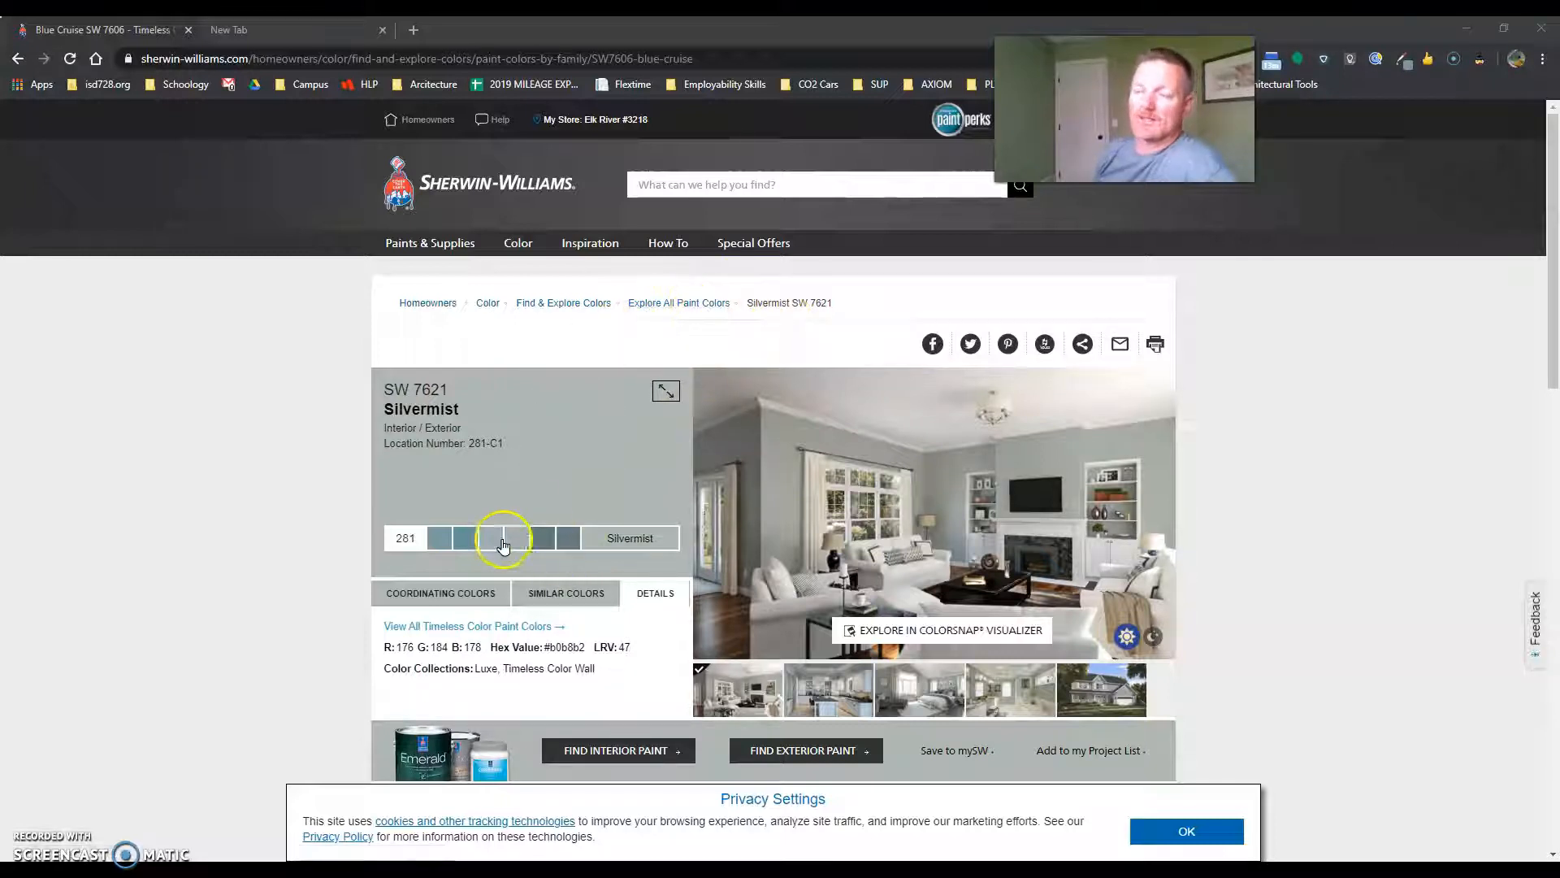
Open the full paint color collection from the Silvermist page and look over the Digital Color Wall.
click(671, 304)
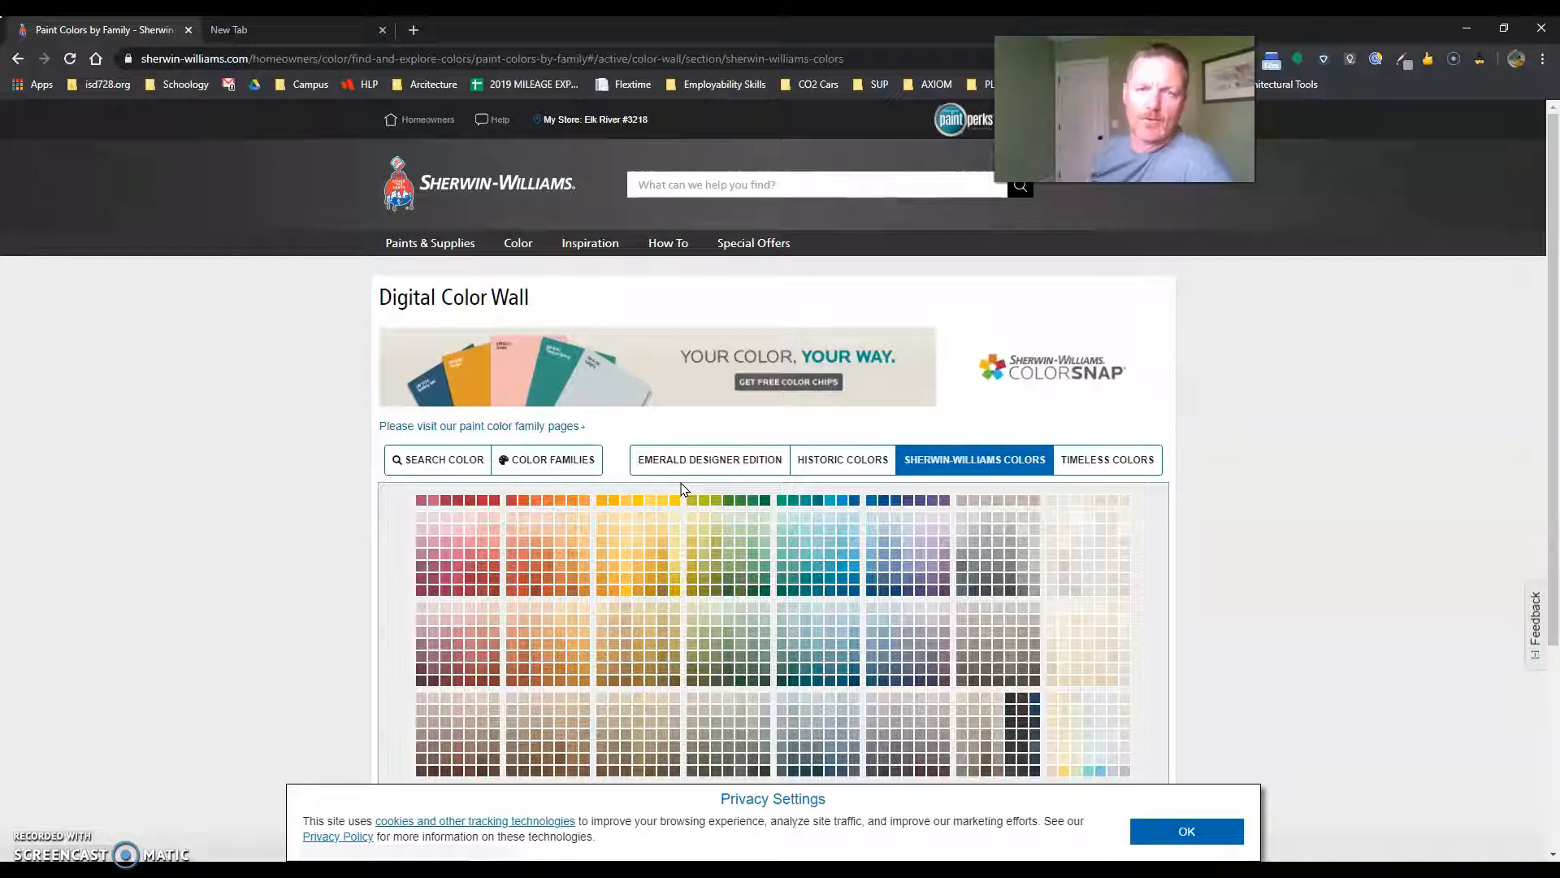
click(842, 577)
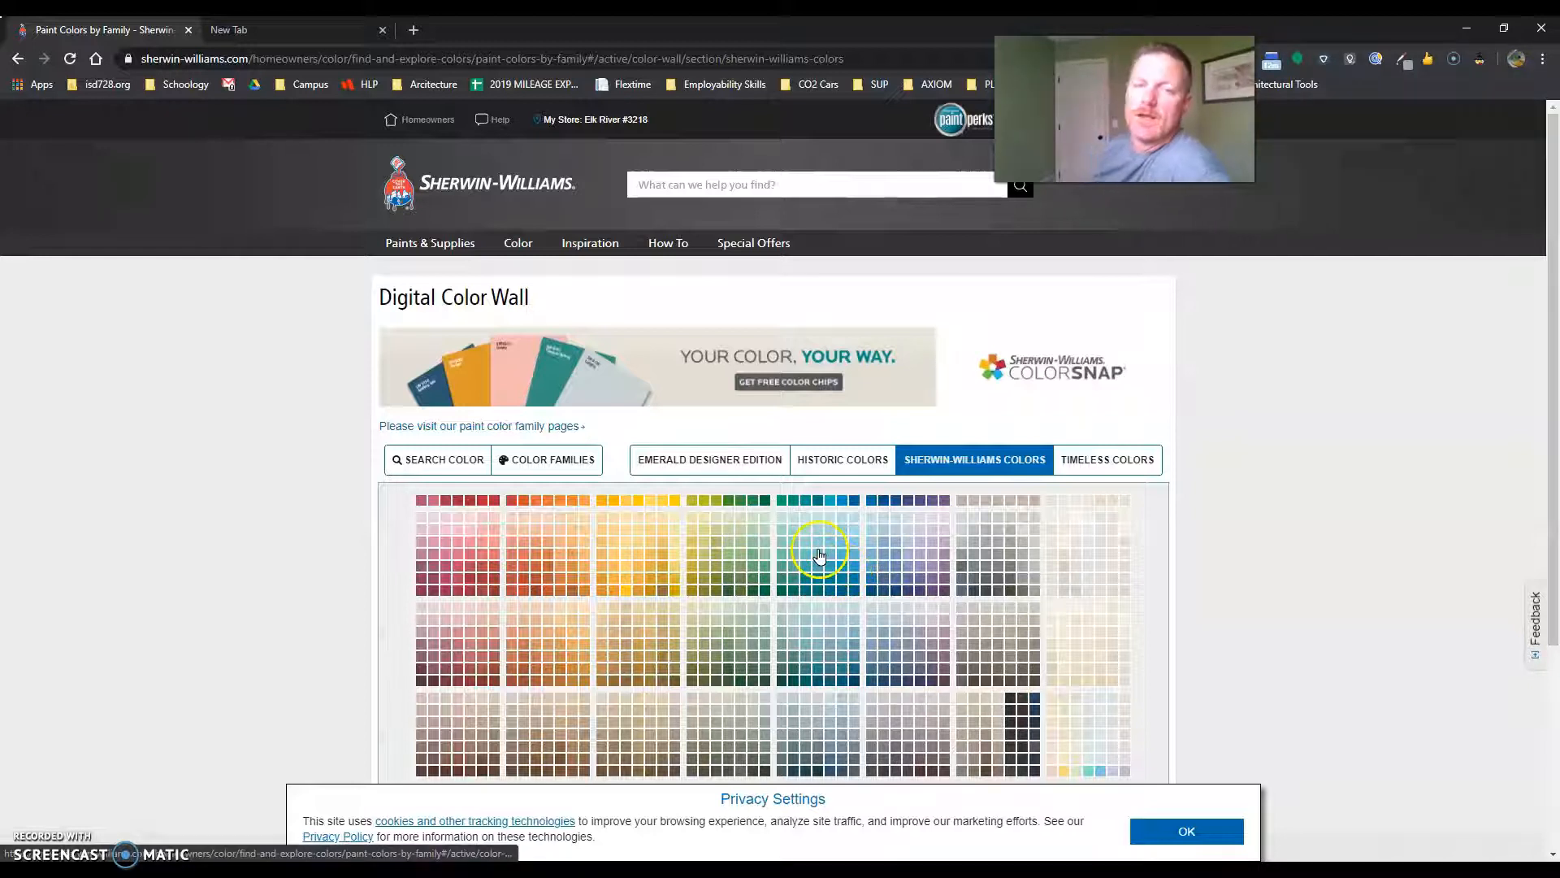
scroll(819, 556, down, 3)
scroll(823, 551, up, 2)
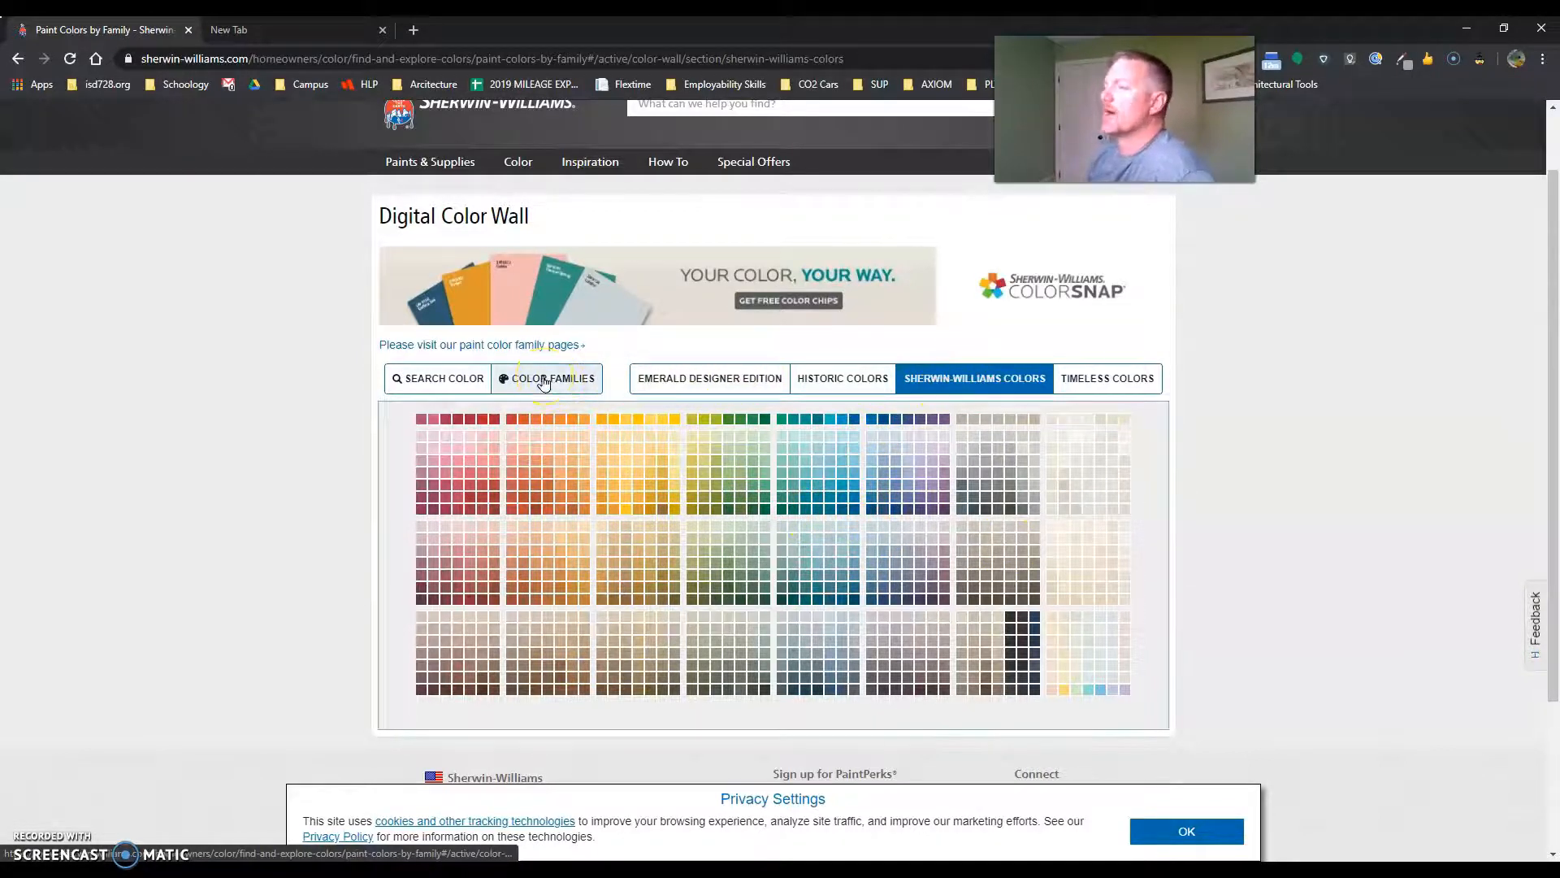
Browse the Sherwin-Williams colors by family, viewing the Neutral and Red families.
click(570, 377)
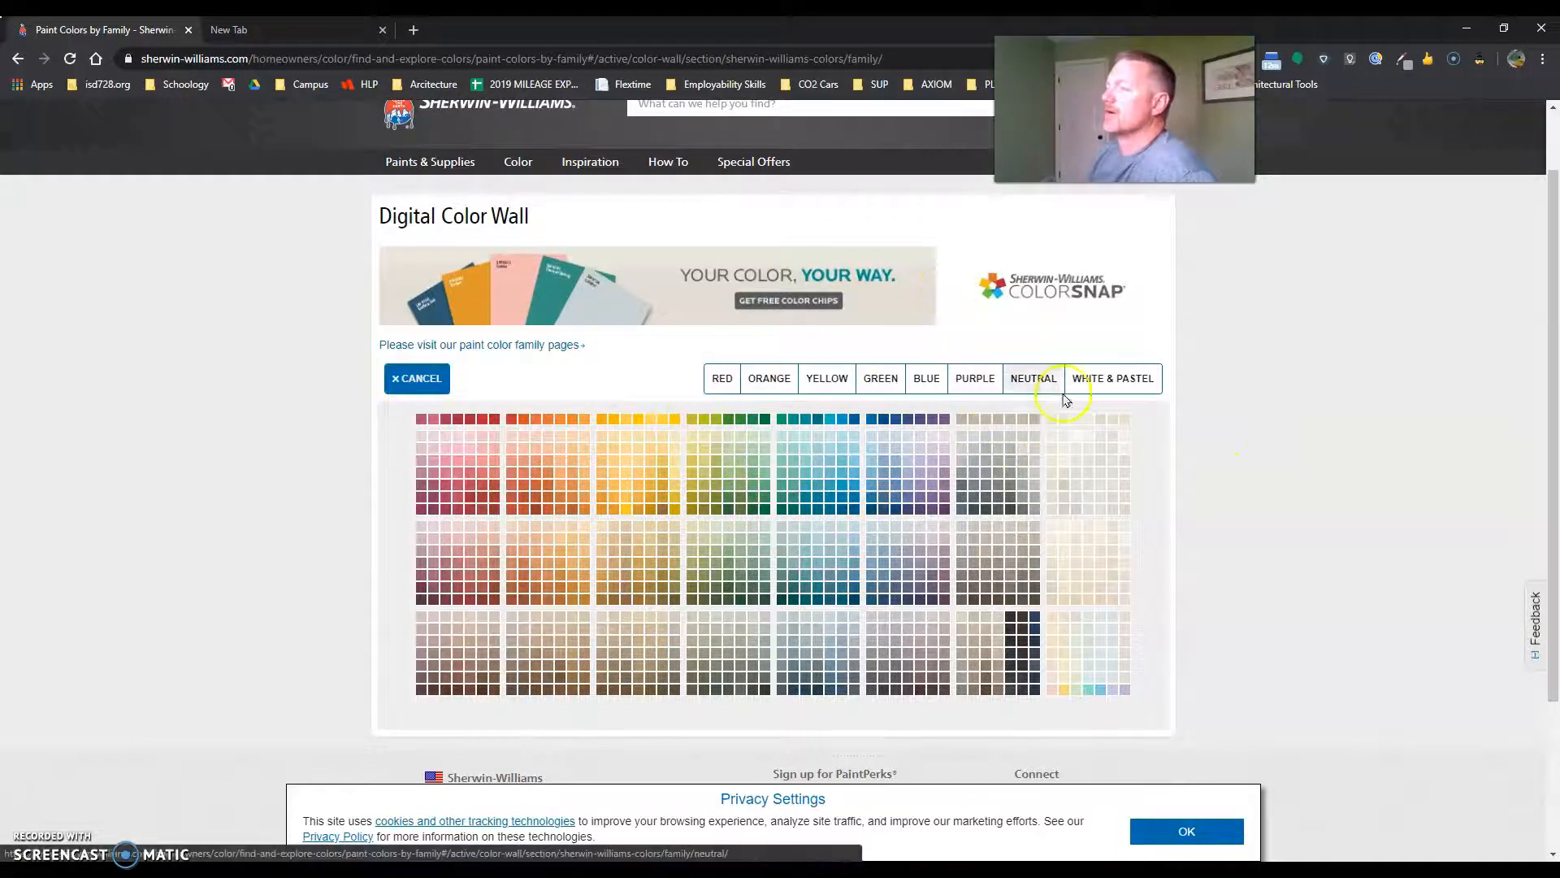
click(1033, 378)
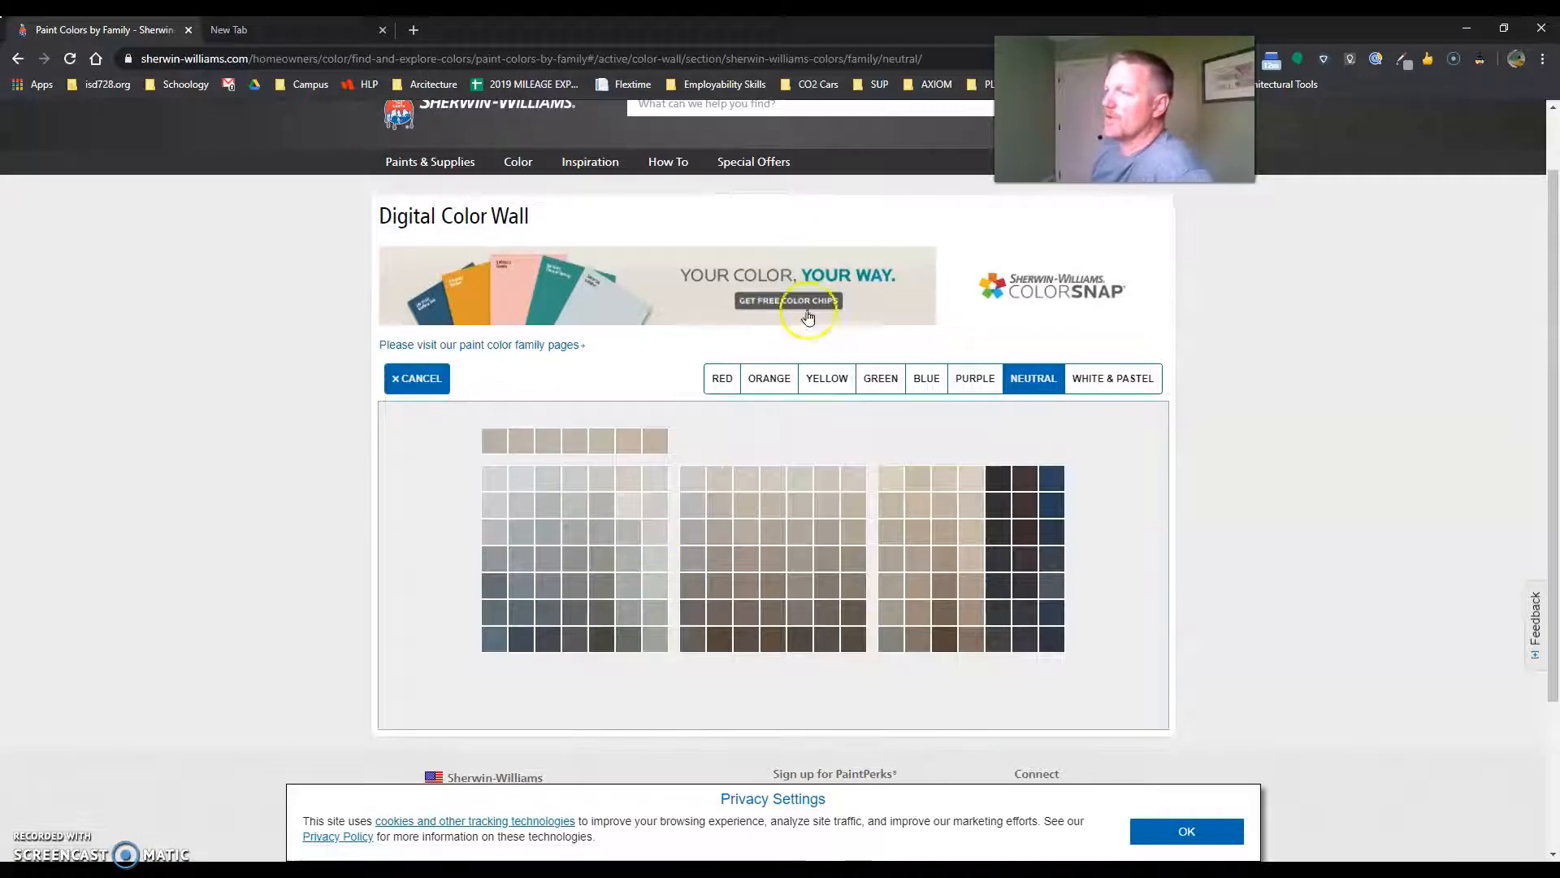
click(721, 379)
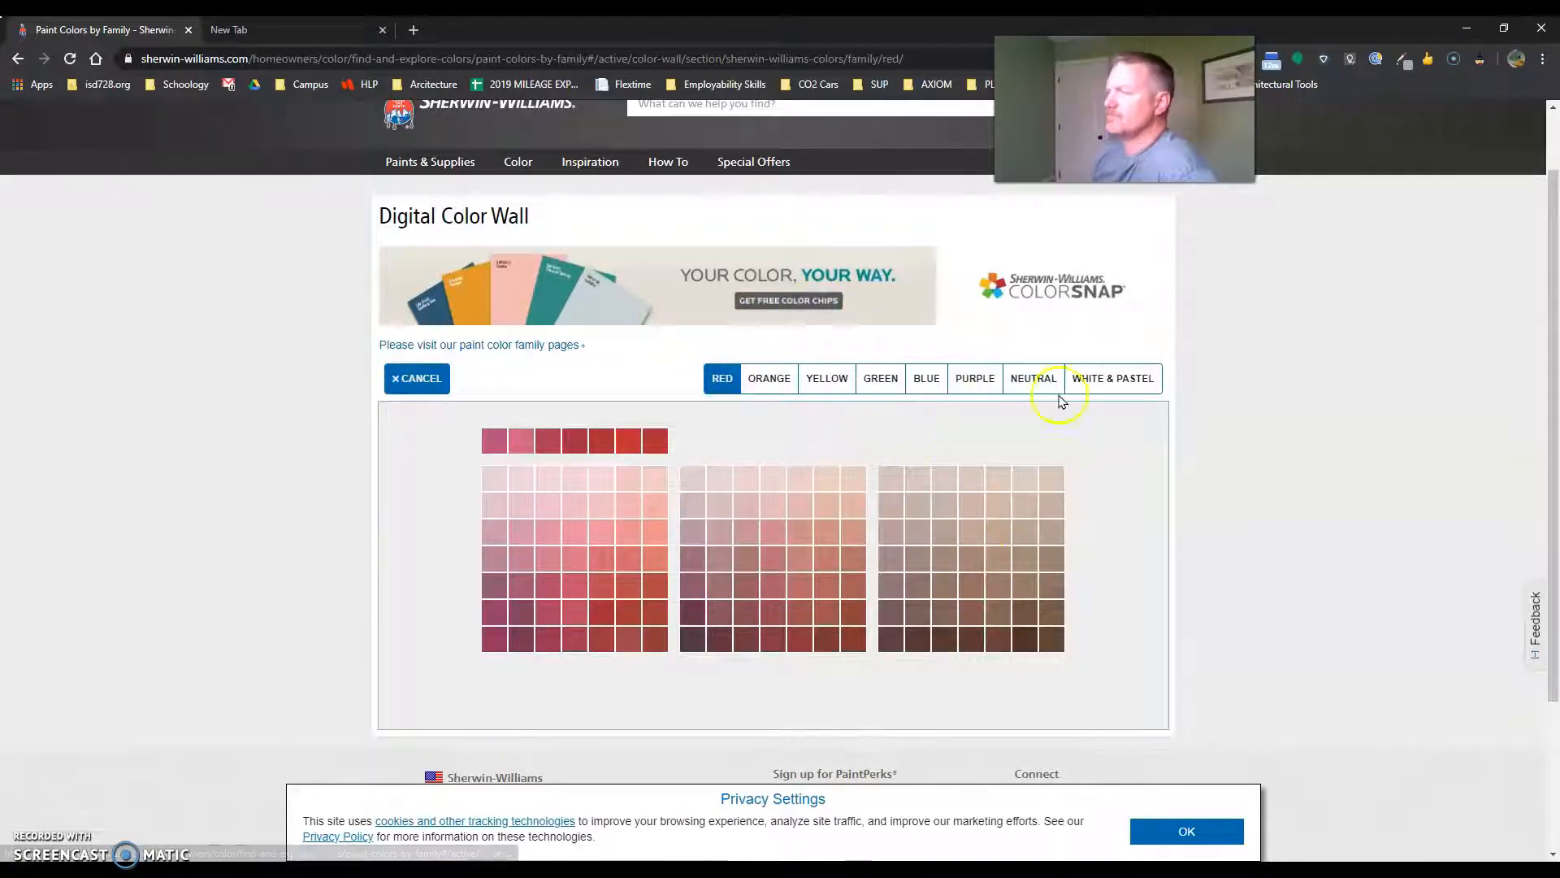
Leave the color family filter and show the Timeless Colors collection on the color wall.
click(430, 378)
click(1110, 380)
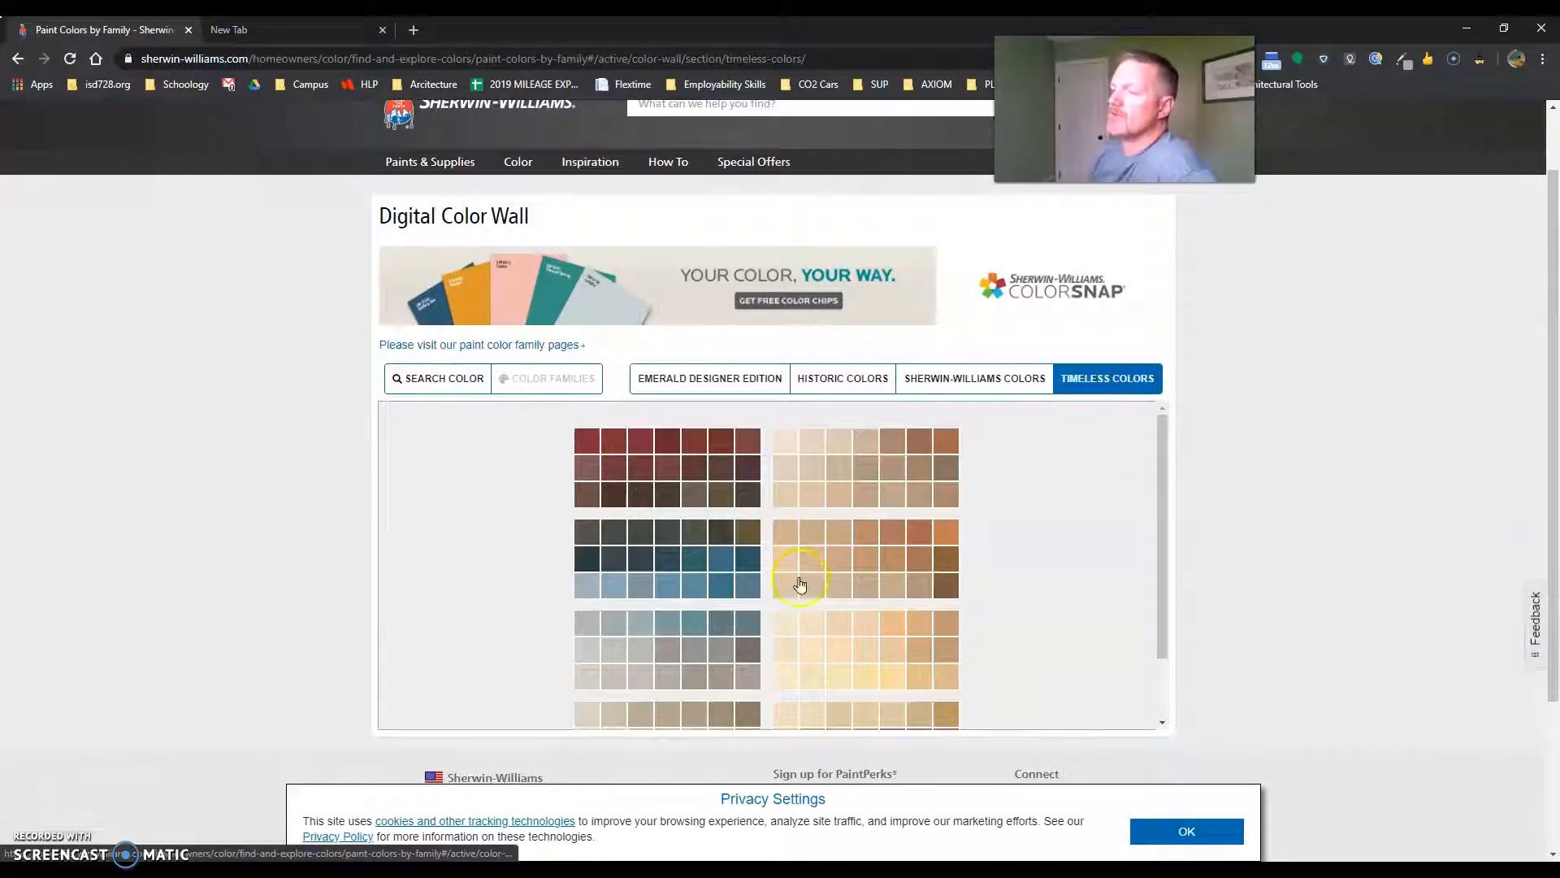
scroll(908, 608, down, 1)
scroll(912, 604, up, 1)
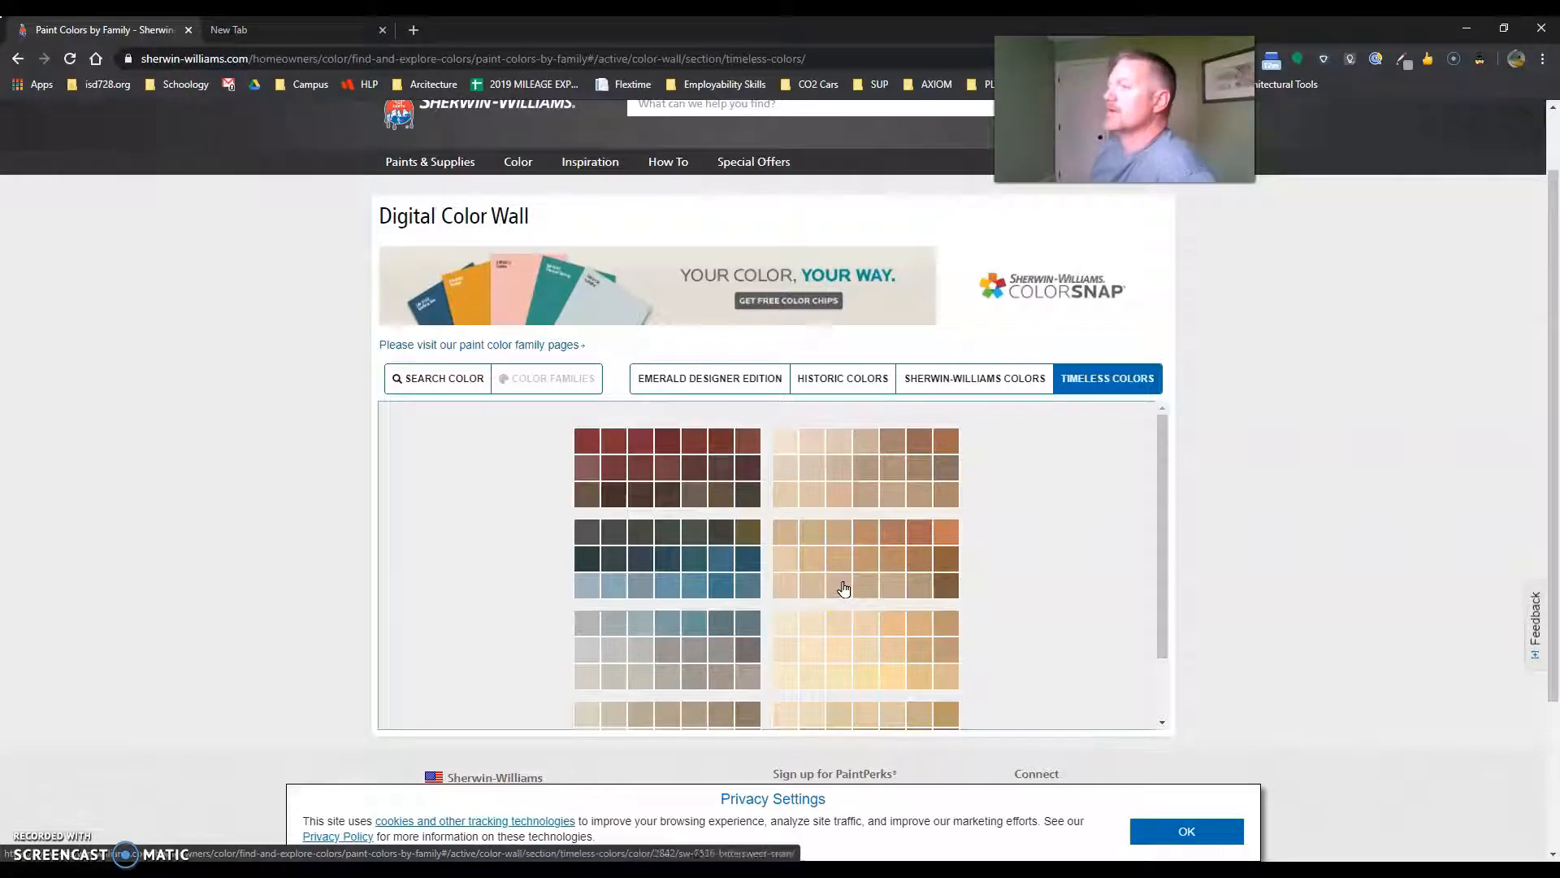
scroll(843, 581, down, 1)
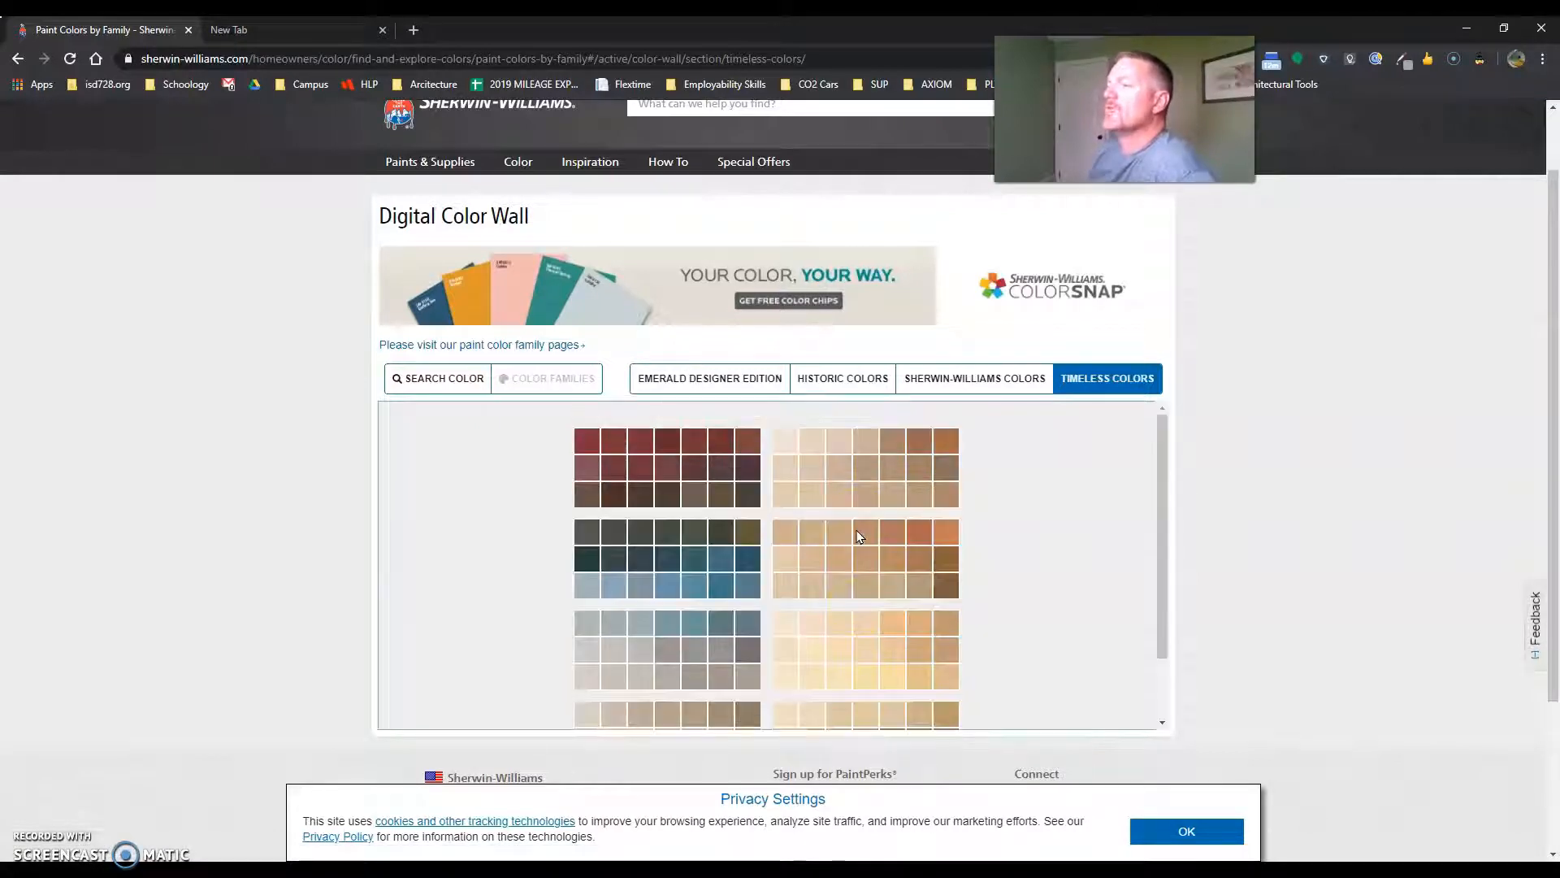
scroll(1006, 624, down, 1)
scroll(1001, 569, up, 1)
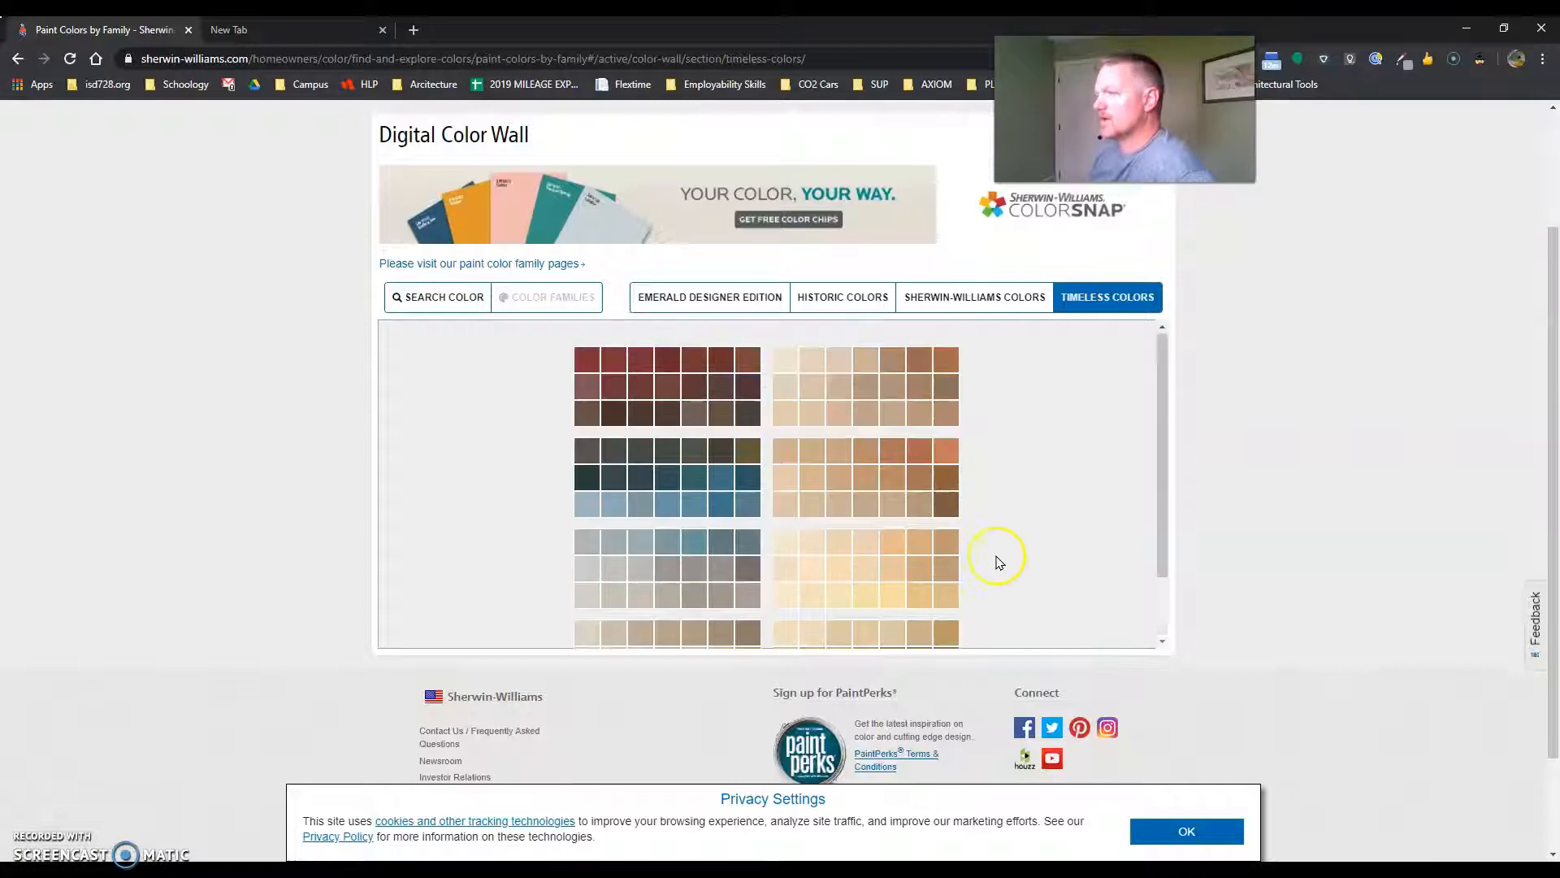
Pick the Caramelized SW 9186 swatch and open its color details page.
click(866, 477)
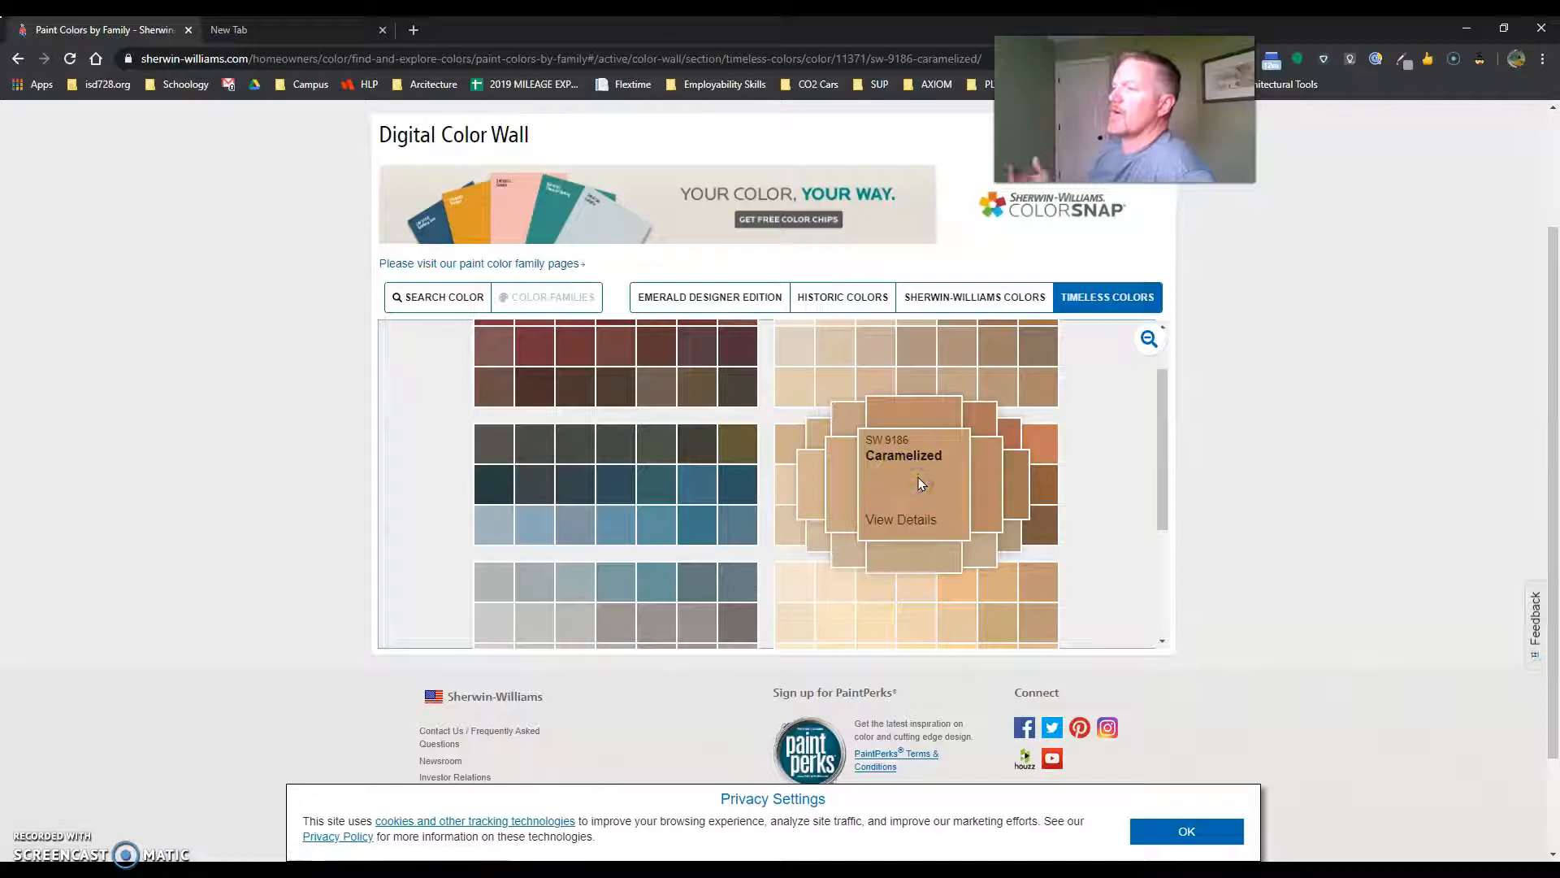
click(910, 522)
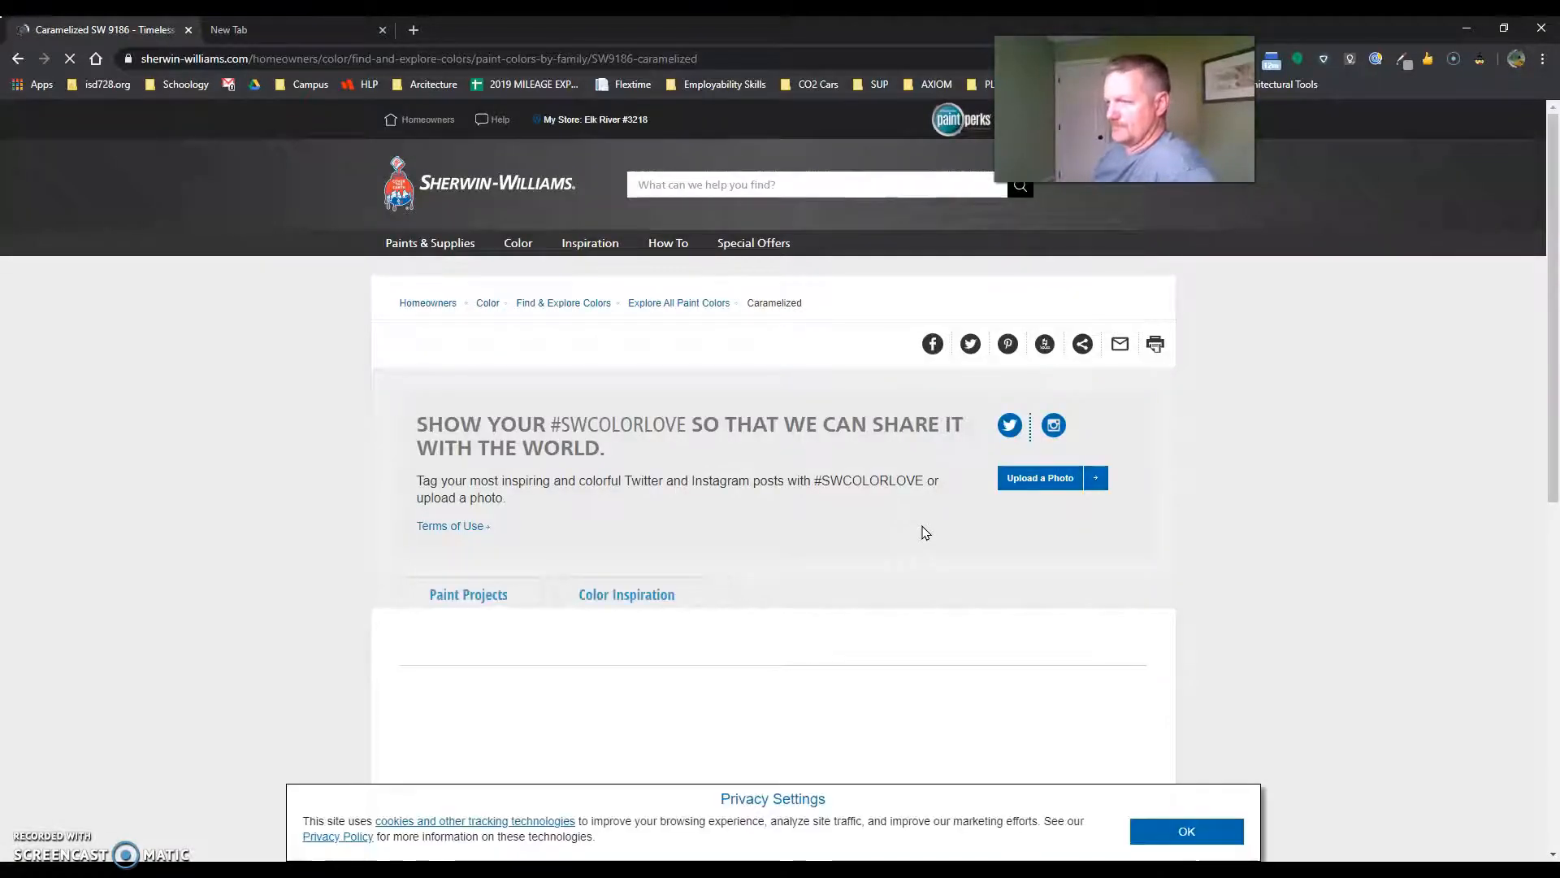
scroll(924, 532, down, 1)
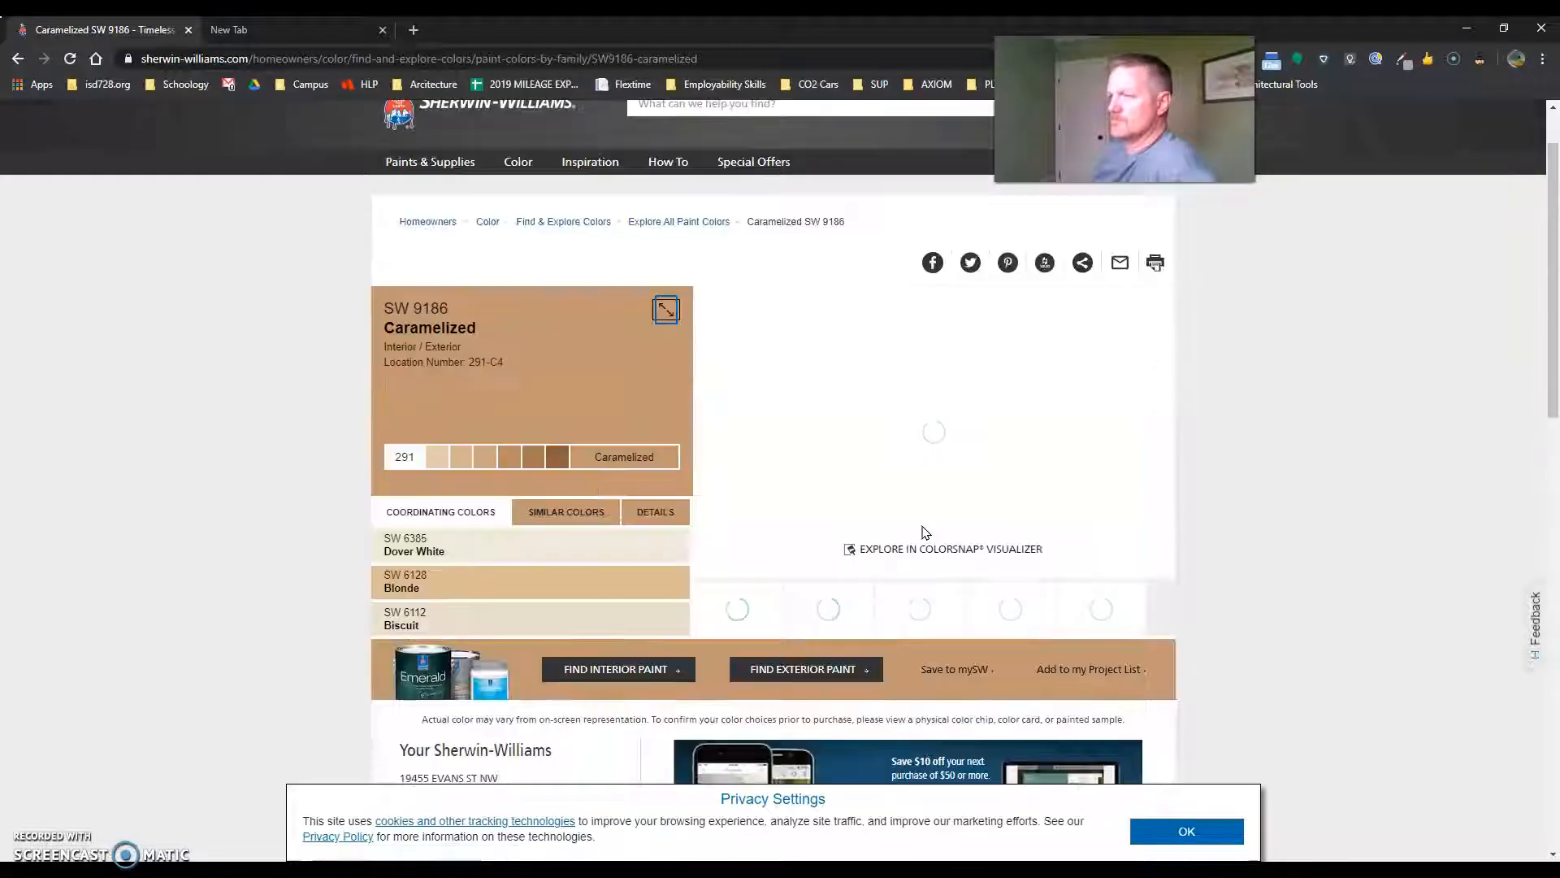
scroll(925, 532, down, 1)
Examine the coordinating colors and the similar colors offered for Caramelized.
click(435, 480)
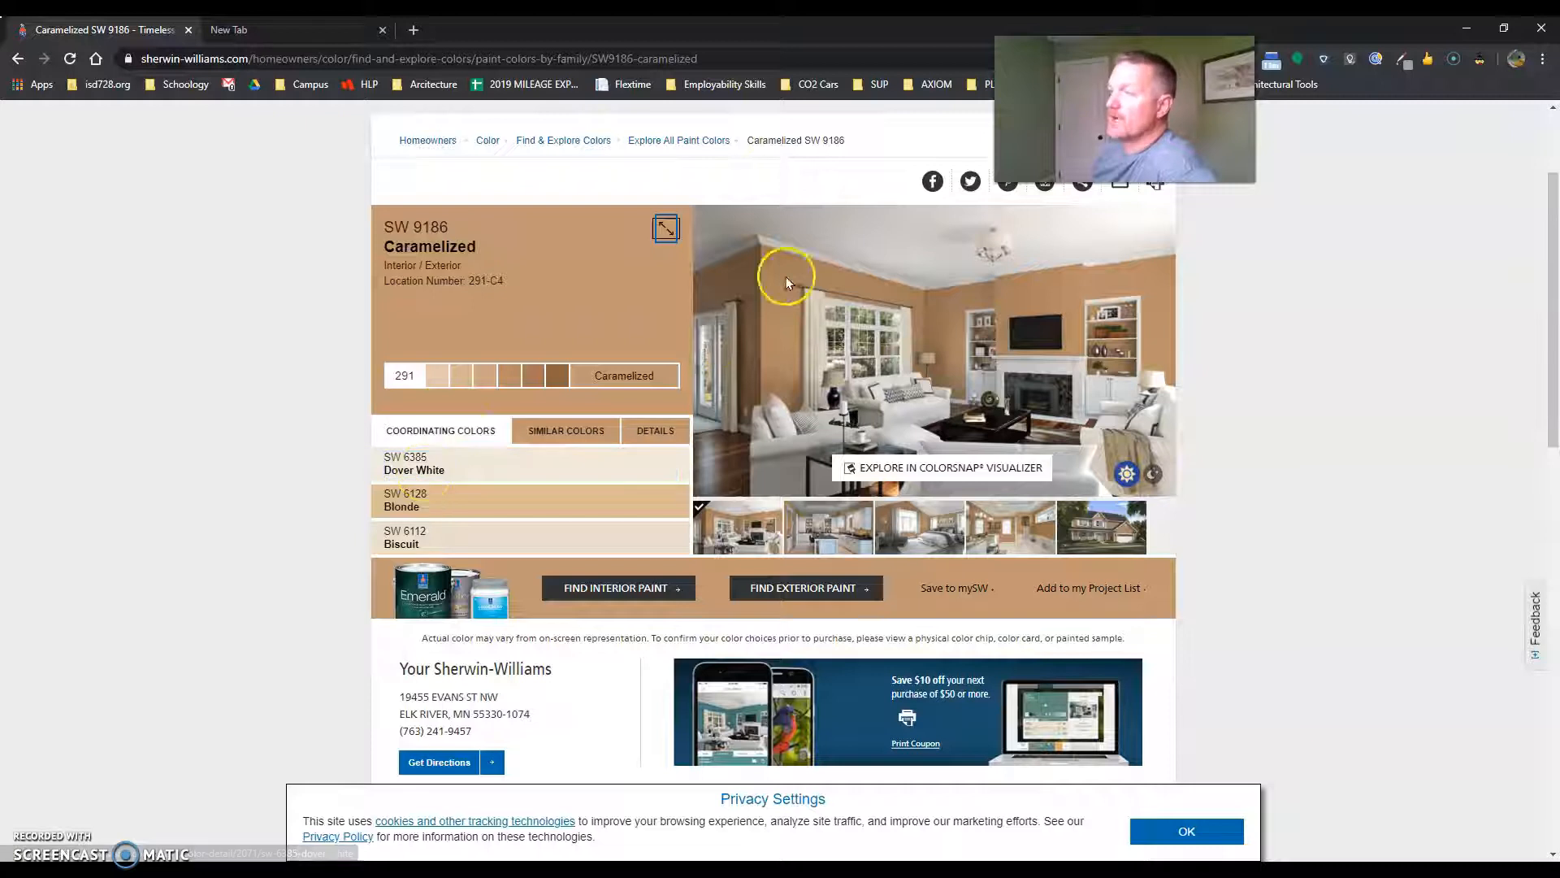
click(471, 519)
click(481, 509)
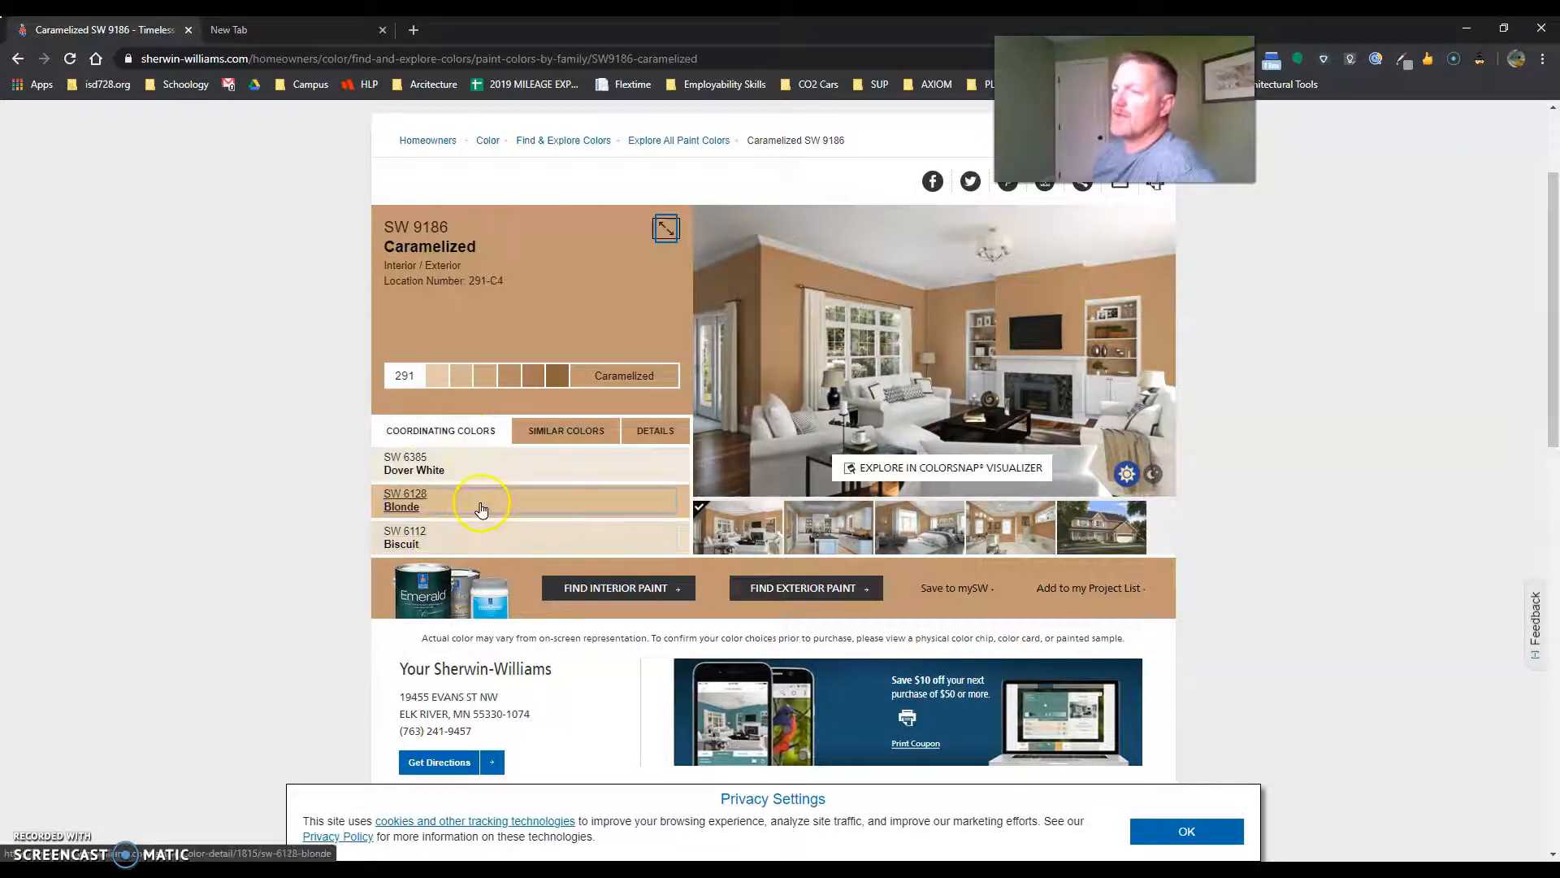
click(493, 514)
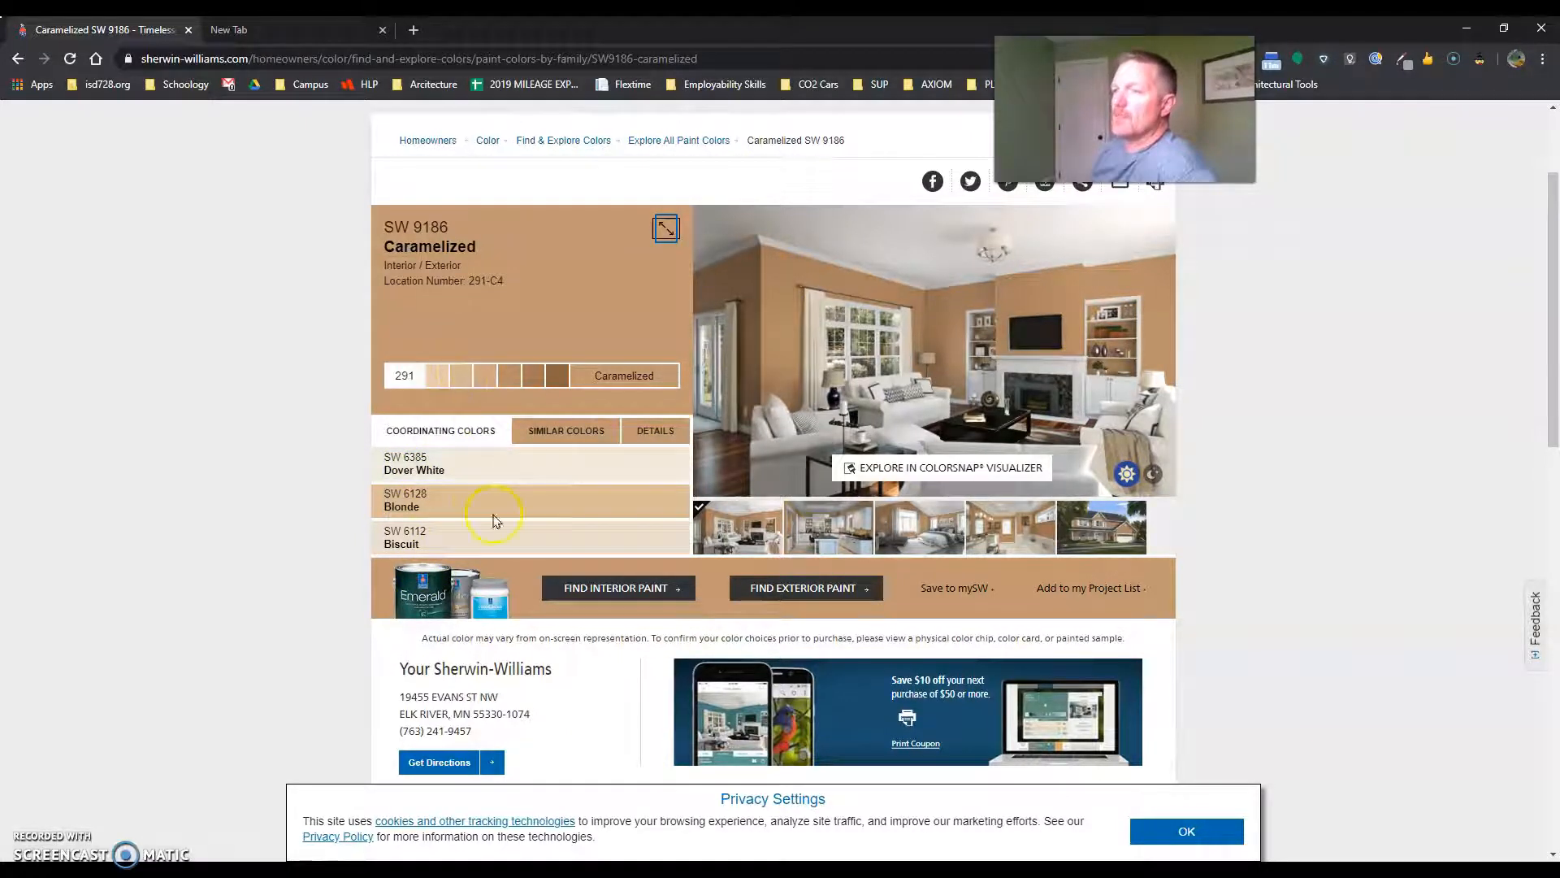
click(572, 445)
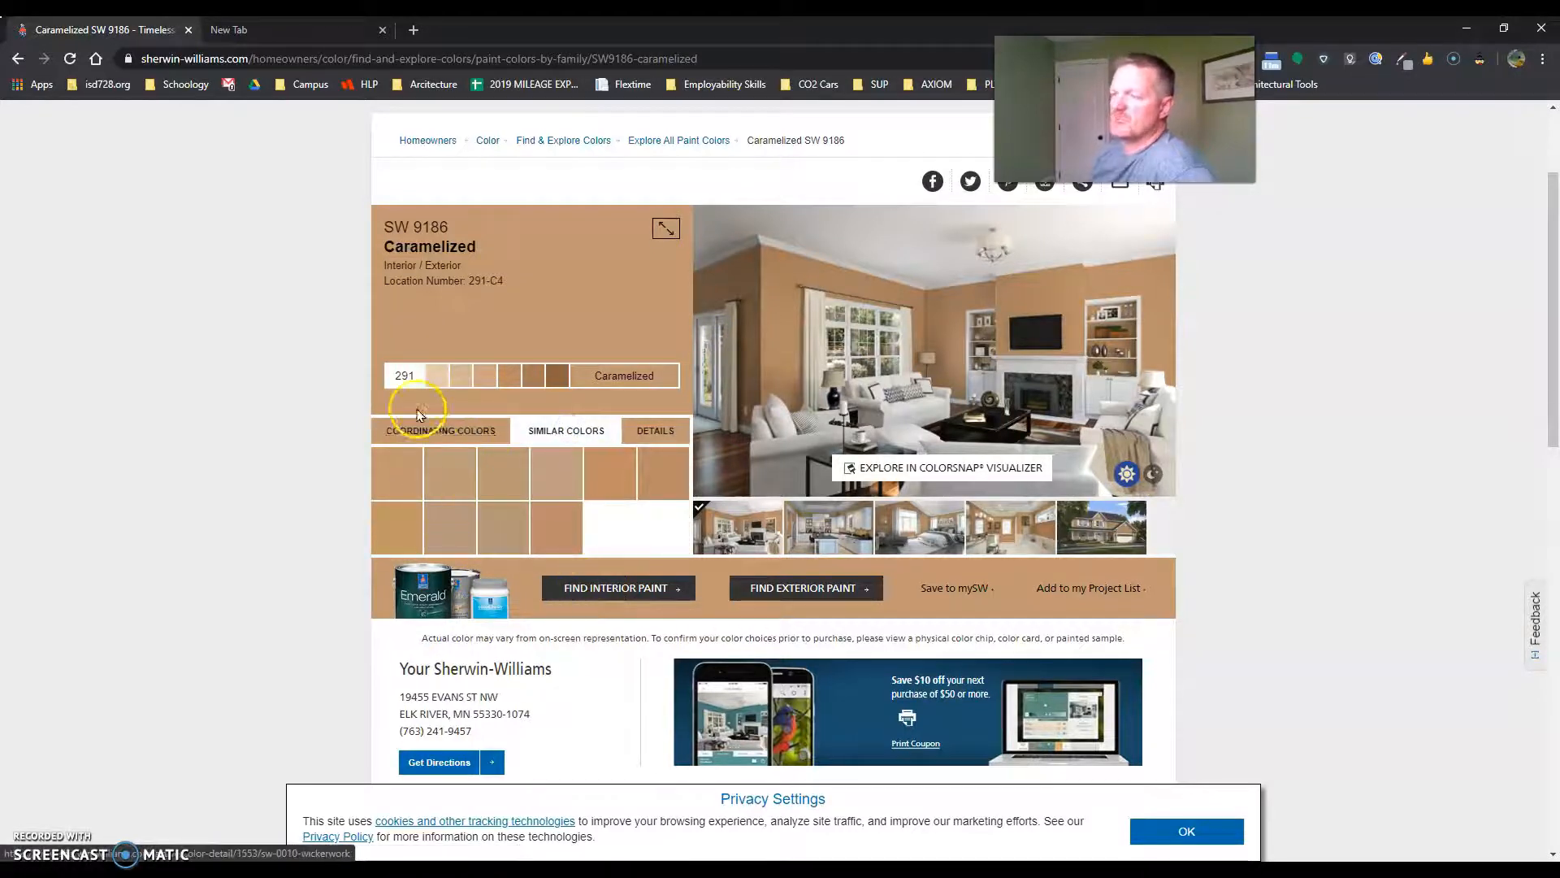
From the coordinating colors of Caramelized, open Biscuit SW 6112 and from there Interactive Cream SW 6113.
click(435, 439)
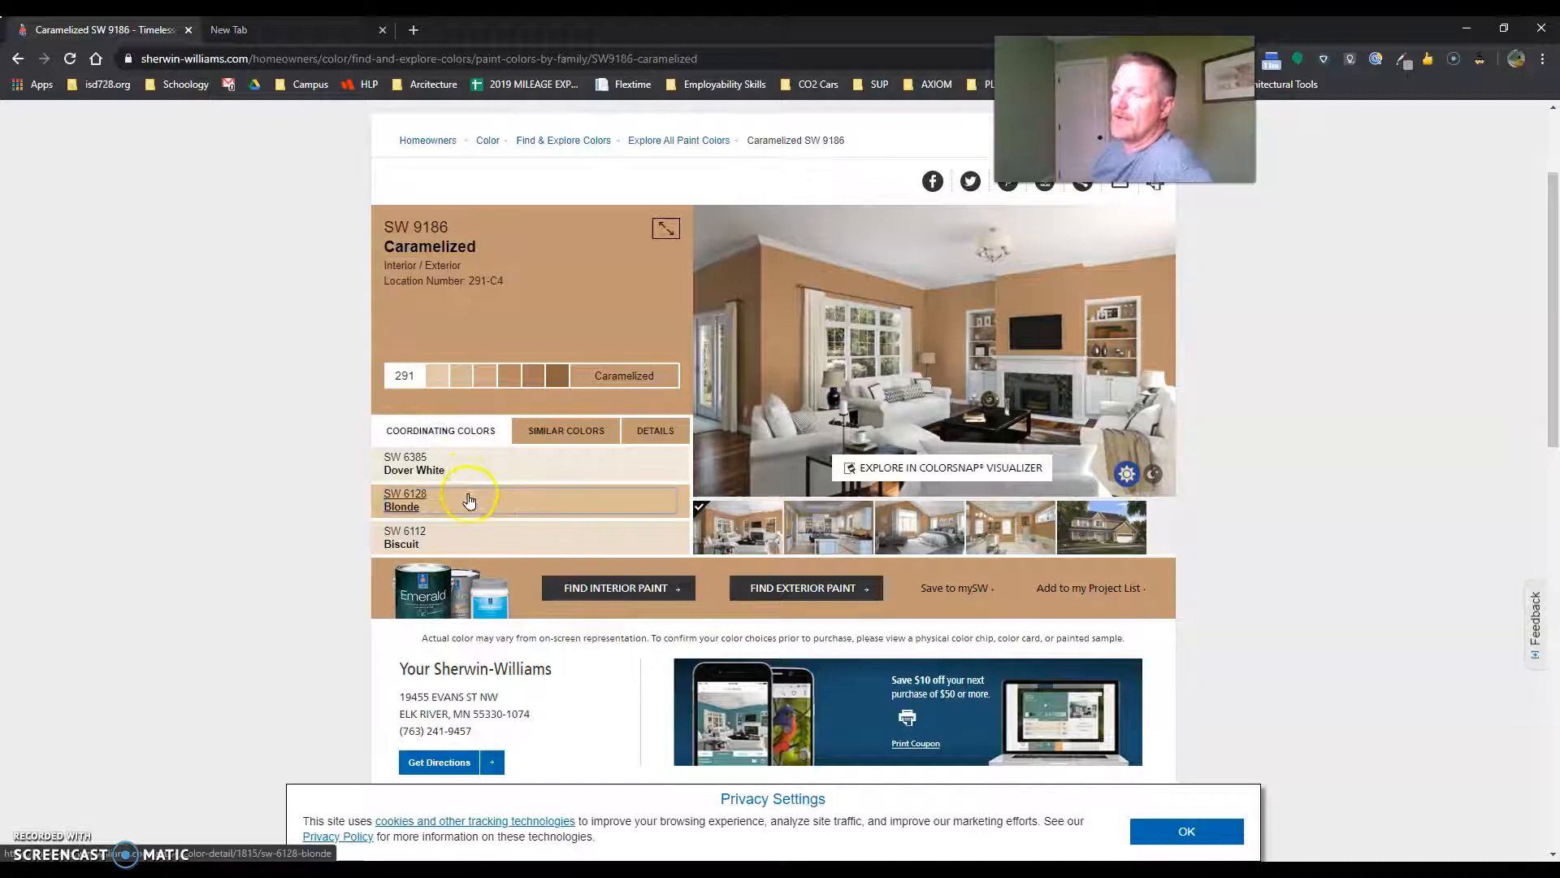
click(466, 540)
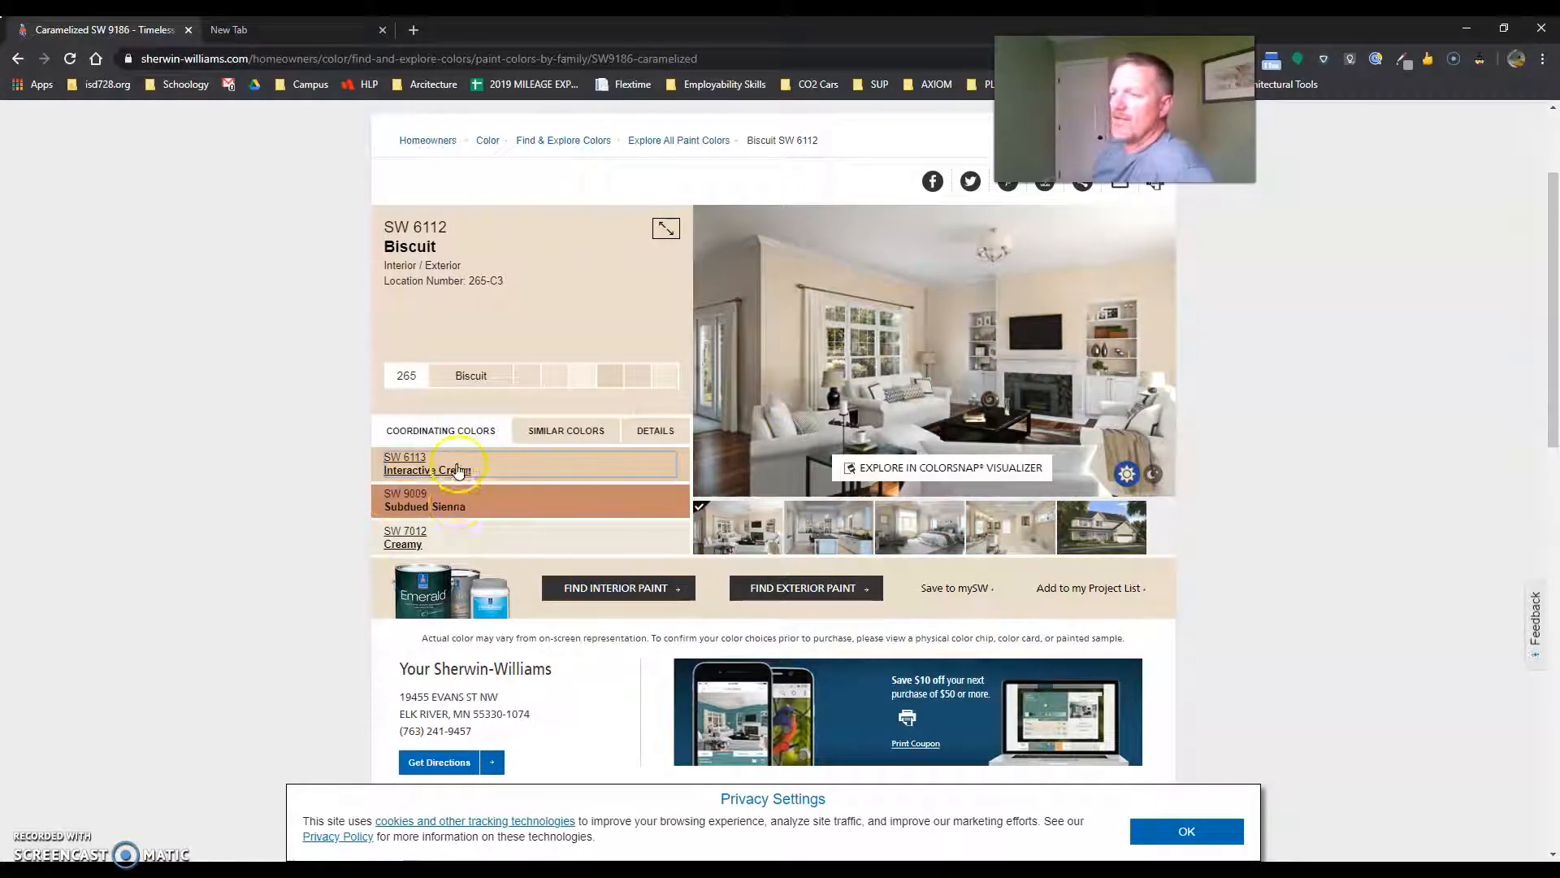
click(551, 465)
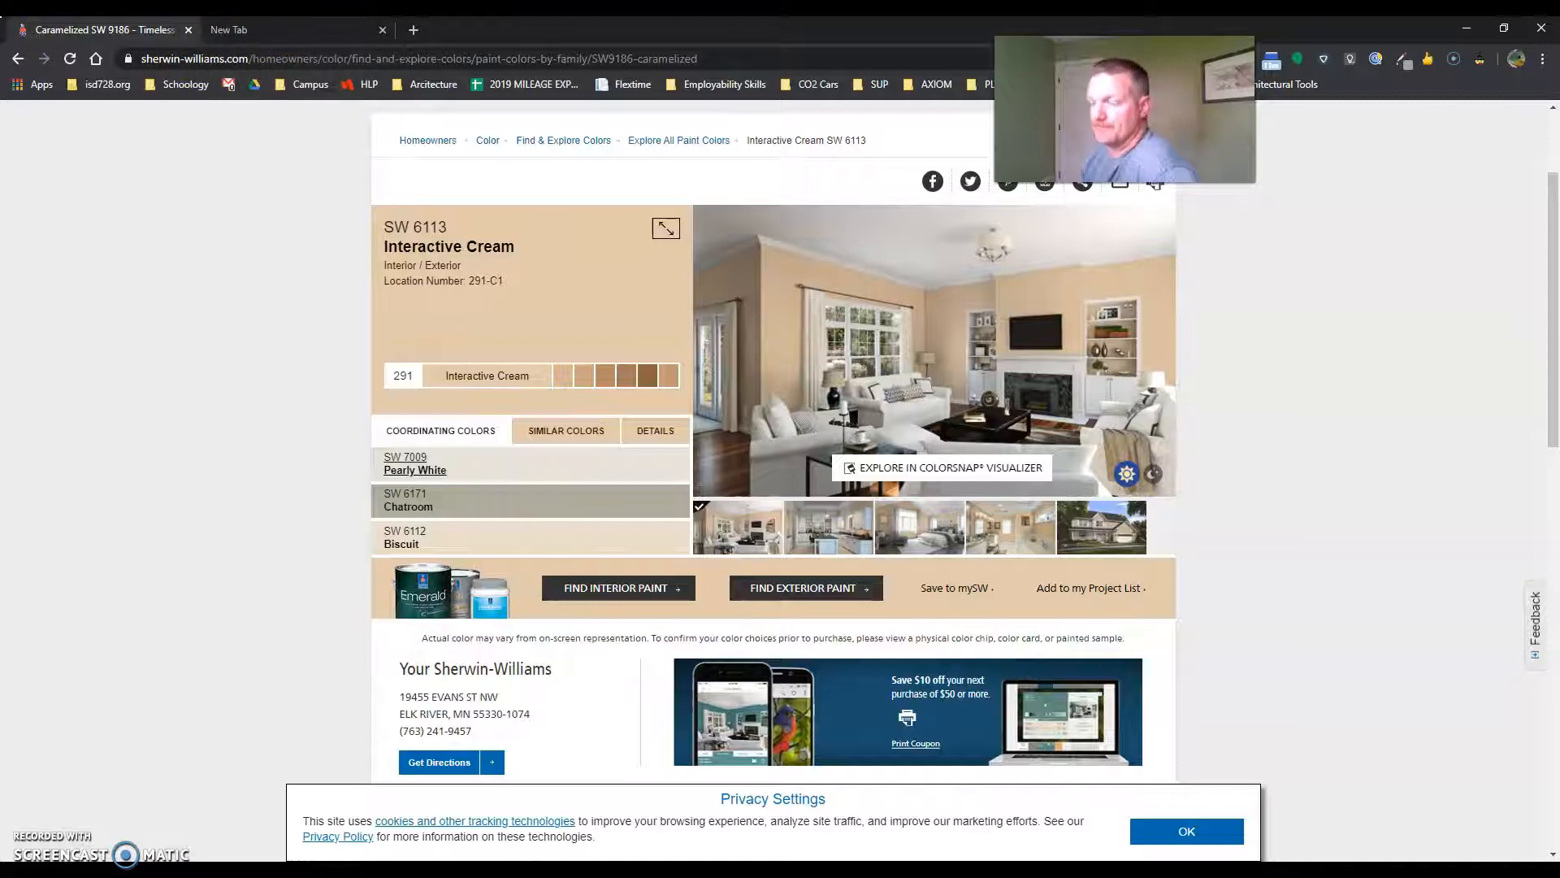
Switch to SketchUp for Schools and display the tag list of the house model.
key(alt+Tab)
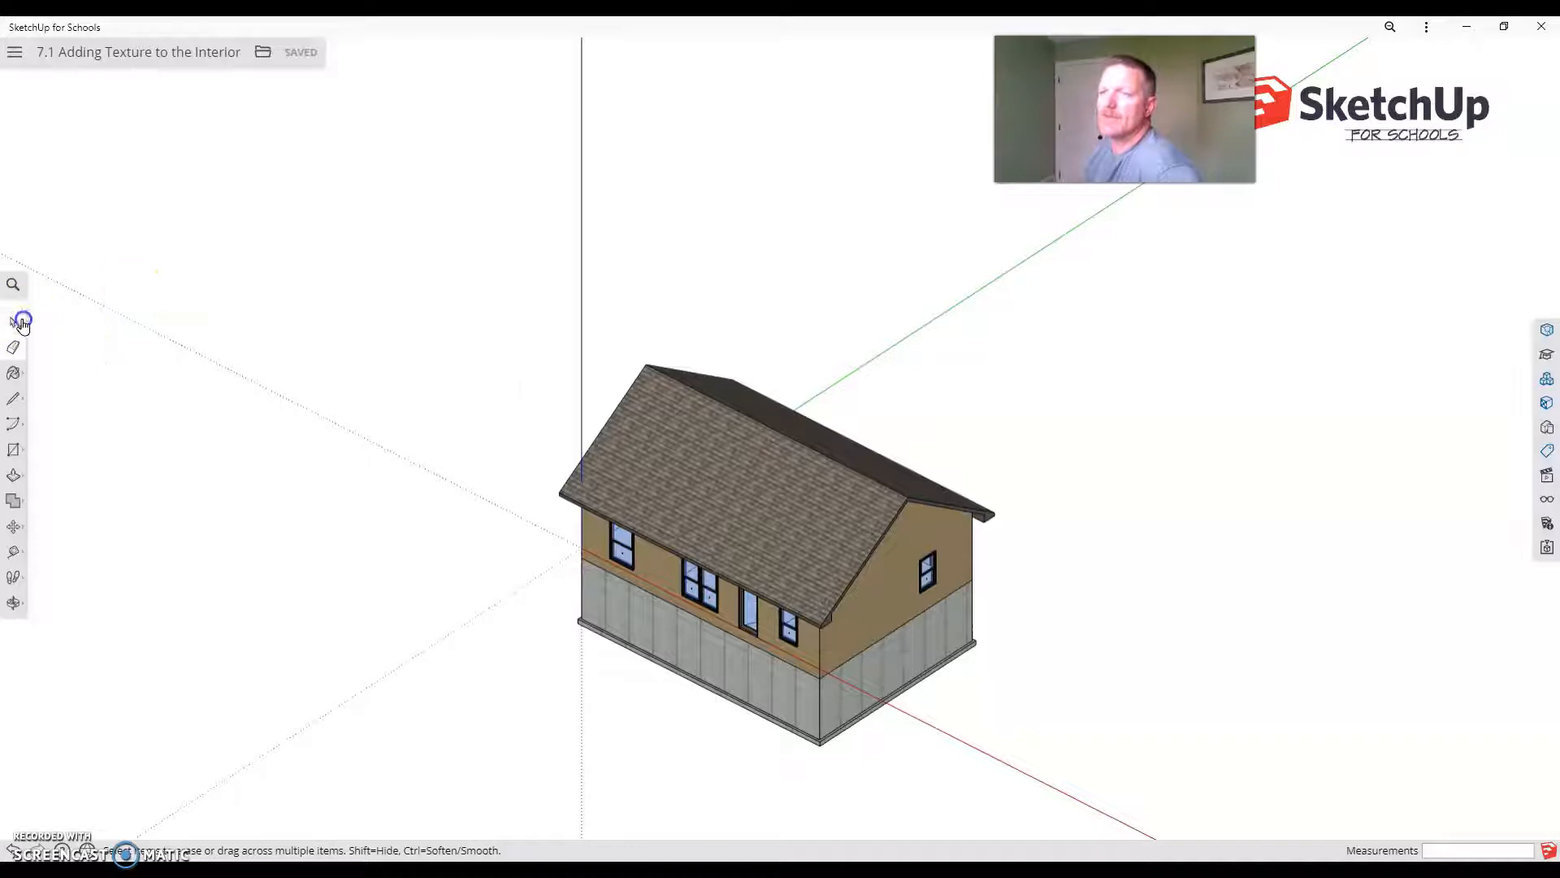
click(1548, 453)
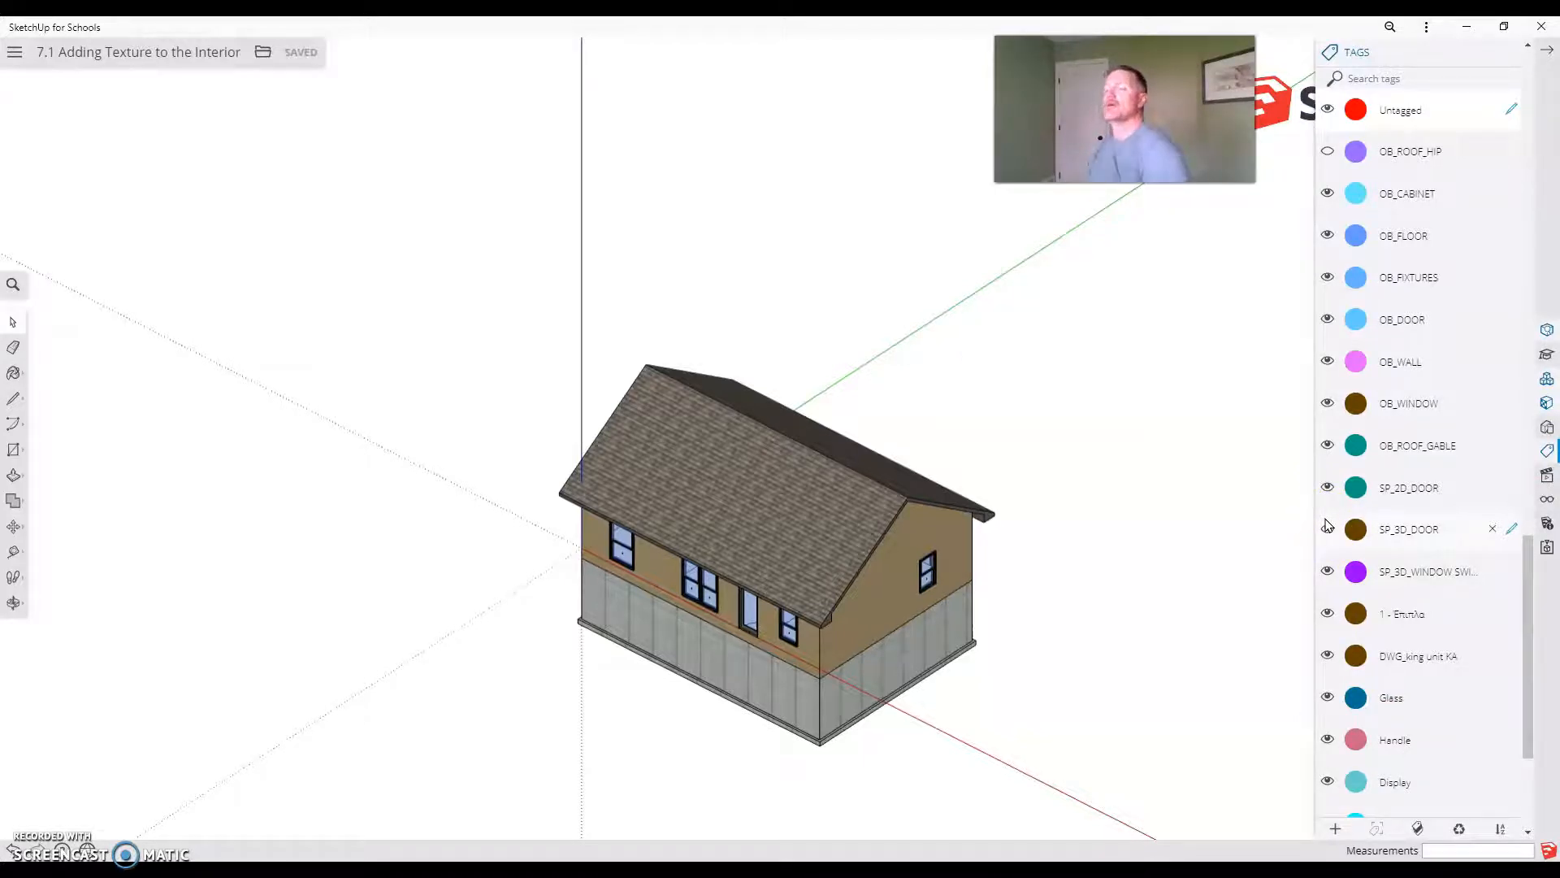
click(903, 429)
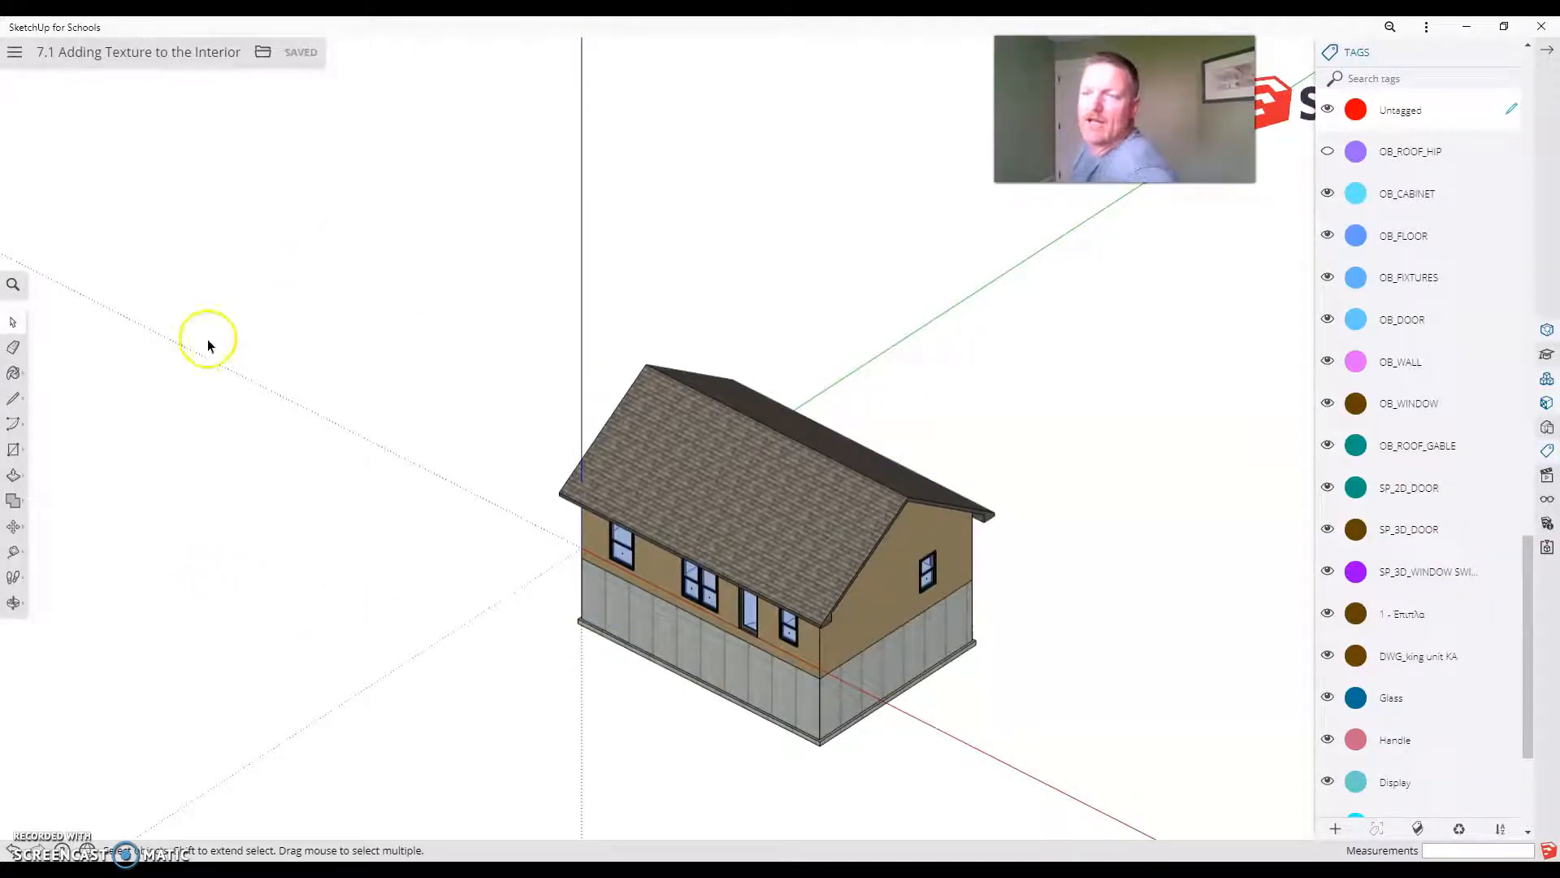
Place a horizontal section plane over the house with the Section Plane tool.
click(15, 553)
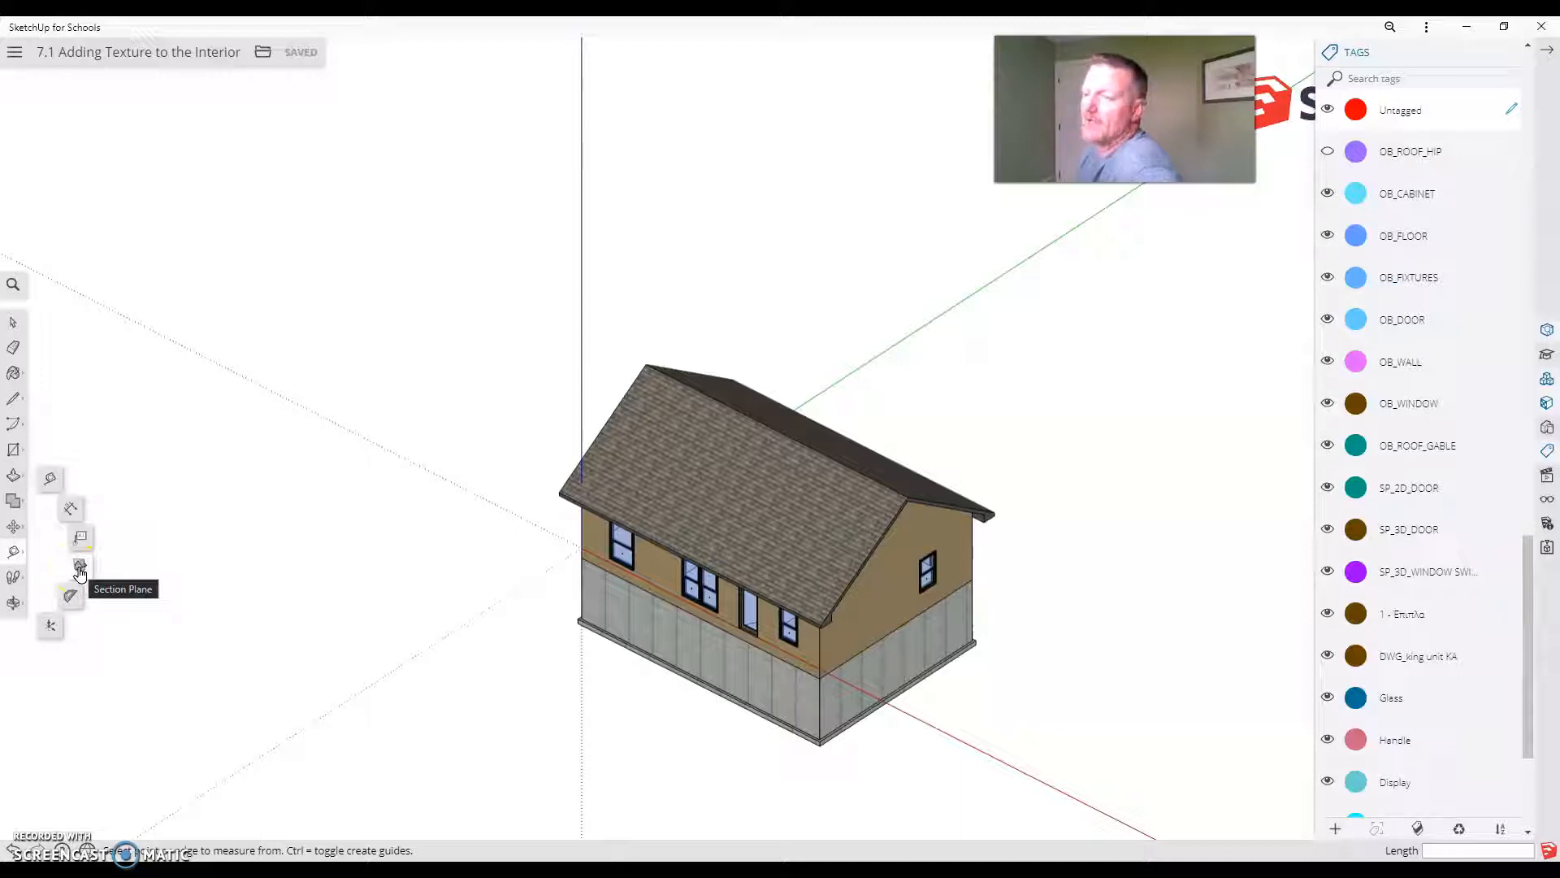
click(80, 572)
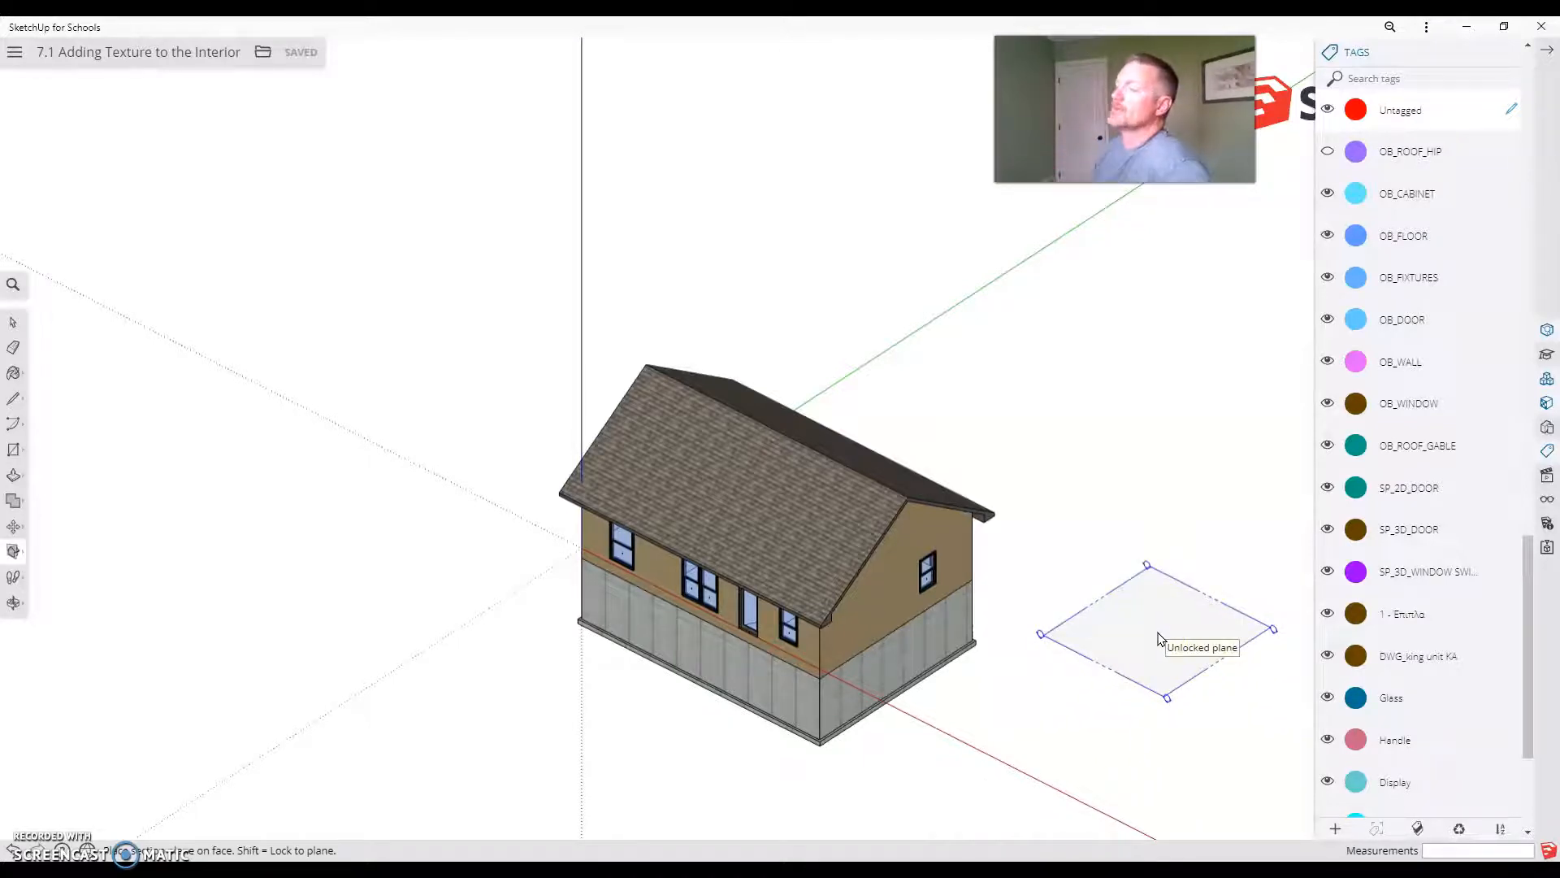
click(1135, 643)
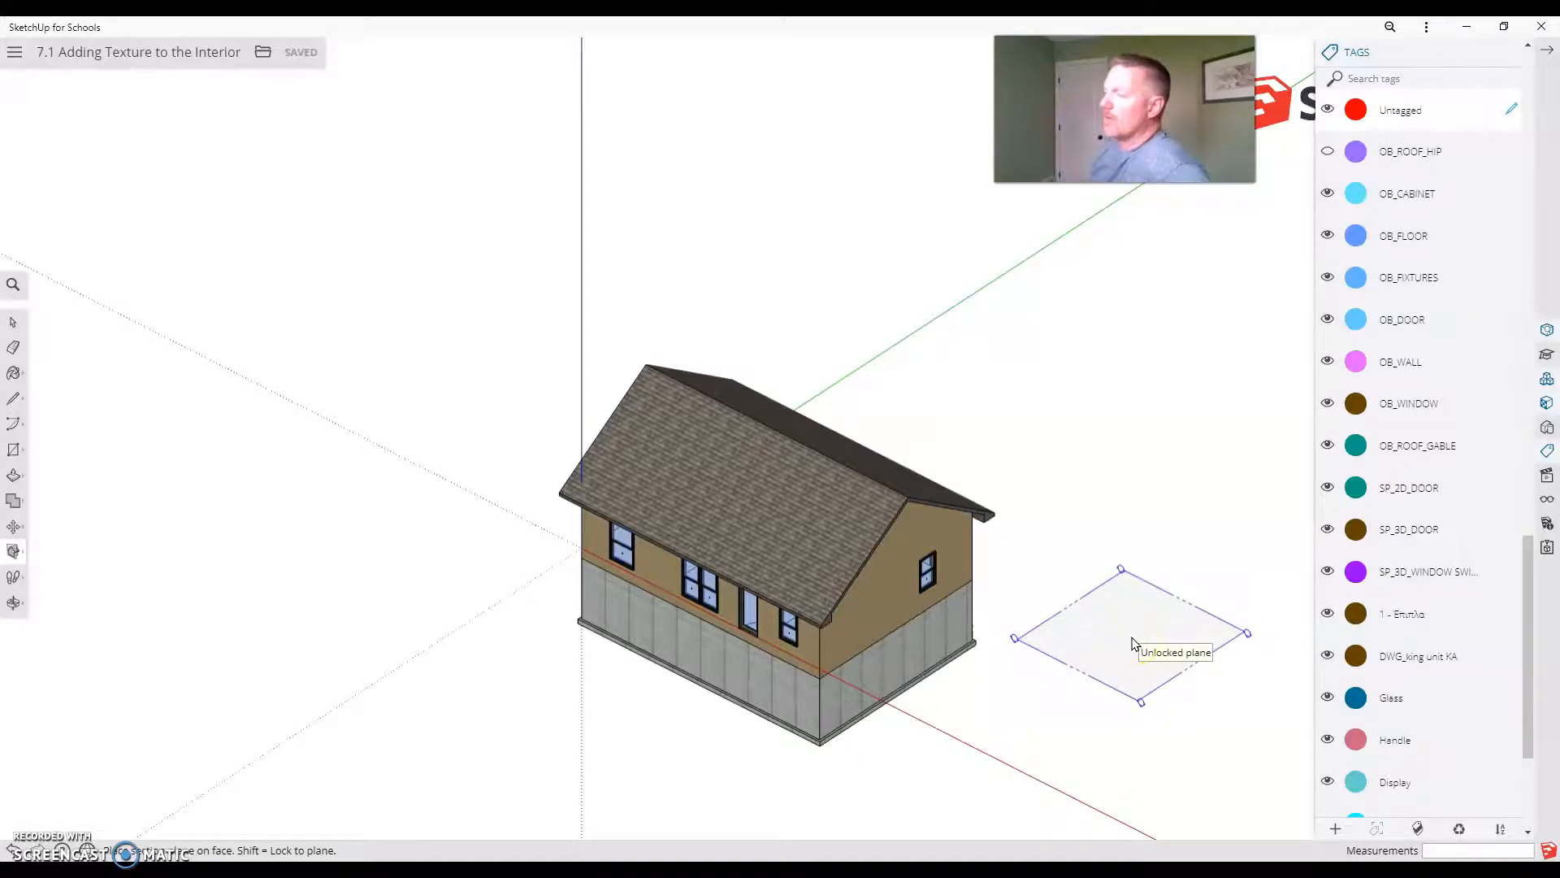
scroll(1135, 642, up, 5)
scroll(1134, 643, down, 6)
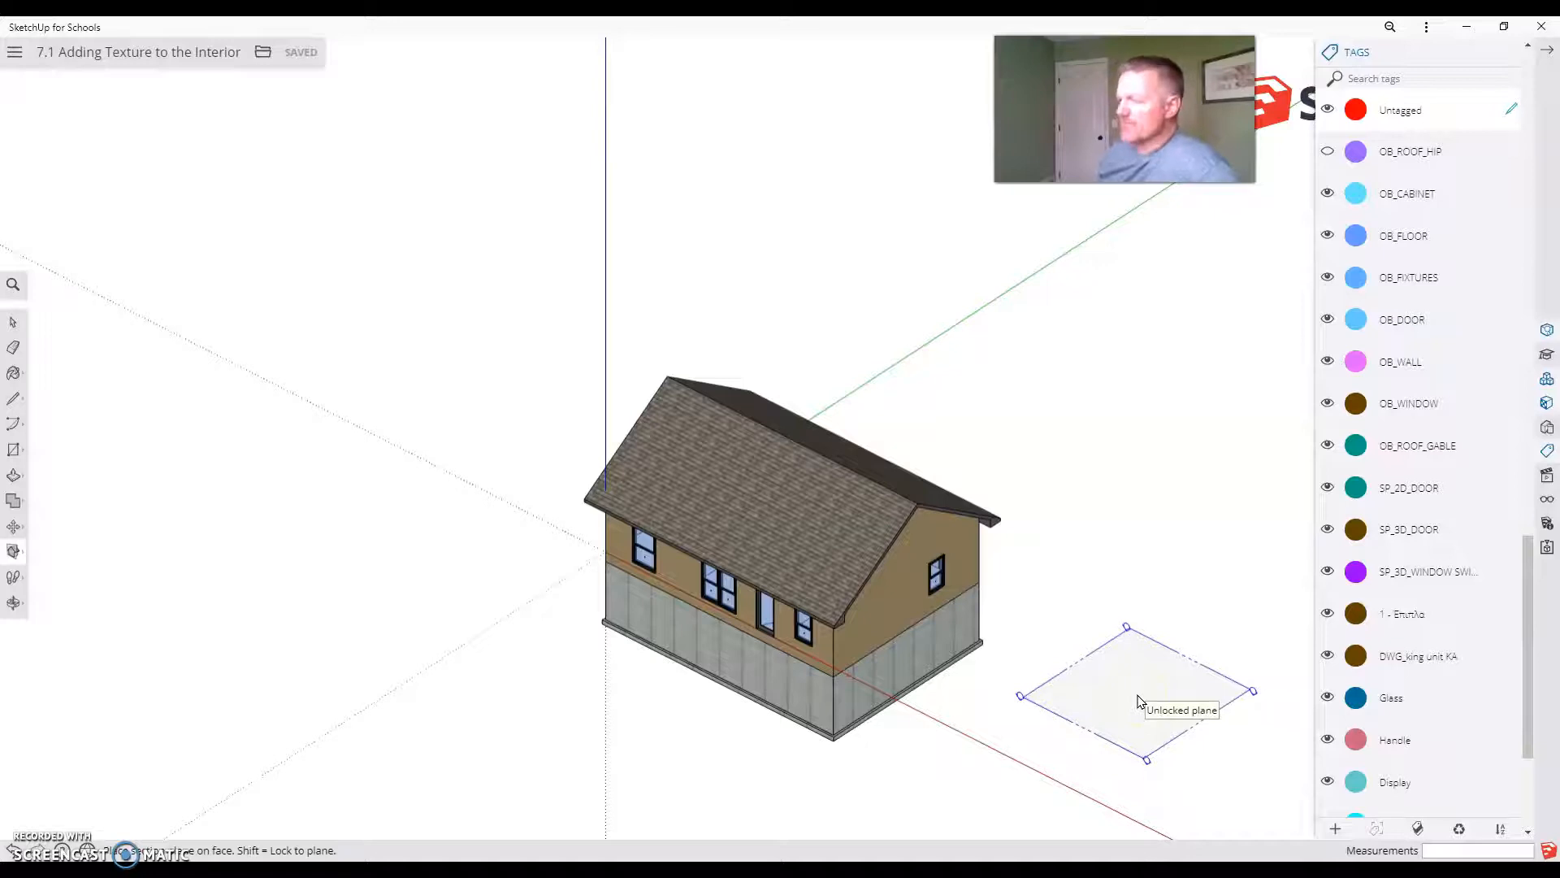
click(920, 523)
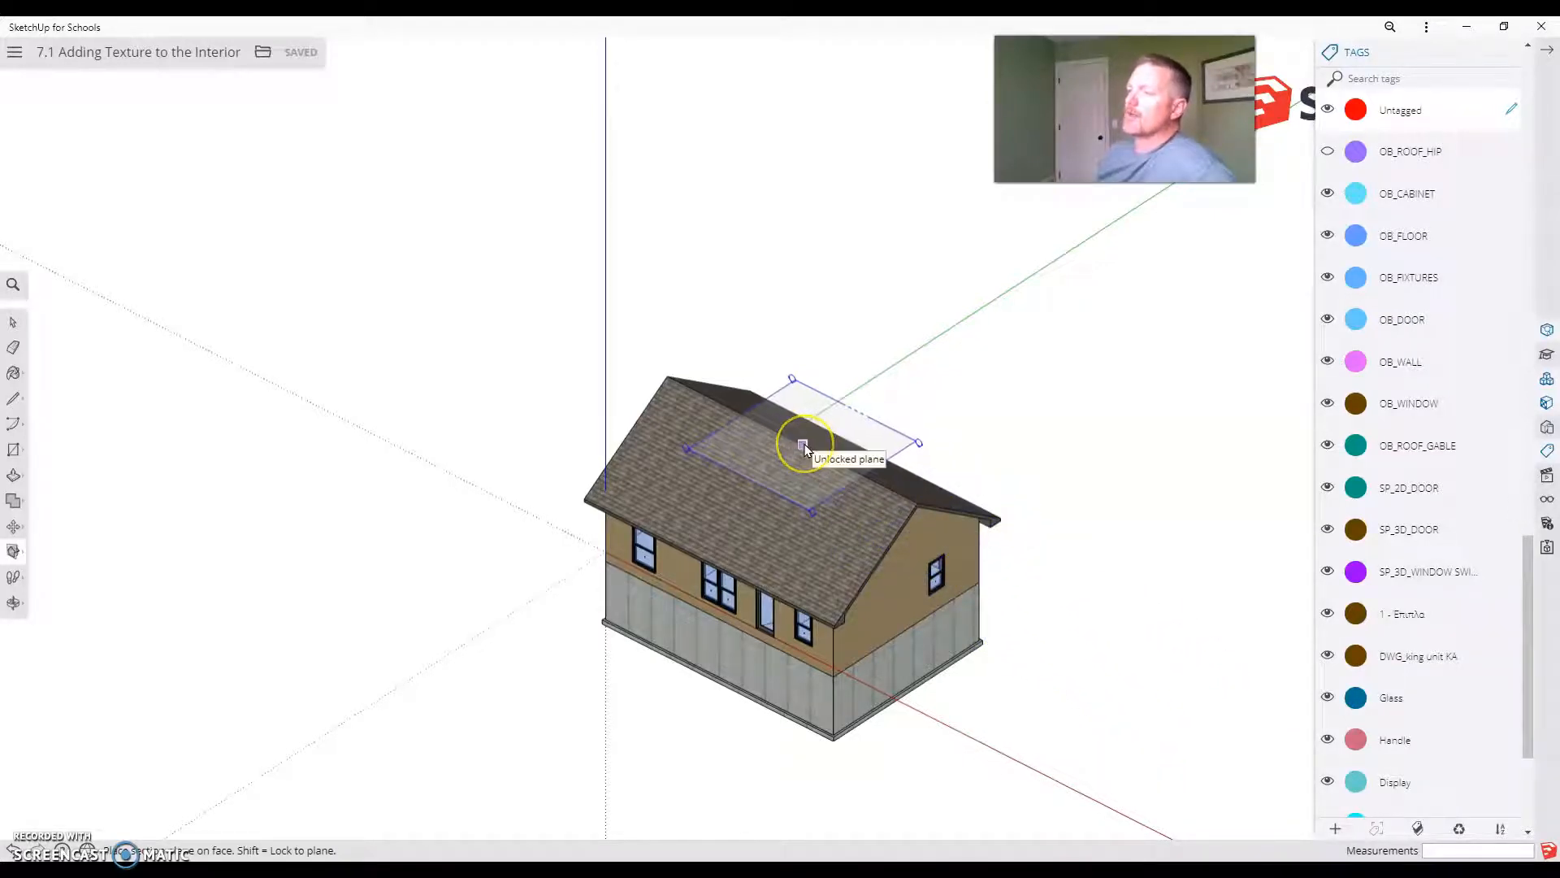
click(803, 445)
click(1184, 723)
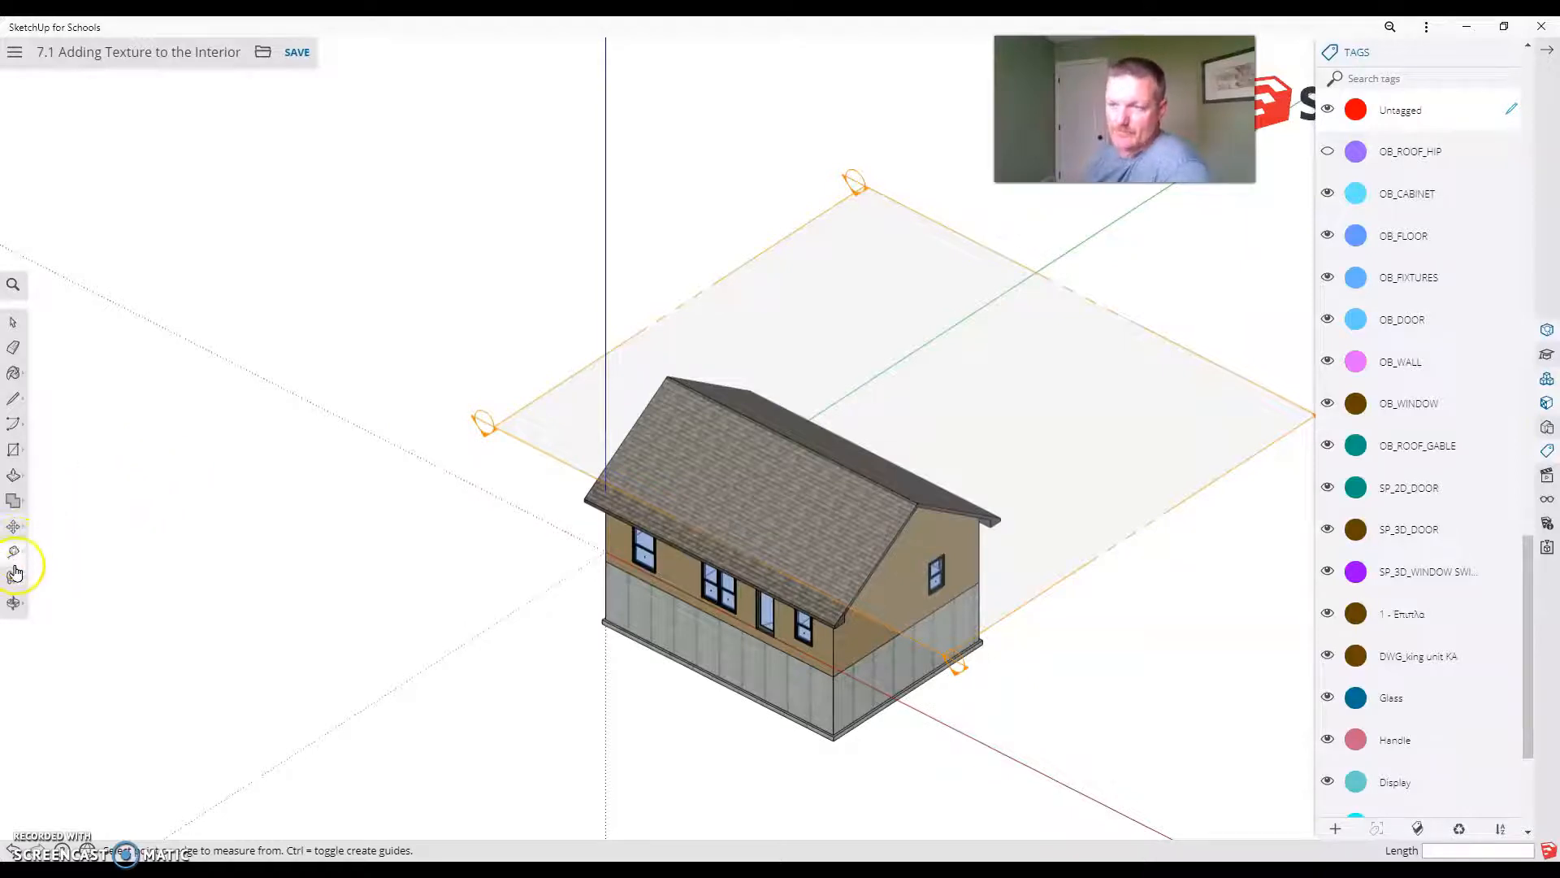
Move the section plane down about 11' 6 3/8" so it cuts off the roof and exposes the interior rooms.
click(12, 529)
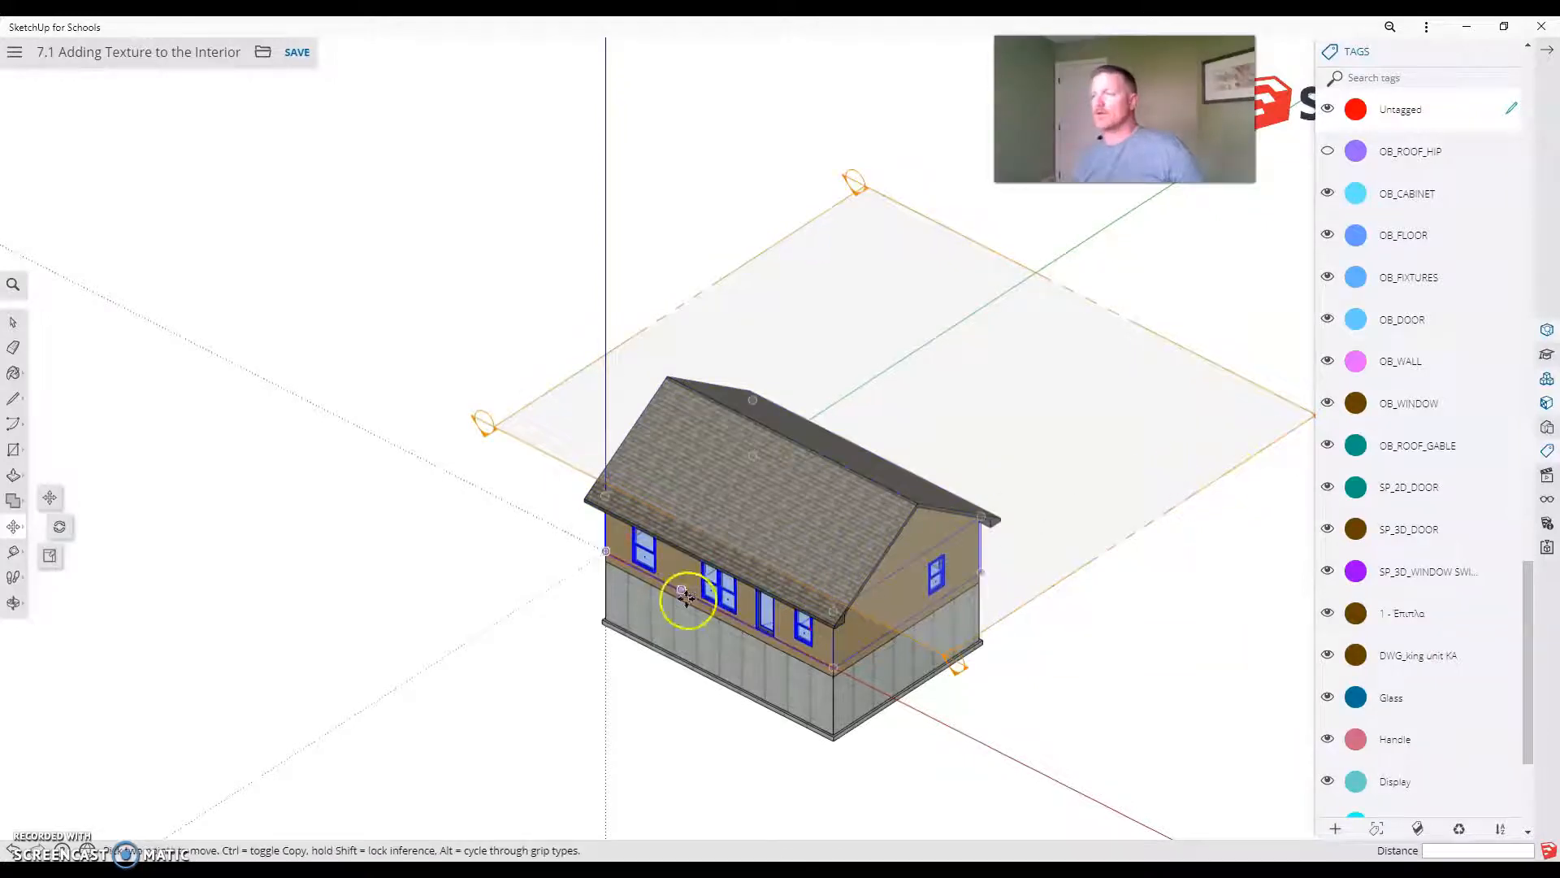
click(1266, 453)
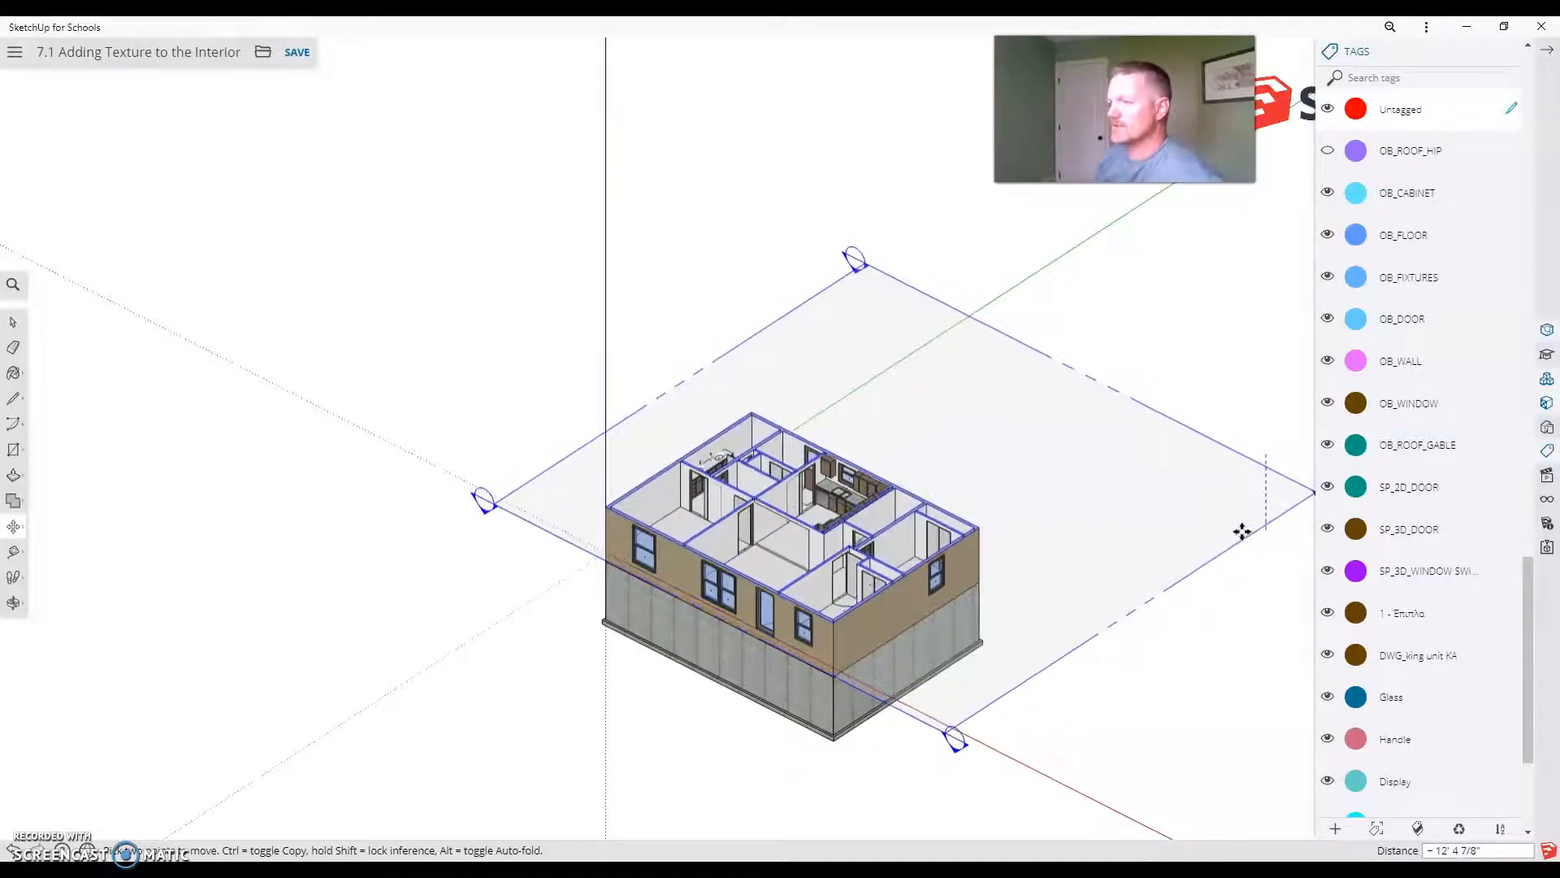
click(1134, 541)
scroll(1133, 541, up, 3)
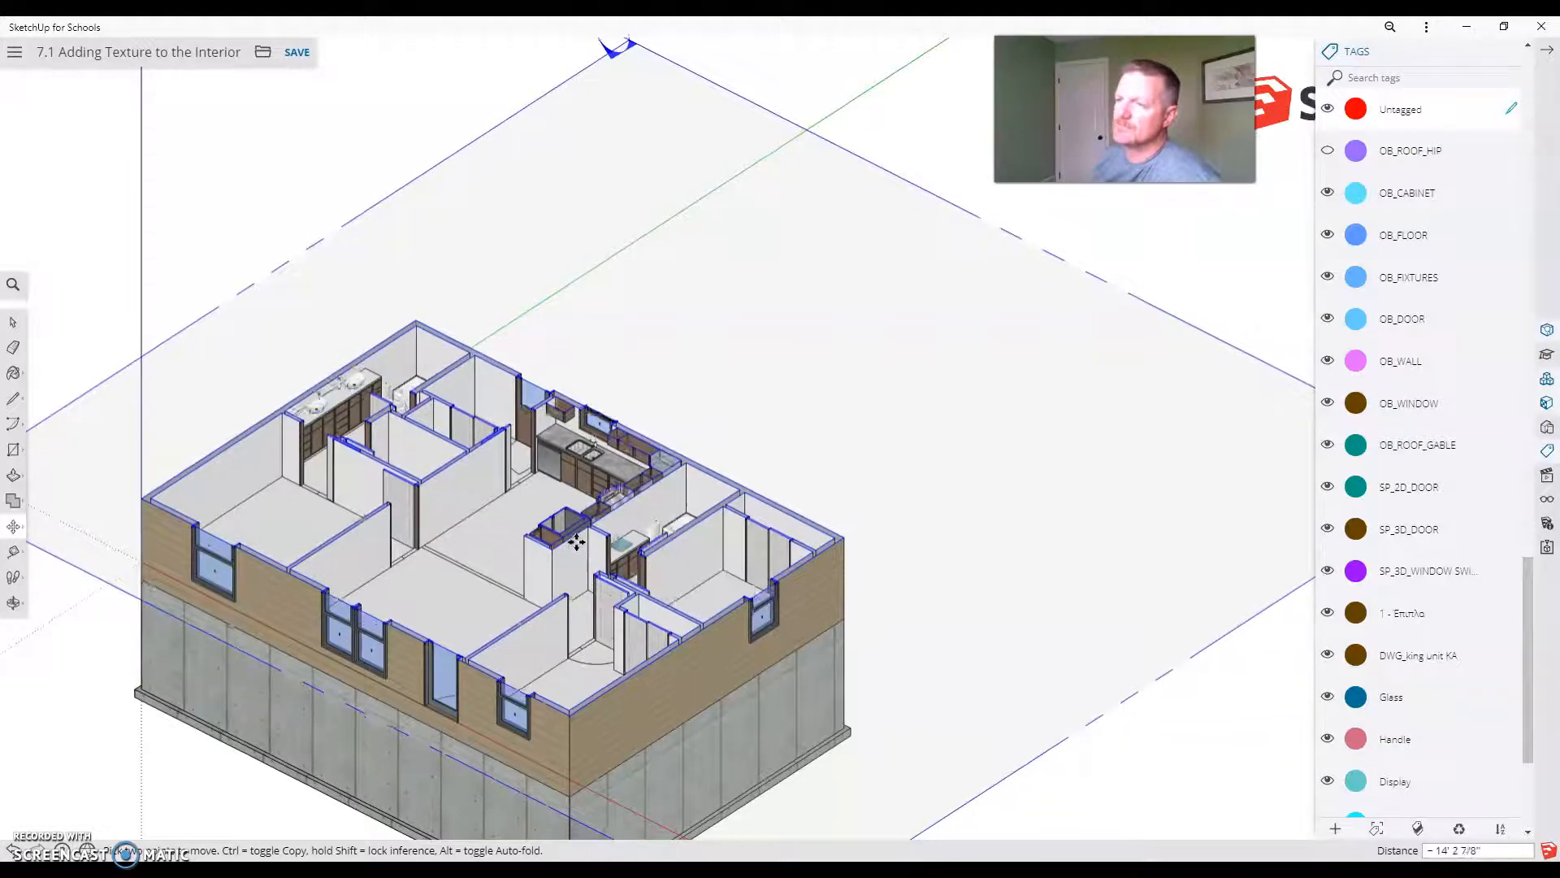
click(568, 561)
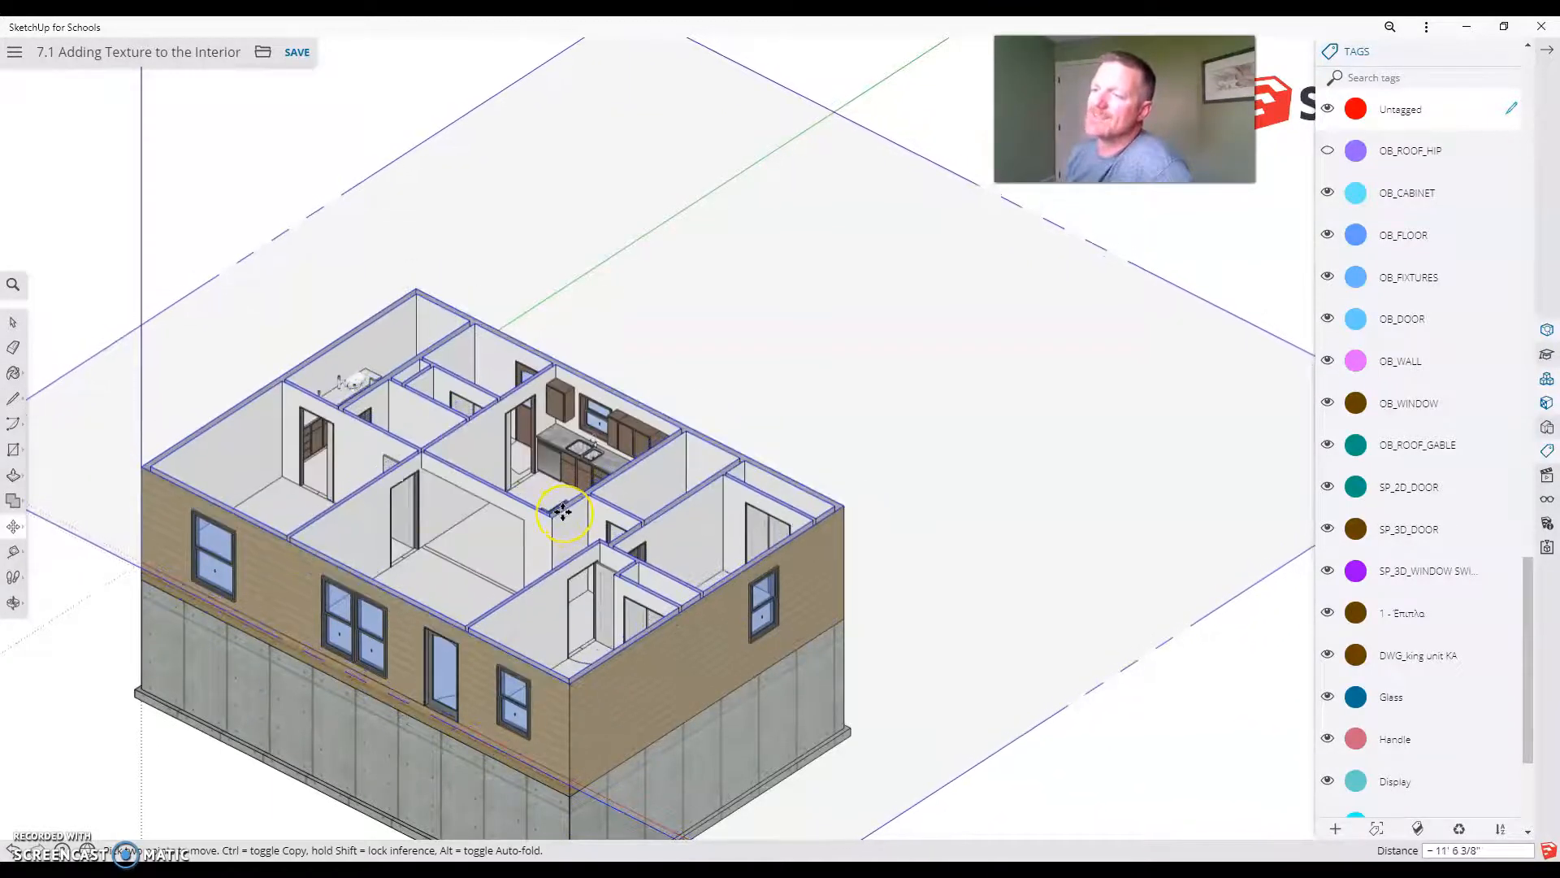
click(562, 510)
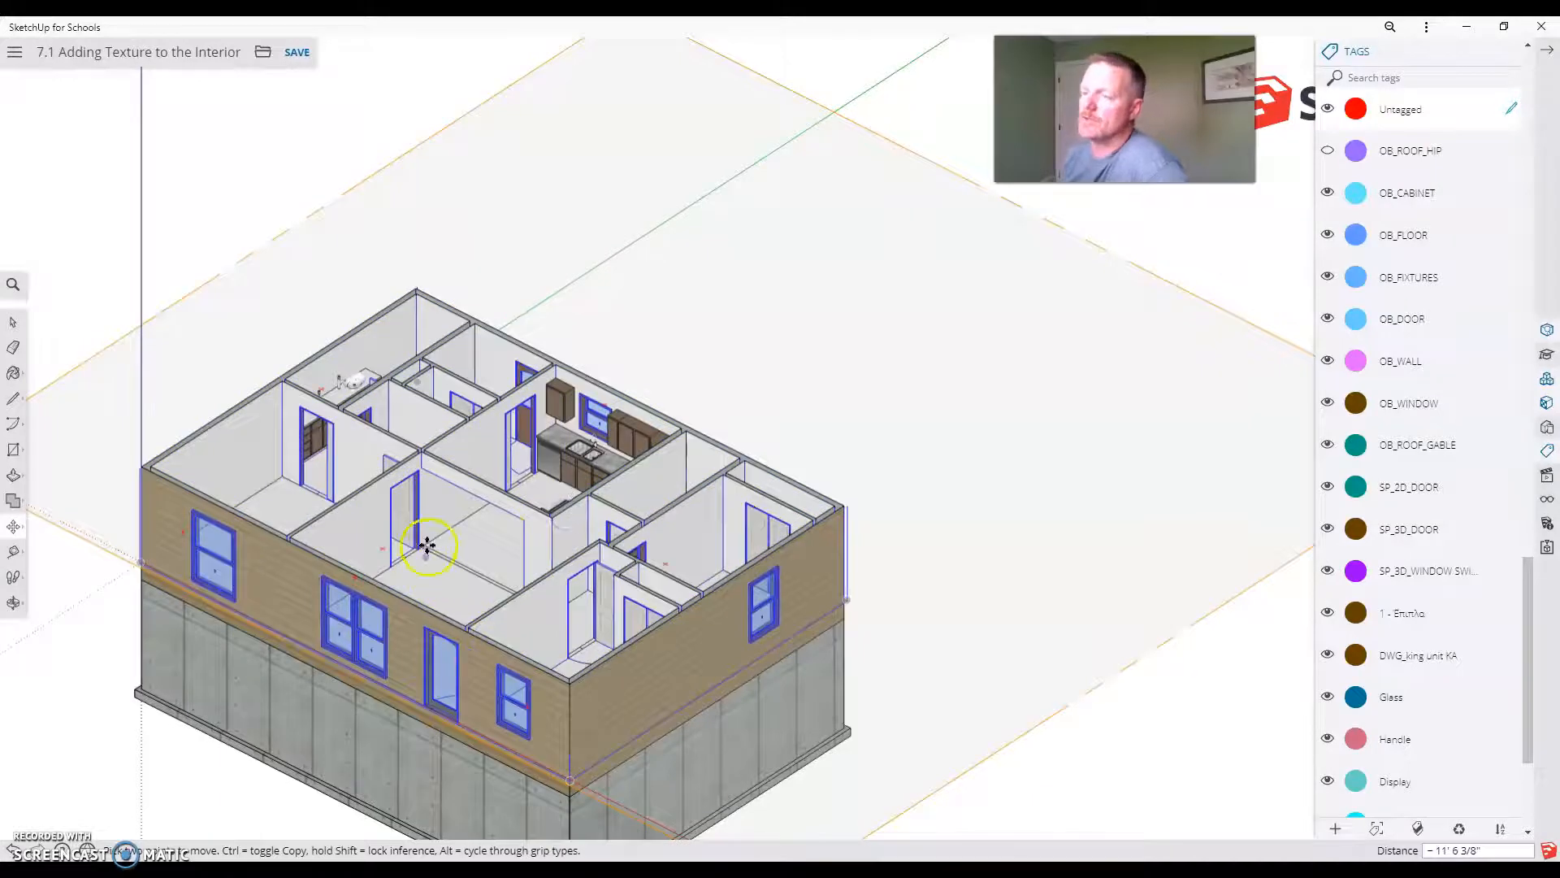
middle_drag(404, 592, 308, 567)
scroll(320, 304, up, 5)
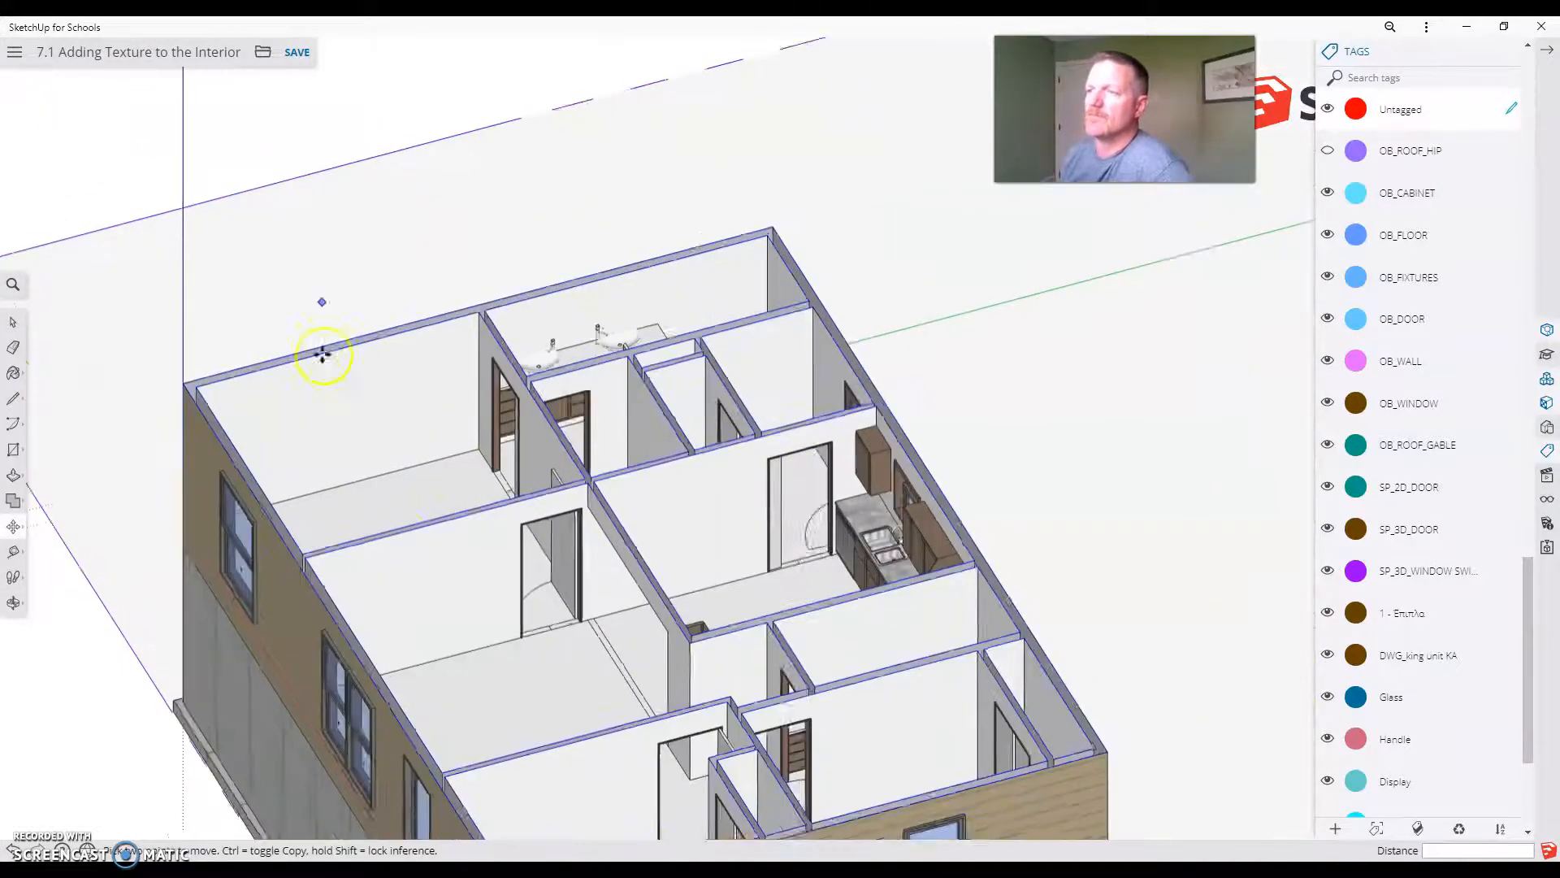
scroll(620, 566, up, 2)
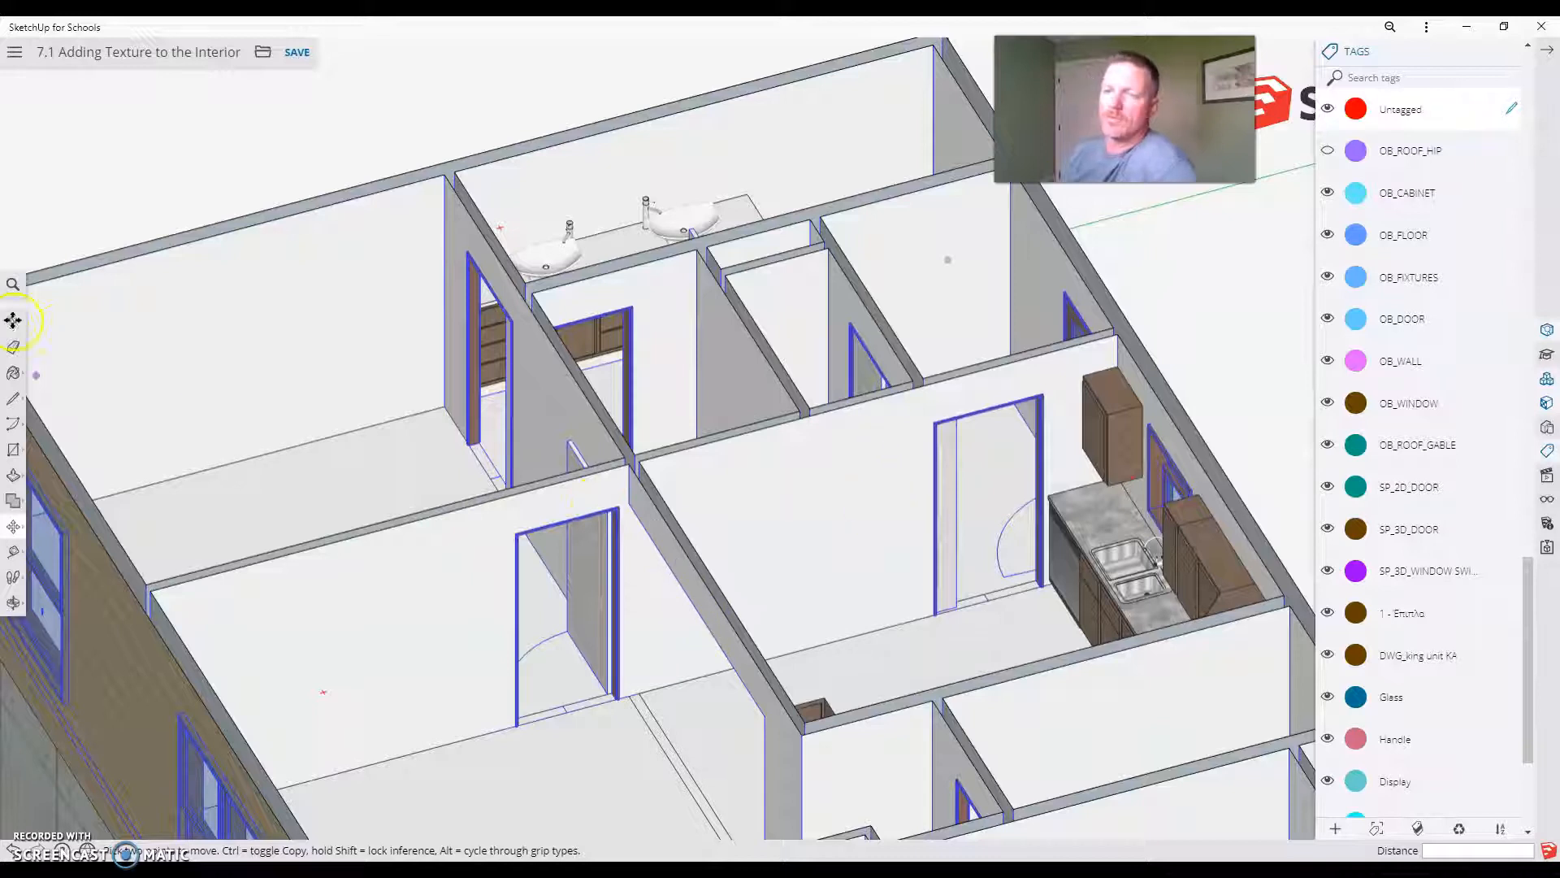
click(13, 321)
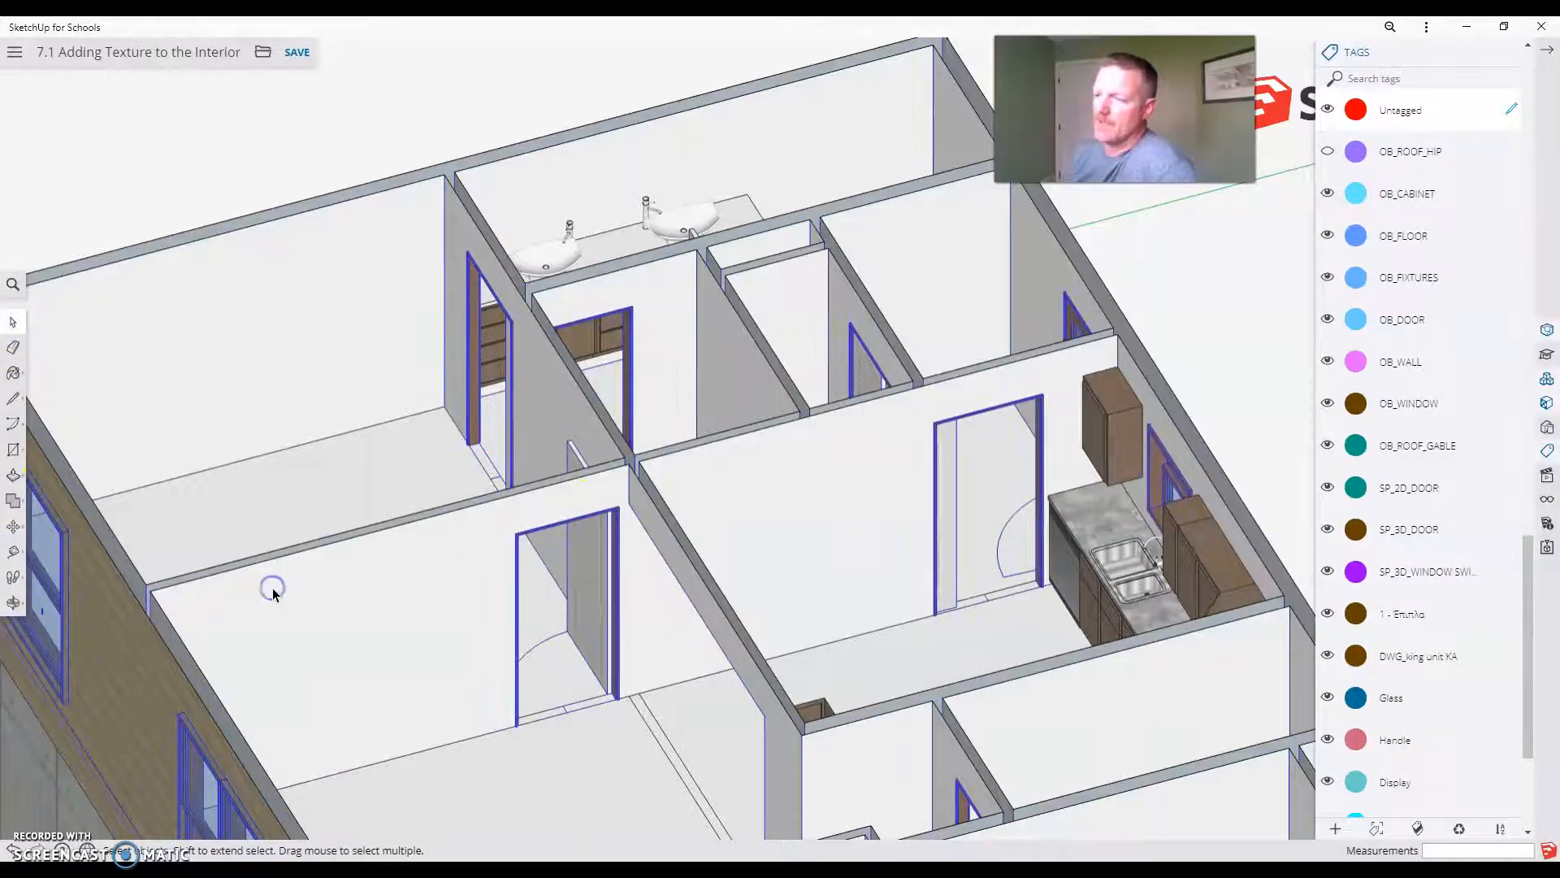
double_click(272, 595)
click(317, 604)
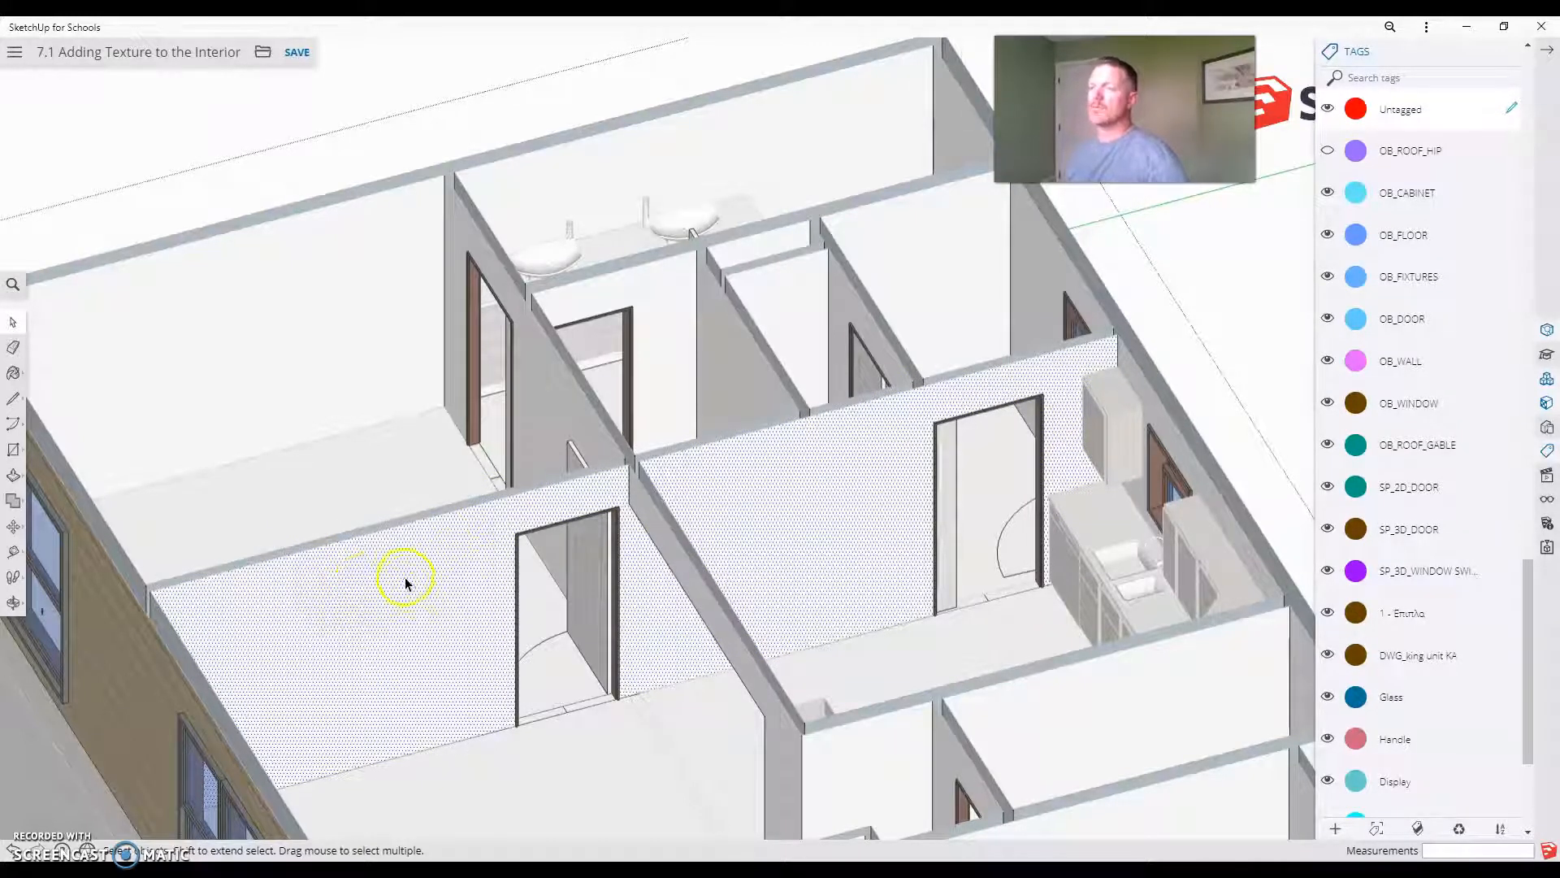
click(284, 506)
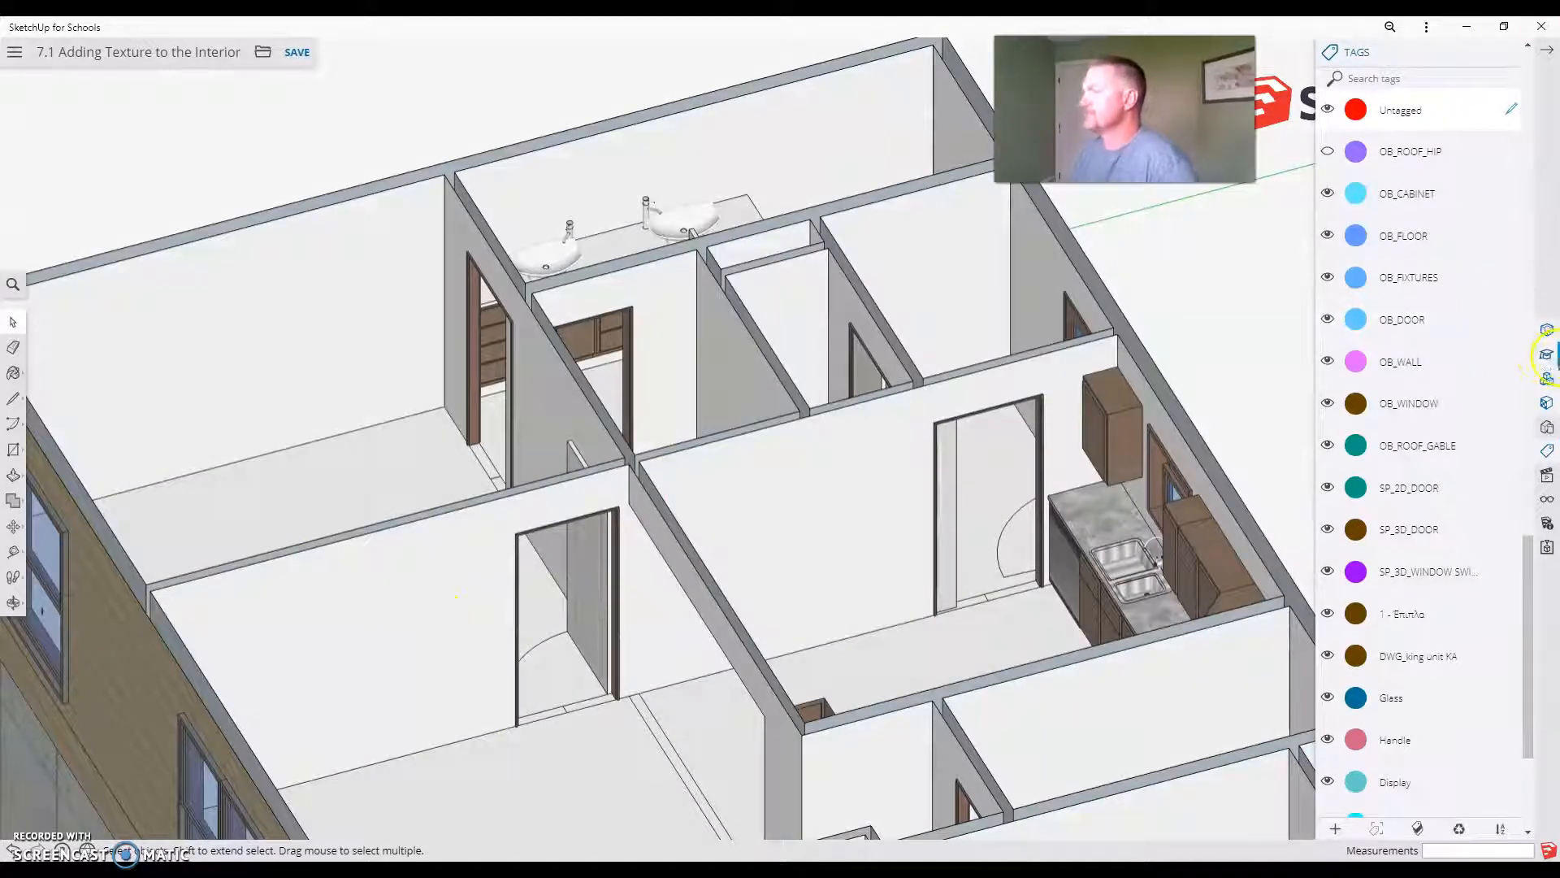
Search the component library for "Sherwin williams paint" and browse the color palette models by Sherwin Williams.
click(1547, 402)
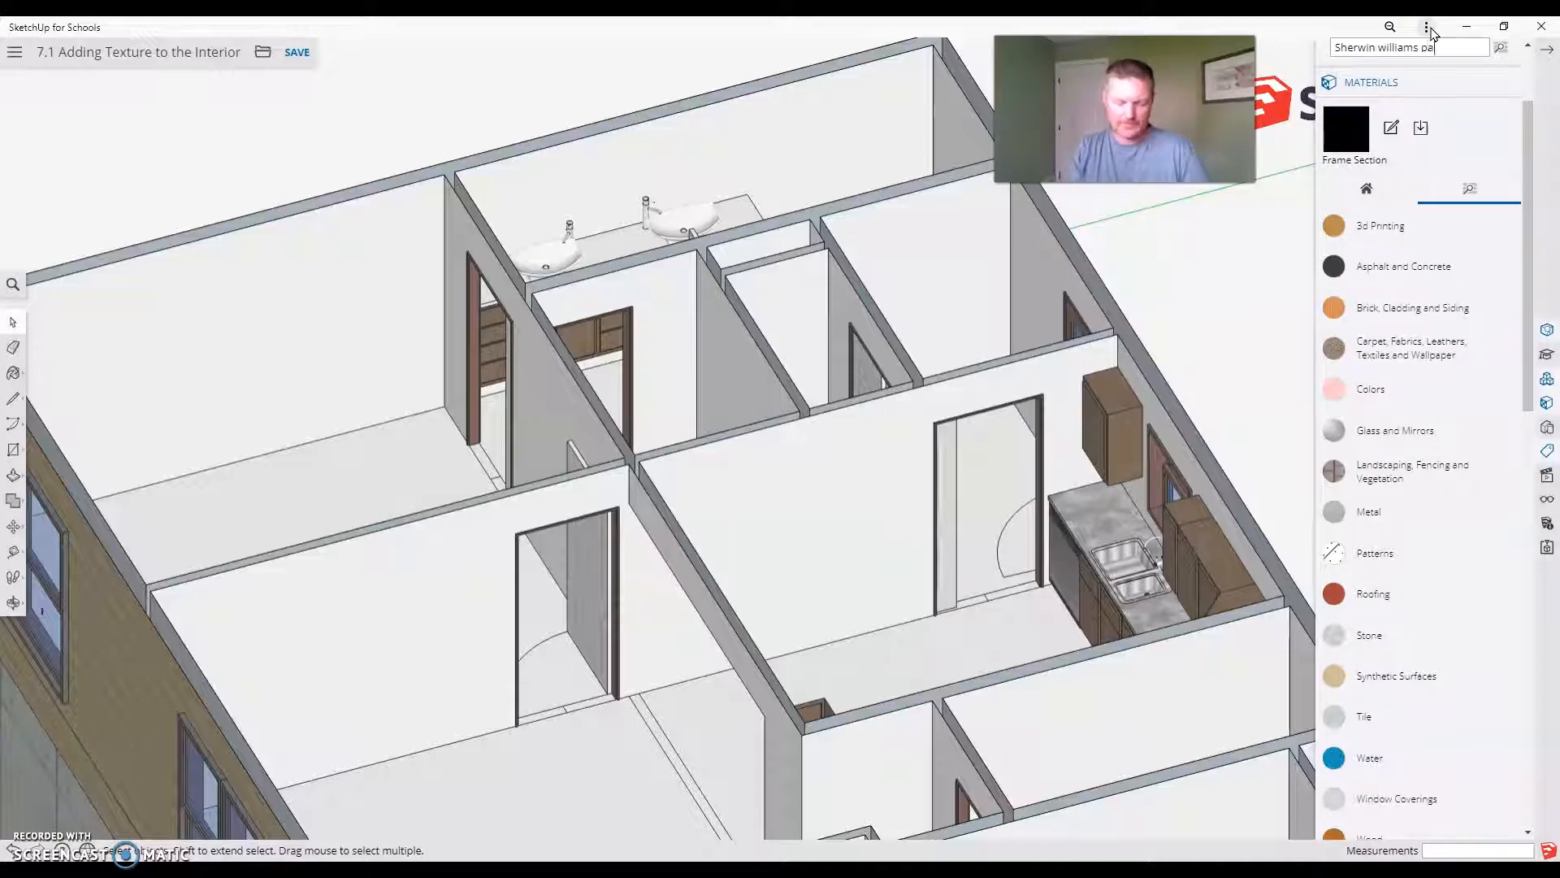
key(Return)
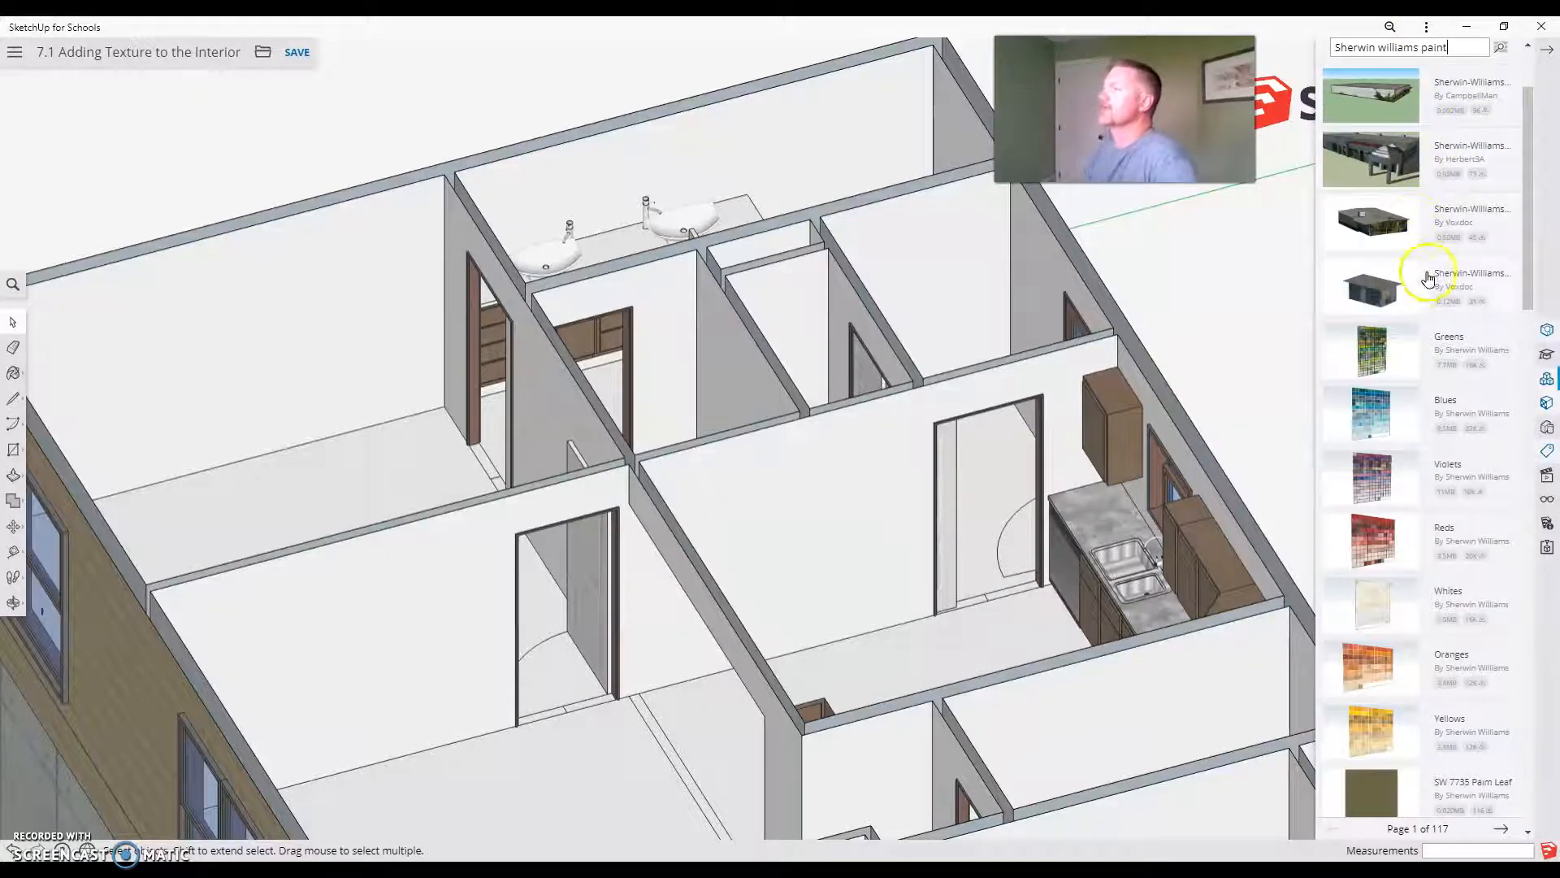
scroll(1410, 370, down, 1)
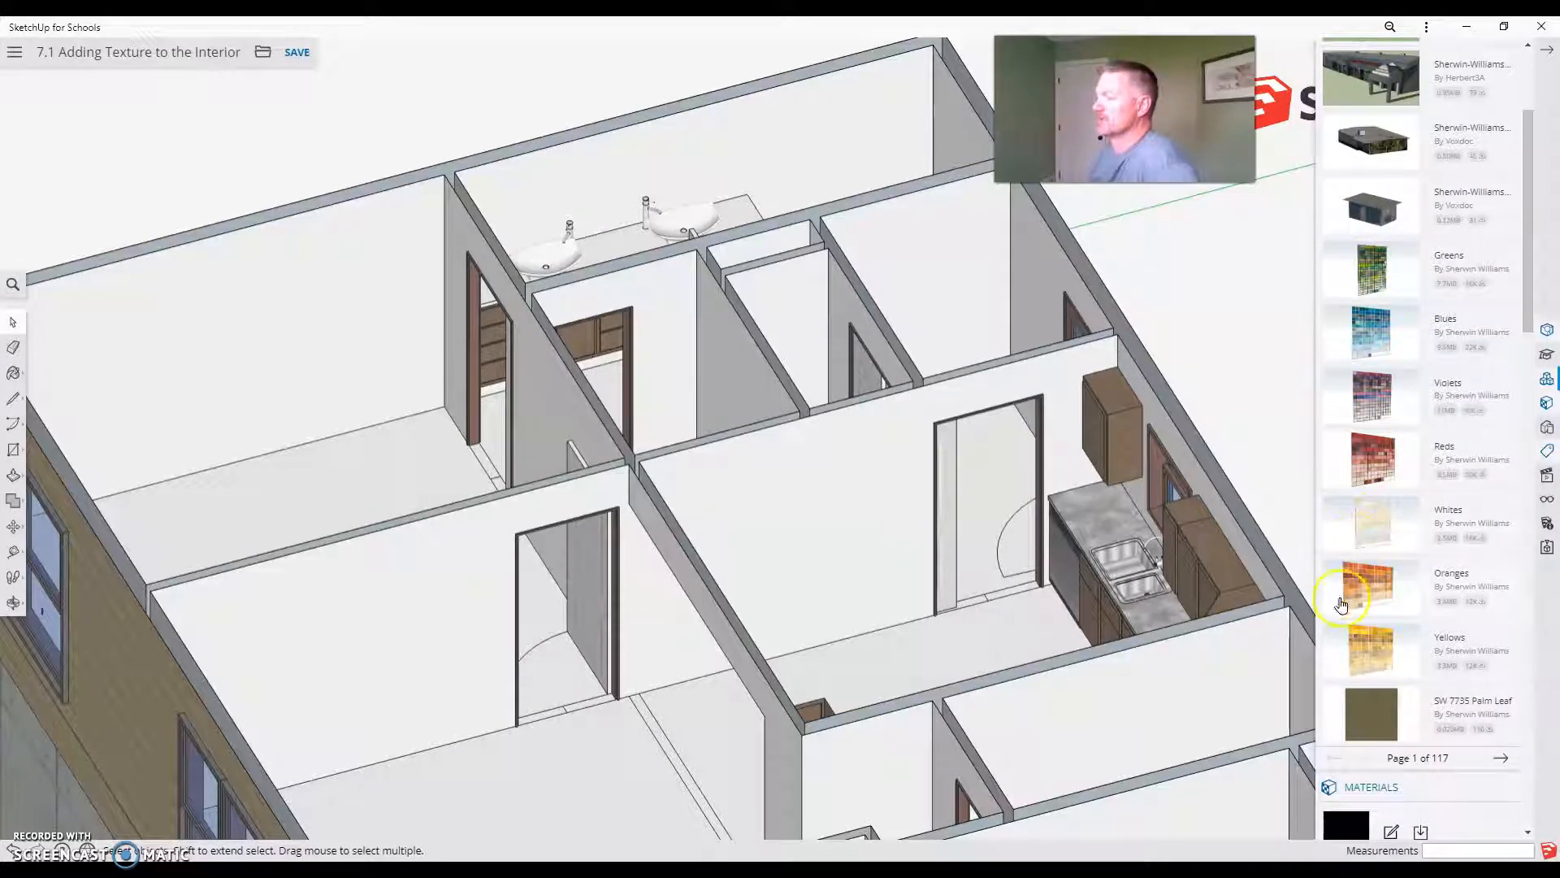
scroll(1381, 452, down, 3)
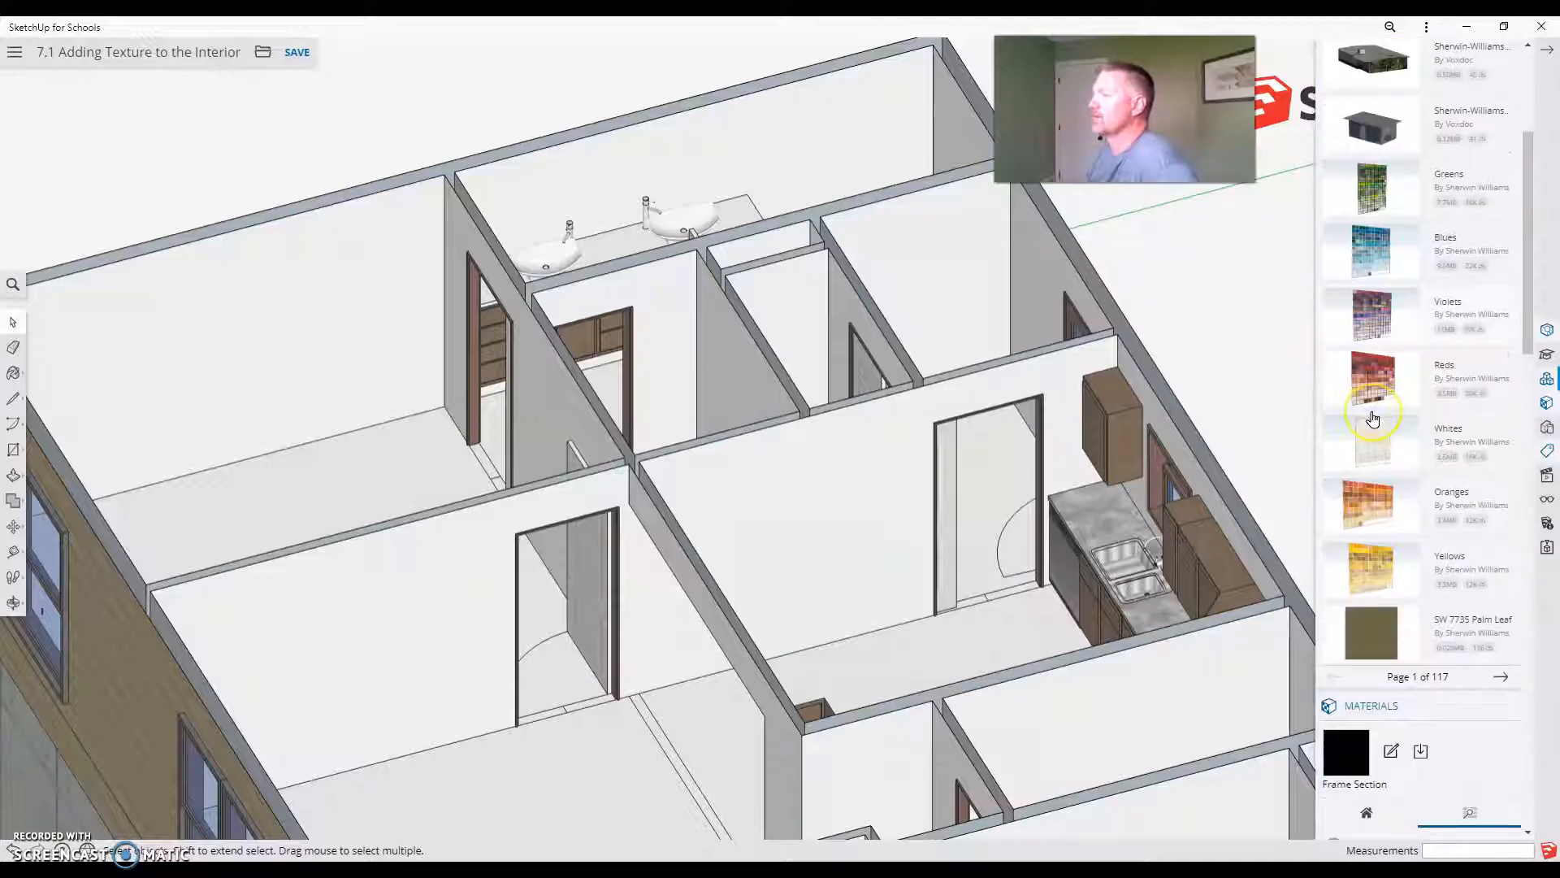
scroll(1372, 419, up, 1)
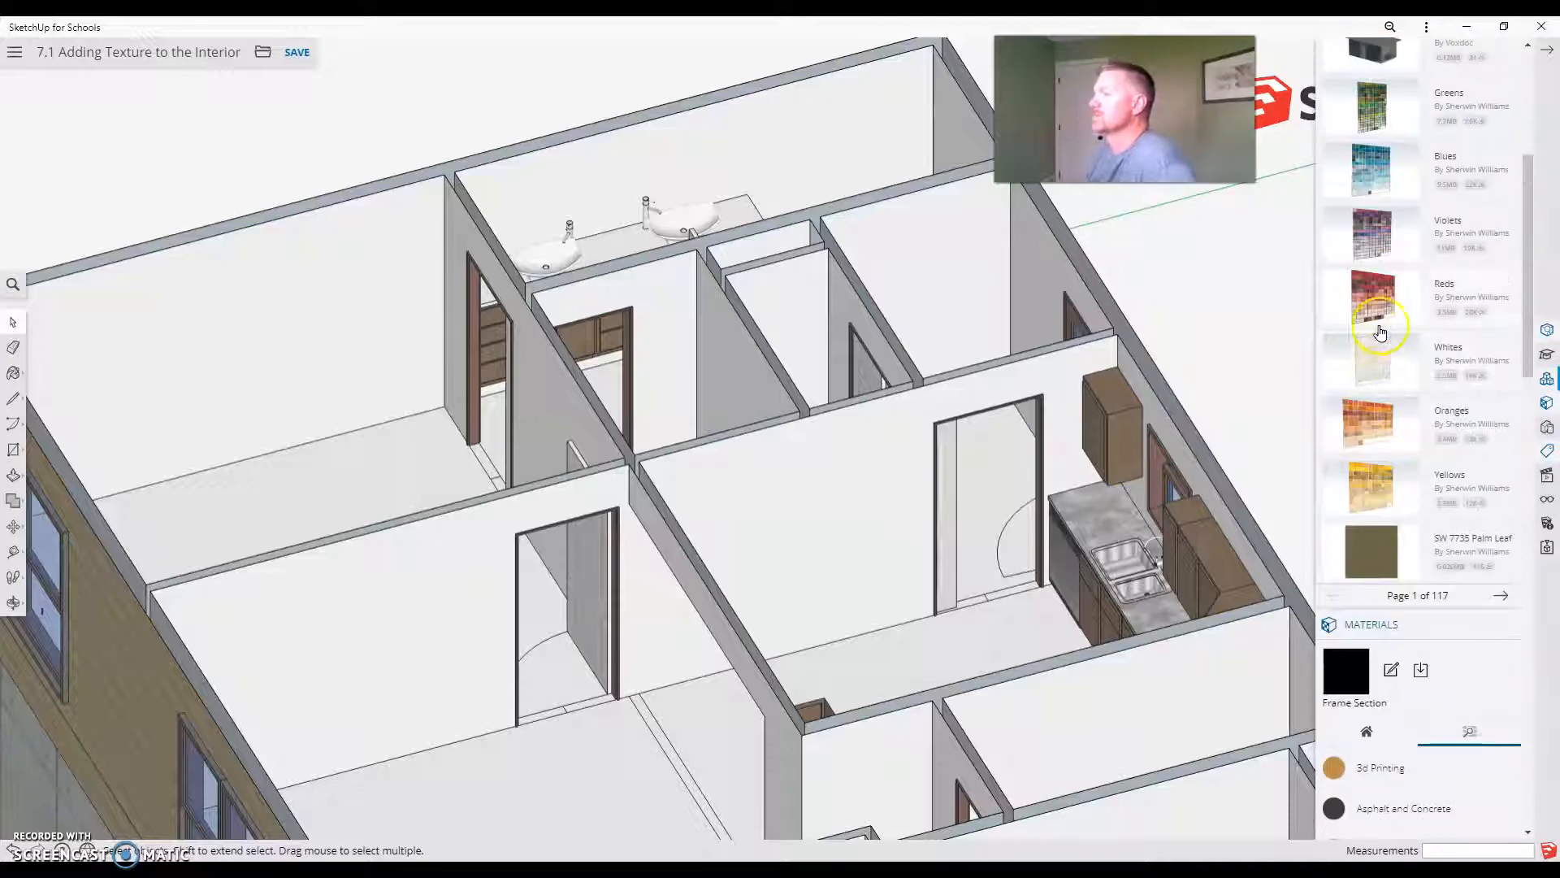
scroll(1379, 280, up, 1)
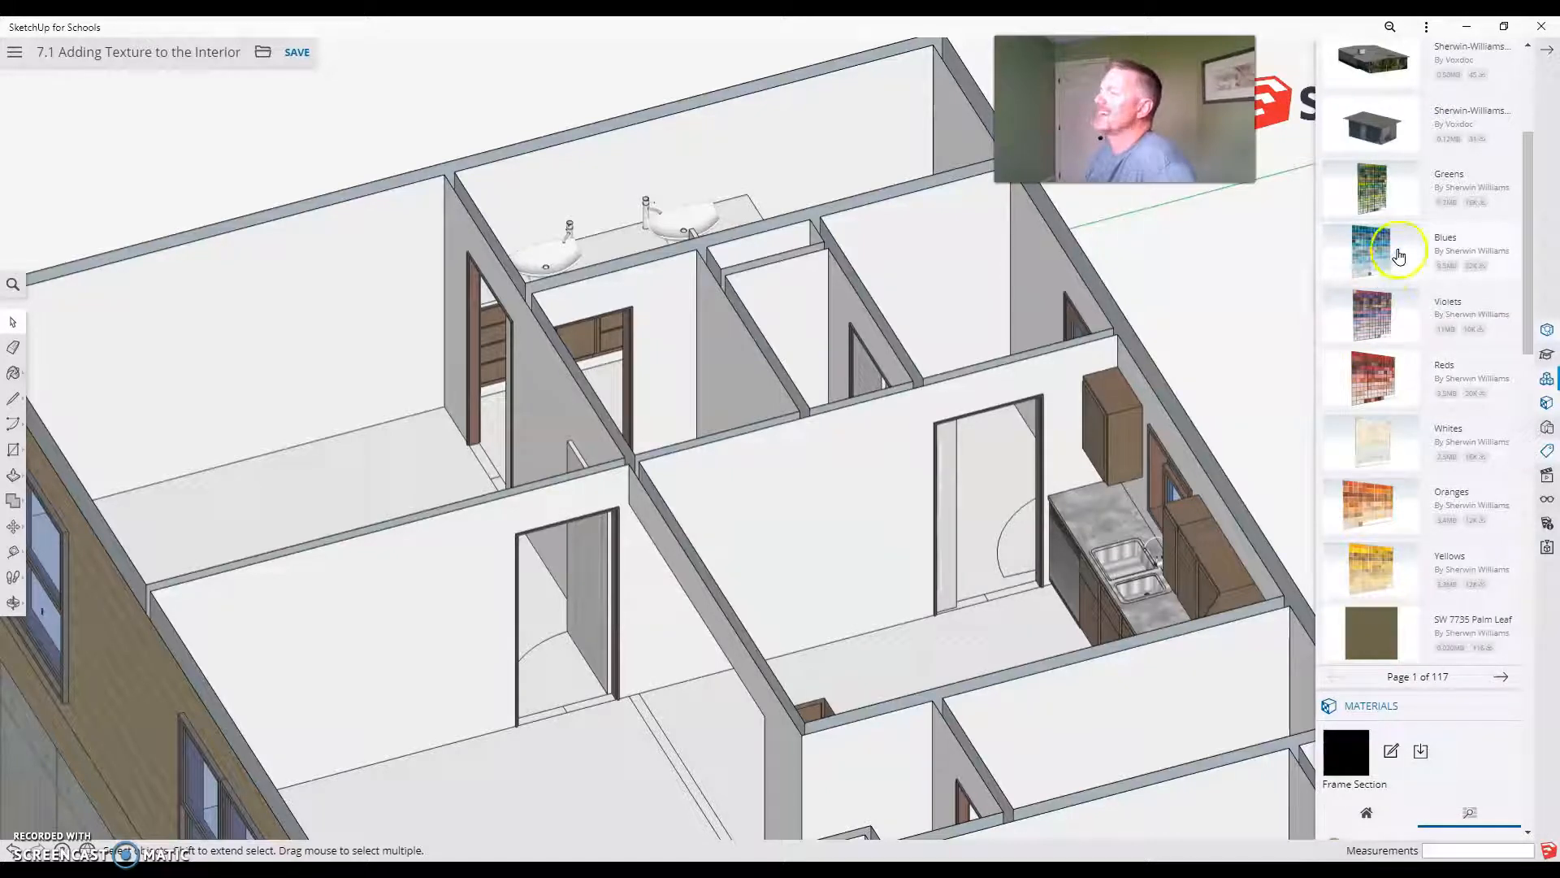
Download the Blues palette component by Sherwin Williams, accepting its large size, and place it in the model.
click(1398, 257)
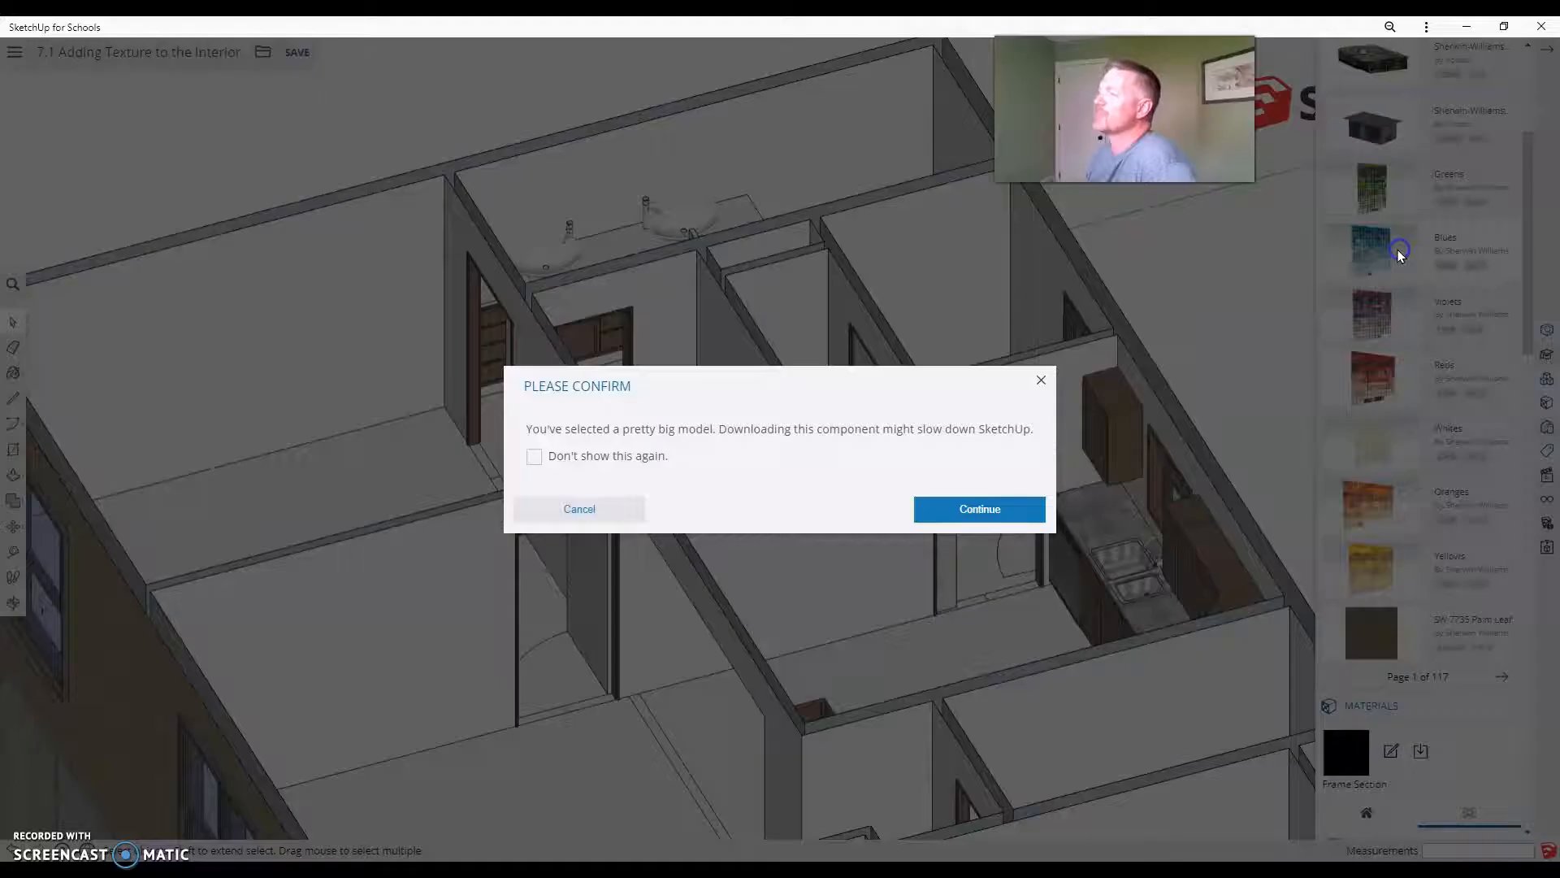
click(979, 510)
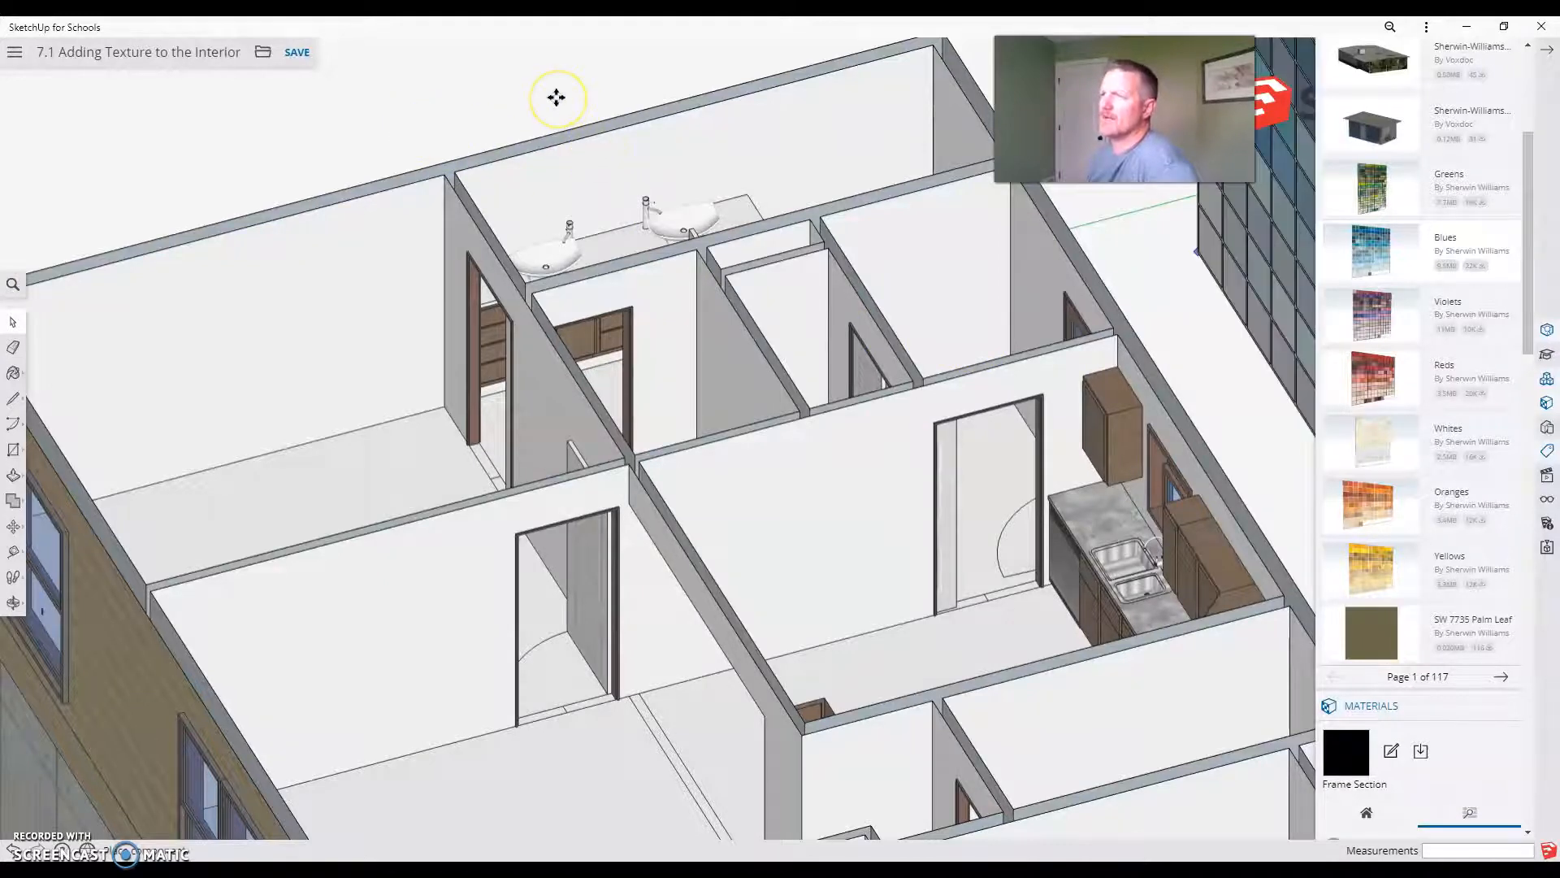
scroll(556, 97, down, 8)
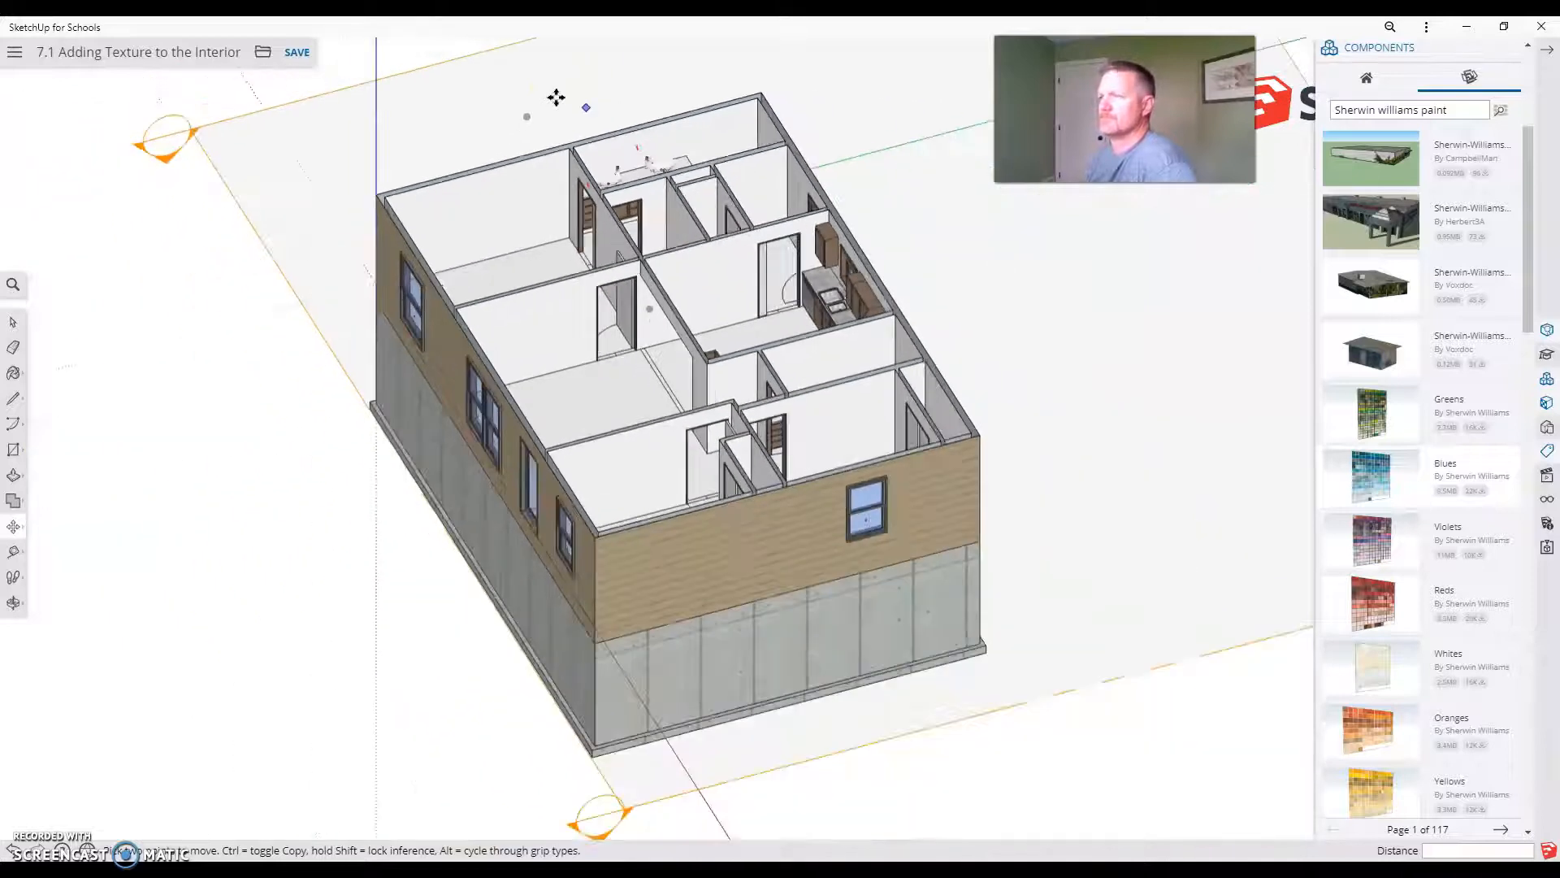
click(676, 289)
middle_drag(794, 456, 830, 277)
scroll(759, 161, up, 3)
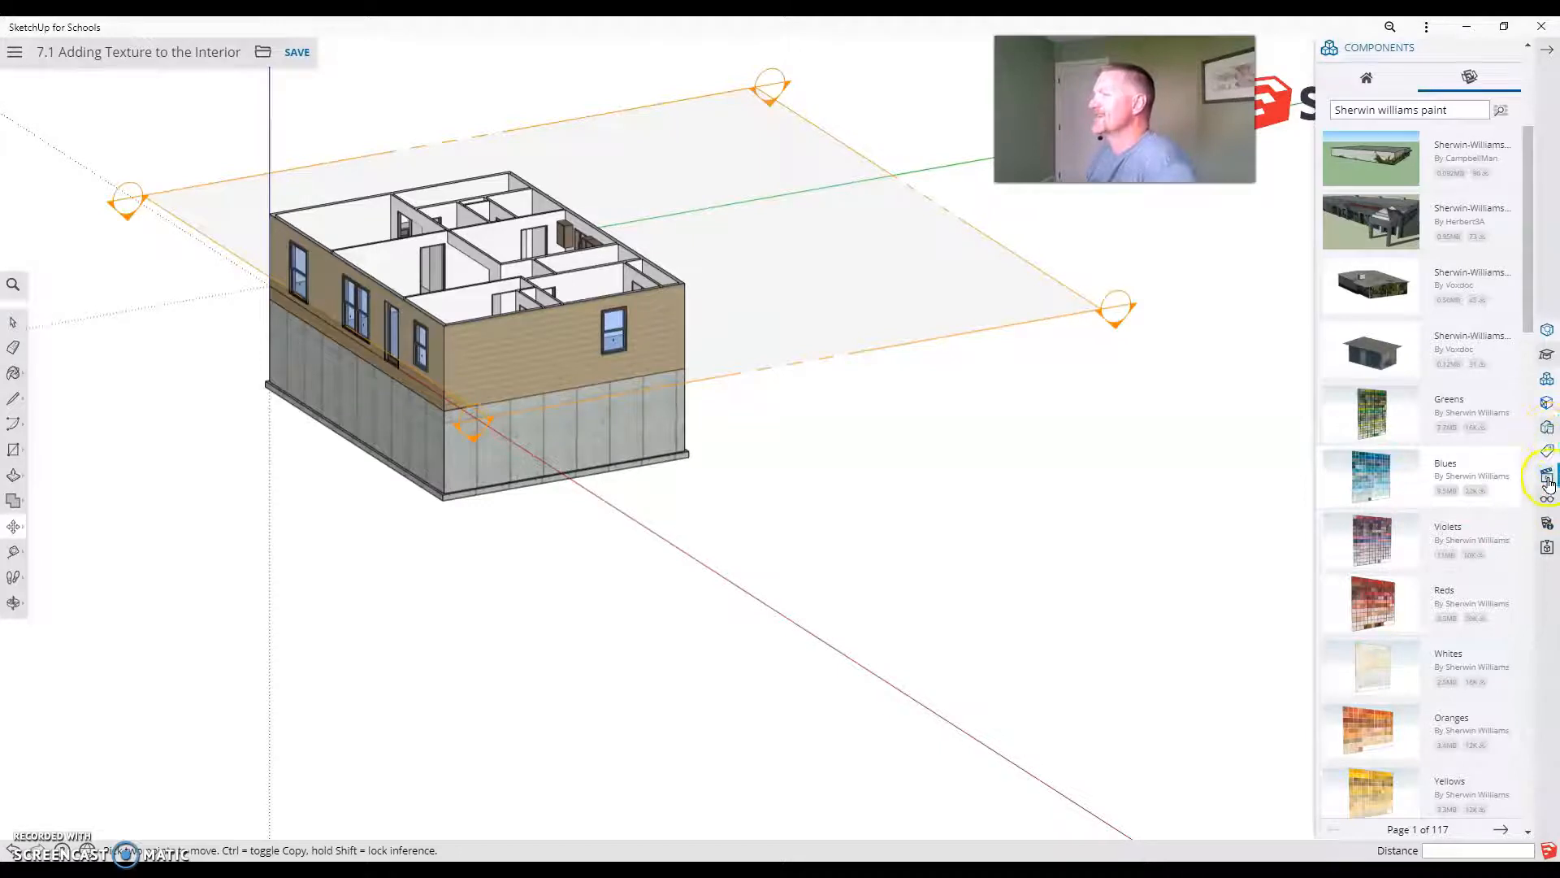
Start the Paint tool and choose the pale gray-green swatch among the blues and grays in the model's own materials.
click(13, 372)
click(47, 360)
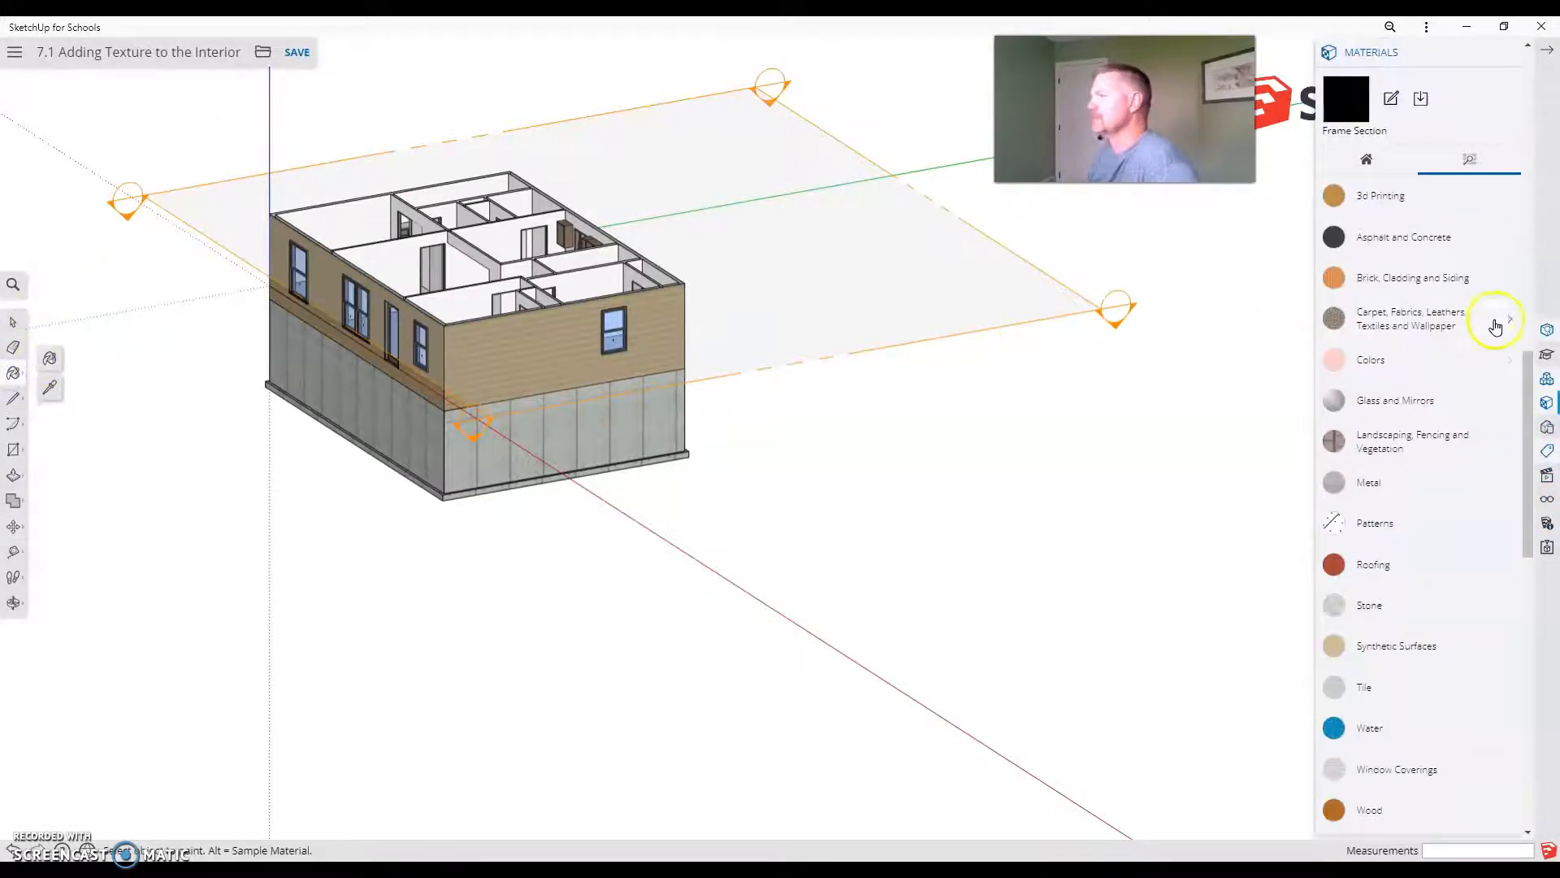
click(1382, 159)
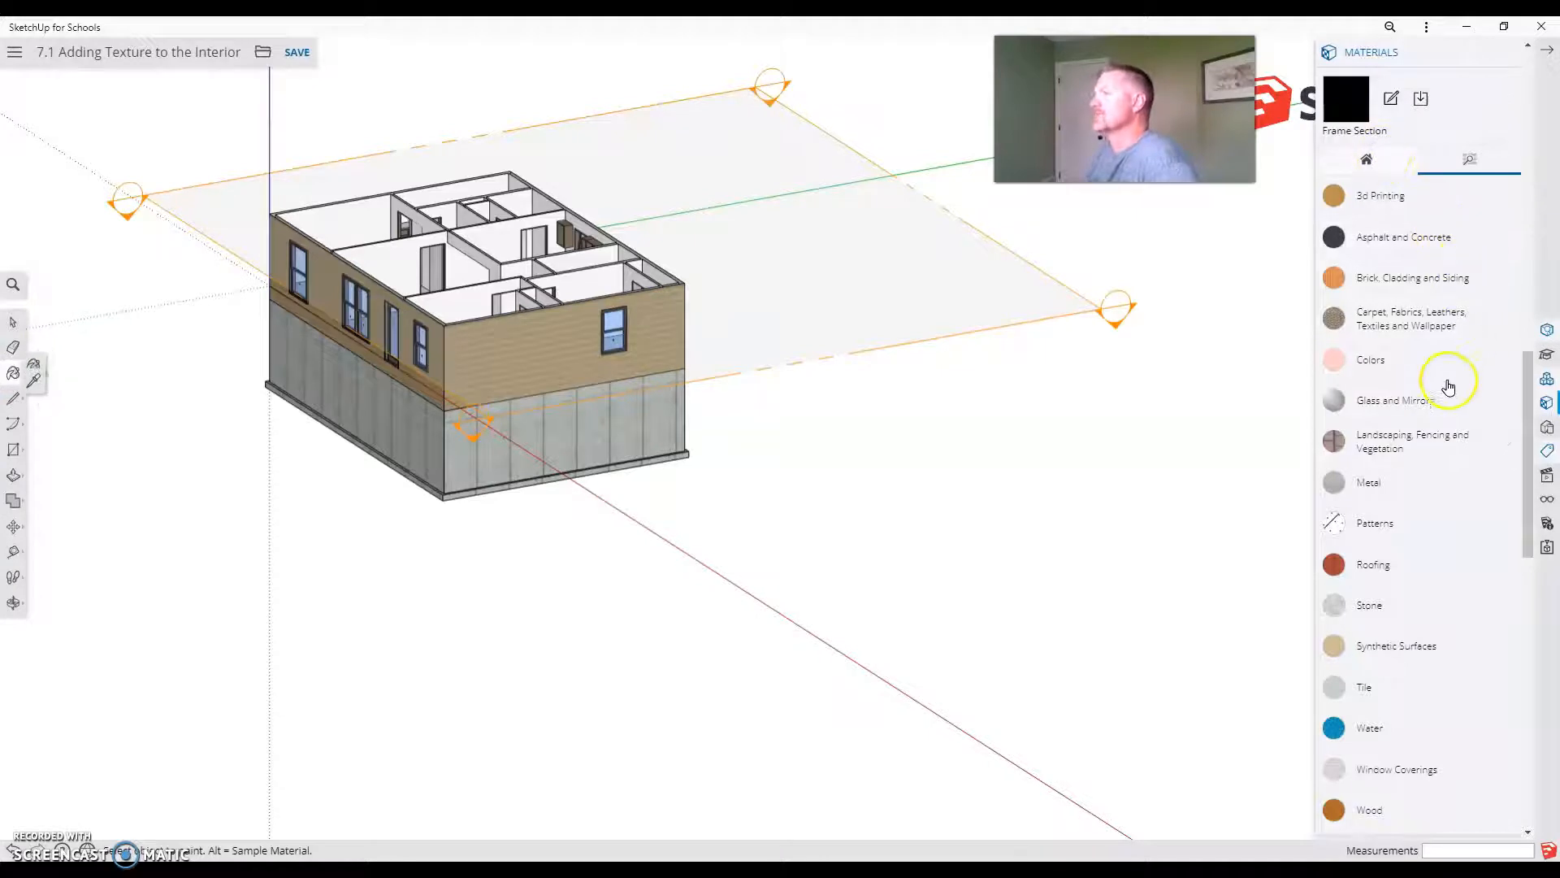
click(1341, 194)
scroll(1395, 561, down, 5)
scroll(1399, 550, down, 15)
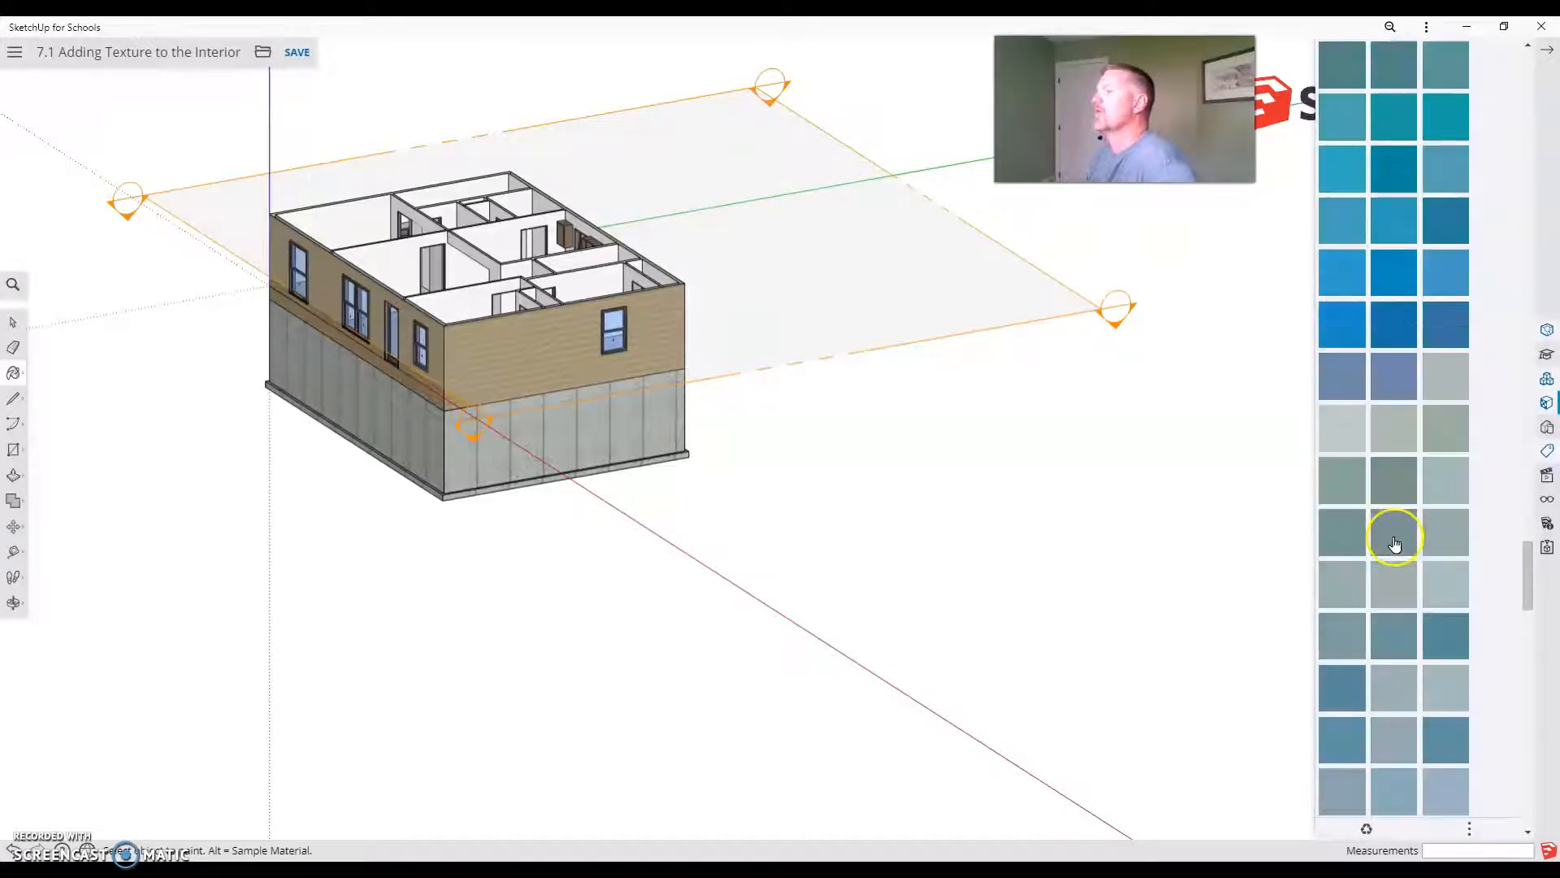
scroll(1394, 543, down, 2)
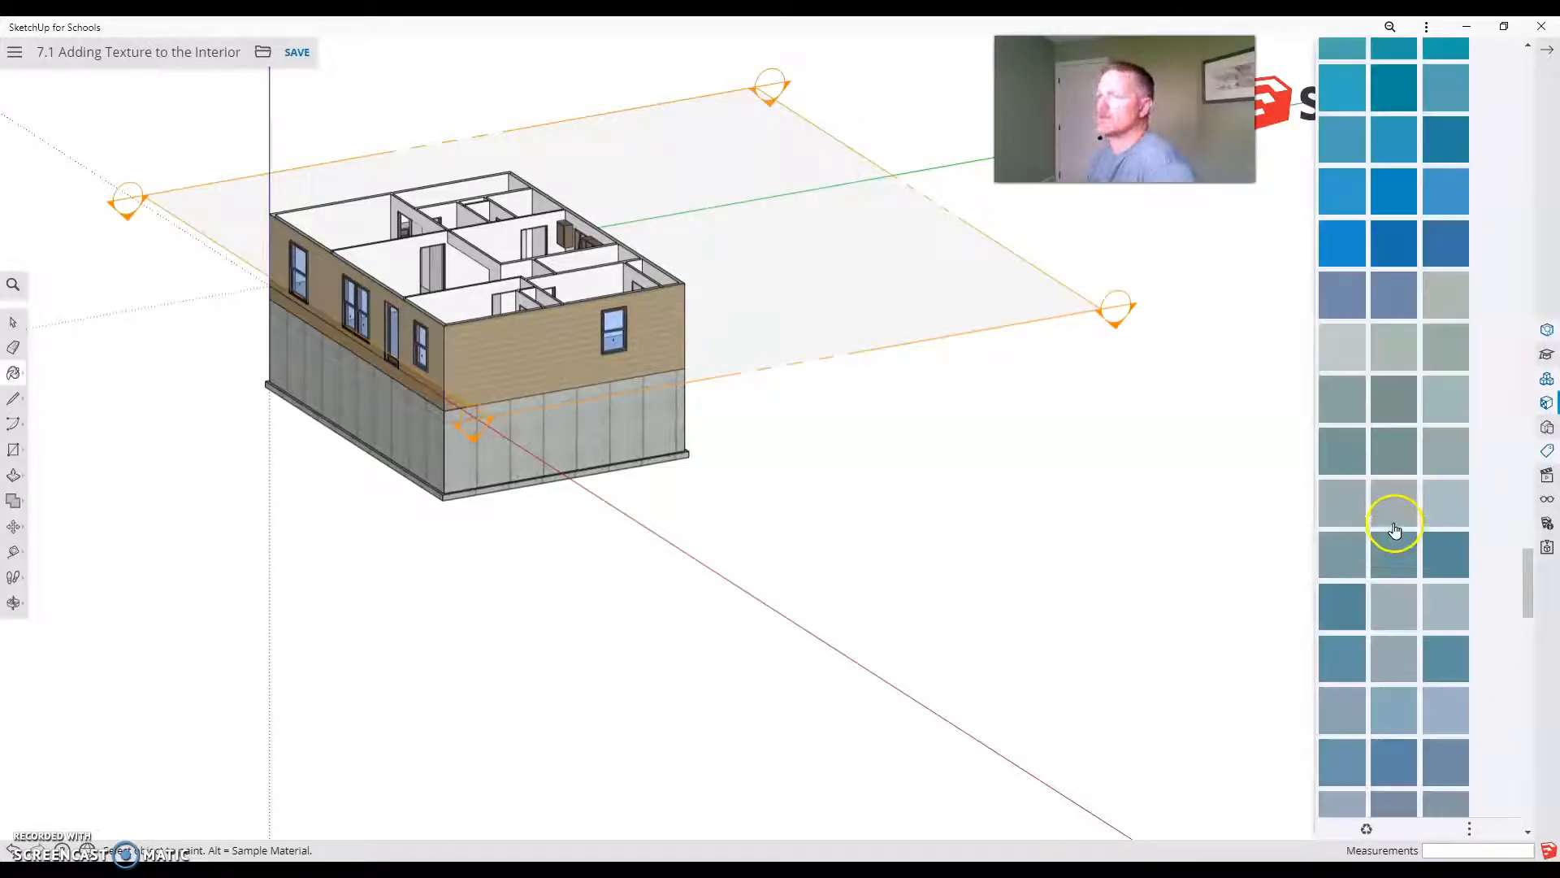
scroll(1394, 528, down, 4)
scroll(1395, 521, up, 2)
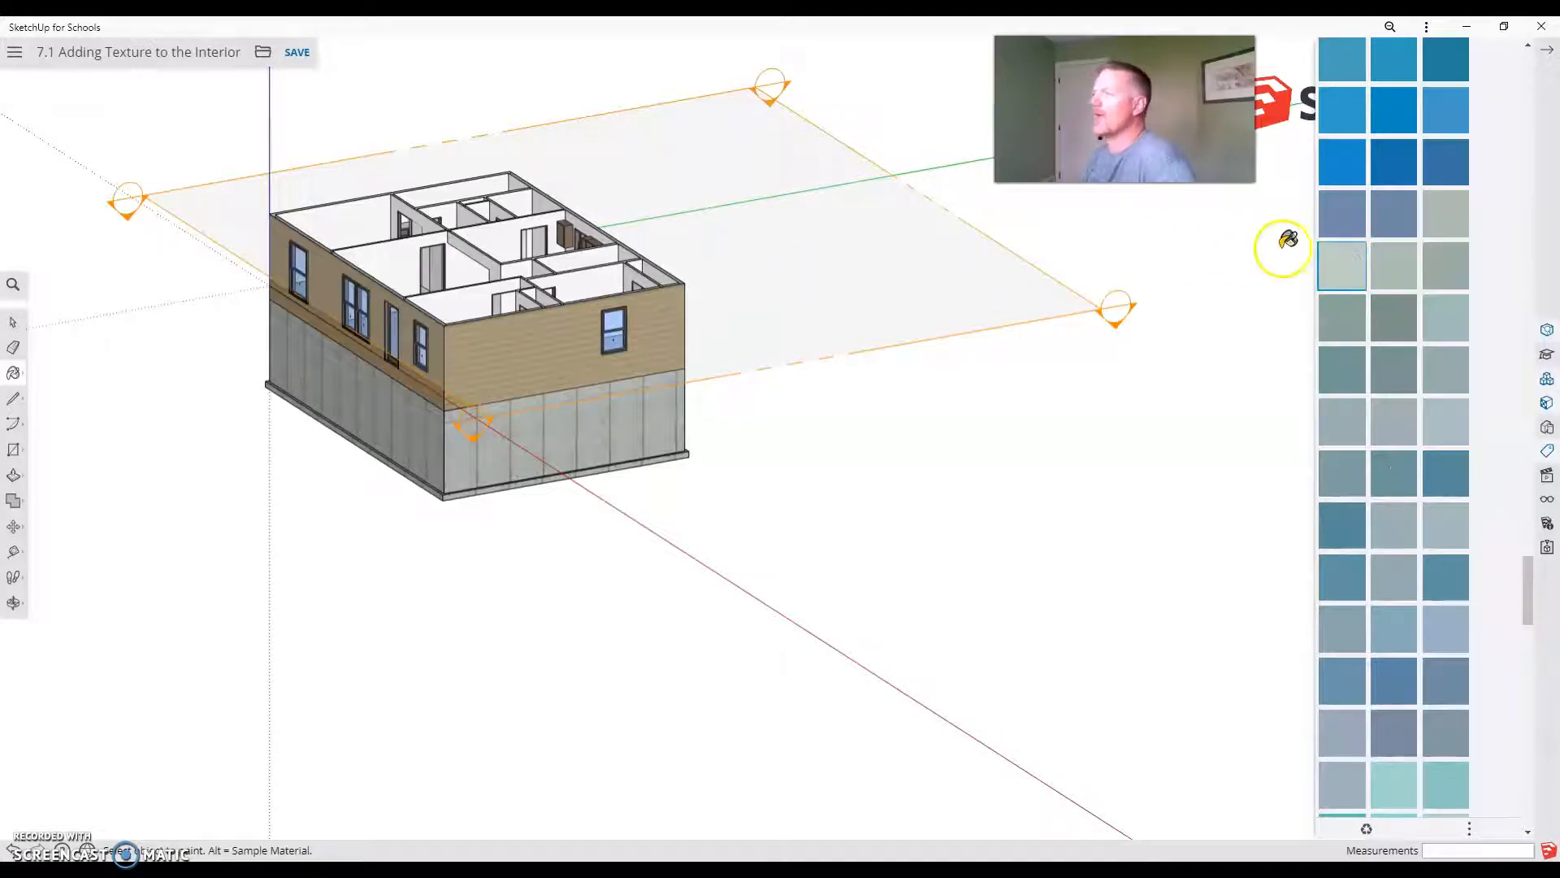
Try to paint the closed wall group with the pale gray-green color, and undo the fill.
scroll(1260, 627, down, 3)
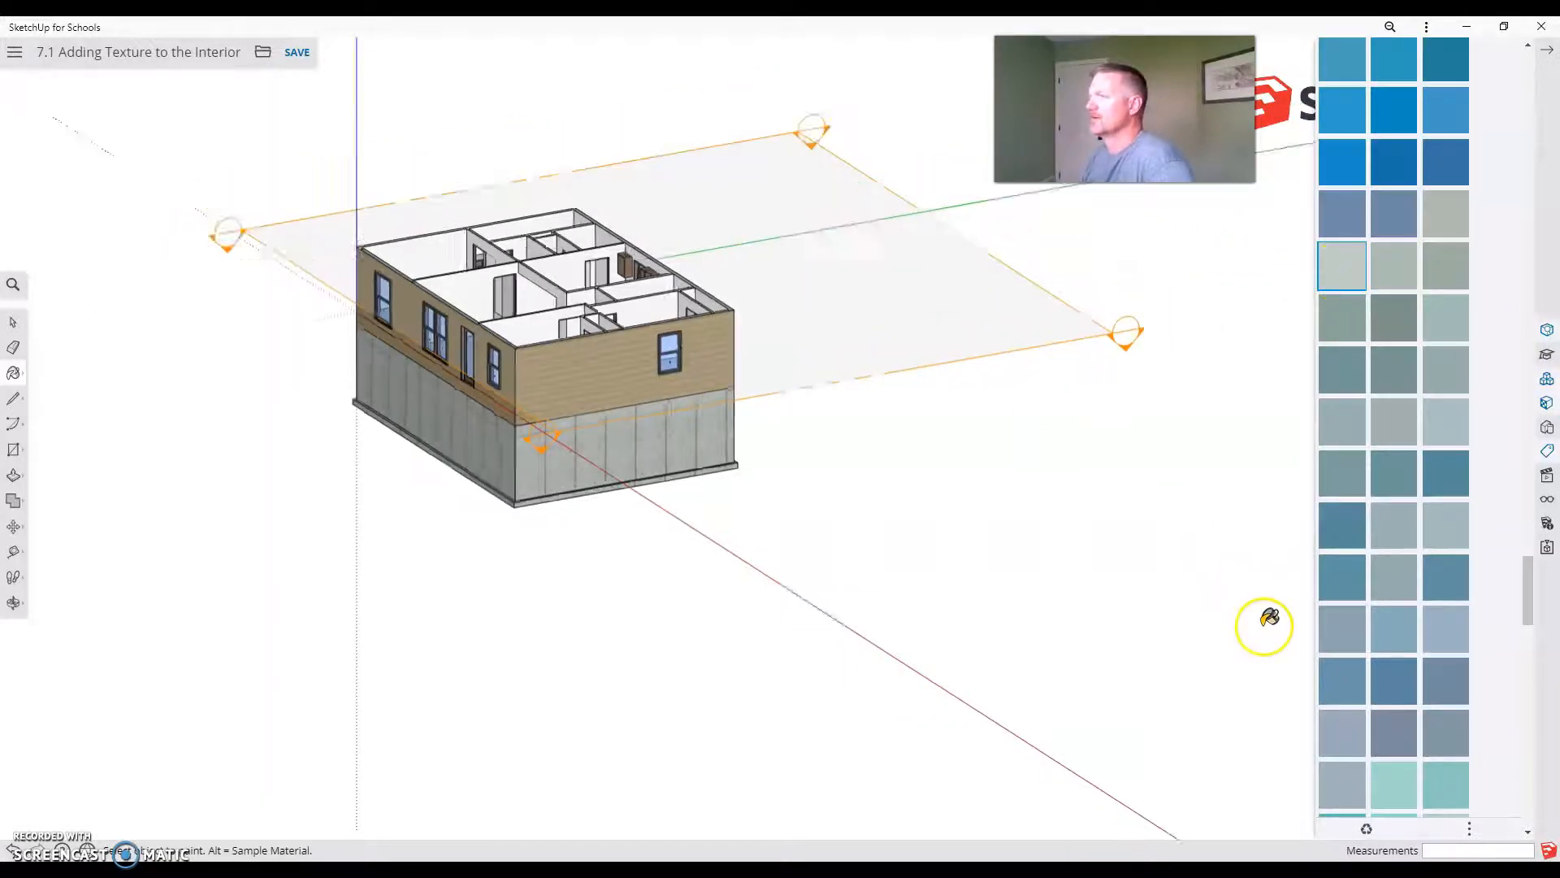
scroll(621, 335, up, 5)
scroll(625, 340, up, 4)
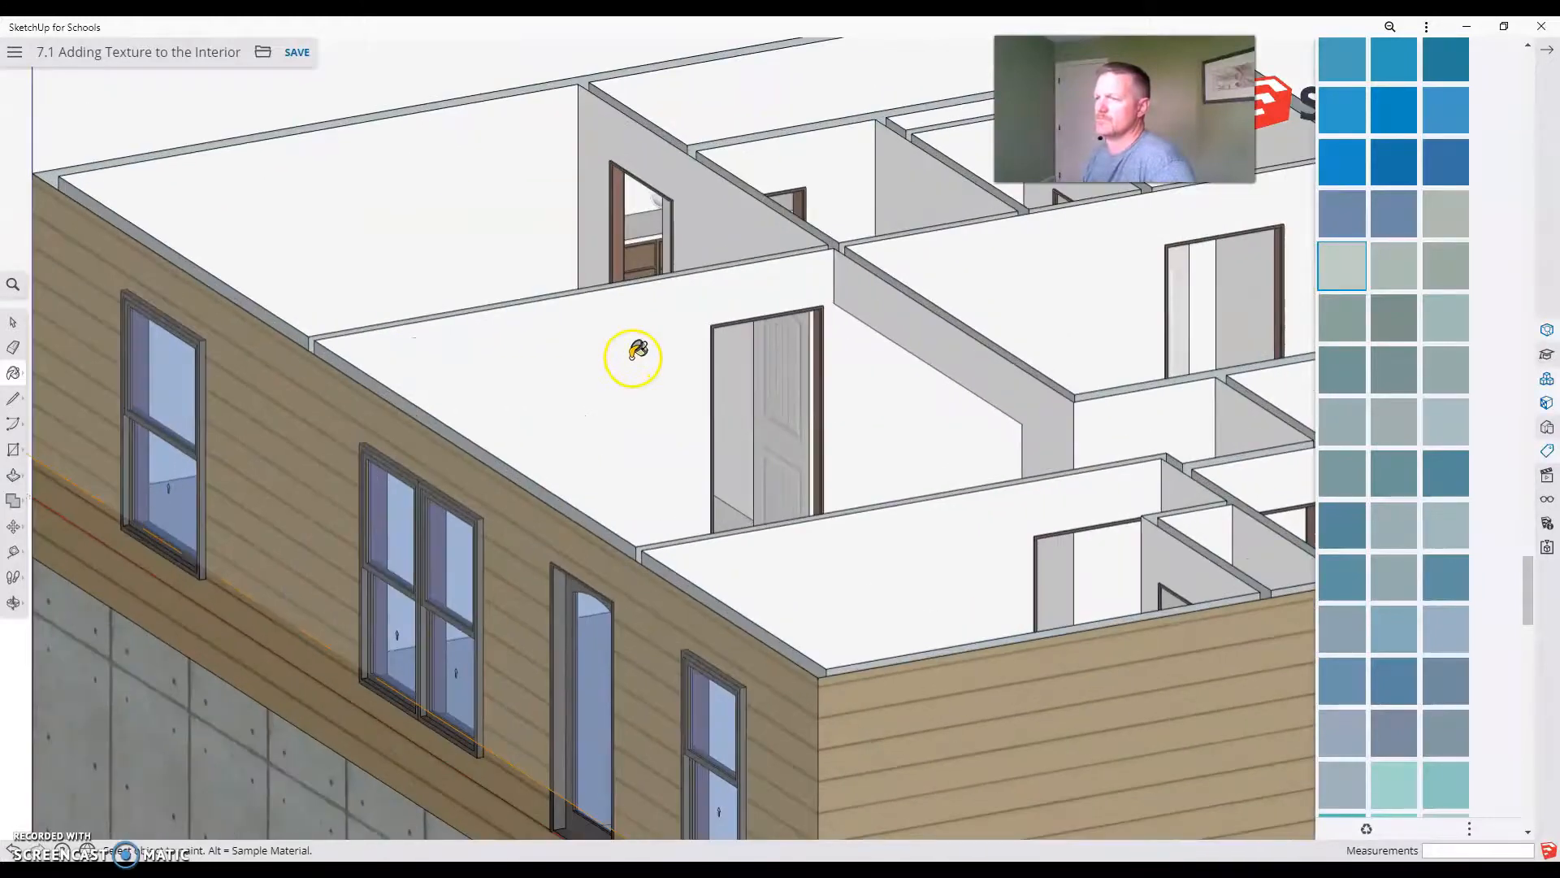
click(633, 358)
click(711, 512)
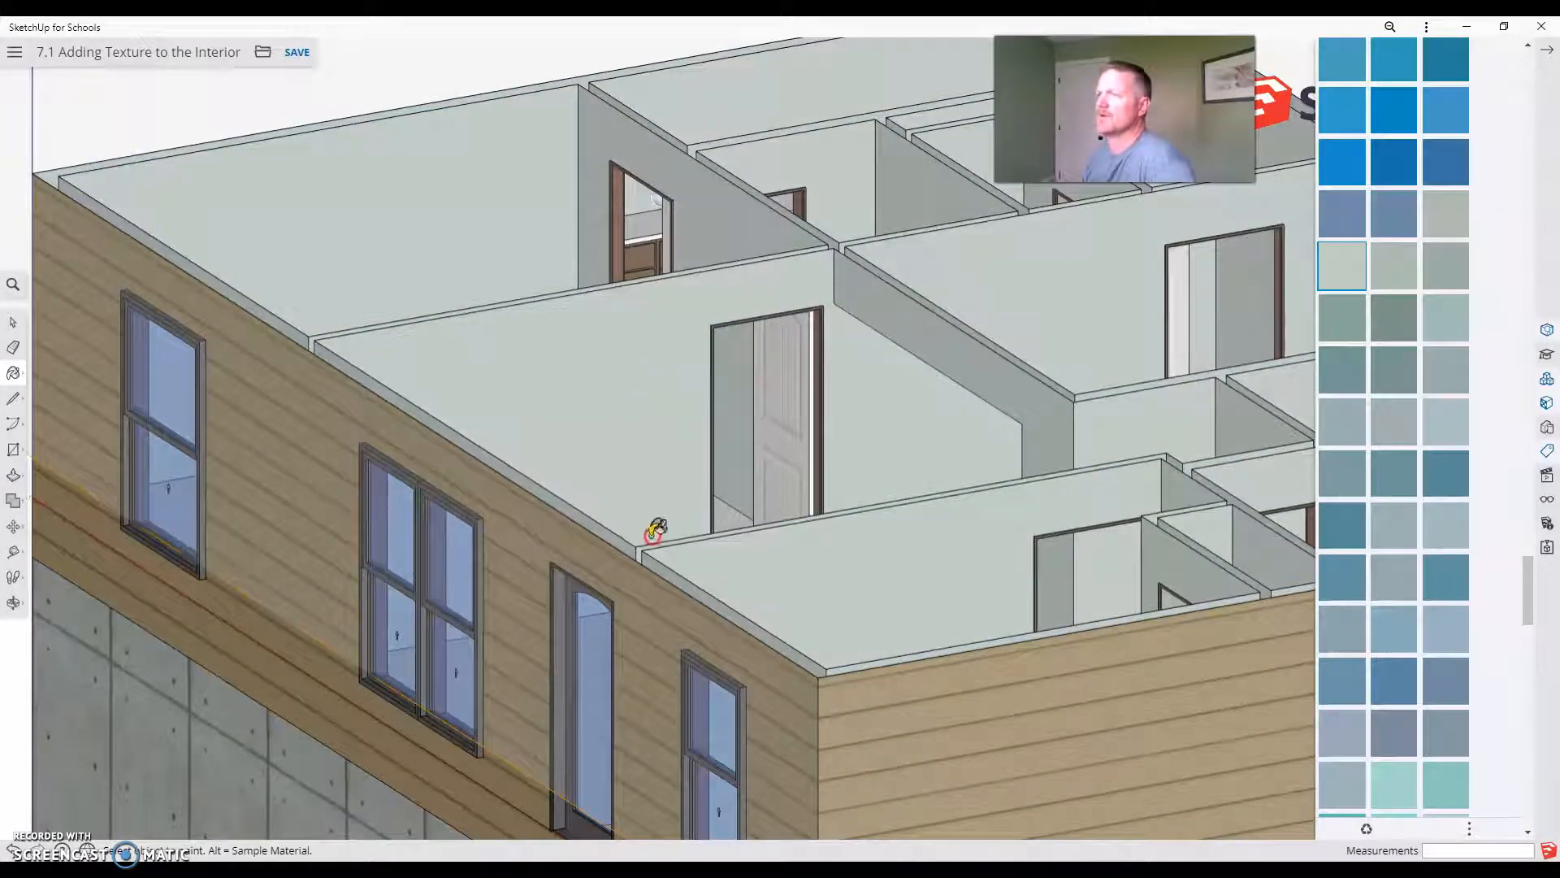
middle_drag(652, 535, 642, 532)
key(ctrl+z)
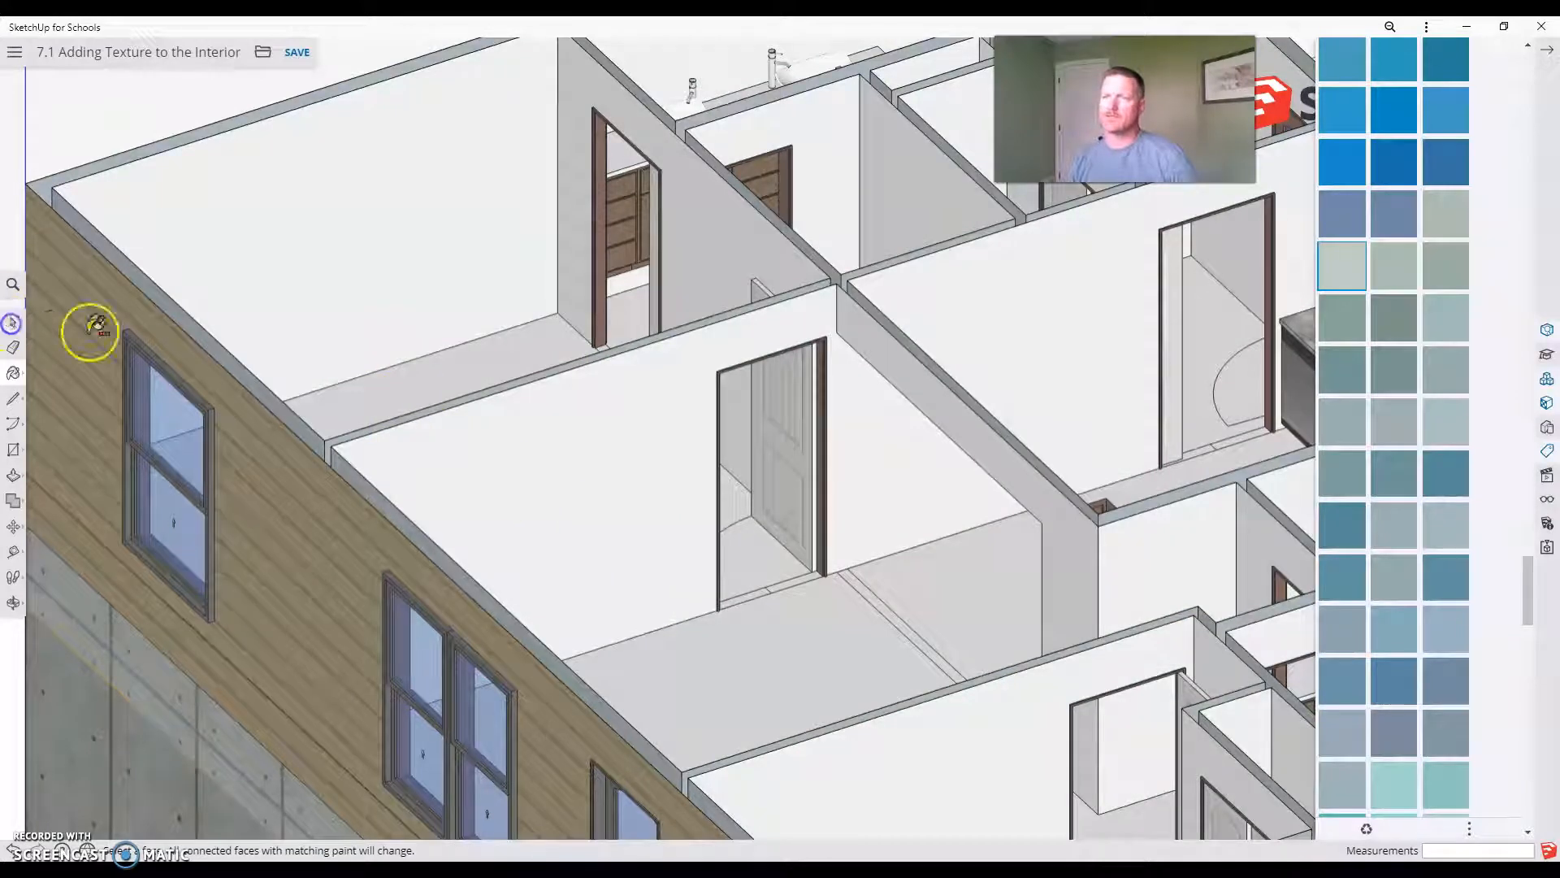
Open the wall group for editing and paint the face above the wide opening to the kitchen pale gray-green.
key(space)
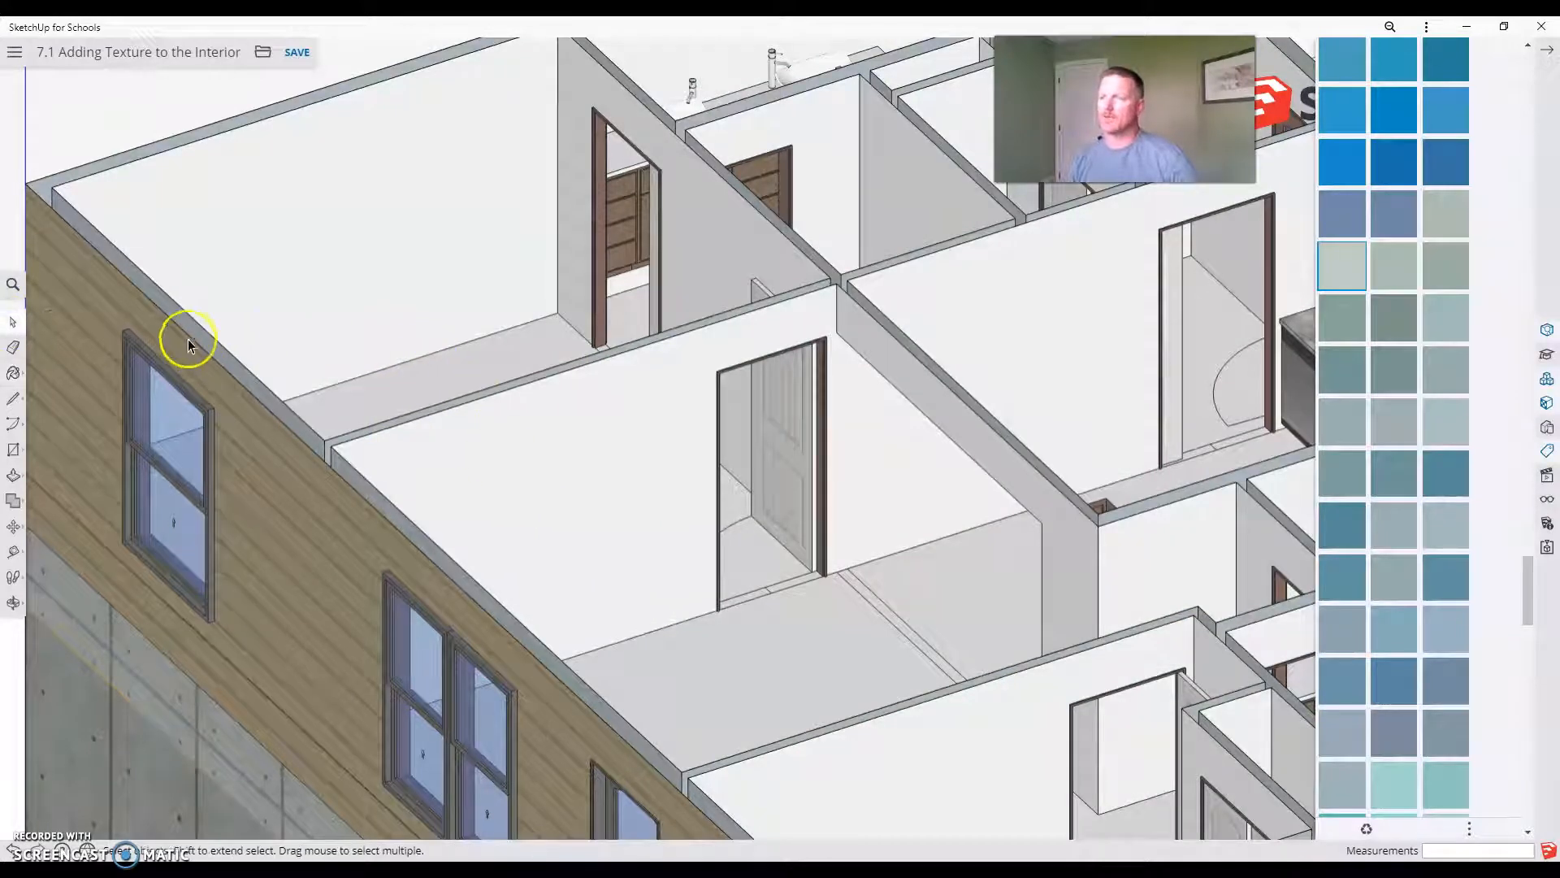
double_click(511, 452)
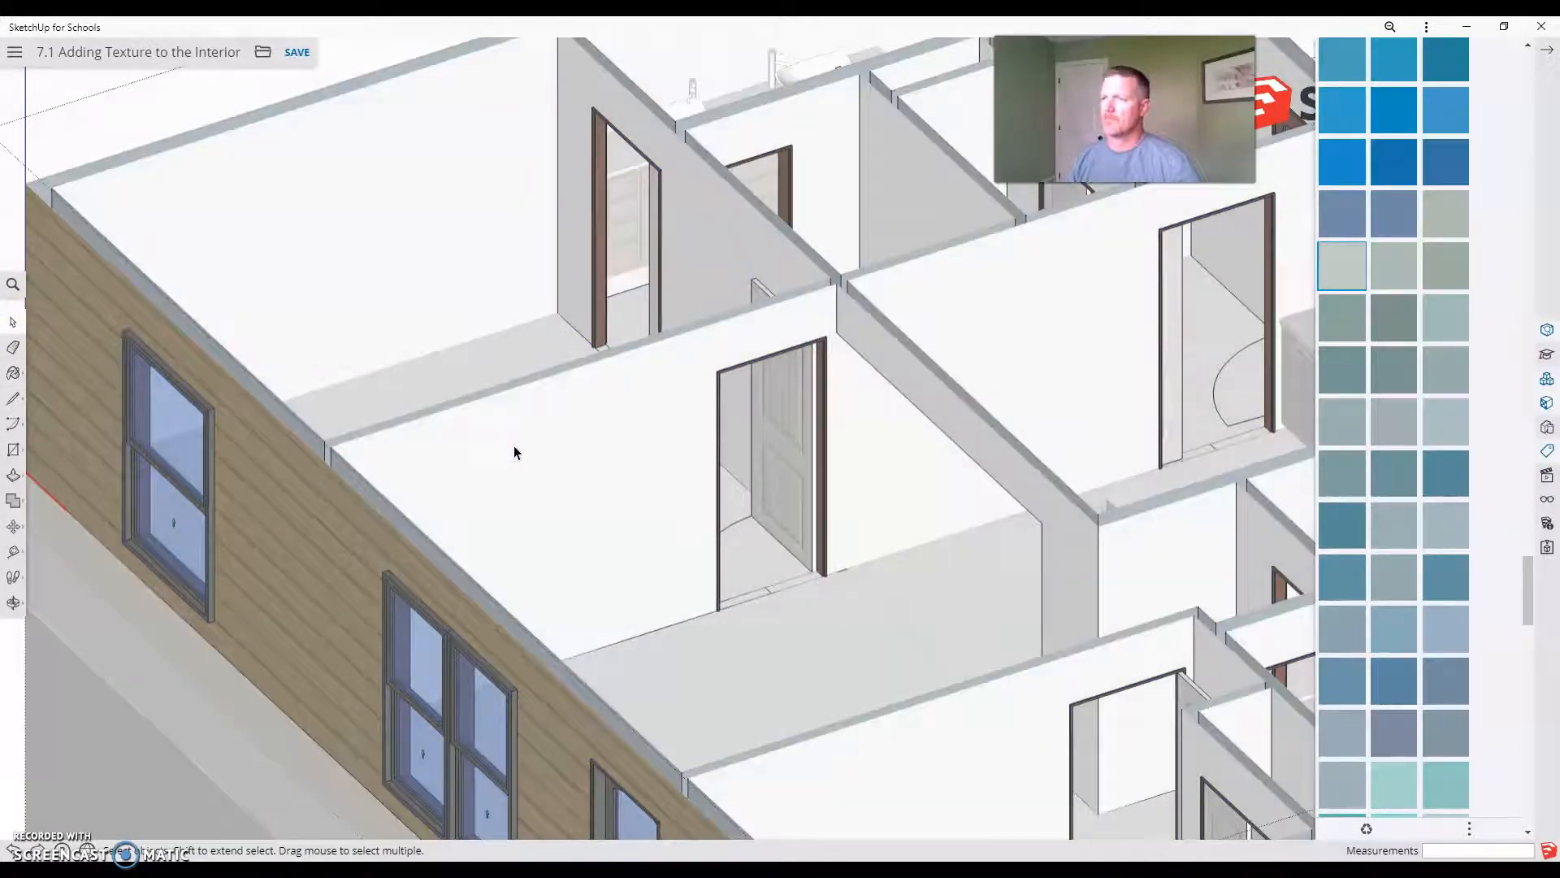
click(1350, 271)
click(644, 382)
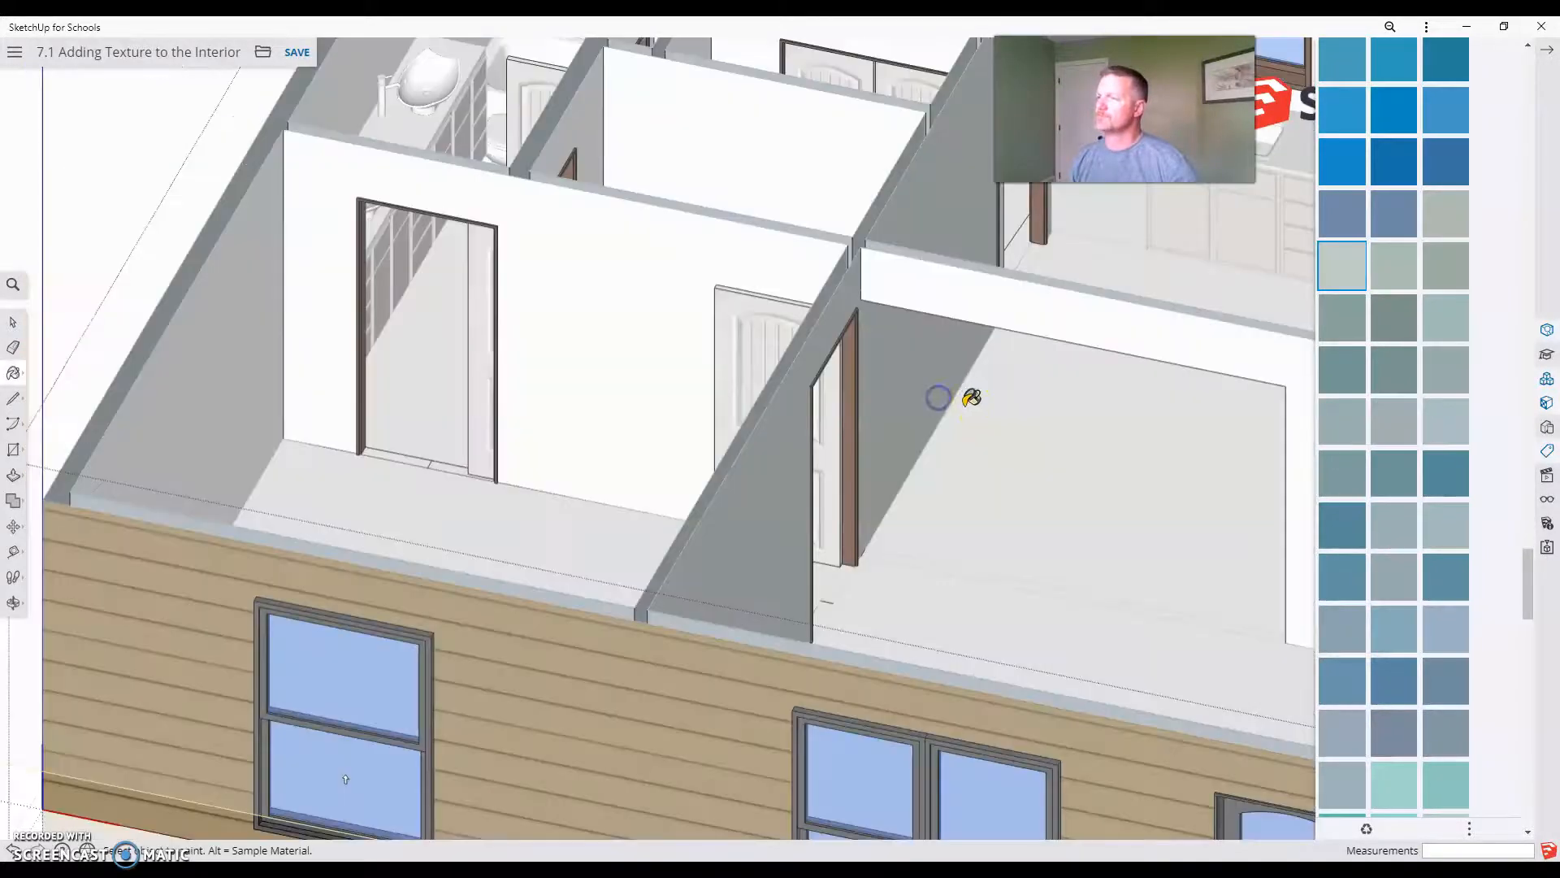
click(932, 284)
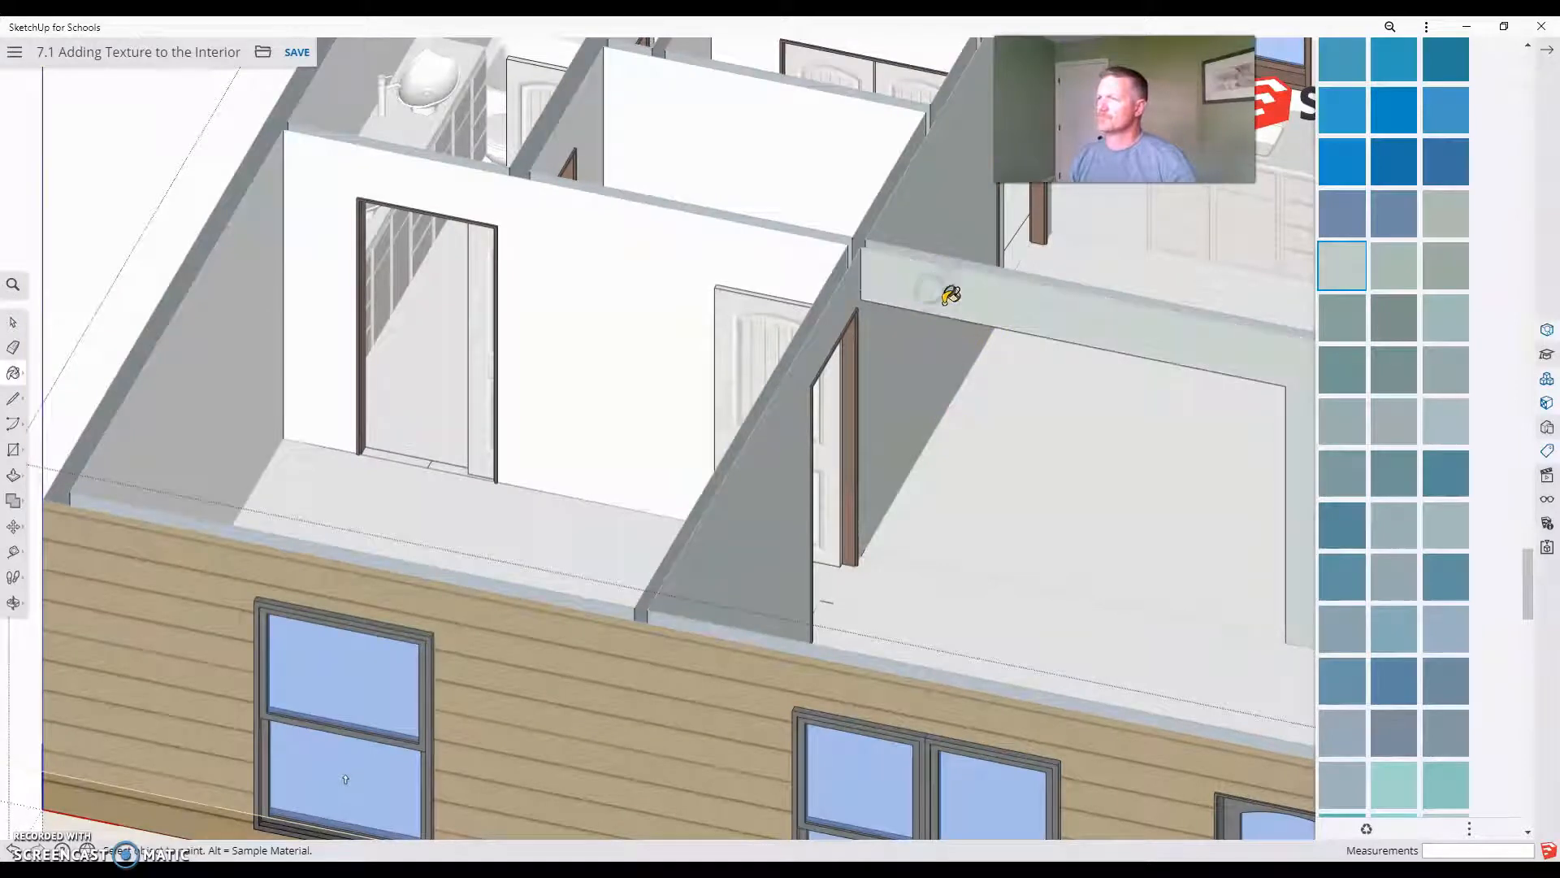
Paint the hallway wall face around the bathroom doorway with the same pale gray-green color.
scroll(592, 294, down, 6)
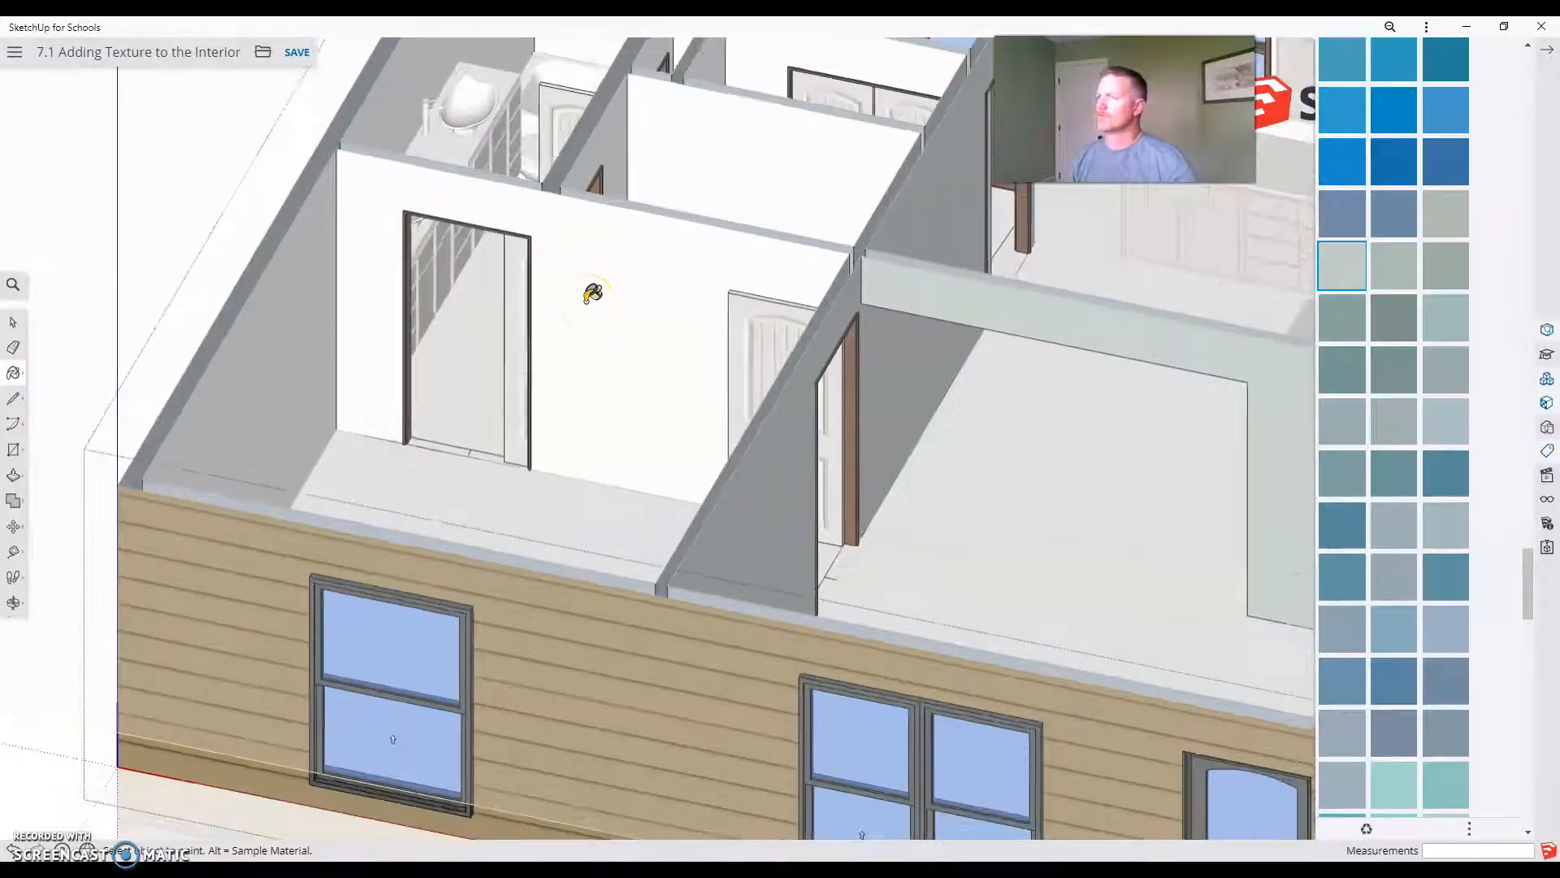
scroll(1057, 319, up, 3)
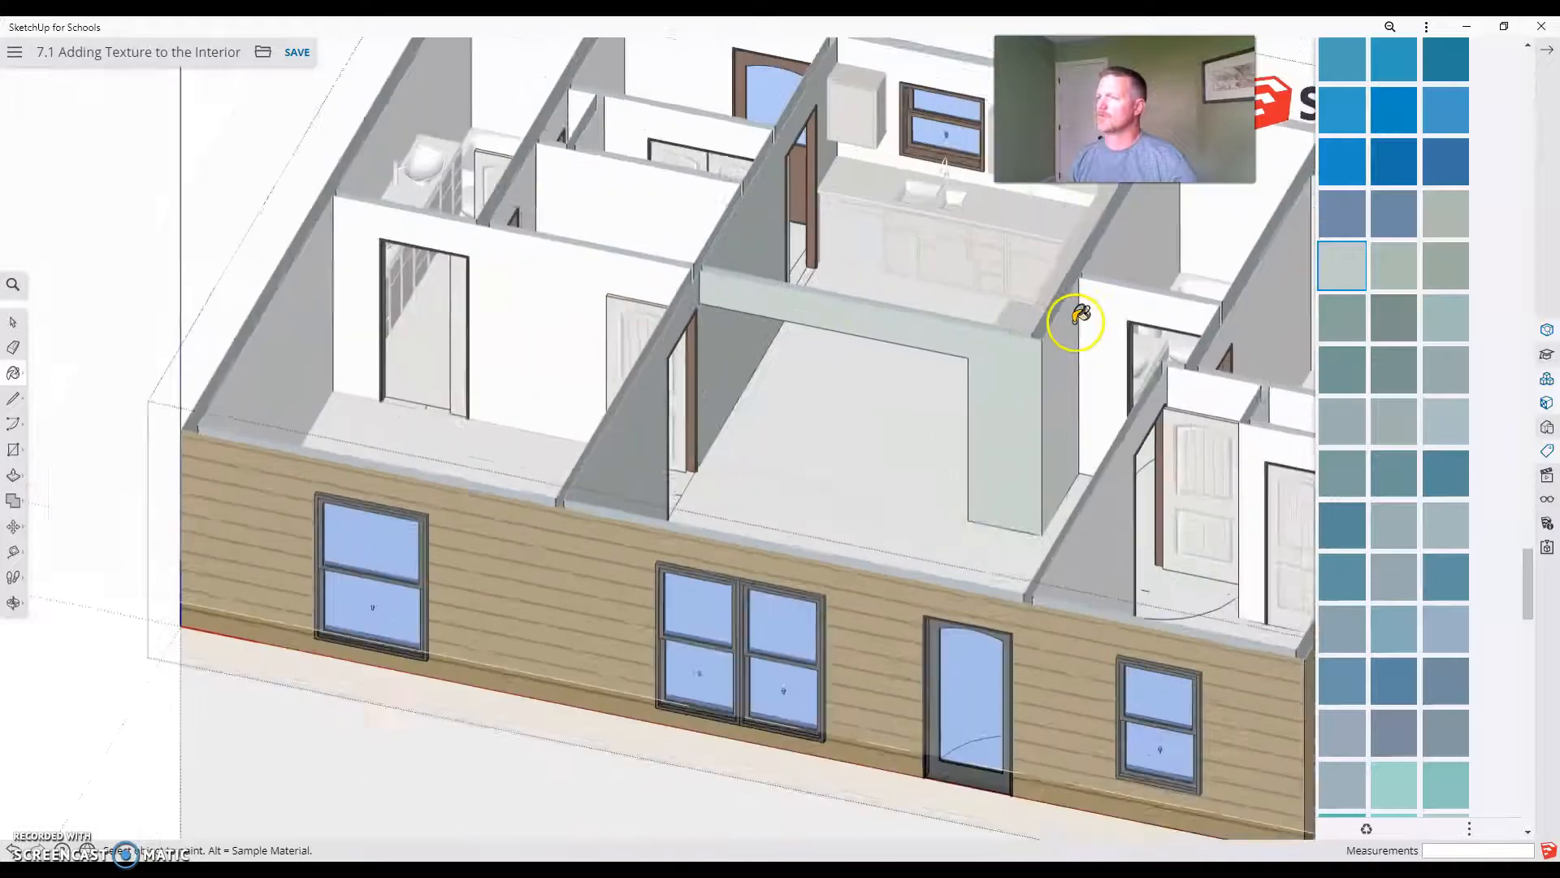
click(1067, 340)
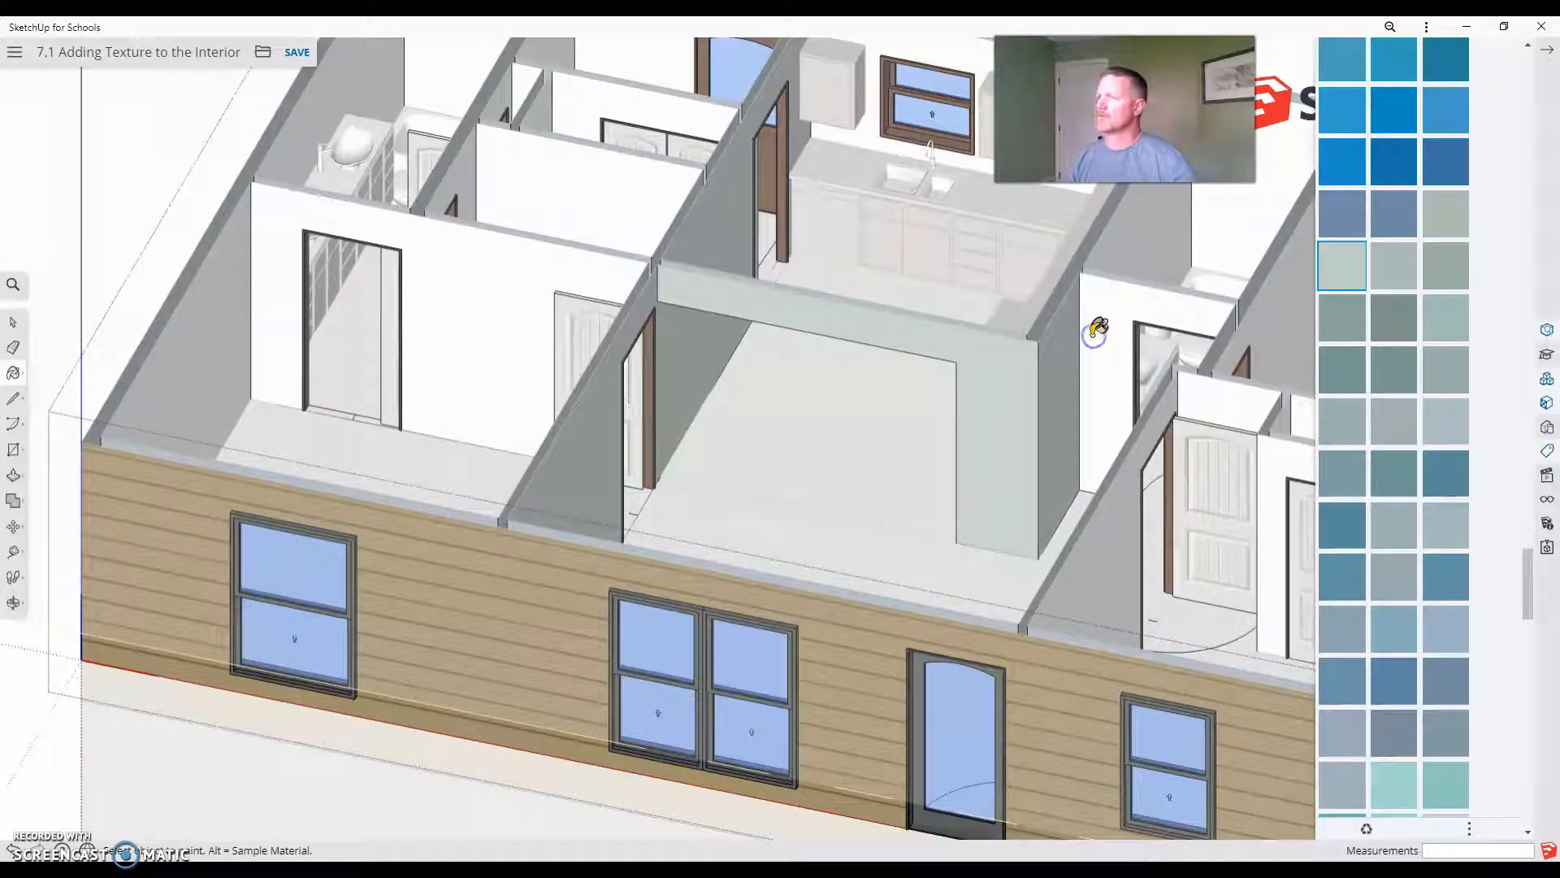
click(1099, 340)
click(1091, 420)
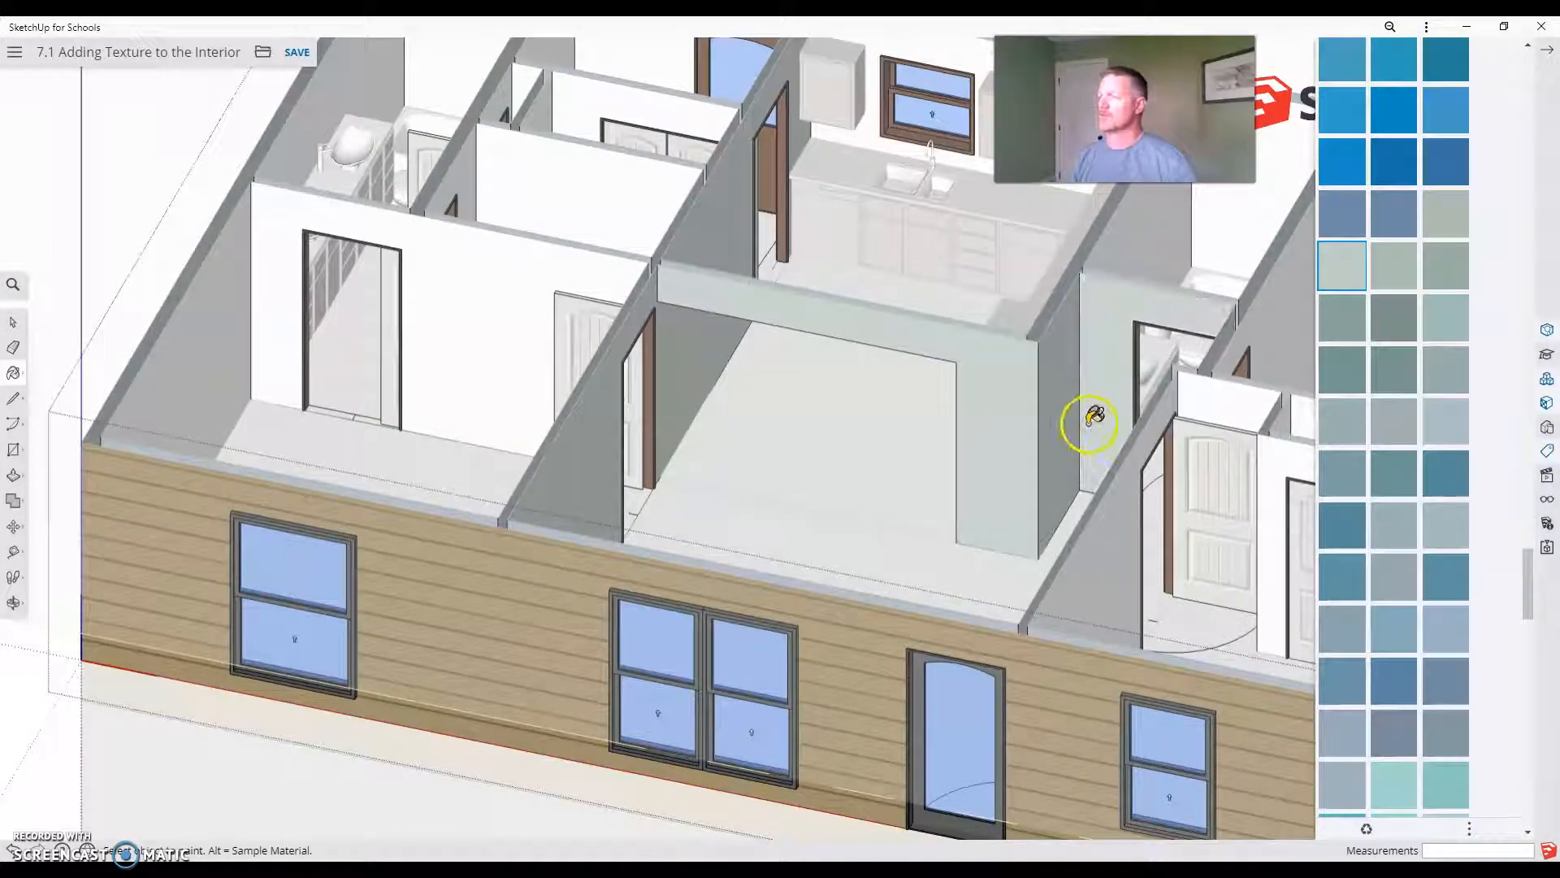
click(936, 559)
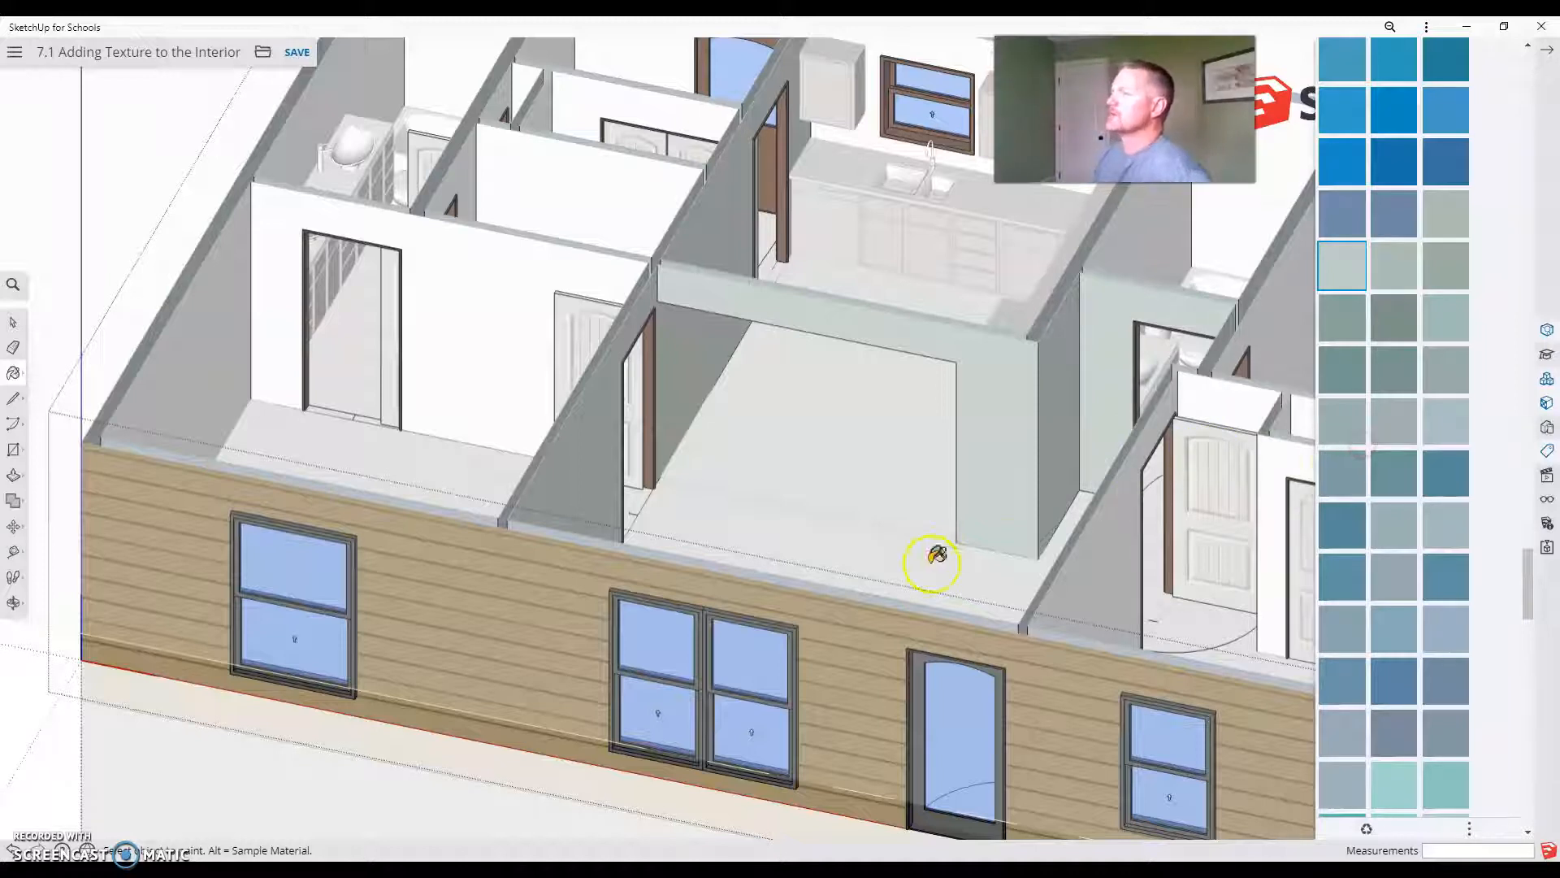
Paint the living room wall face around the bedroom doorway, opposite the already painted opening's room side, pale gray-green.
middle_drag(811, 431, 1463, 589)
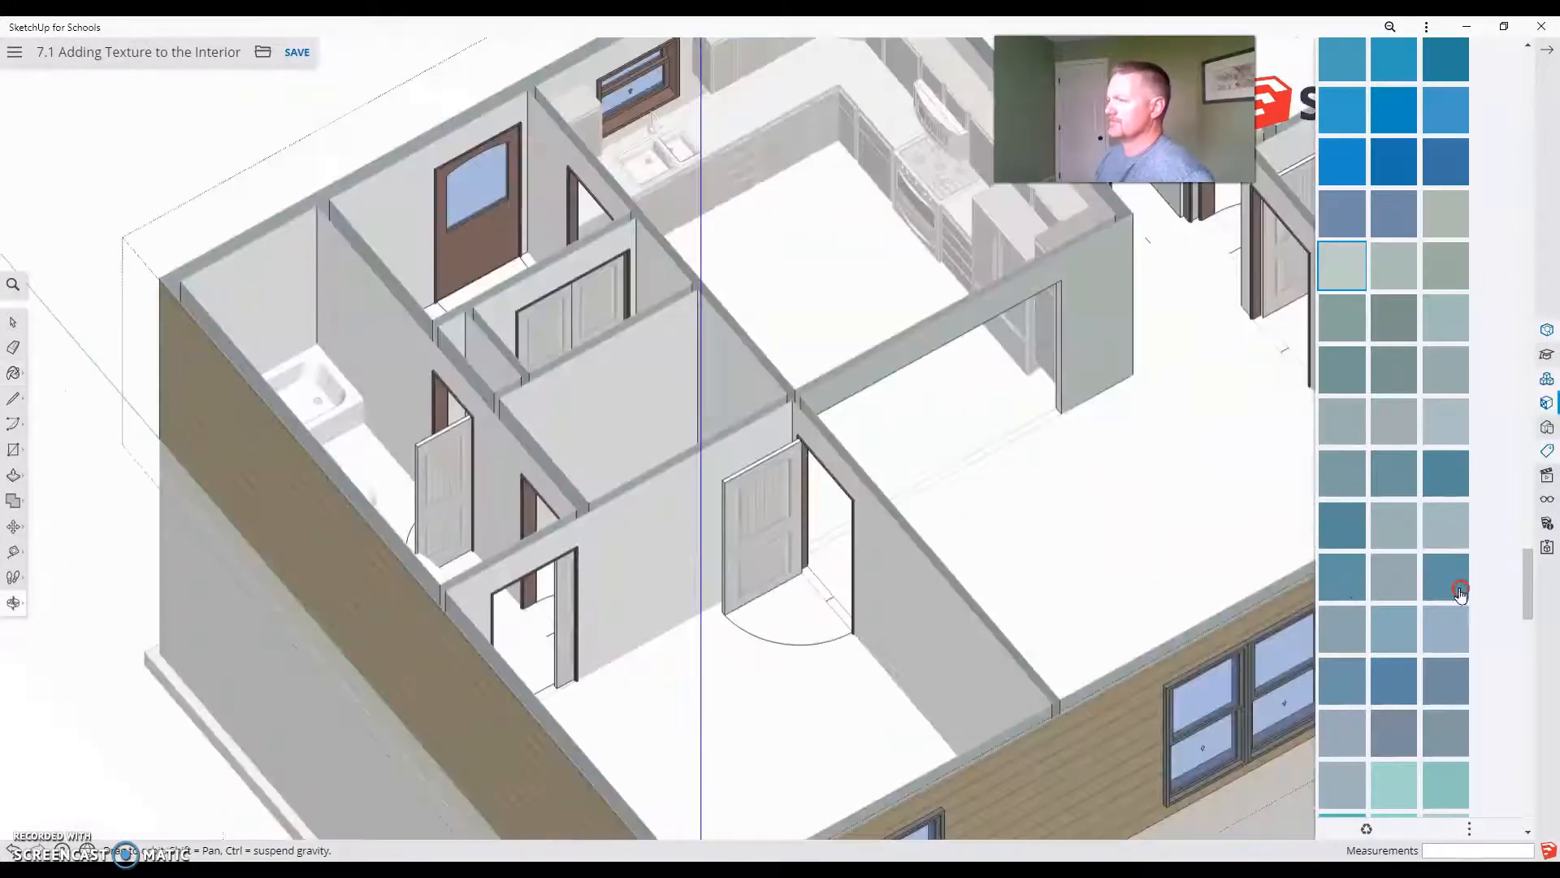
middle_drag(983, 527, 1216, 455)
scroll(929, 511, down, 3)
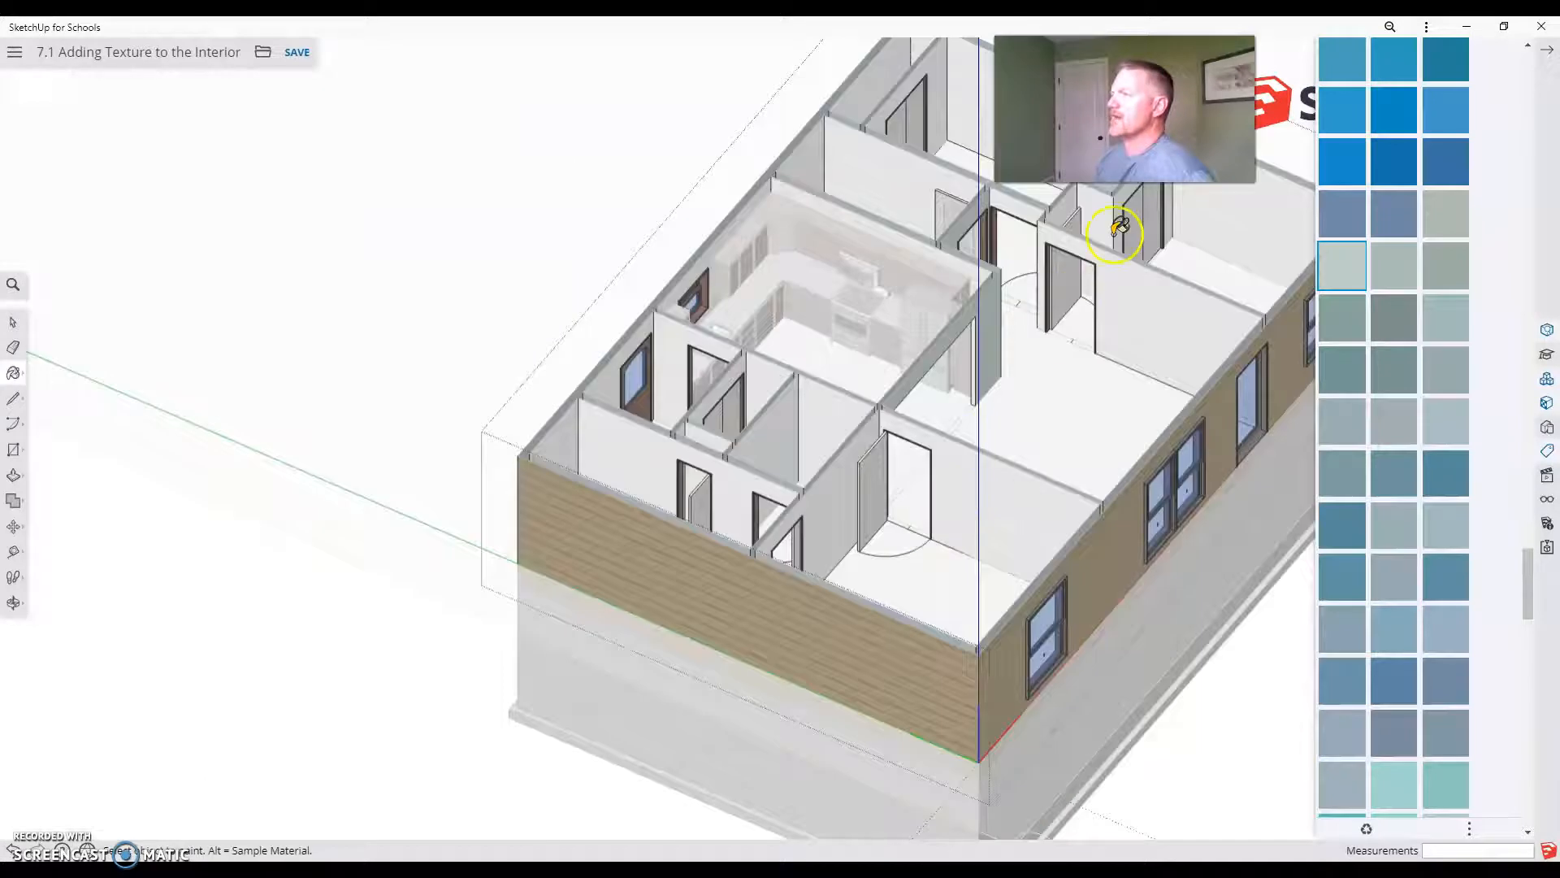
scroll(1115, 237, up, 3)
scroll(1119, 230, up, 3)
click(1109, 340)
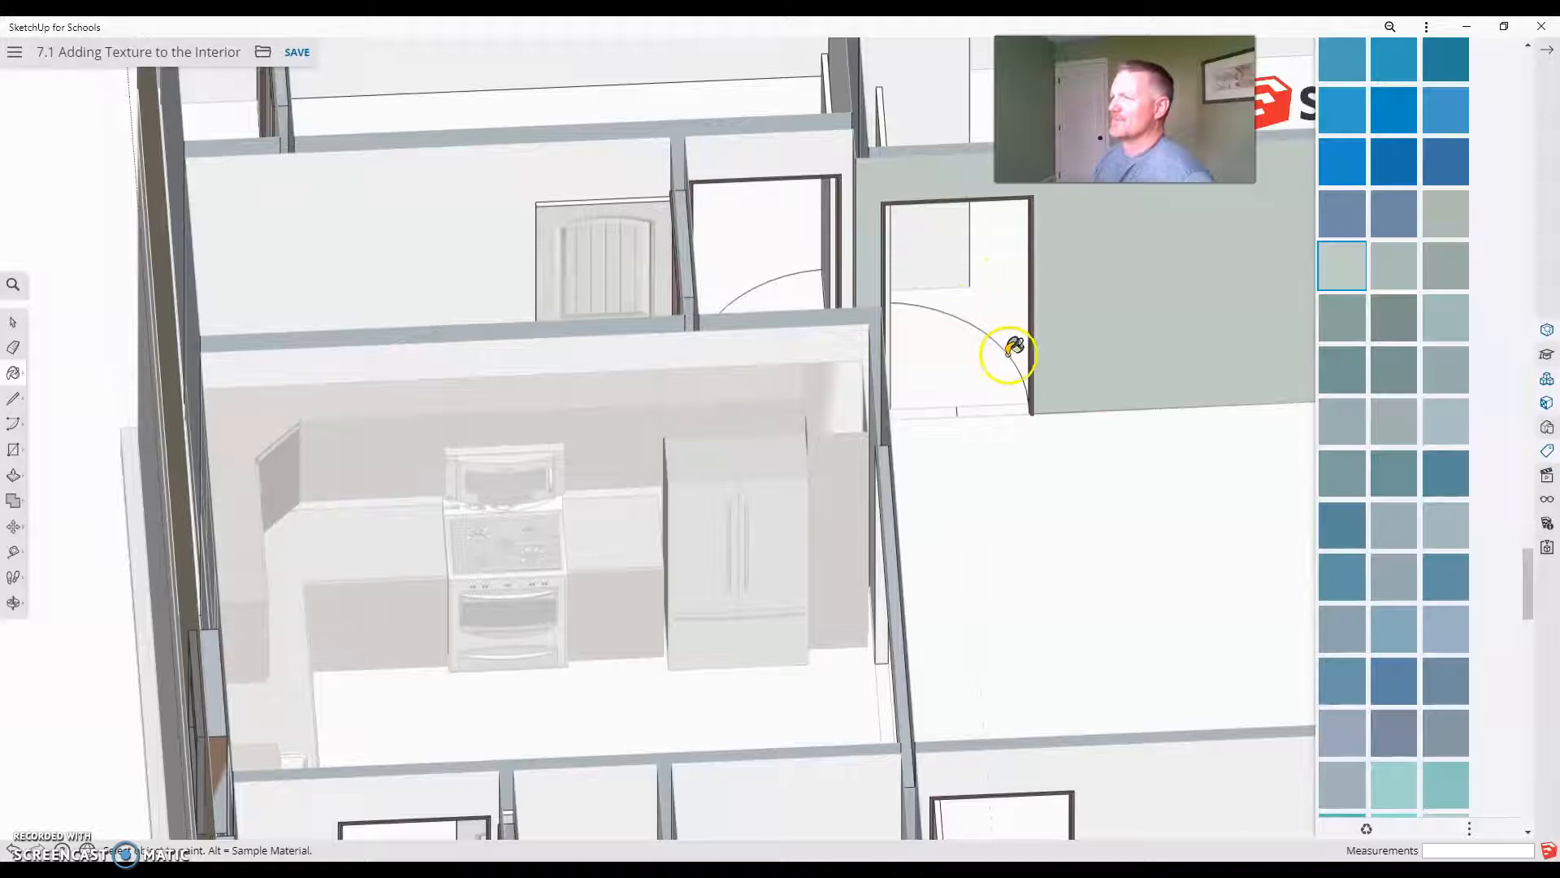
Repaint the living room wall face around the bedroom doorway with a darker gray-green color.
scroll(679, 400, down, 5)
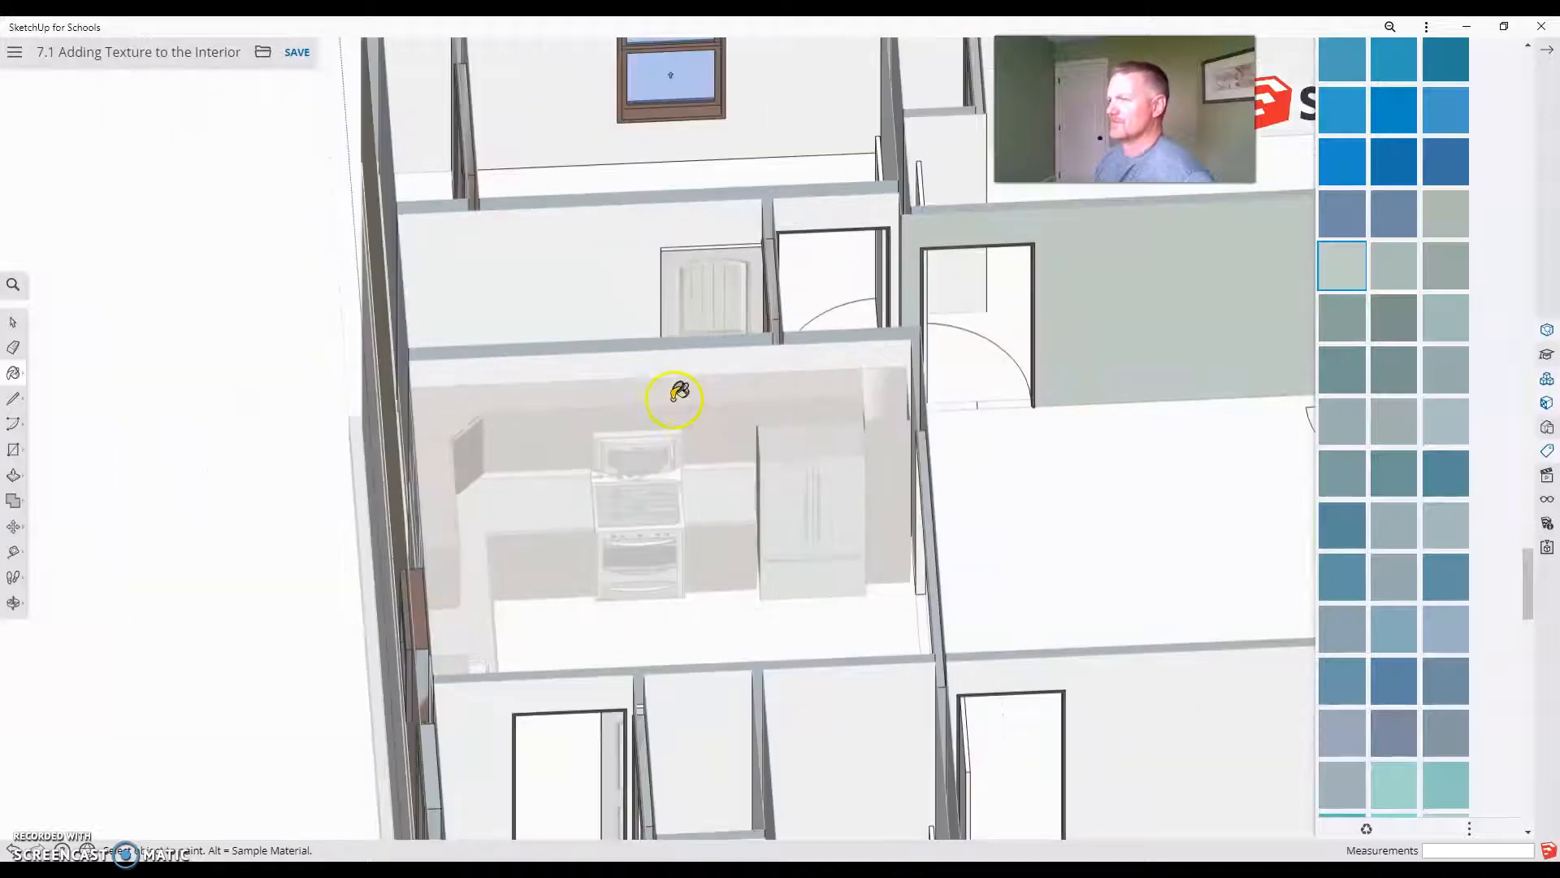
scroll(914, 395, up, 3)
scroll(914, 394, up, 2)
mouse_move(934, 418)
middle_down()
mouse_move(679, 509)
mouse_move(365, 512)
mouse_move(224, 427)
mouse_move(964, 624)
middle_up()
mouse_move(825, 460)
middle_down()
mouse_move(749, 558)
mouse_move(1019, 578)
mouse_move(1044, 390)
middle_up()
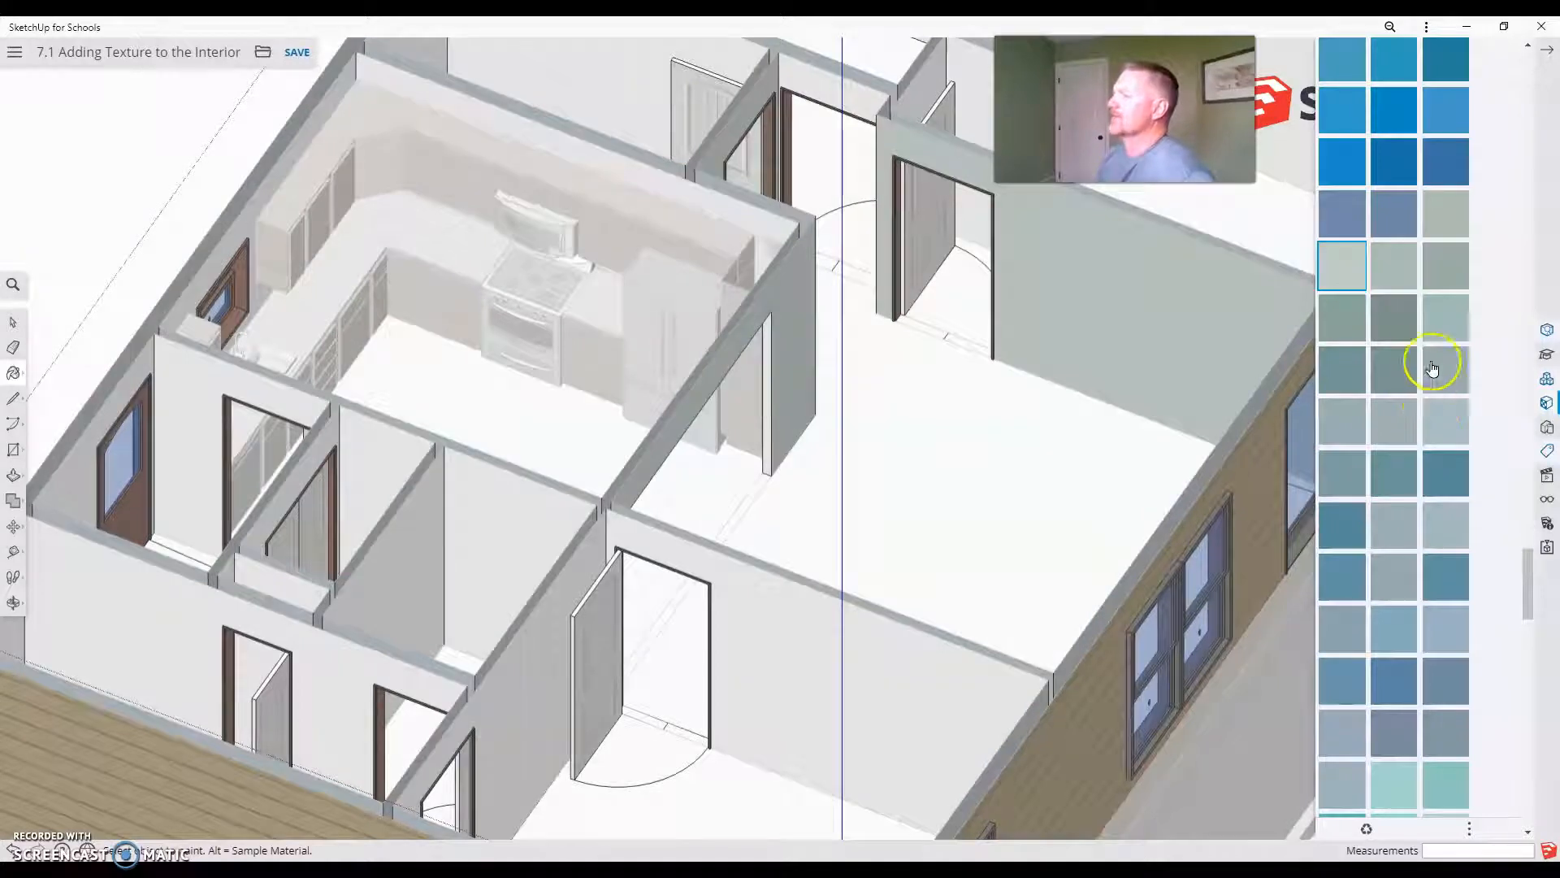
click(1410, 325)
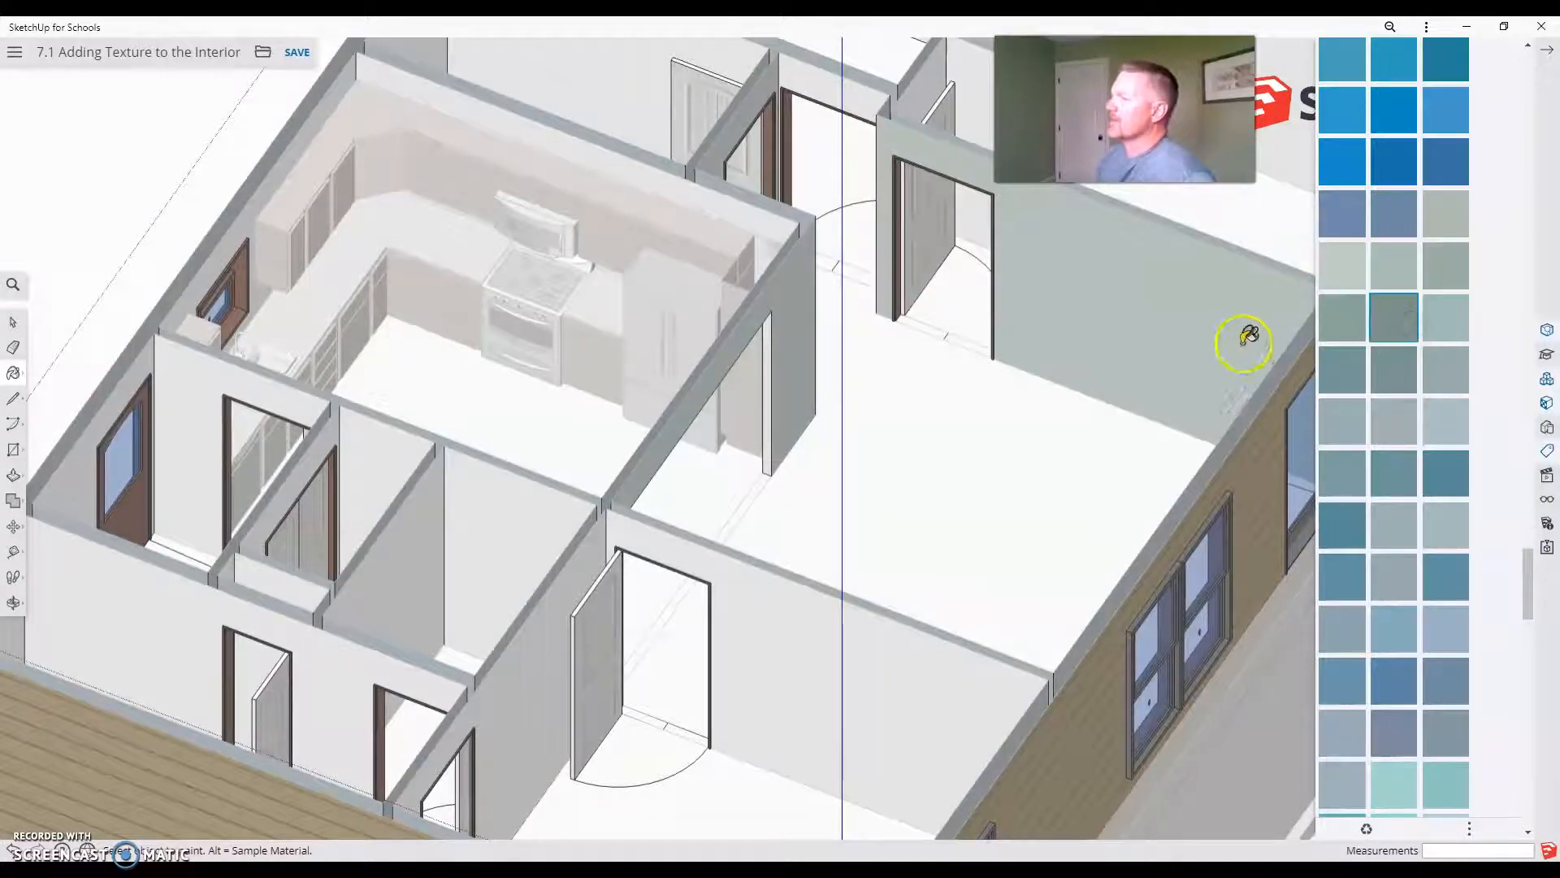
click(1148, 313)
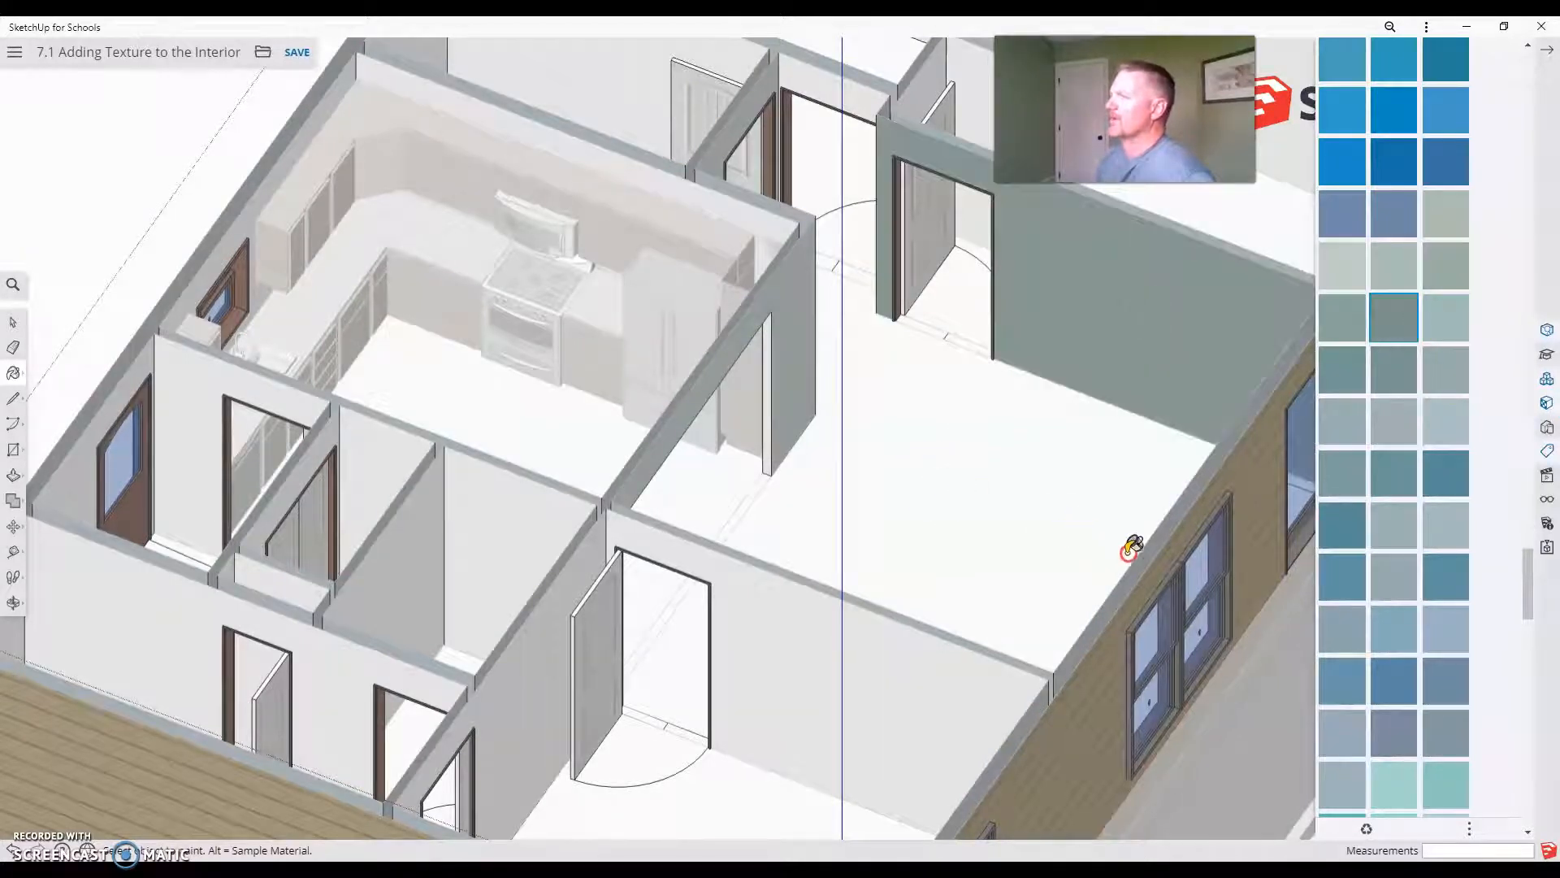
Paint the living room's front door and window wall darker gray-green, and return the adjacent bedroom-doorway wall to pale gray-green.
mouse_move(980, 512)
middle_down()
mouse_move(1215, 383)
mouse_move(815, 376)
mouse_move(923, 471)
mouse_move(1067, 559)
mouse_move(1264, 627)
mouse_move(881, 314)
mouse_move(818, 407)
mouse_move(772, 215)
middle_up()
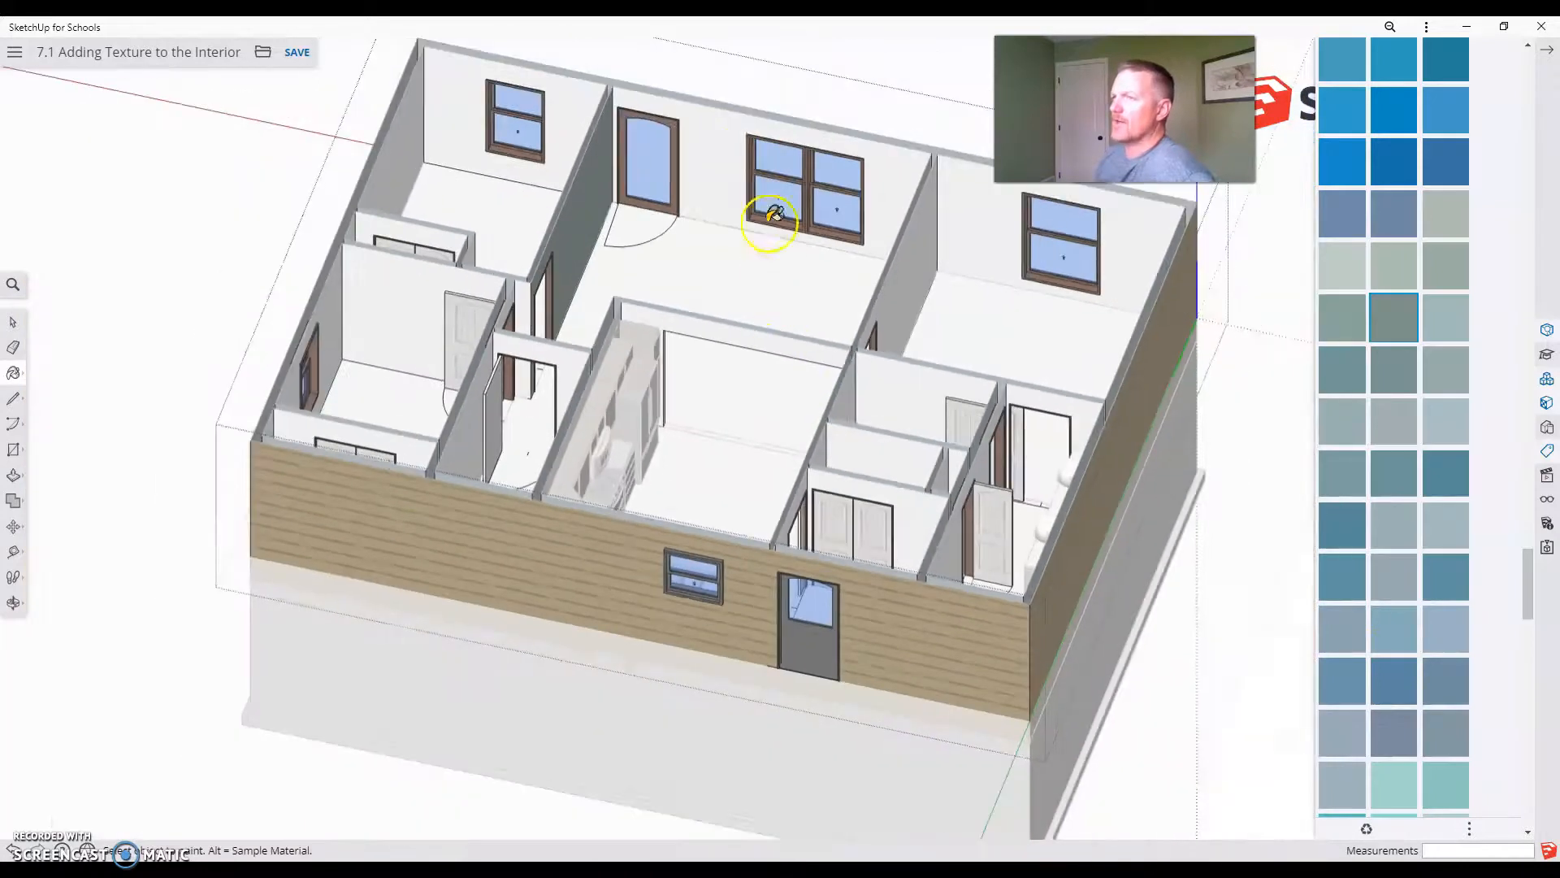
scroll(707, 129, up, 5)
click(683, 124)
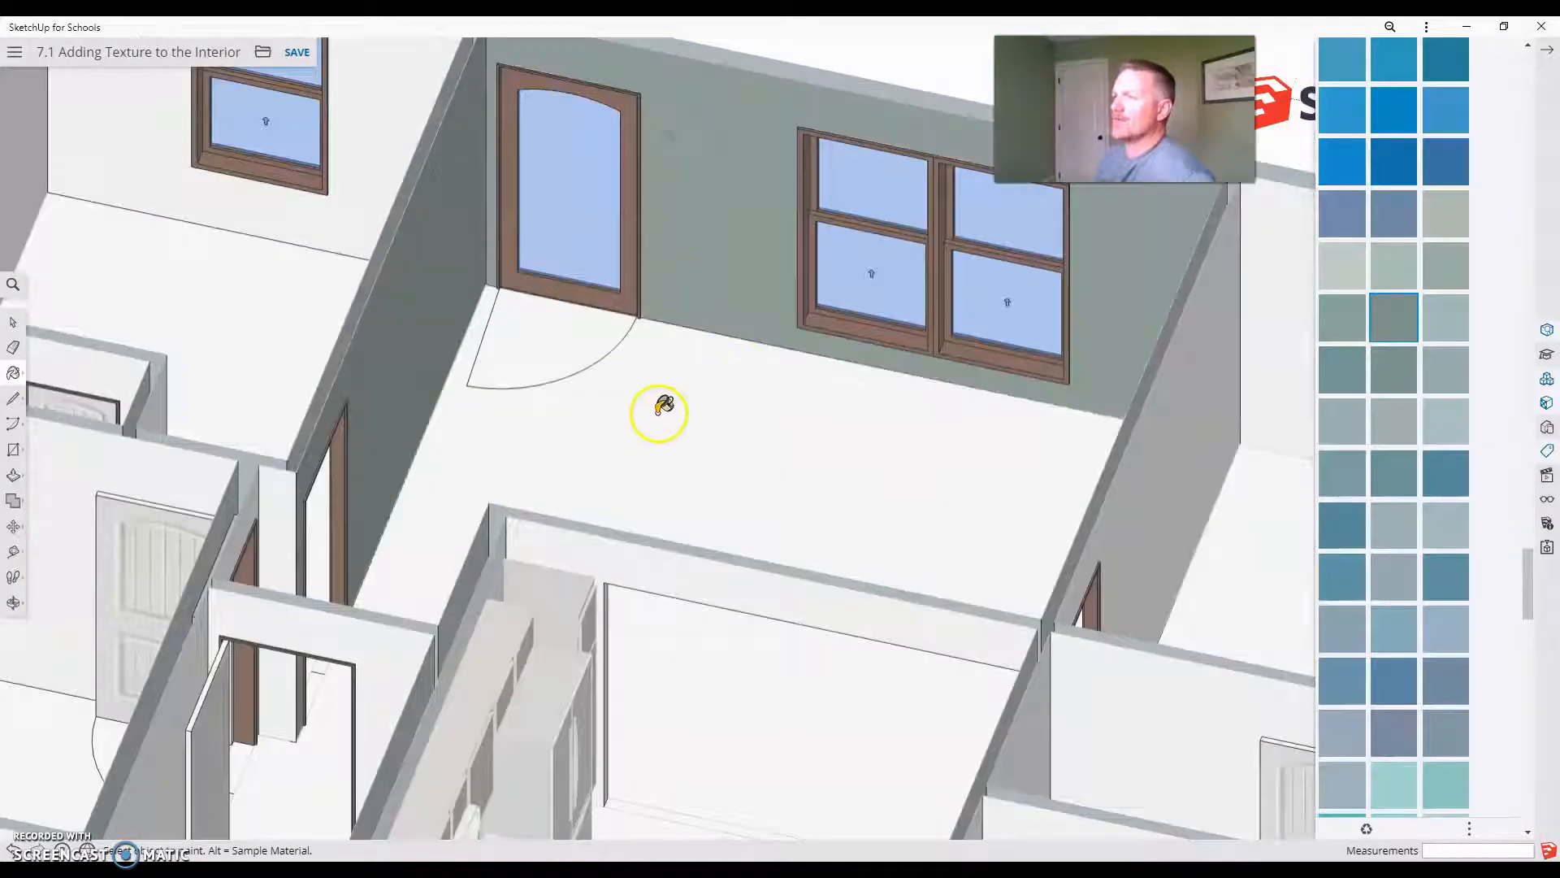
click(1342, 266)
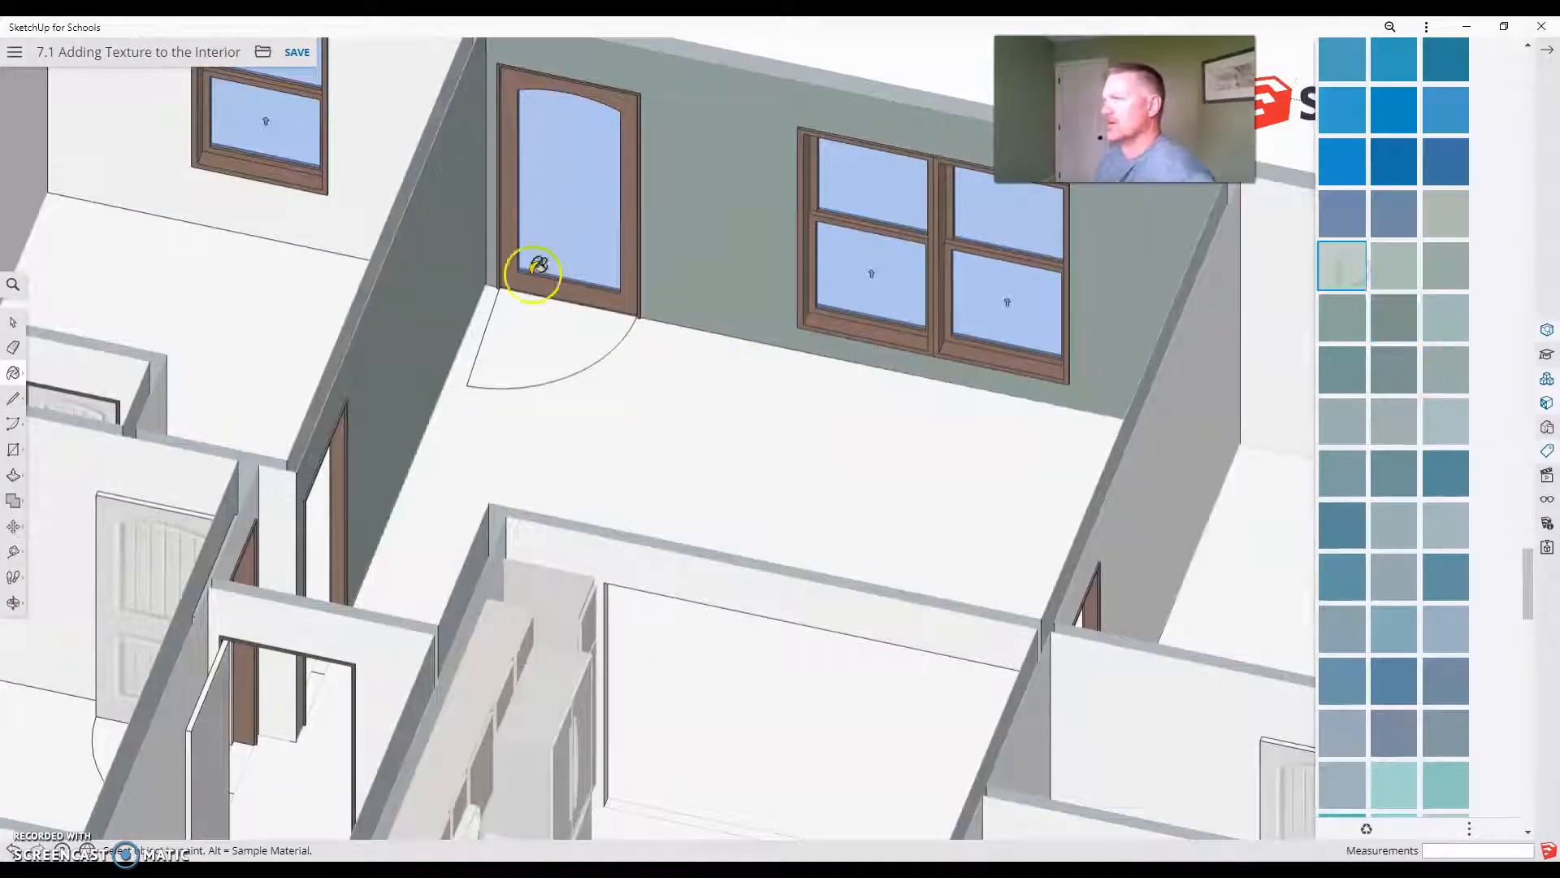
click(451, 238)
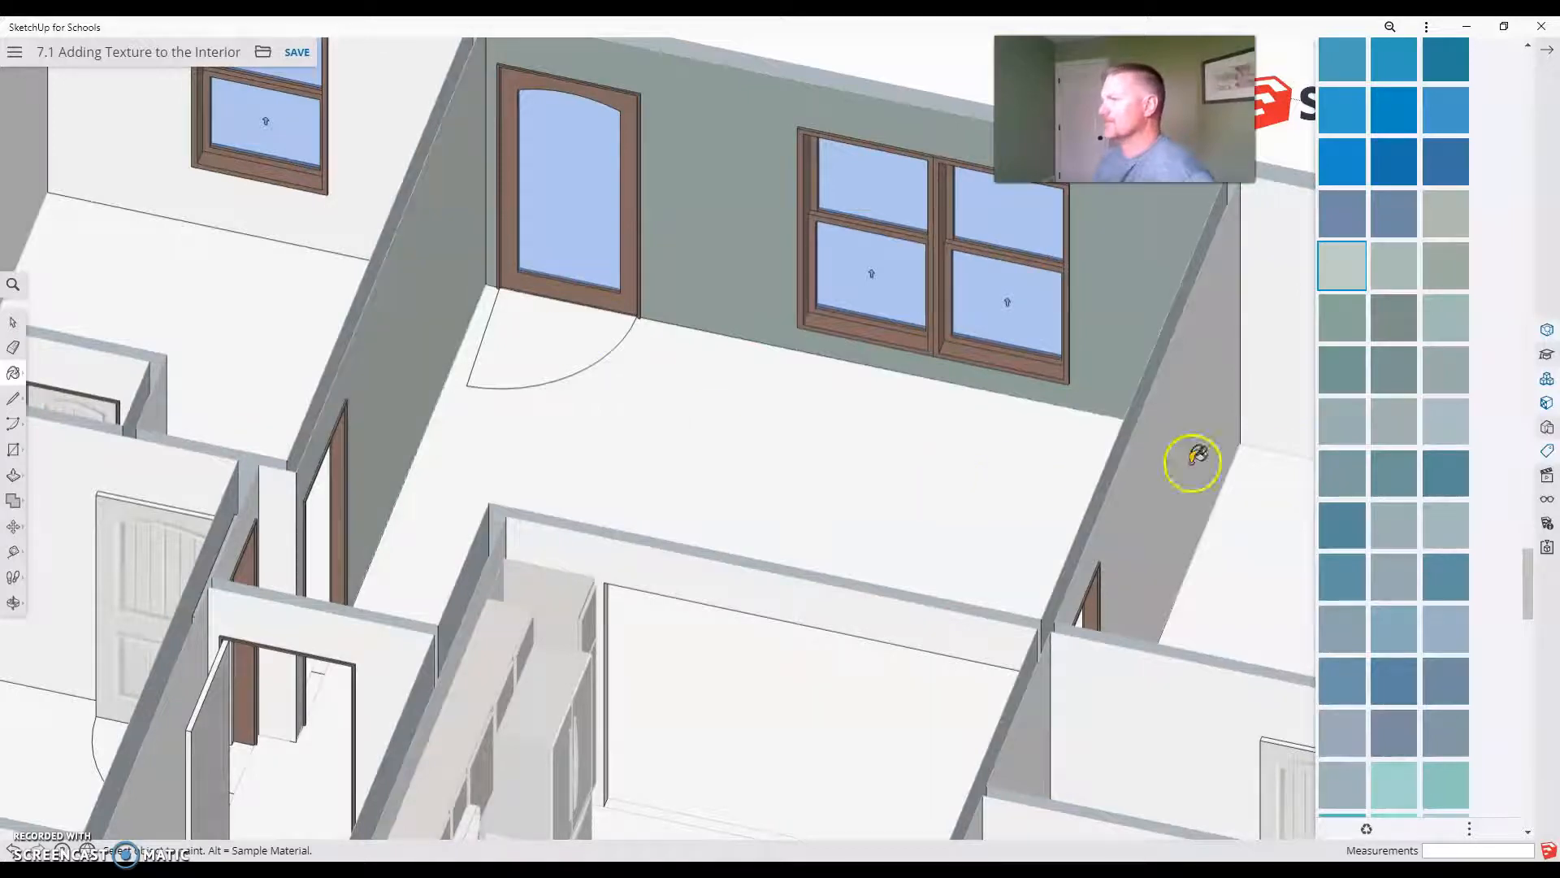
Close the wall group and move the section plane straight up above the roof to uncover the whole house.
scroll(1337, 338, up, 3)
scroll(557, 439, down, 4)
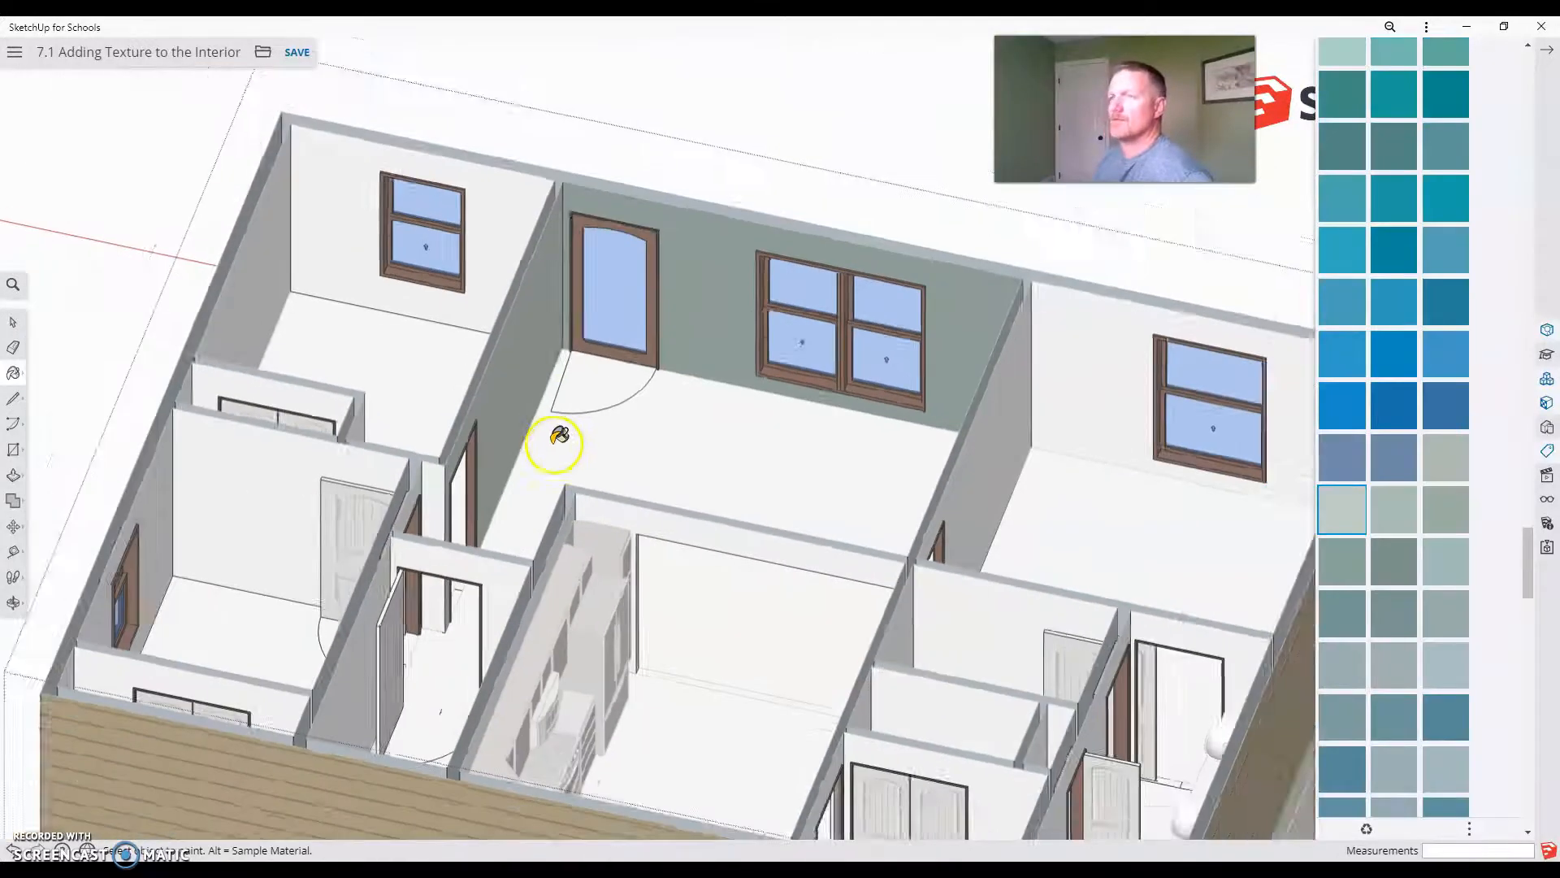
scroll(559, 436, up, 3)
scroll(559, 437, down, 5)
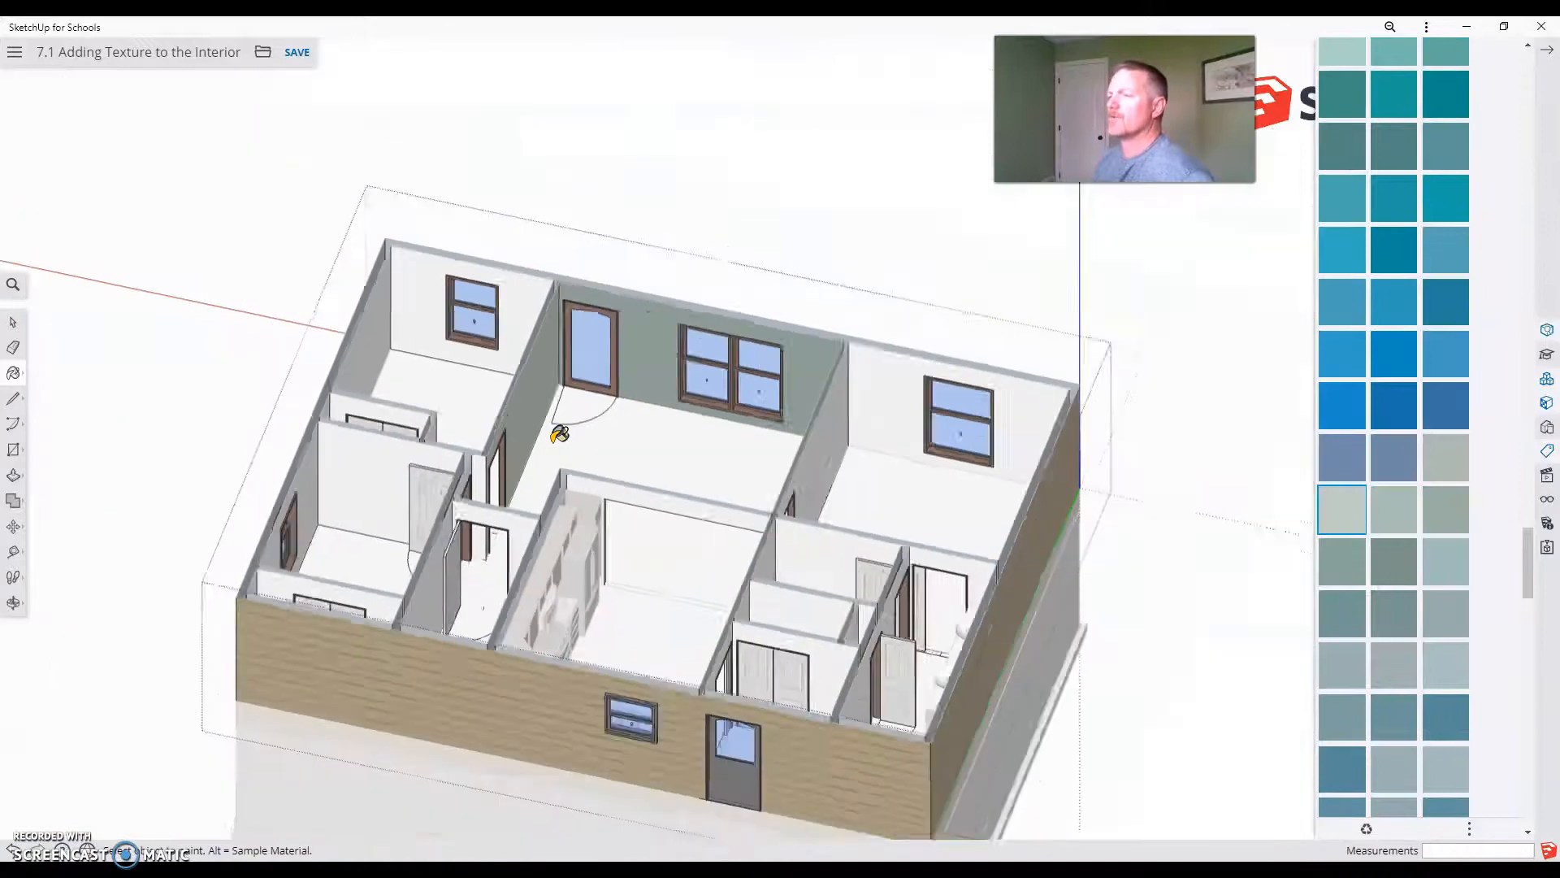
scroll(220, 325, down, 3)
click(13, 322)
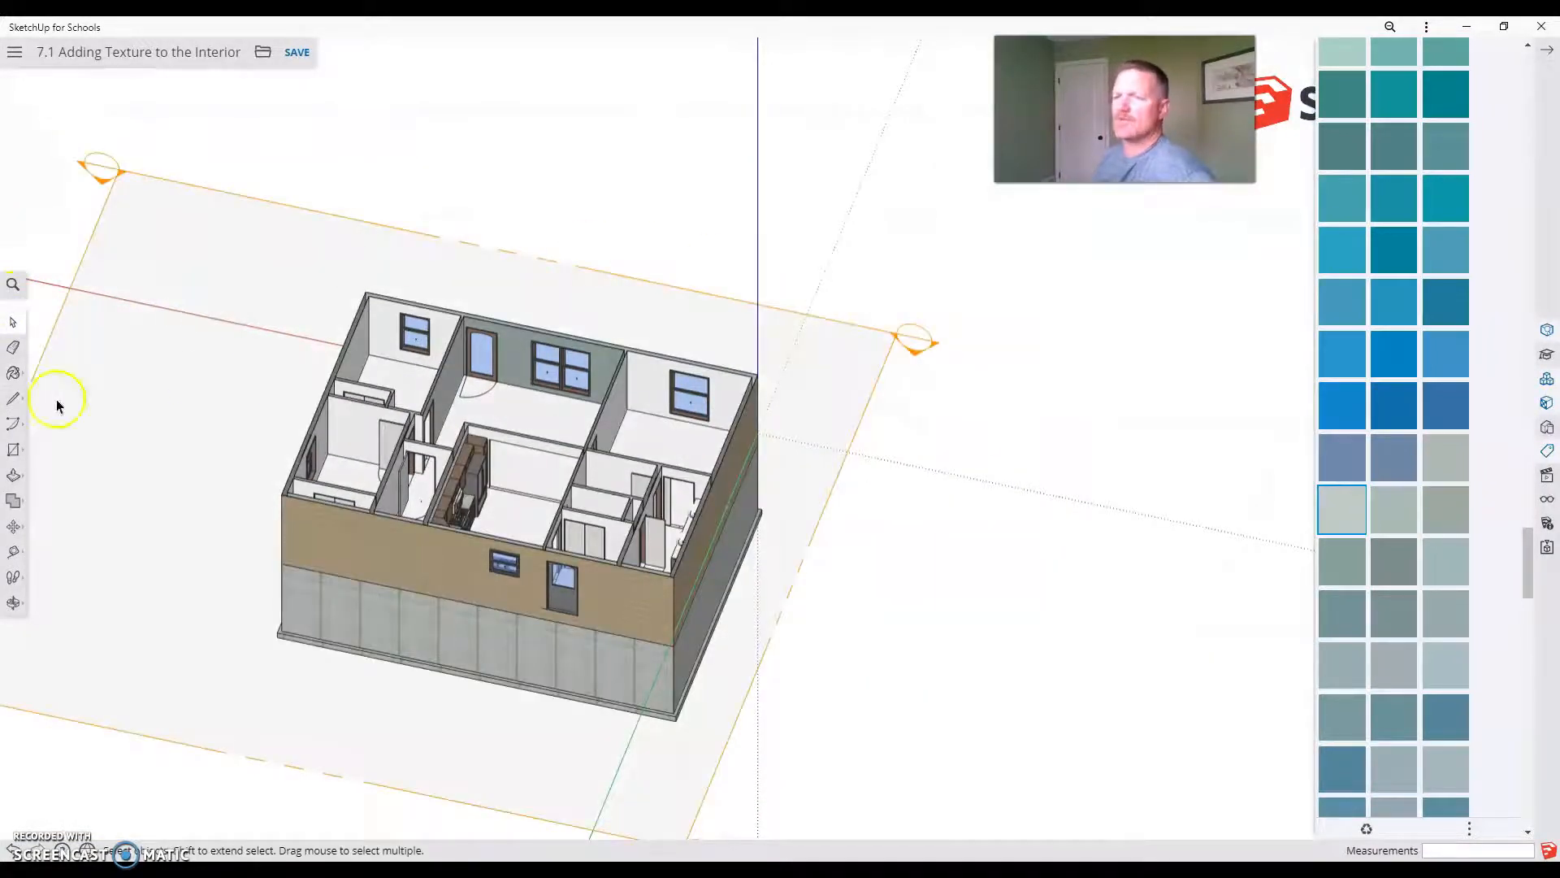
click(15, 529)
click(896, 341)
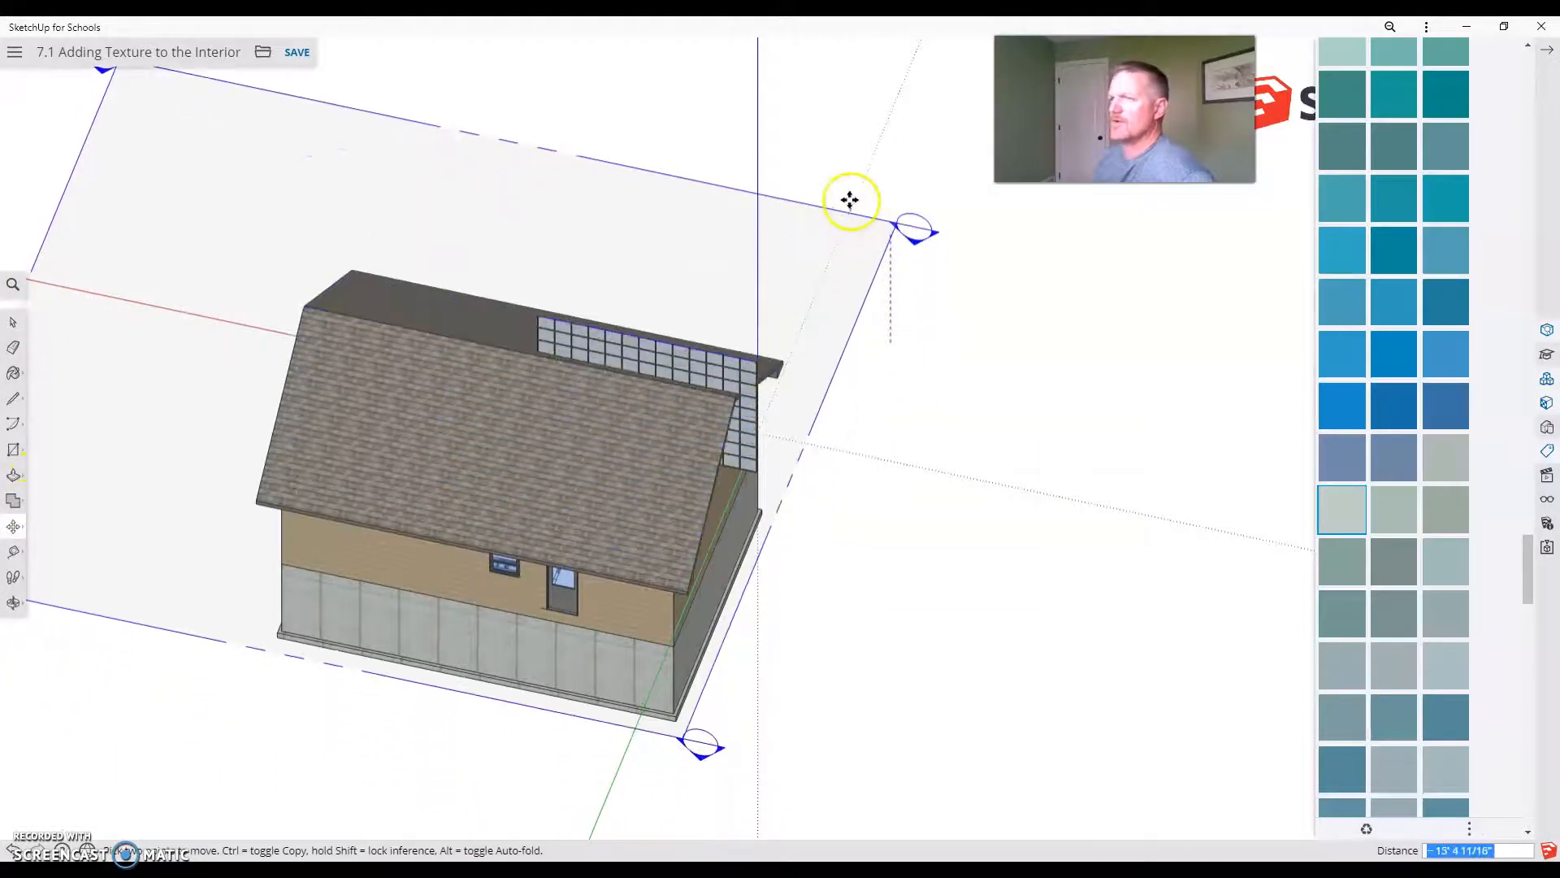
scroll(851, 199, down, 2)
click(847, 151)
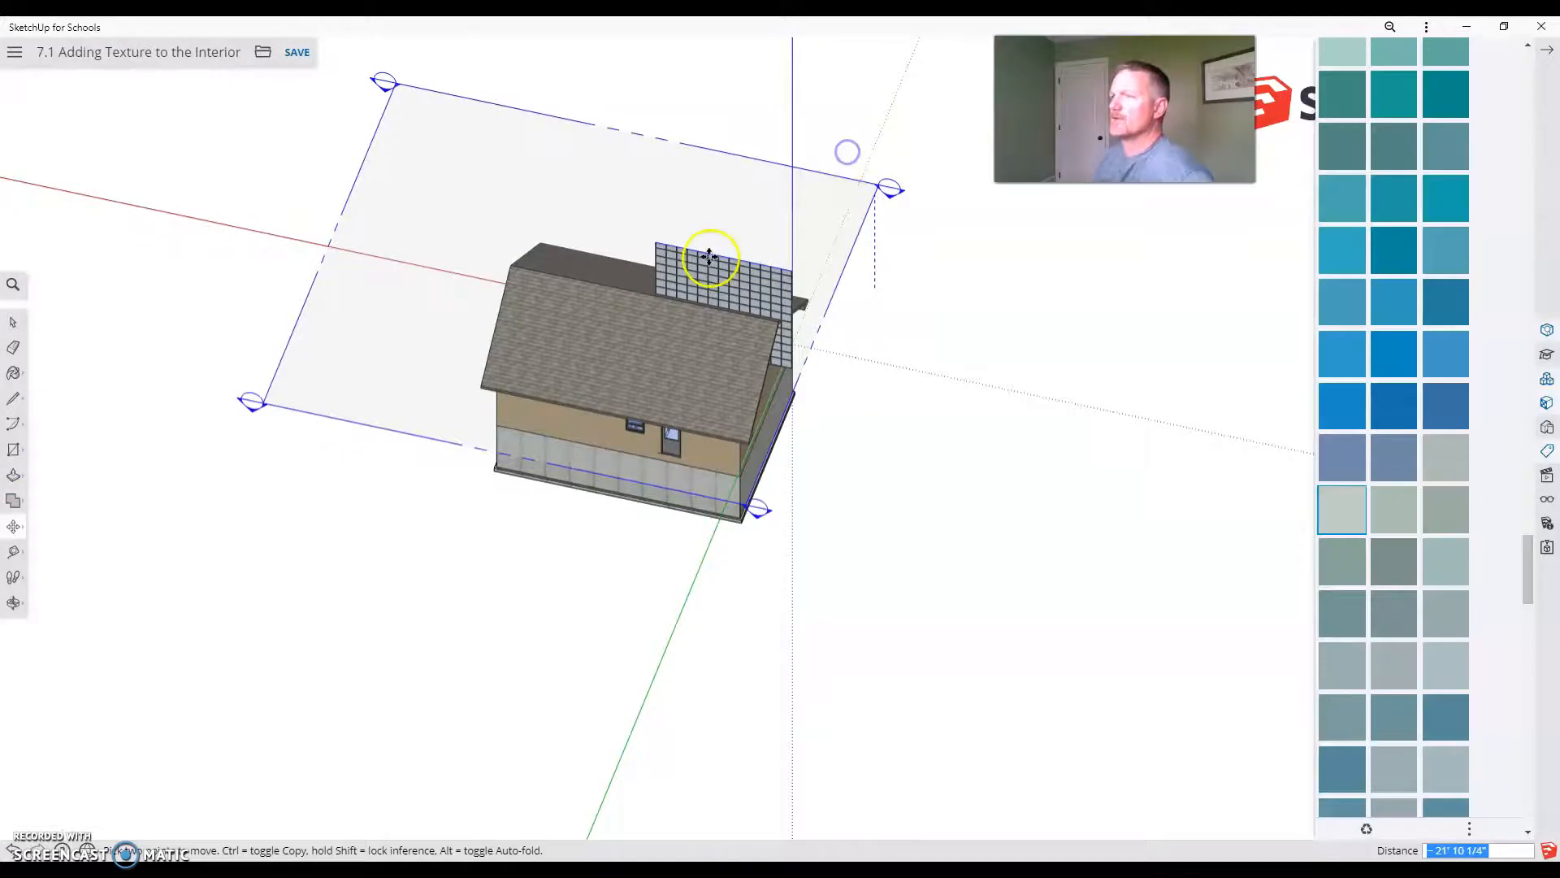
click(13, 322)
click(719, 252)
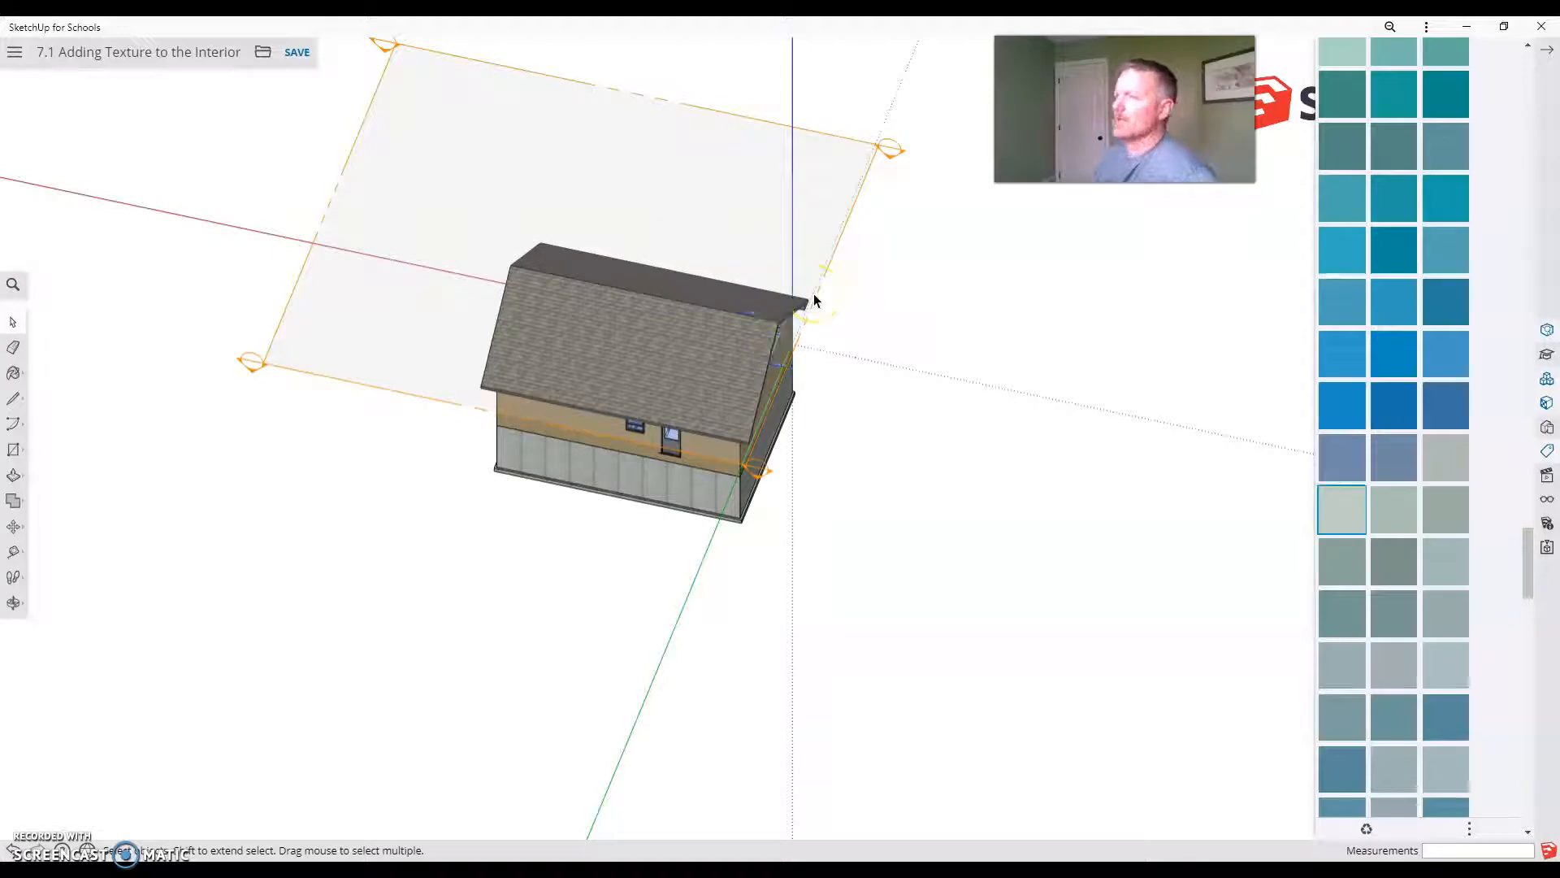
Move the section plane about 31 feet down so it cuts through the main floor's walls again.
scroll(794, 366, down, 2)
scroll(710, 261, up, 5)
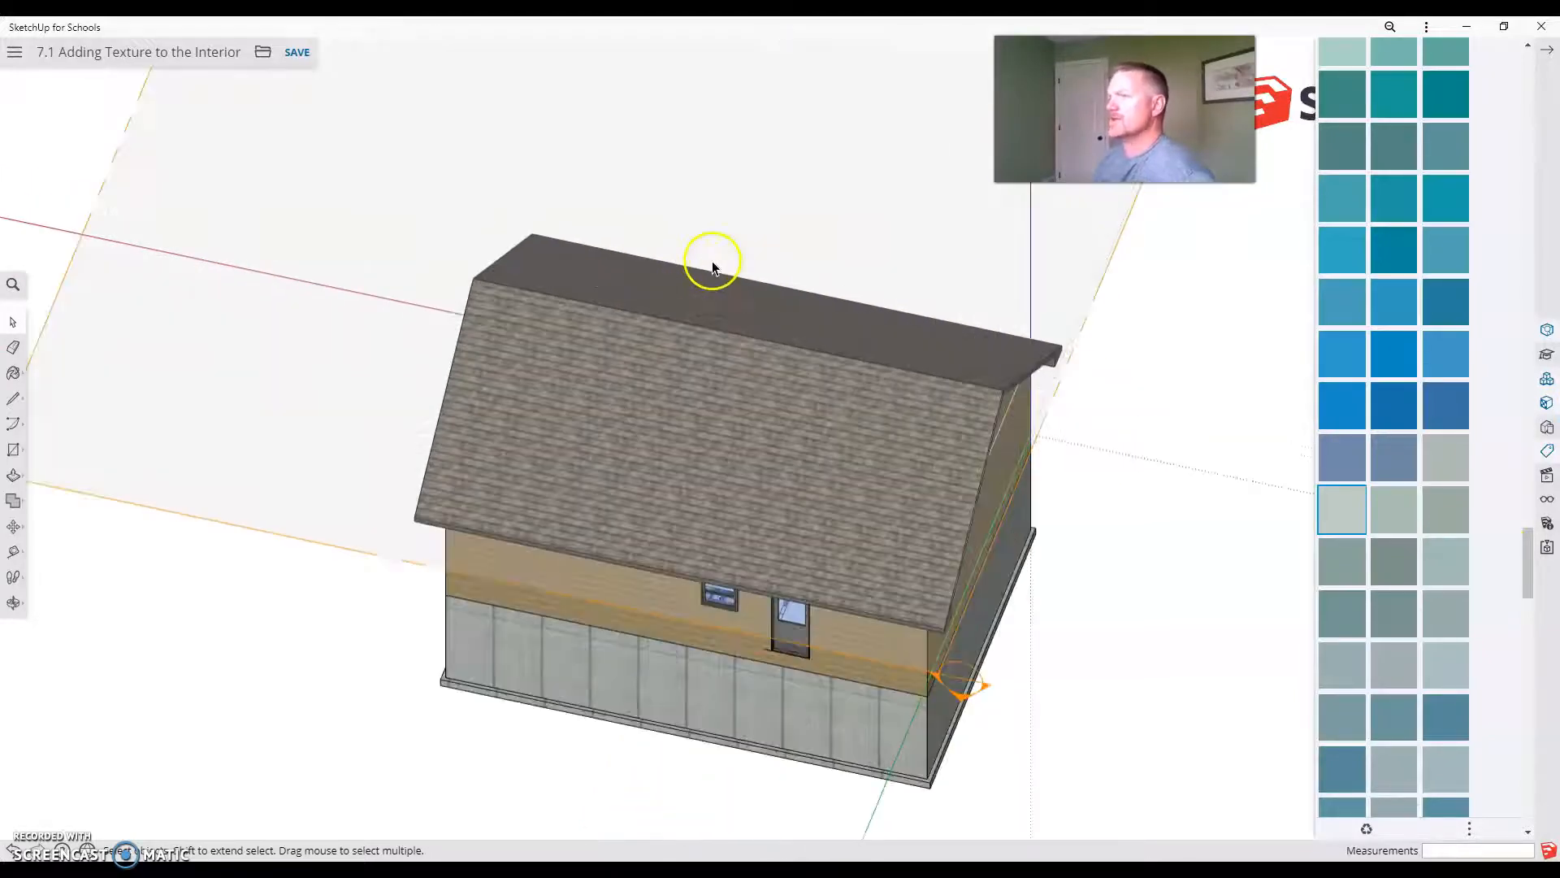
scroll(711, 261, down, 1)
scroll(1455, 382, down, 4)
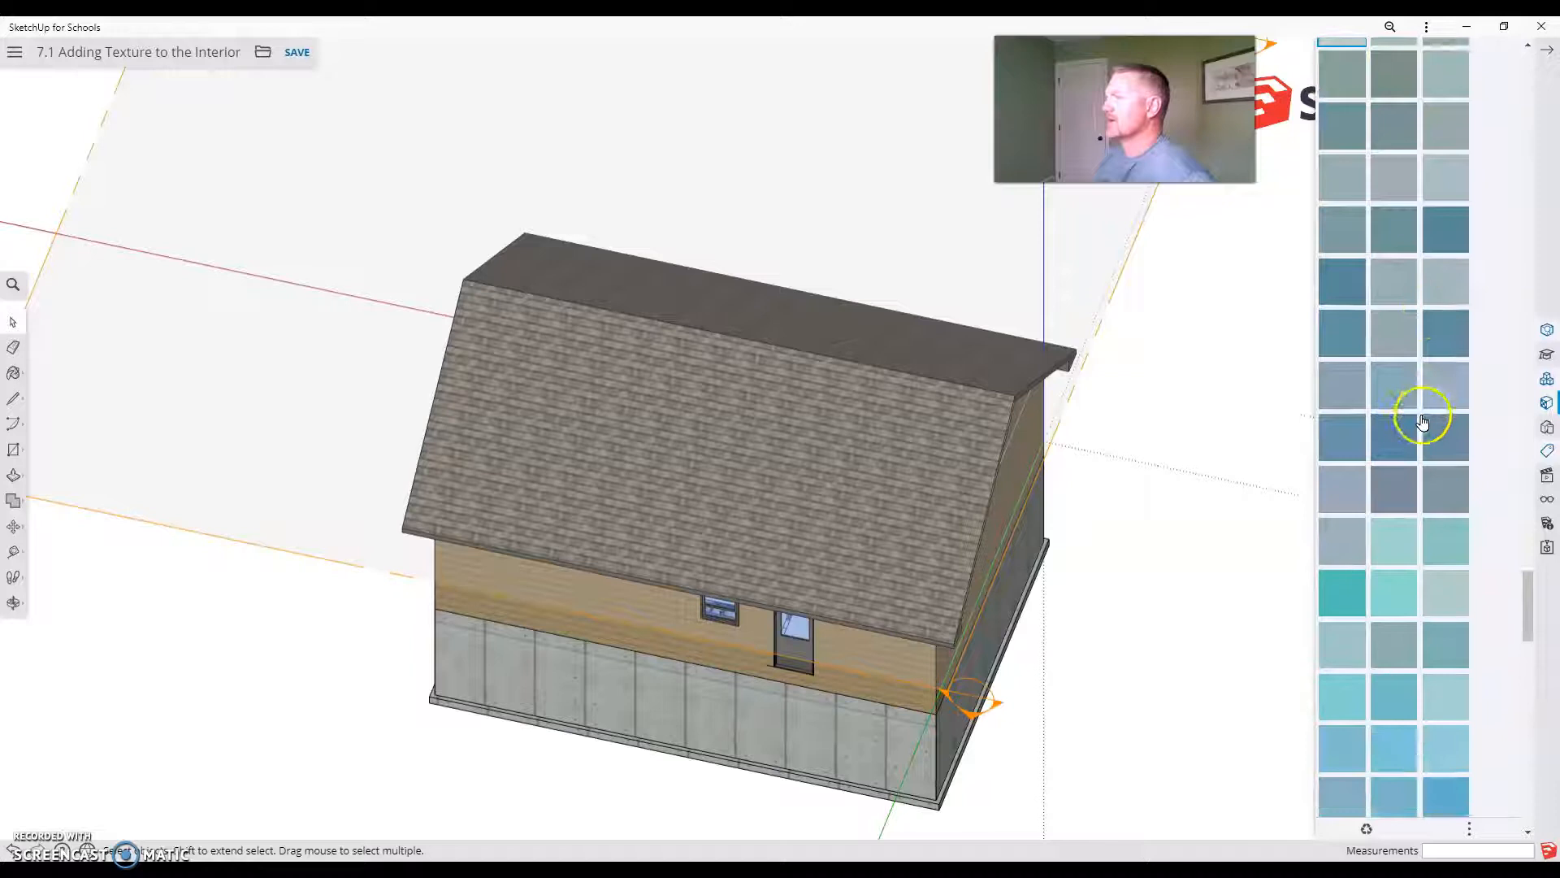
scroll(1402, 434, up, 5)
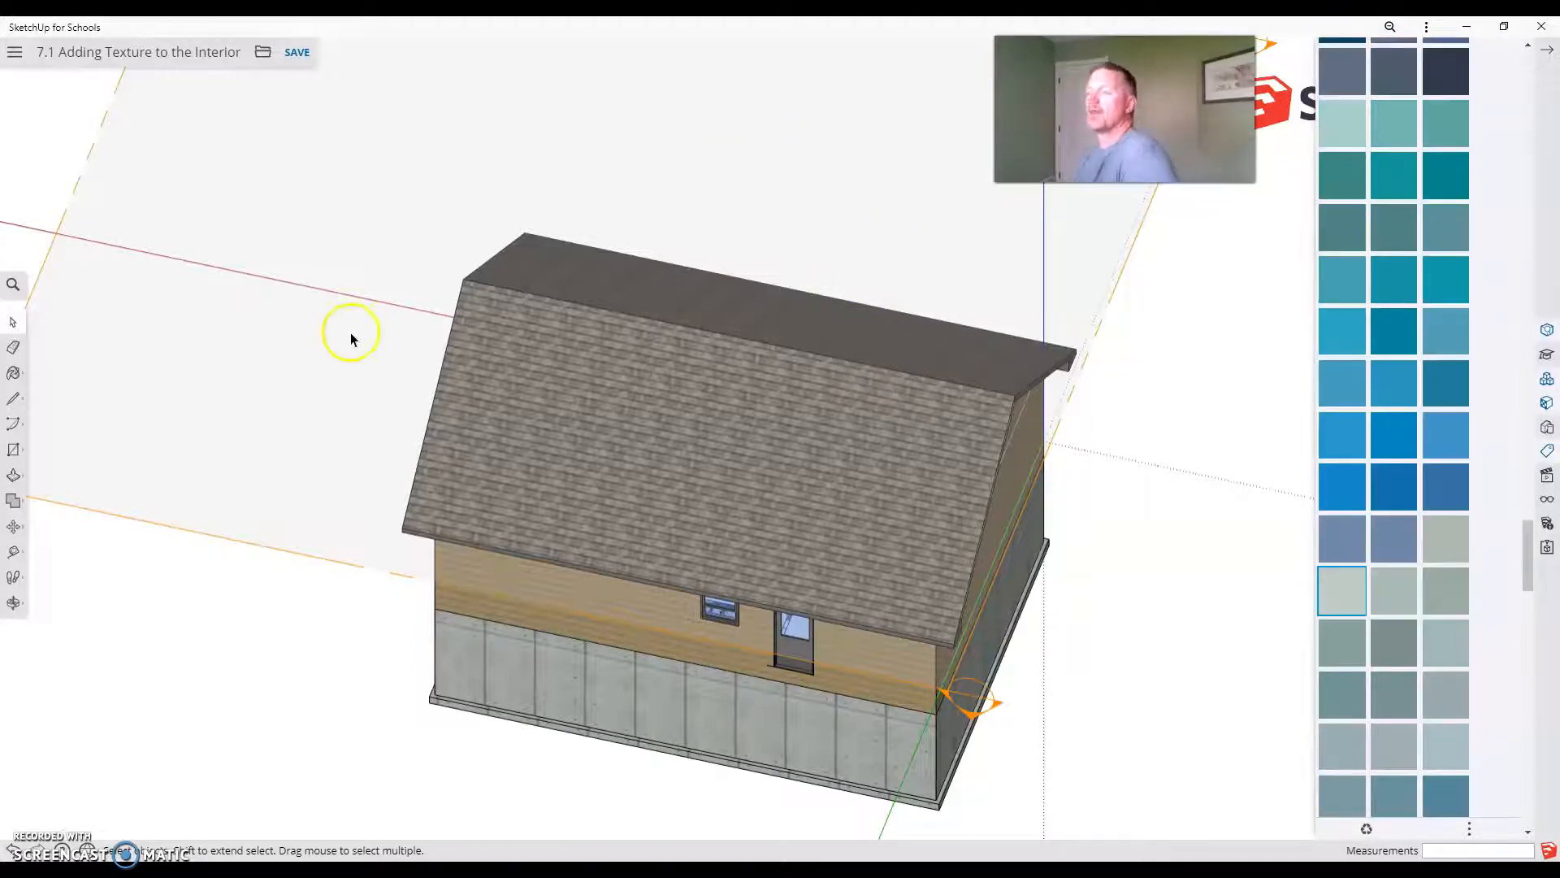
click(13, 529)
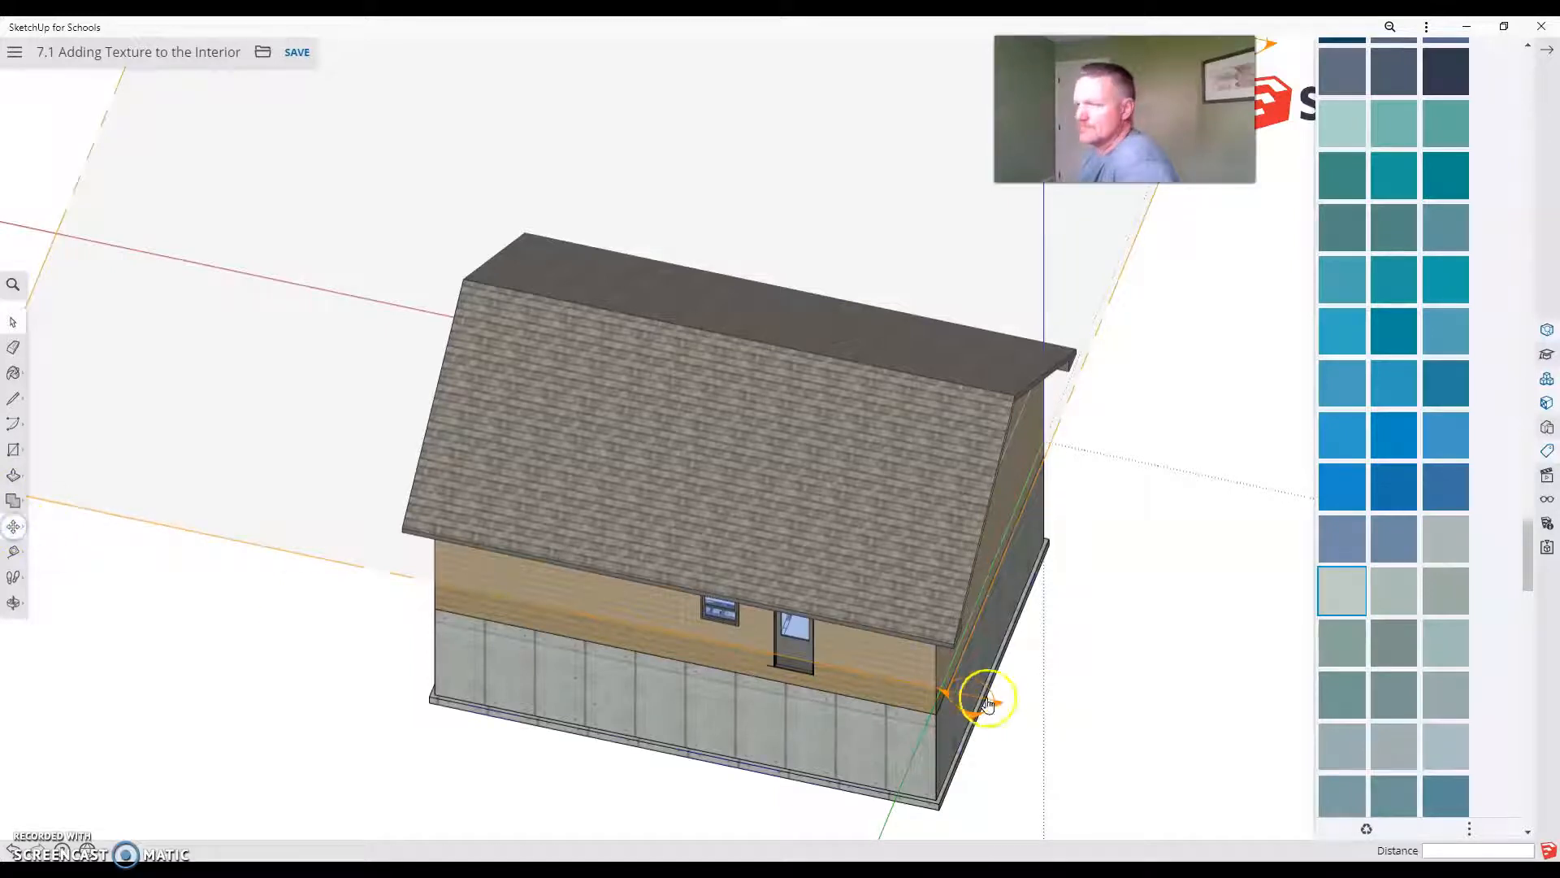
click(936, 629)
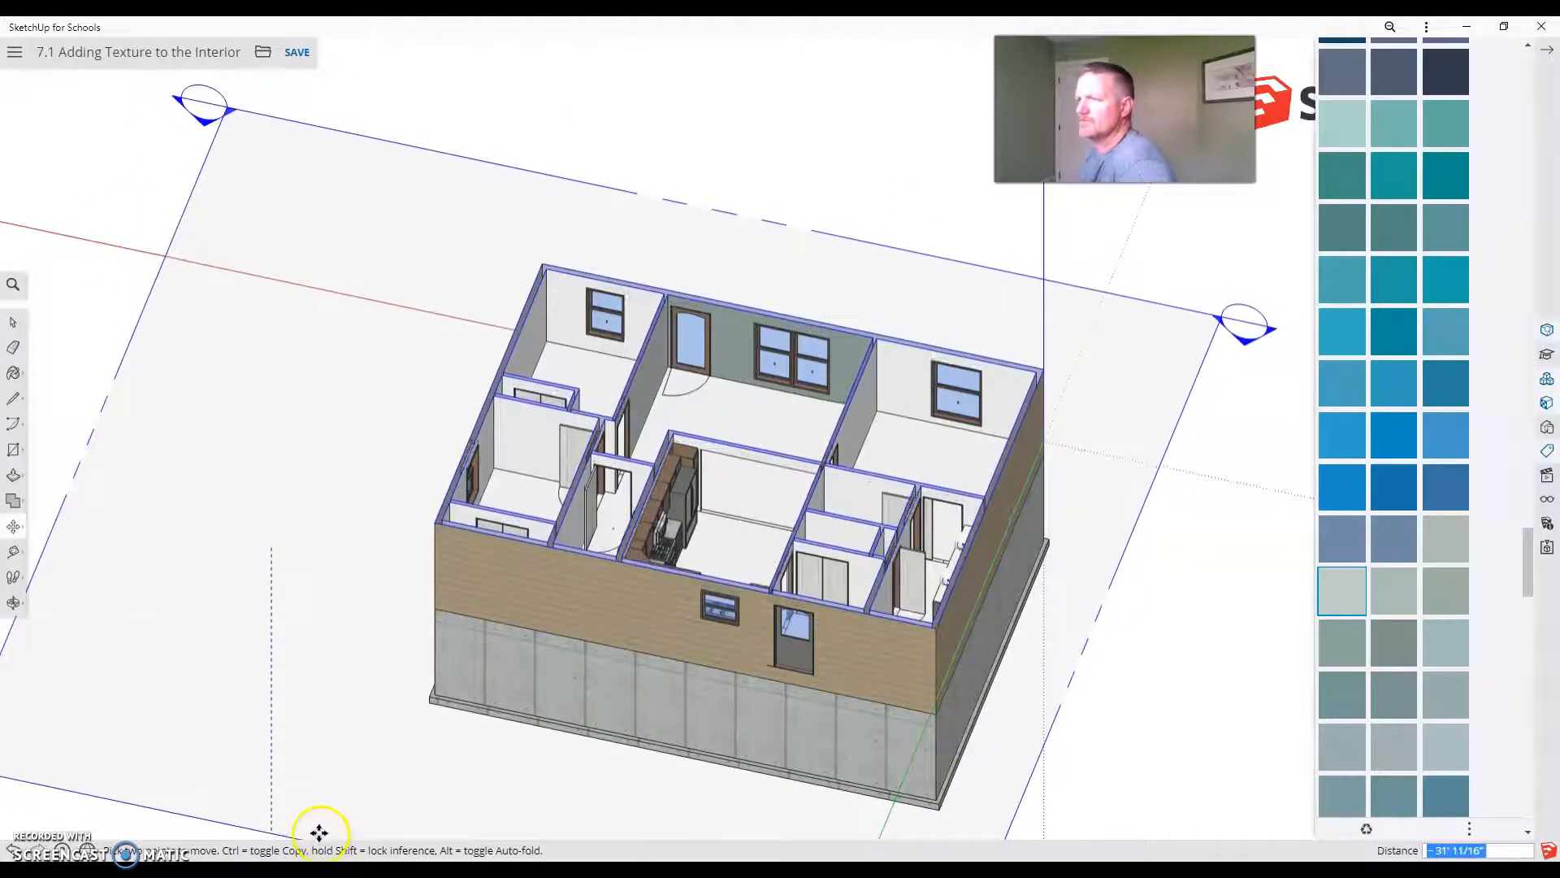
Try to paint the end wall of the large bedroom navy blue with the wall group closed, and undo the fill.
middle_drag(1243, 412, 1300, 390)
scroll(1455, 270, up, 3)
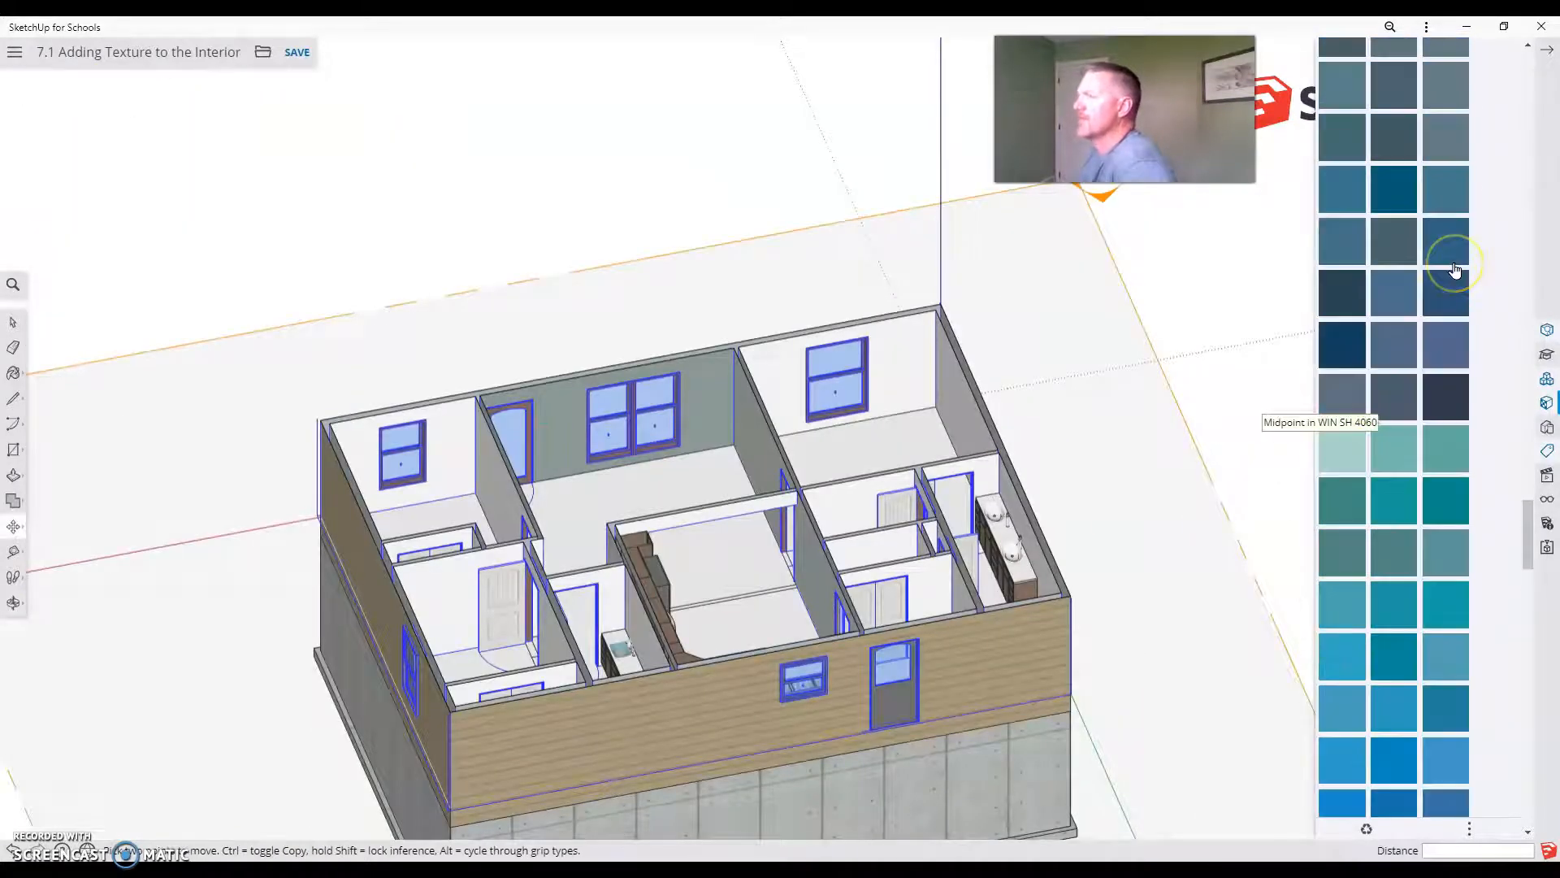
scroll(1406, 442, up, 1)
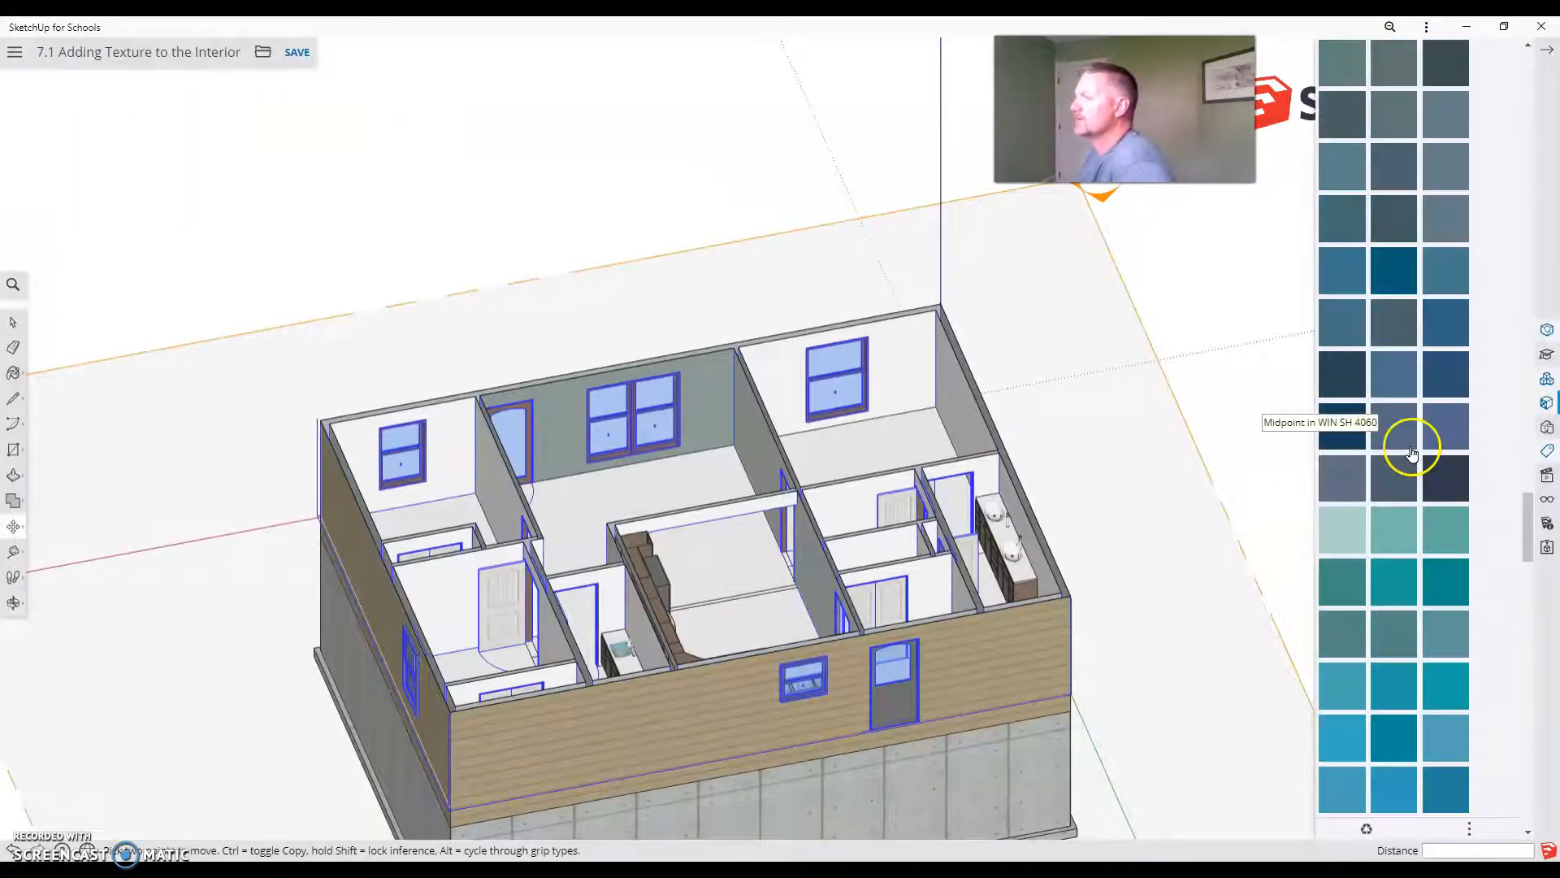
click(1356, 443)
mouse_move(913, 358)
middle_down()
mouse_move(1019, 420)
mouse_move(1289, 523)
mouse_move(626, 244)
middle_up()
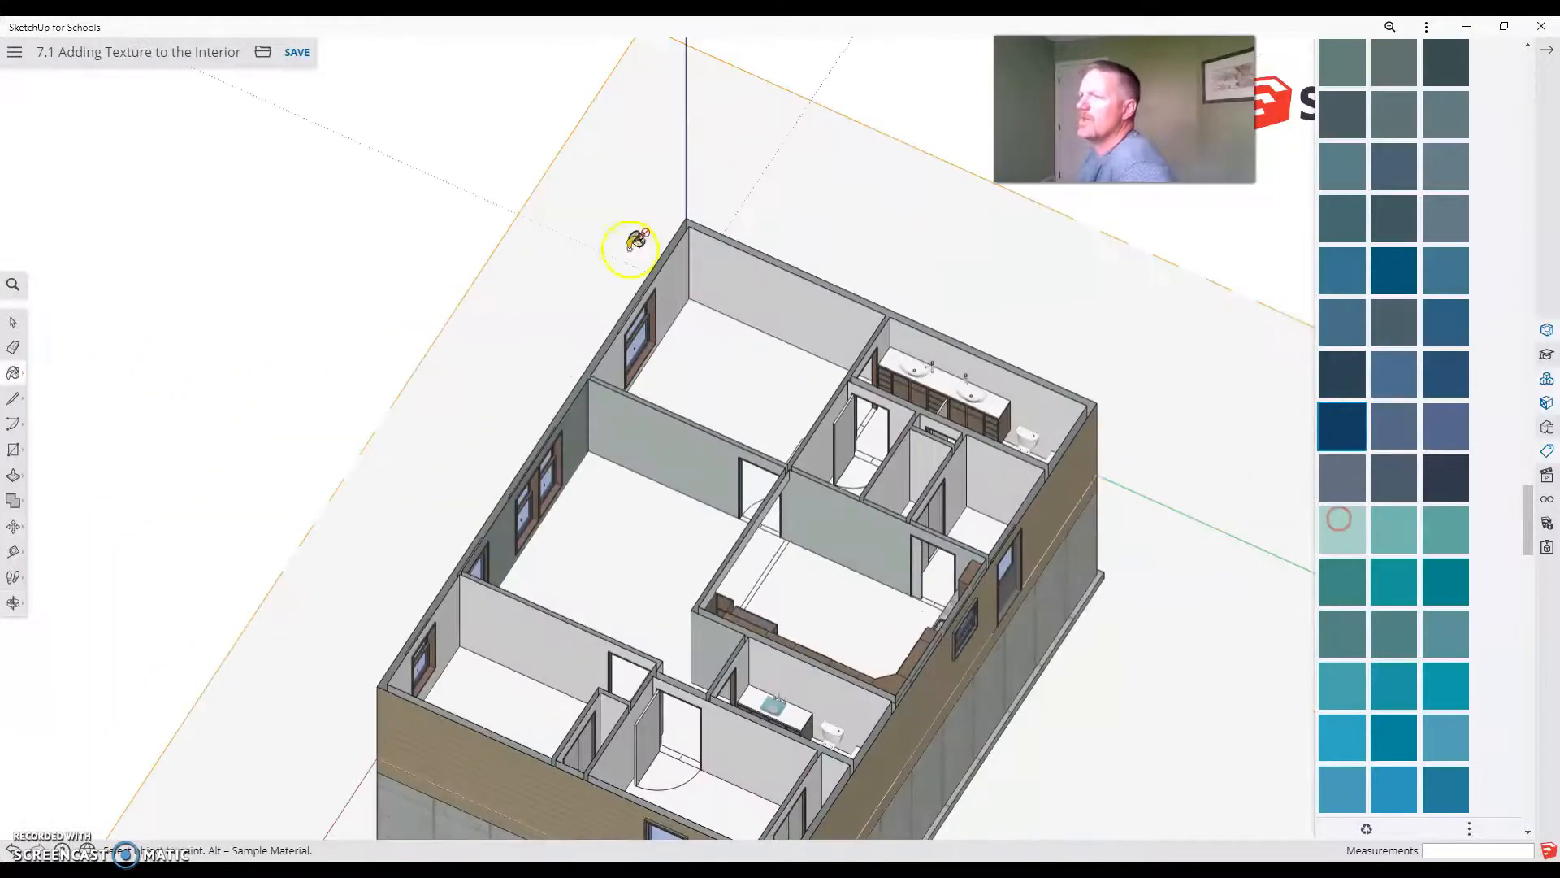
click(780, 281)
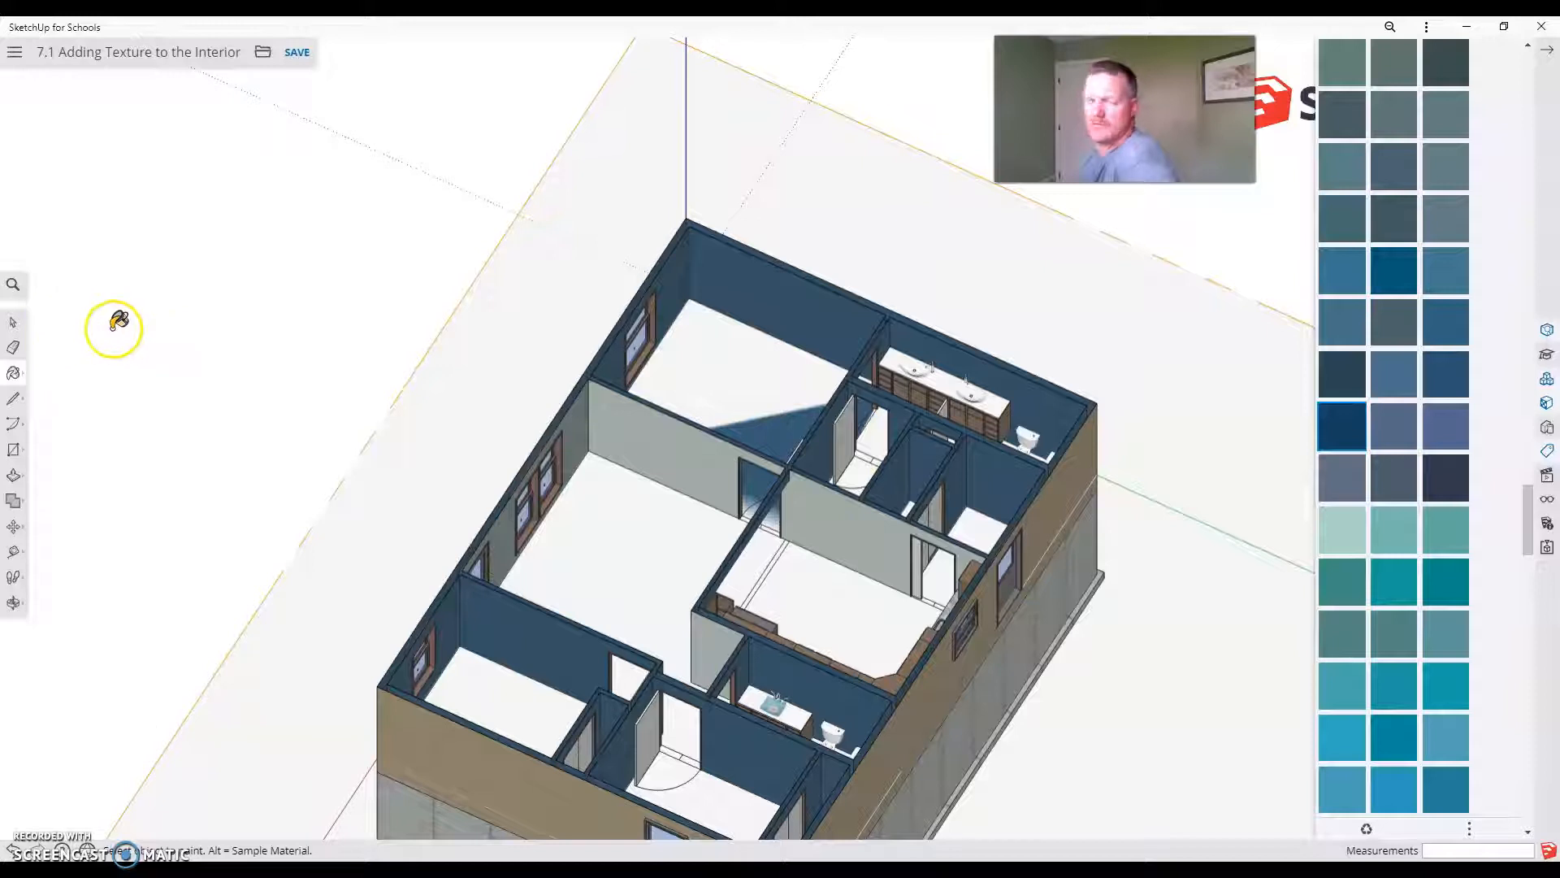
key(ctrl+z)
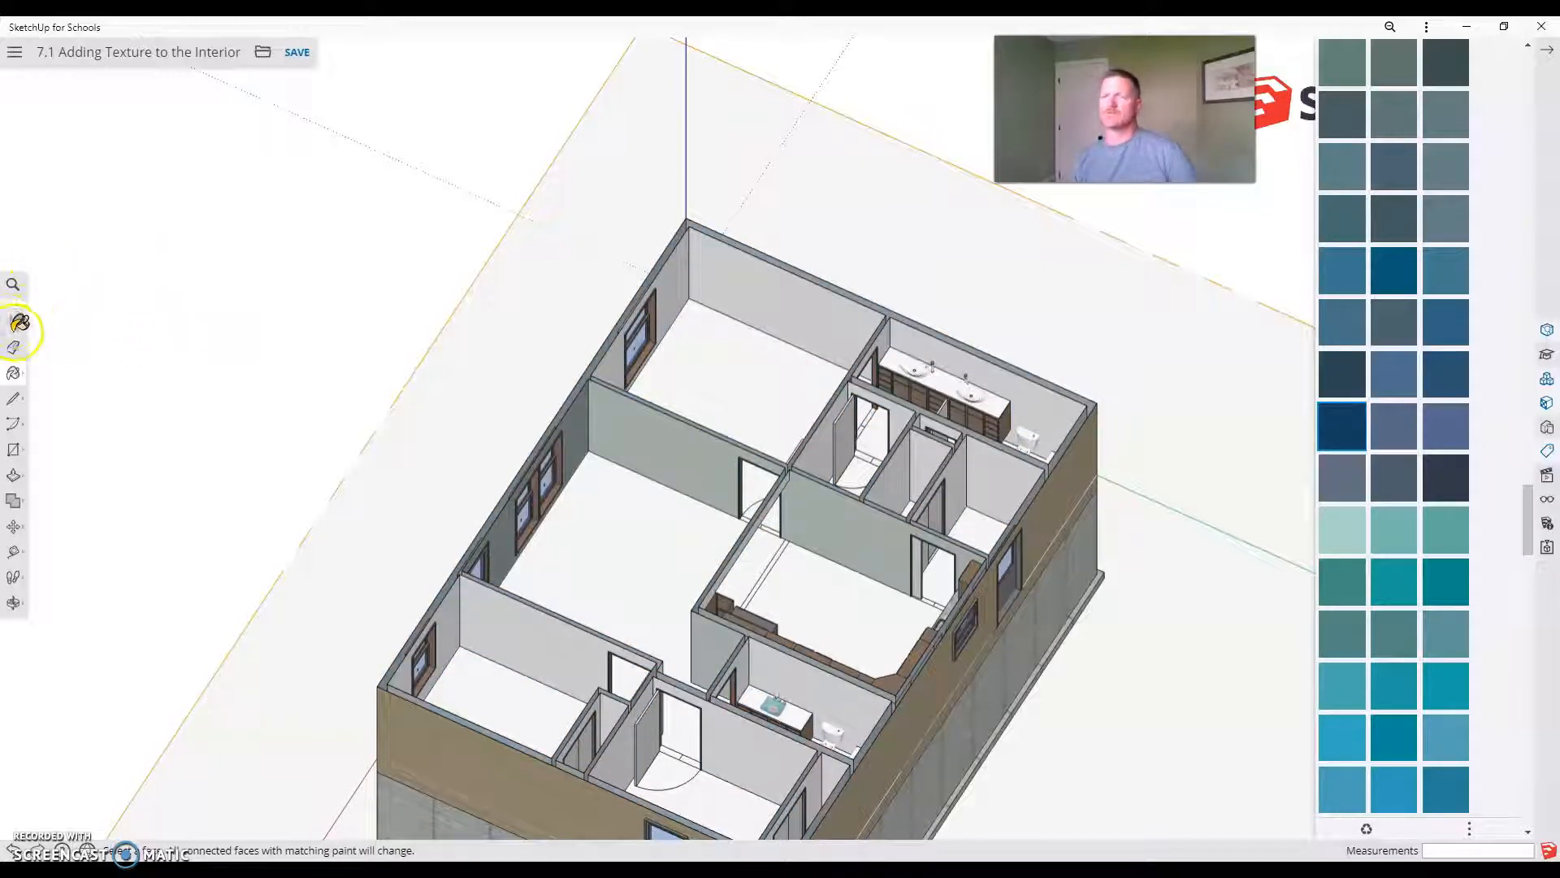
Open the wall group for editing and paint the large bedroom's end wall face navy blue.
key(space)
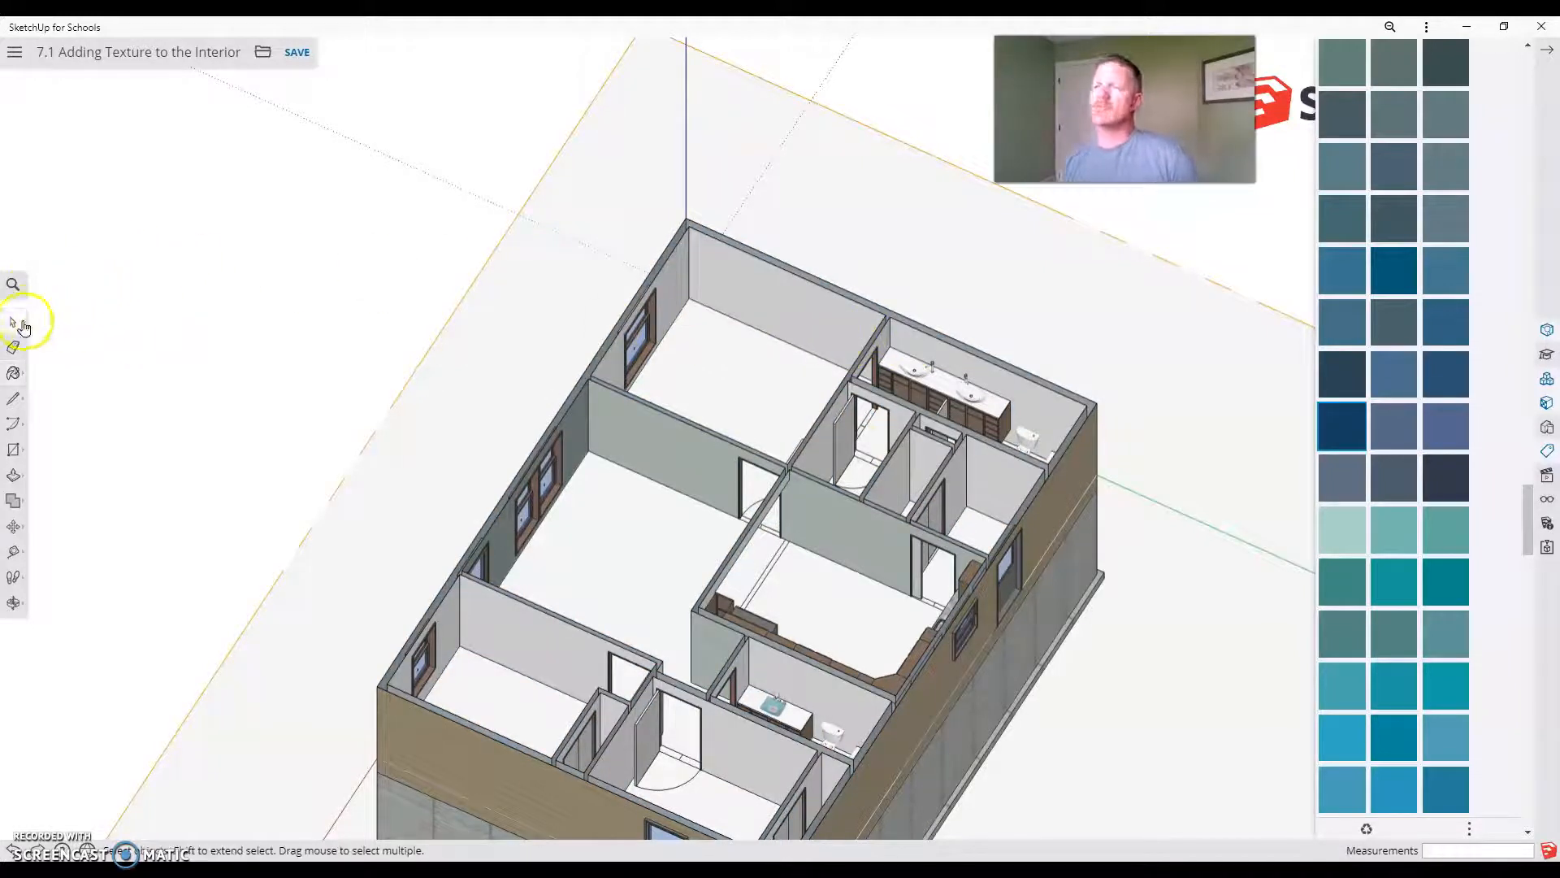
click(797, 301)
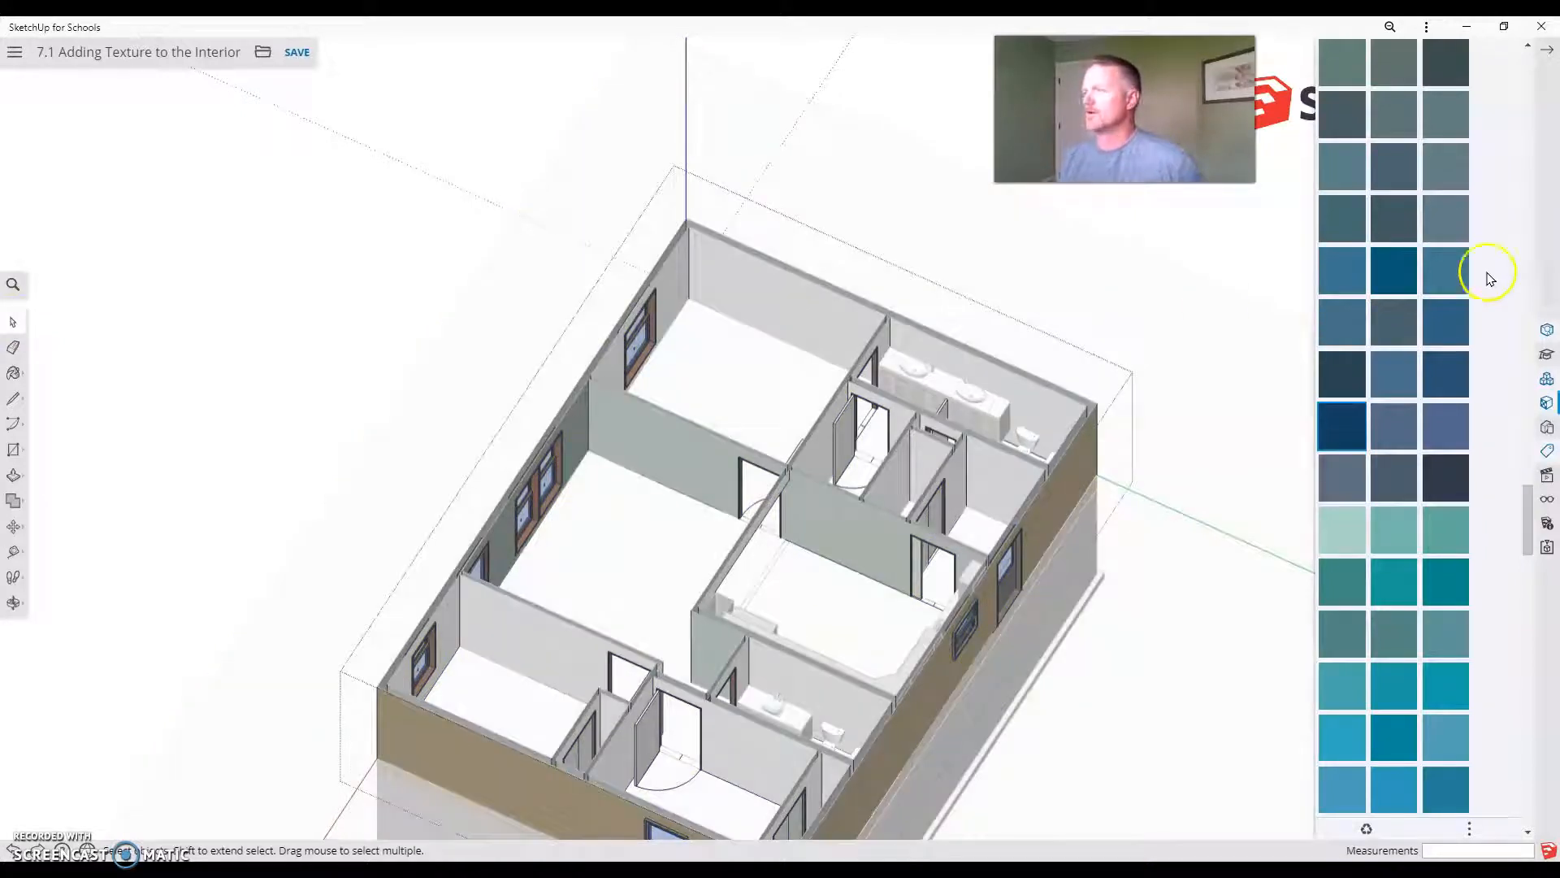
click(1349, 424)
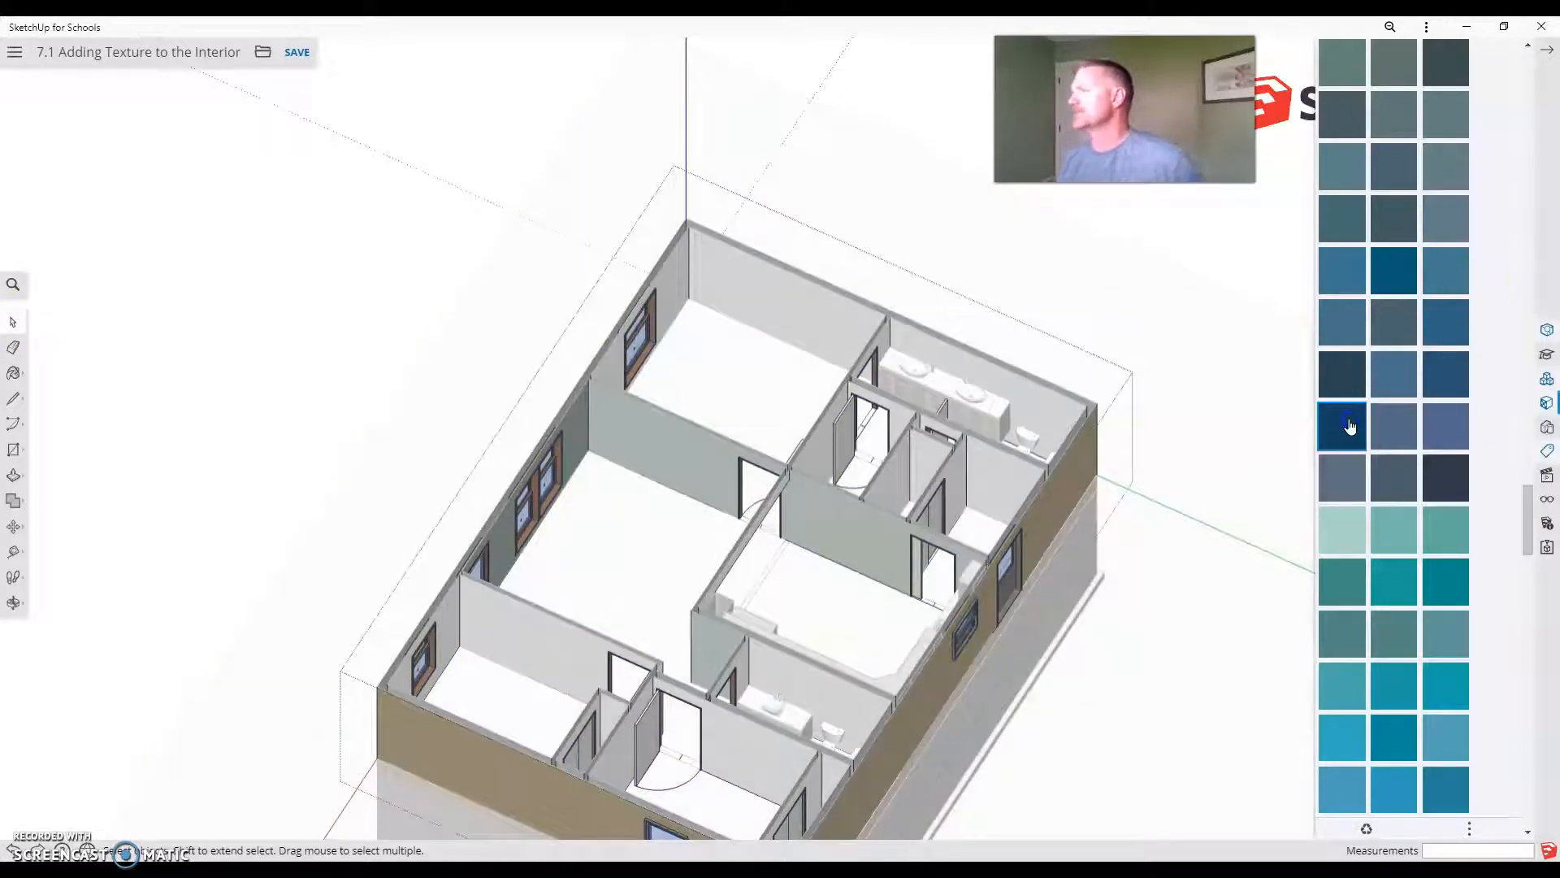
click(749, 266)
Paint the large bedroom's wall face around the doorway to the living room light blue-gray.
middle_drag(853, 279, 989, 382)
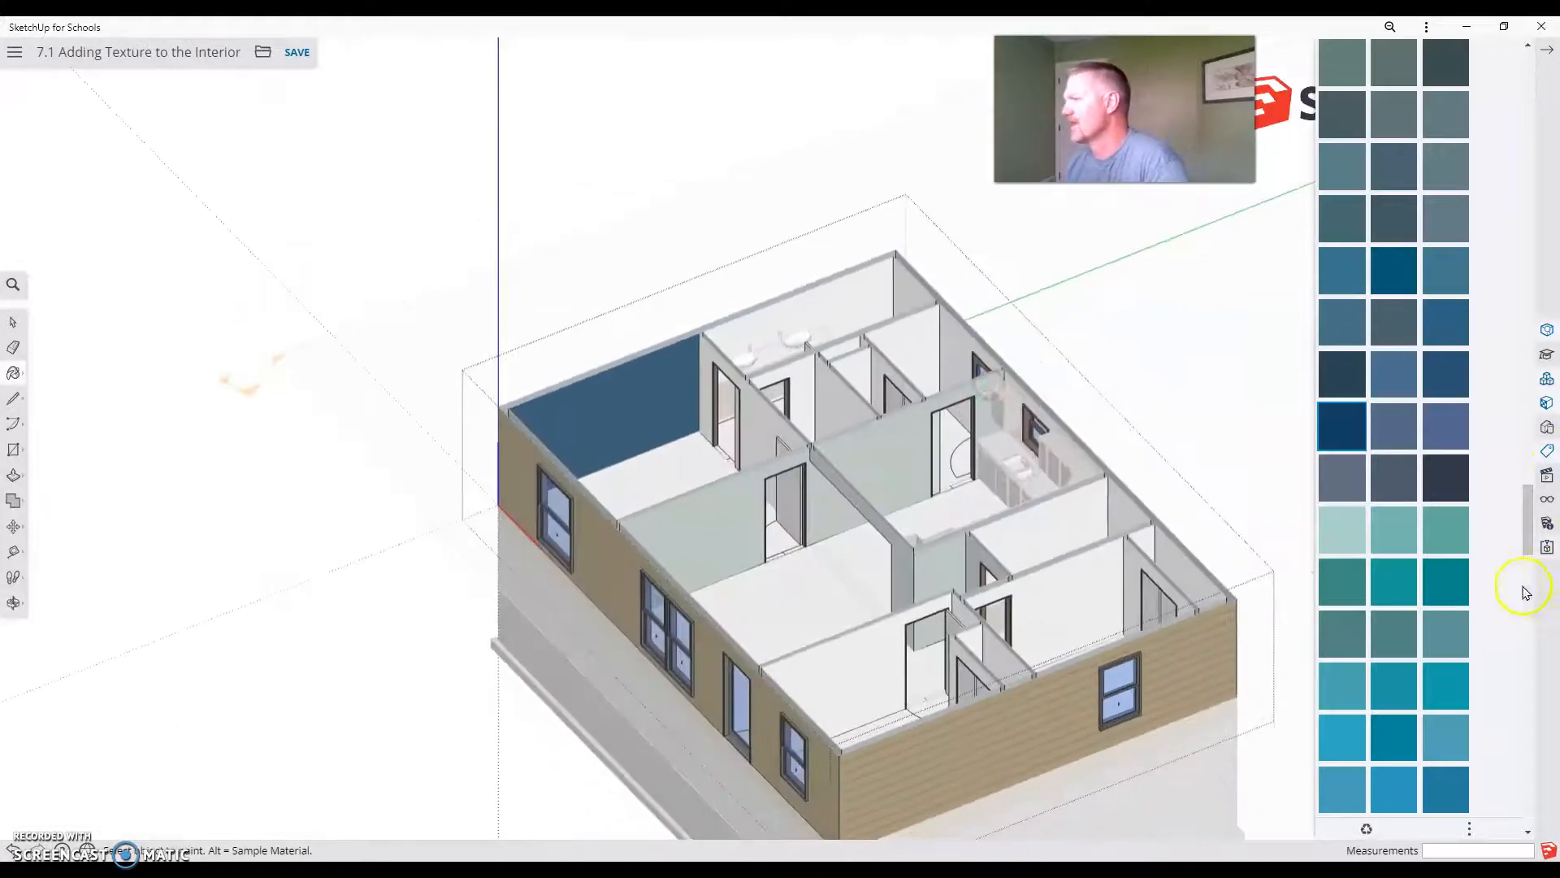
scroll(1430, 240, up, 5)
scroll(1436, 240, up, 4)
scroll(1434, 242, down, 8)
scroll(1432, 246, down, 1)
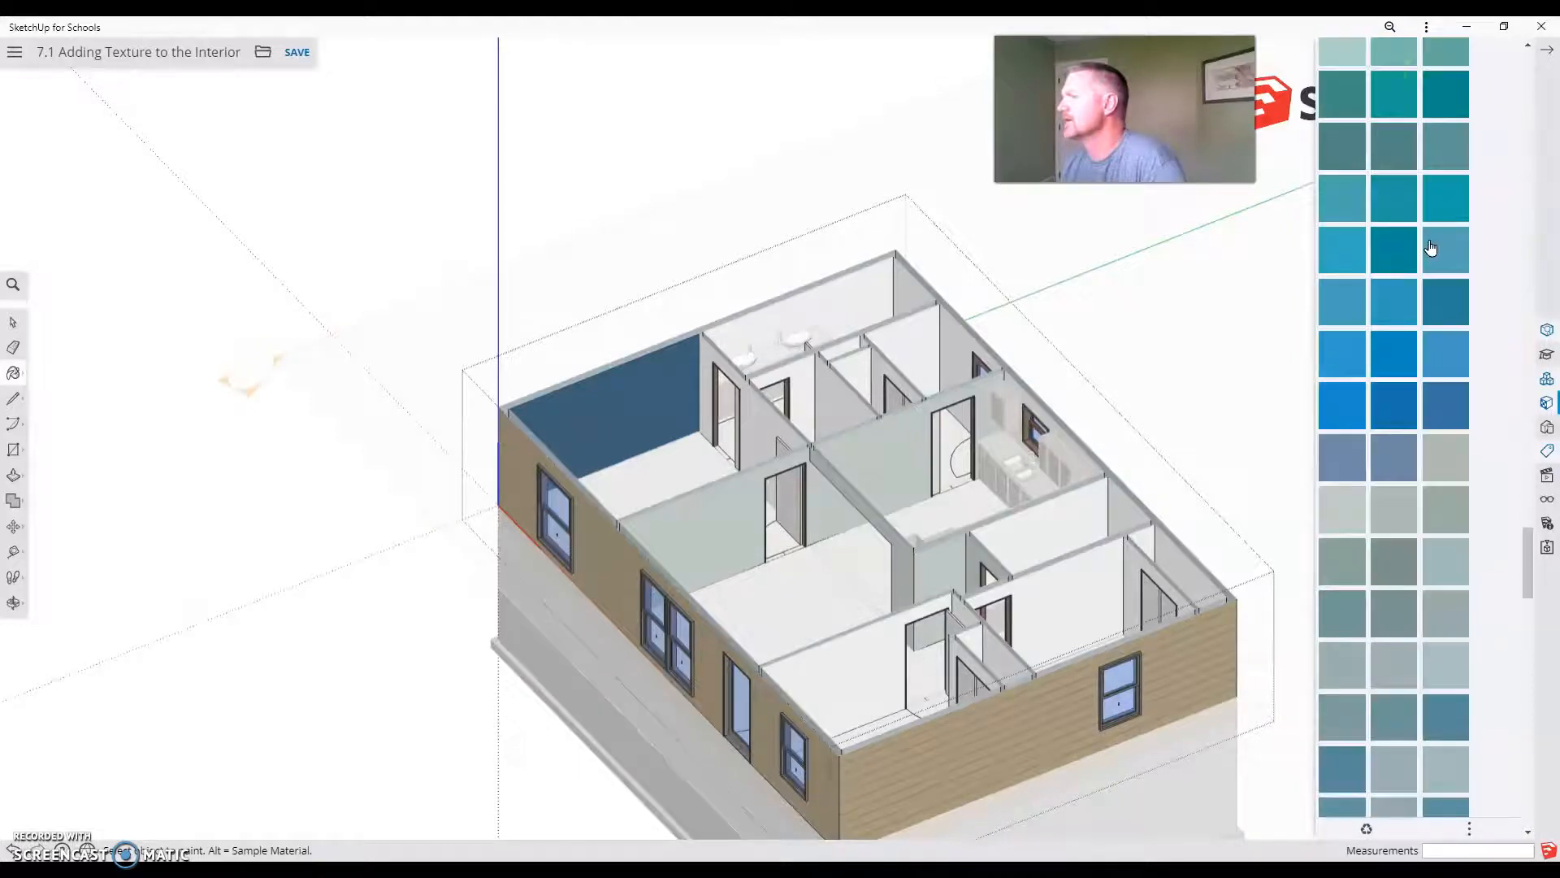
scroll(1409, 455, down, 2)
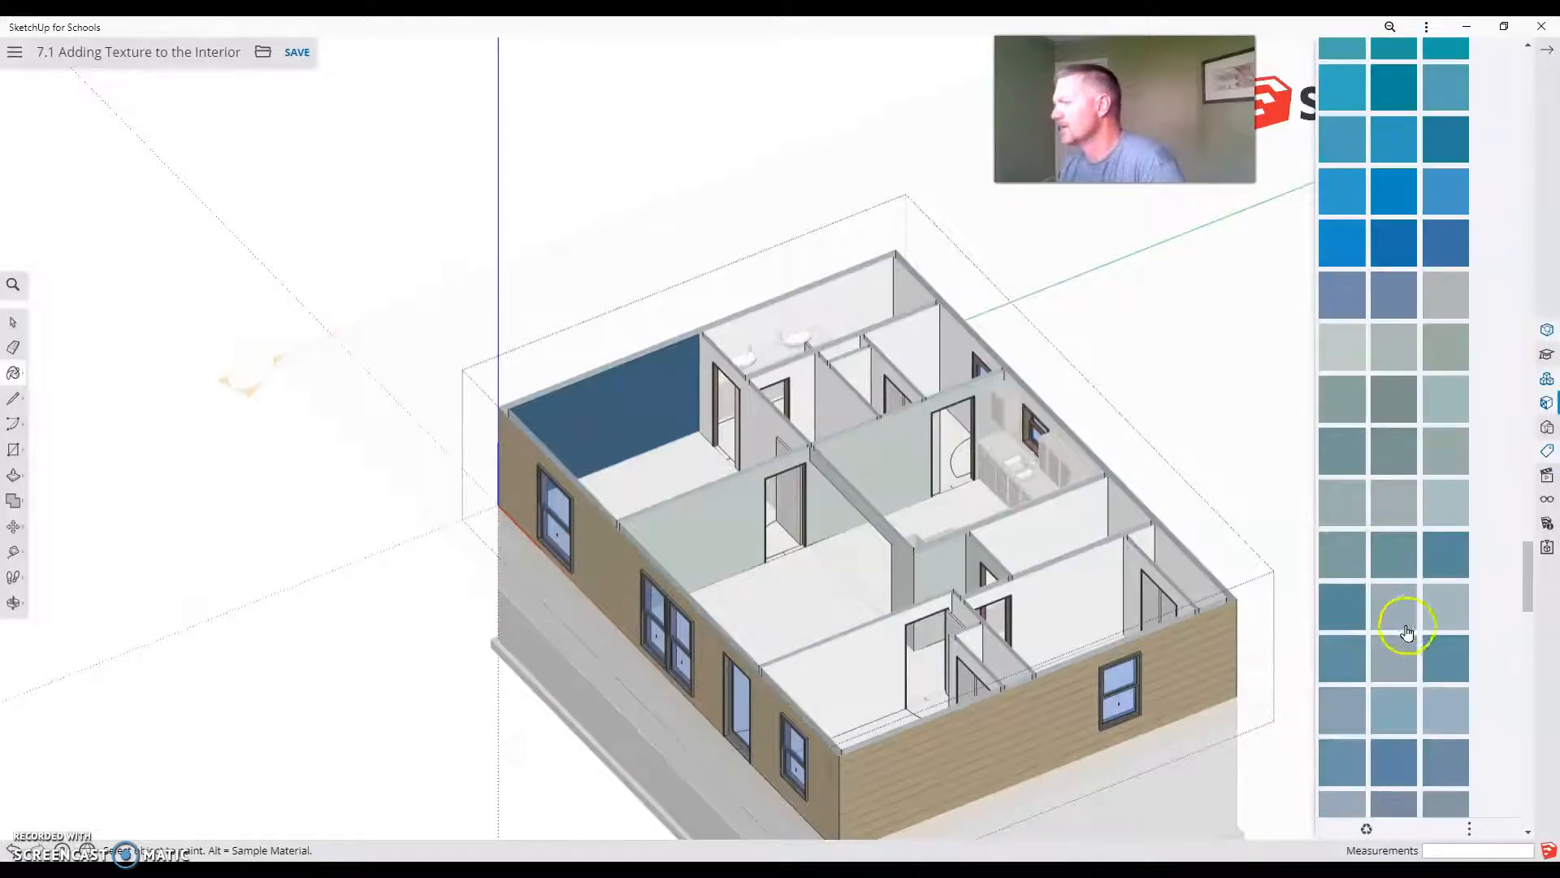
scroll(1408, 633, down, 1)
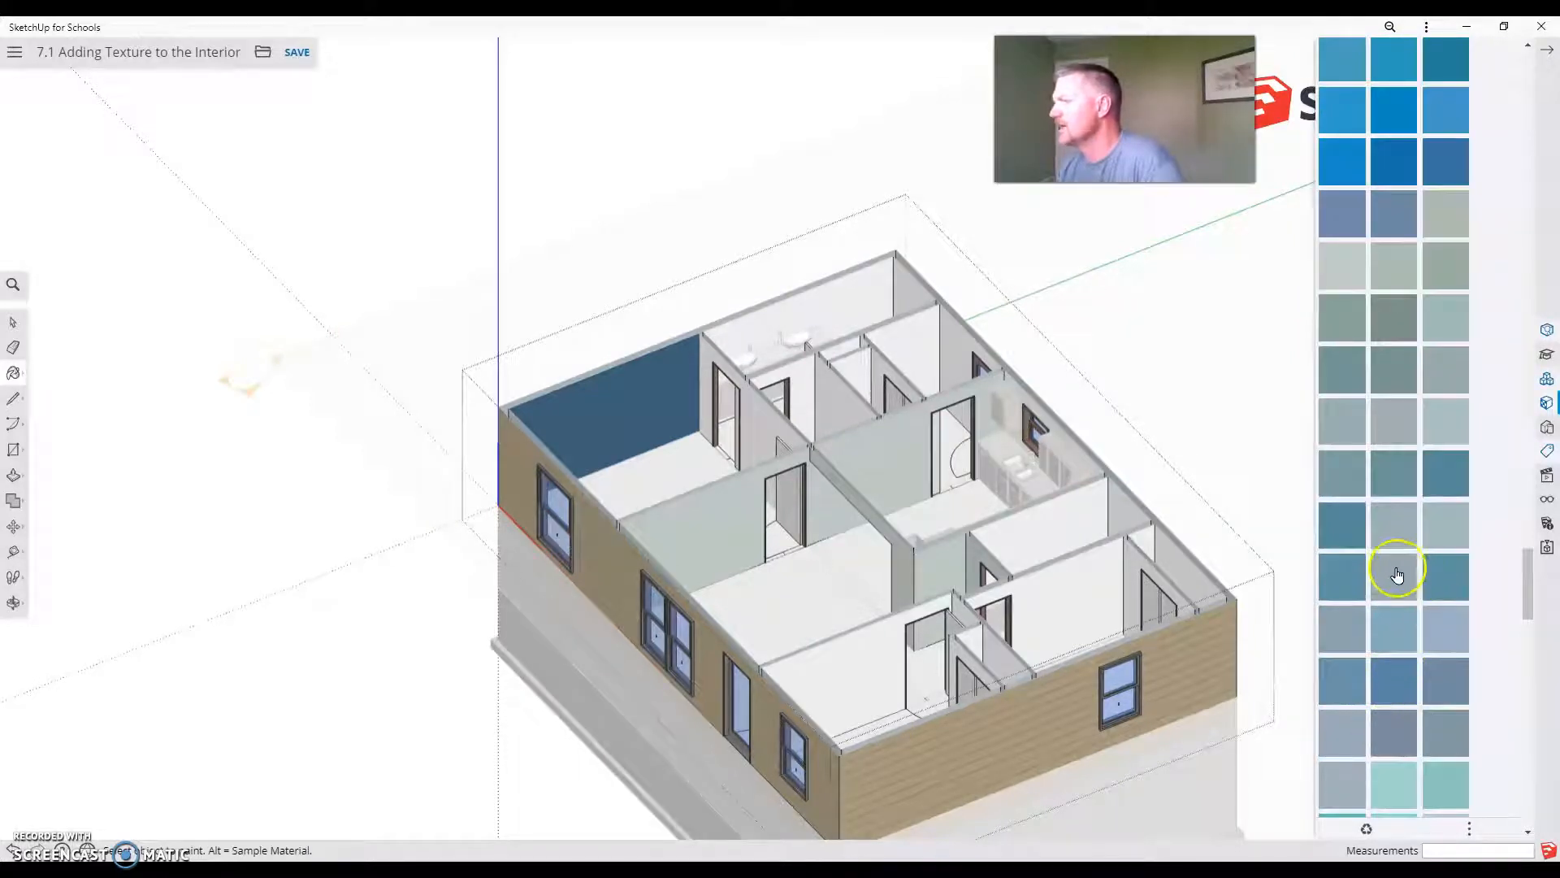
click(1431, 404)
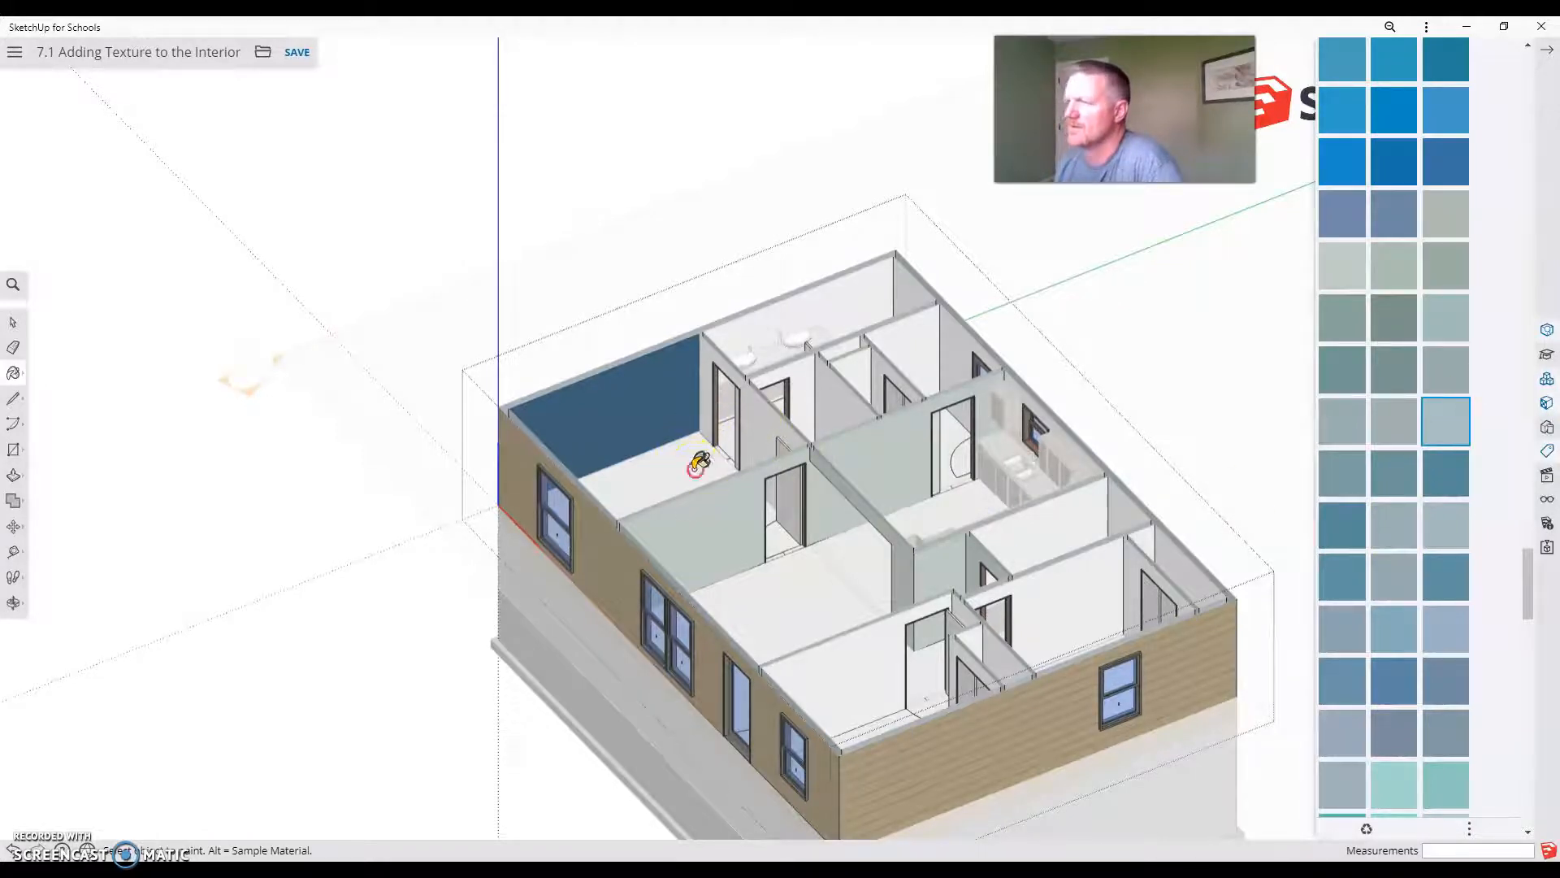
mouse_move(882, 503)
middle_down()
mouse_move(1028, 547)
mouse_move(1017, 498)
middle_up()
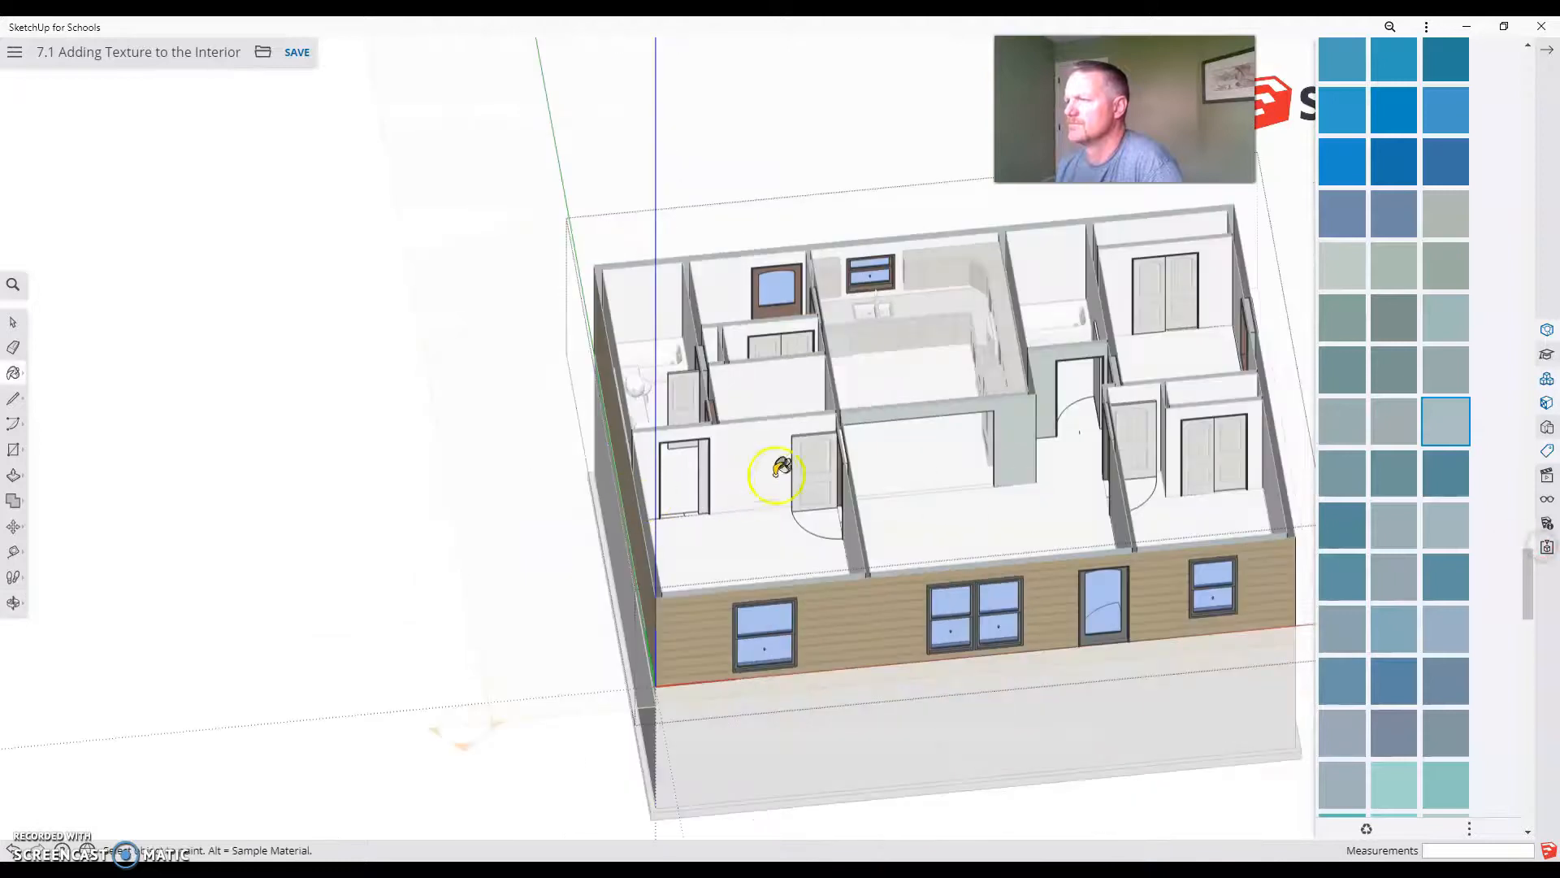
middle_drag(783, 463, 1072, 417)
scroll(794, 393, up, 4)
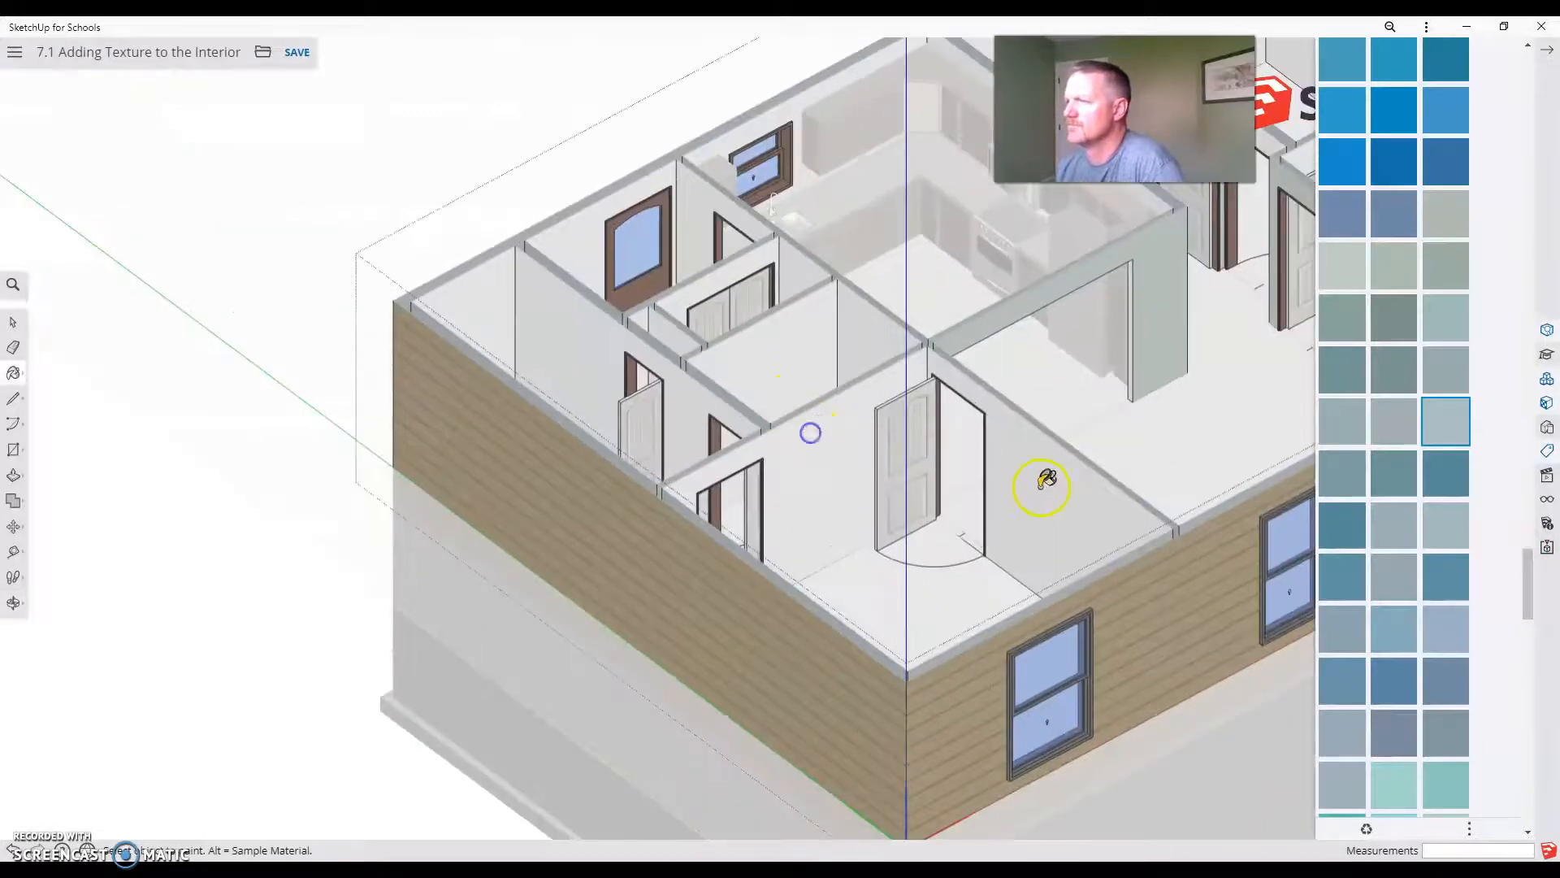
click(895, 534)
middle_drag(895, 534, 1221, 606)
click(916, 447)
middle_drag(829, 526, 1021, 376)
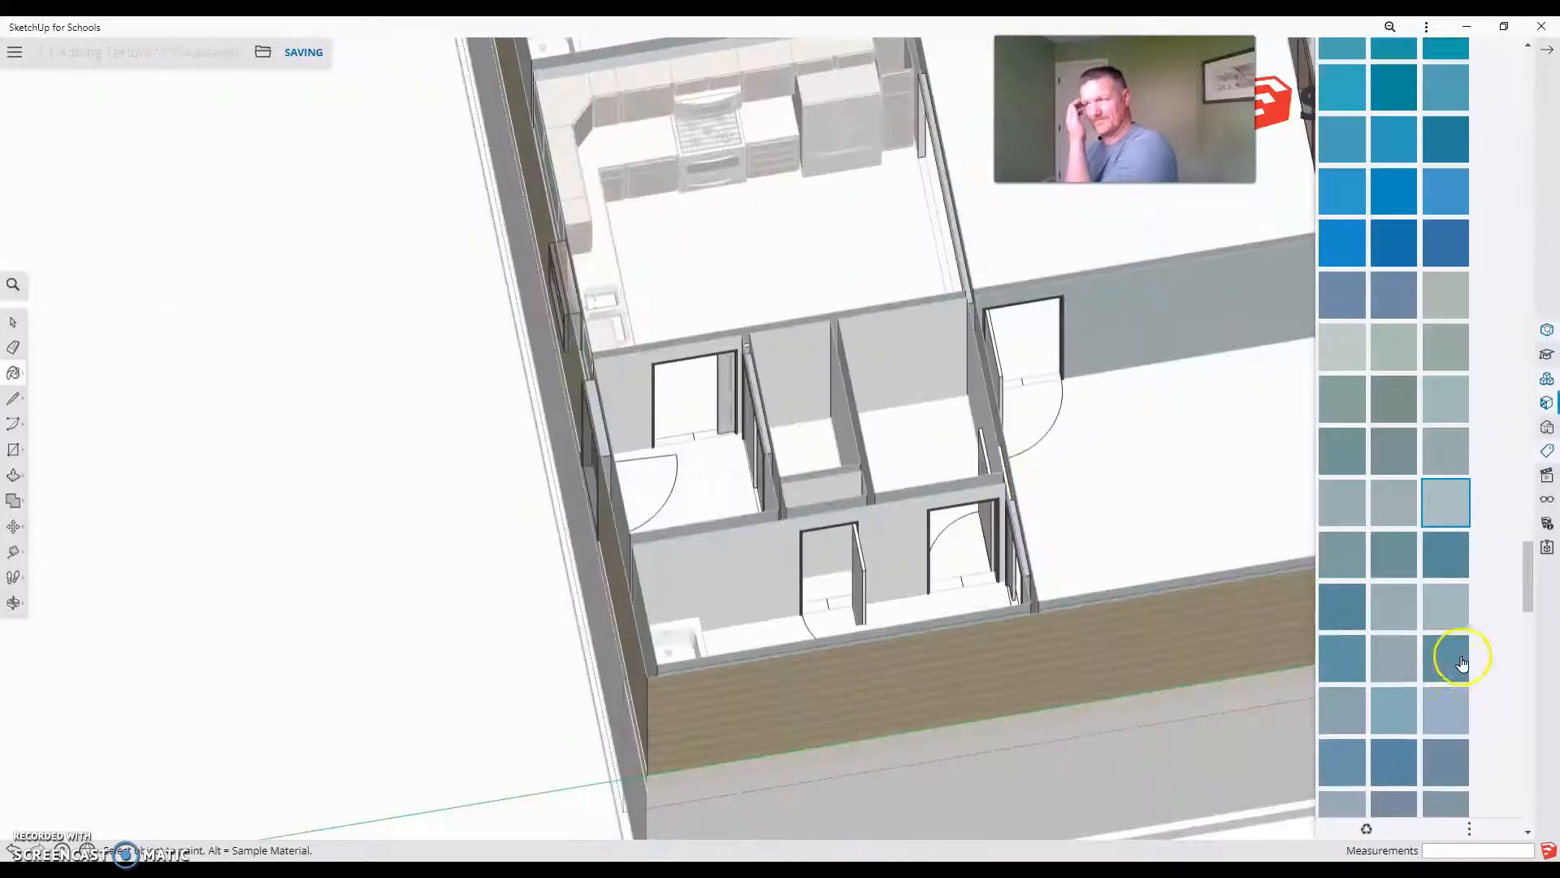
Paint the wall faces inside the double-sink bathroom with SW 6937 Tantalizing Teal, including the long walls and the end wall by the bedroom.
scroll(1379, 651, down, 2)
scroll(1356, 482, down, 3)
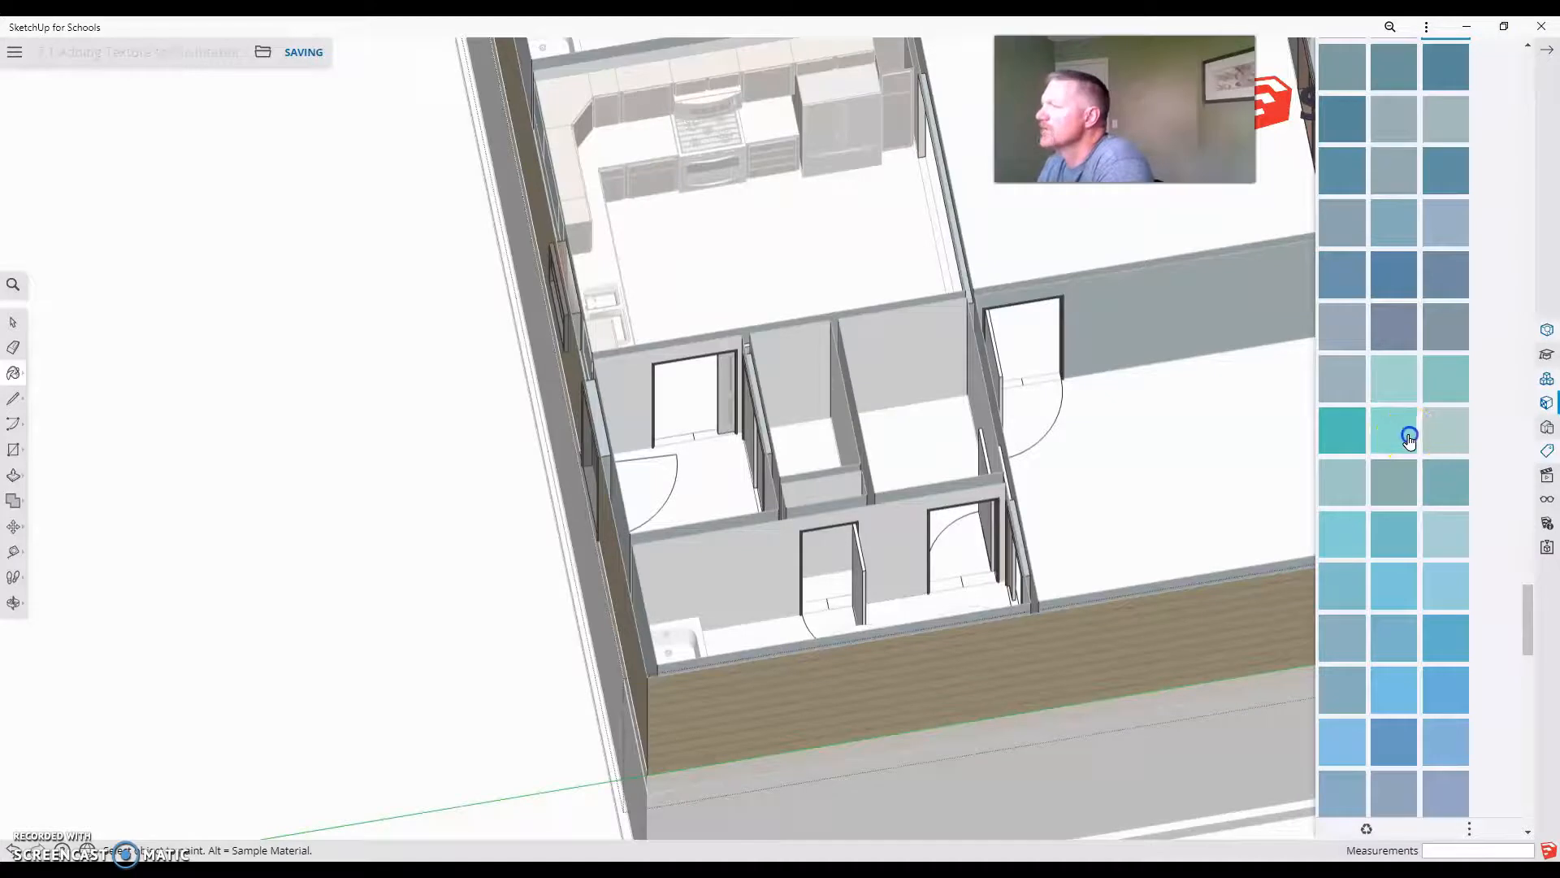
middle_drag(993, 620, 463, 624)
click(565, 414)
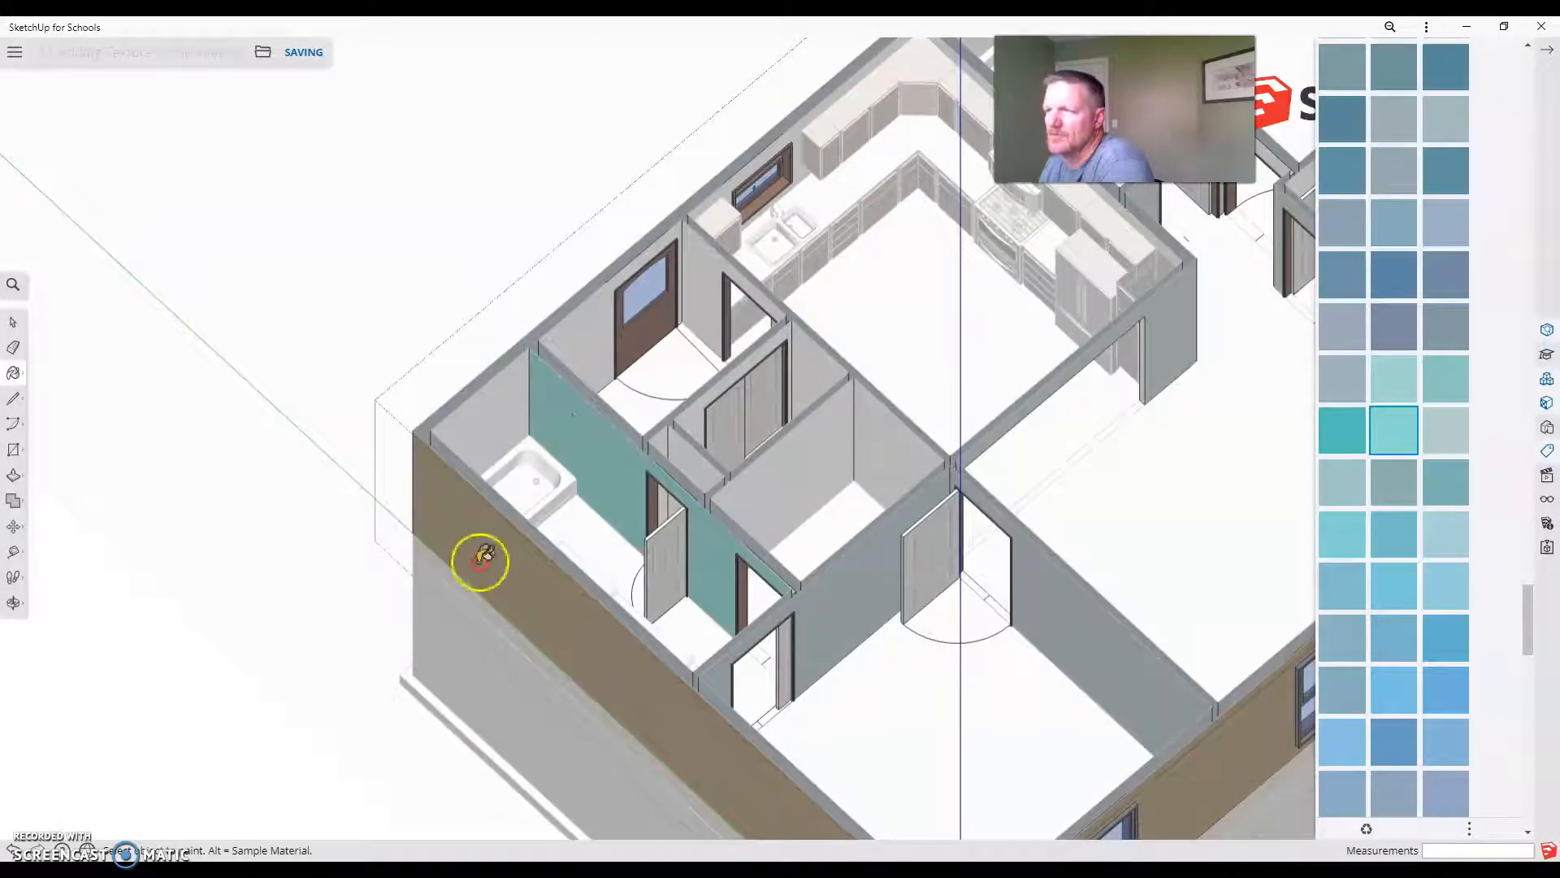
mouse_move(683, 731)
middle_down()
mouse_move(434, 585)
mouse_move(428, 669)
mouse_move(446, 685)
middle_up()
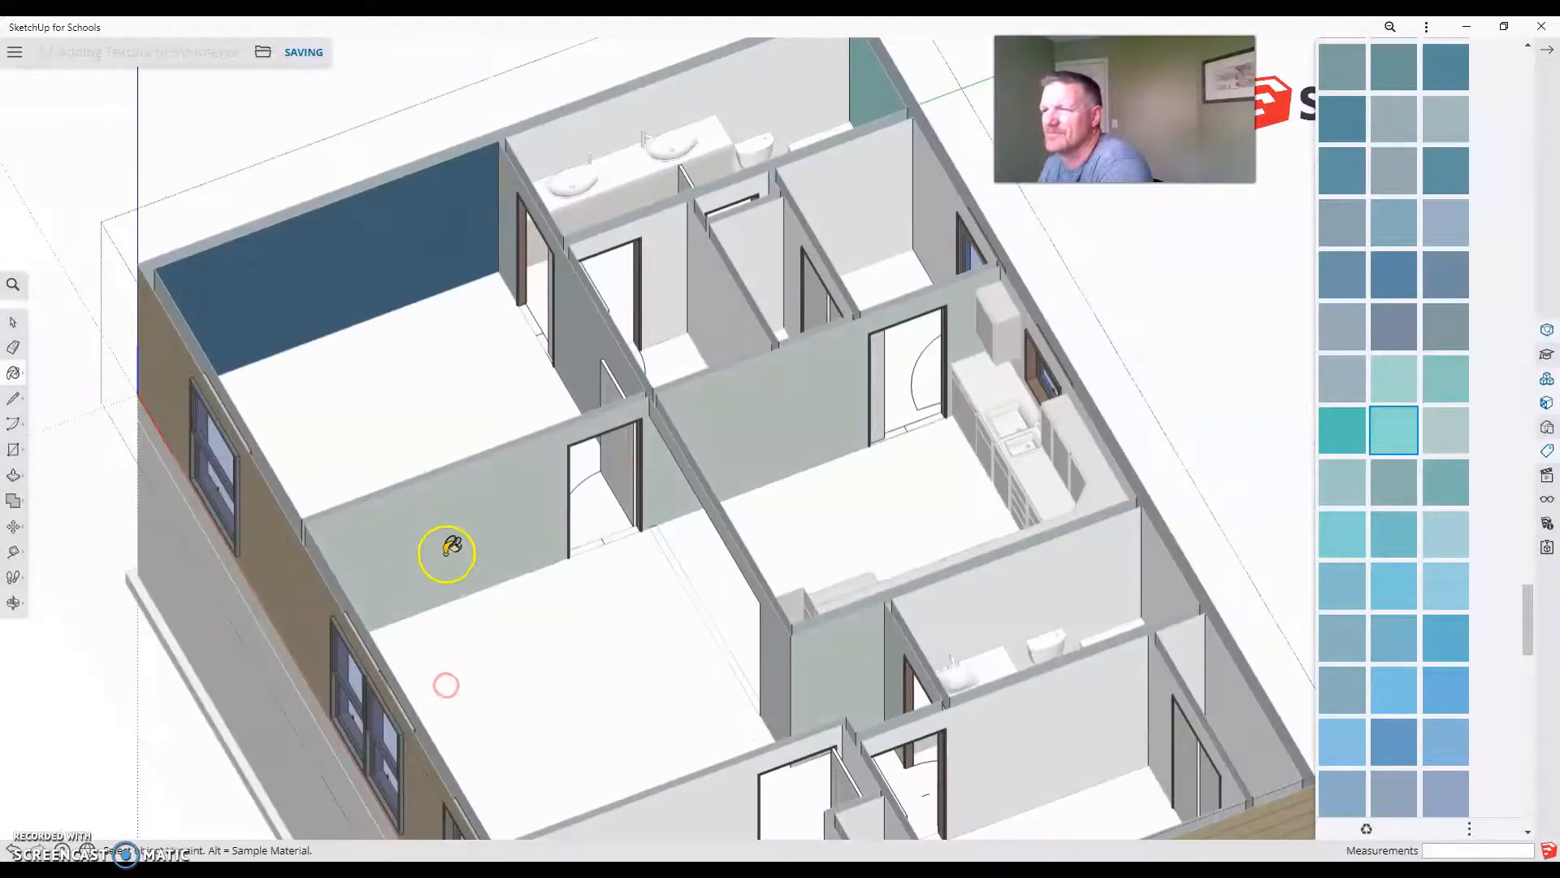
click(726, 87)
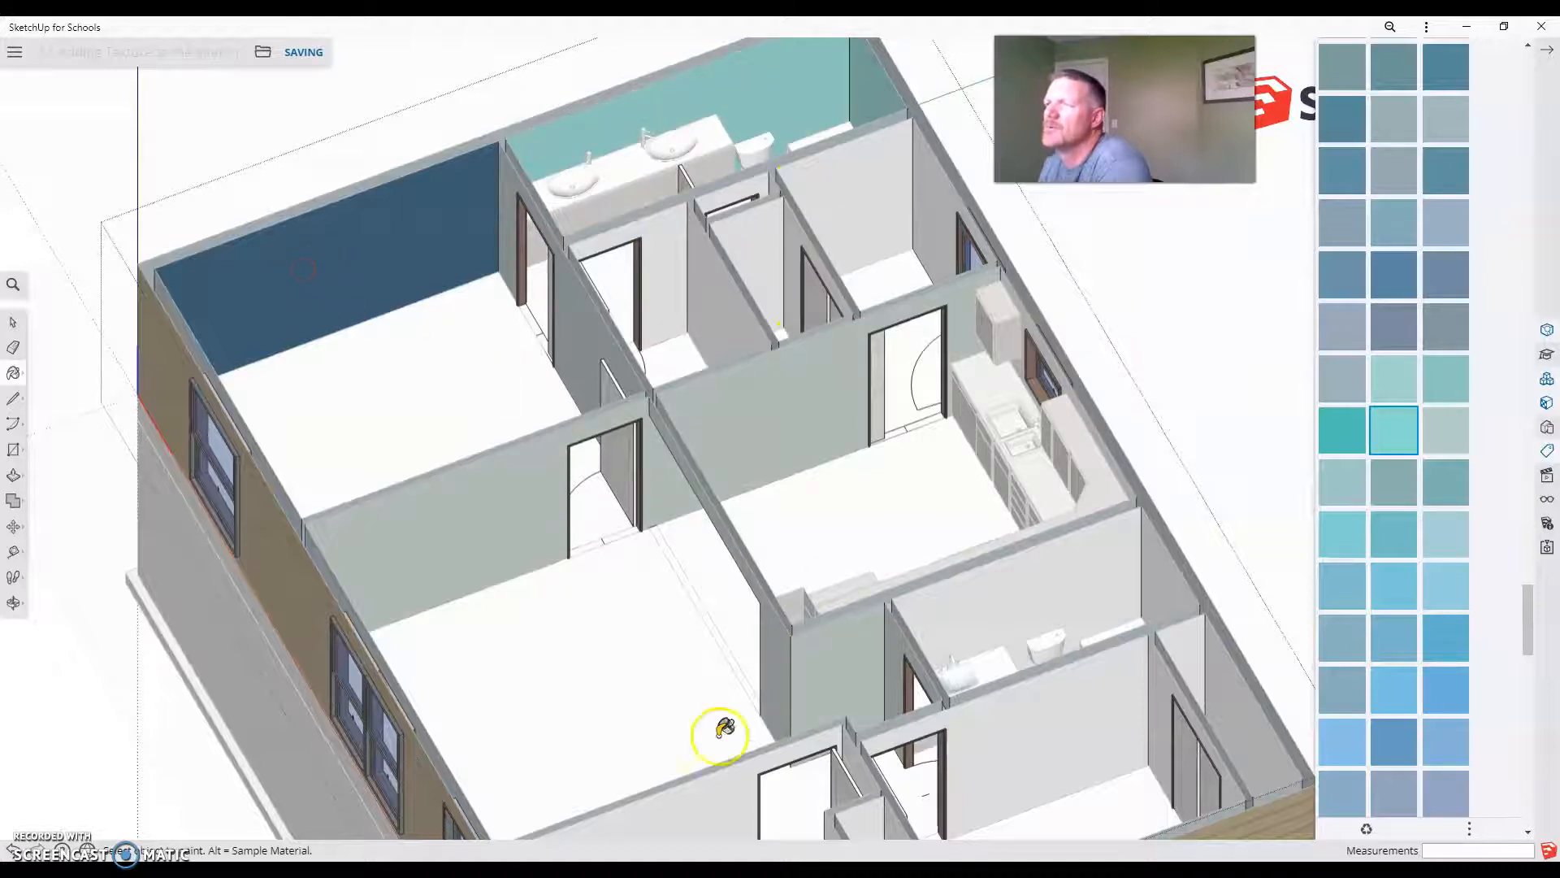
middle_drag(343, 603, 958, 687)
middle_drag(878, 415, 818, 655)
click(907, 97)
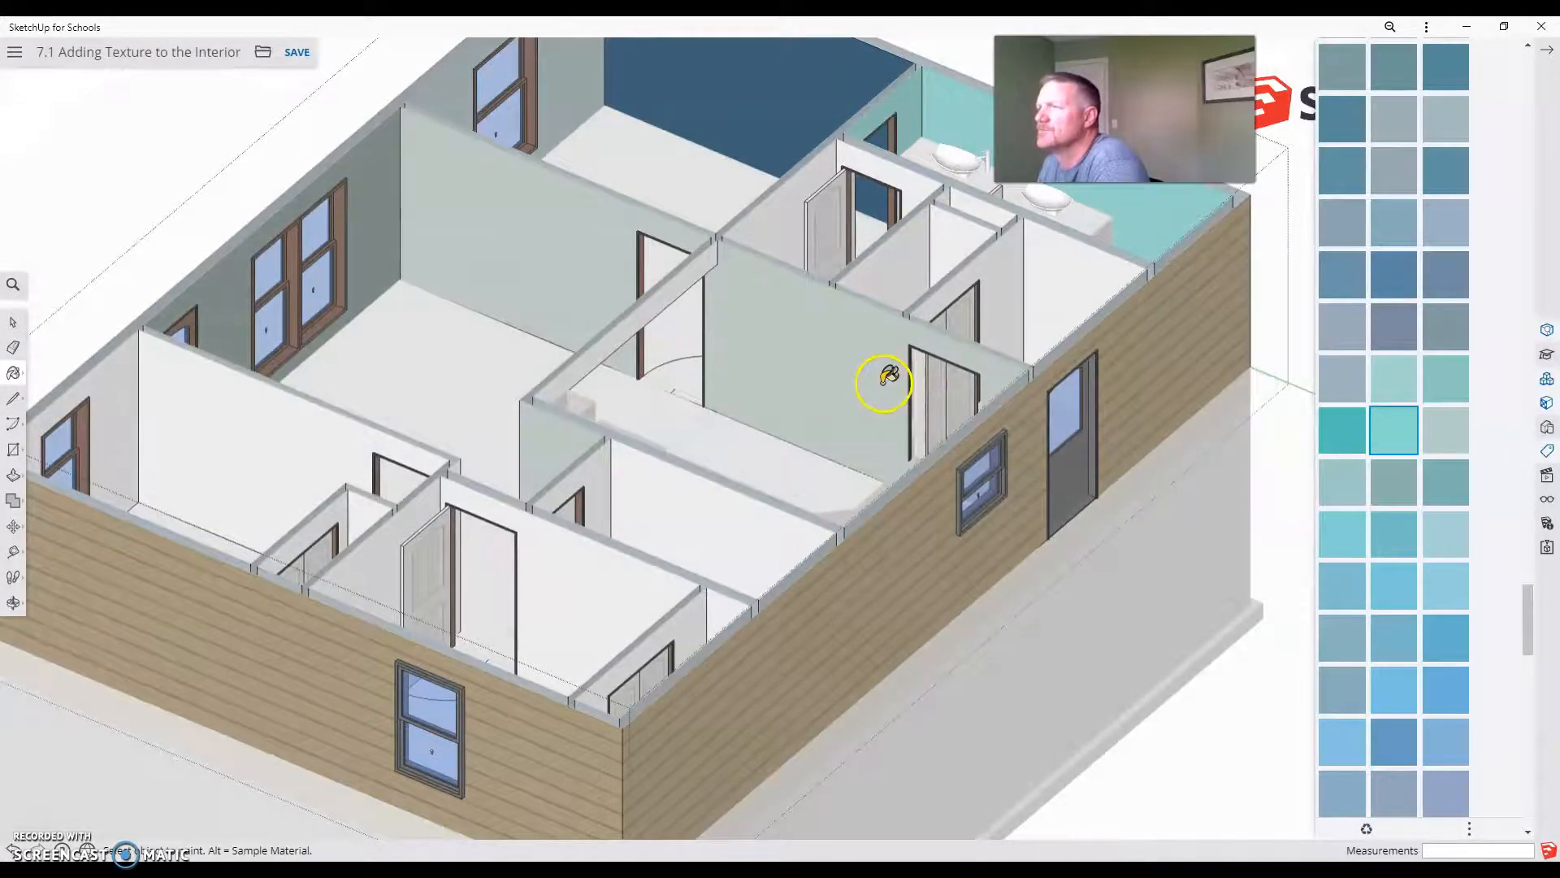
Close the wall group and open the main floor group for editing.
scroll(889, 376, down, 5)
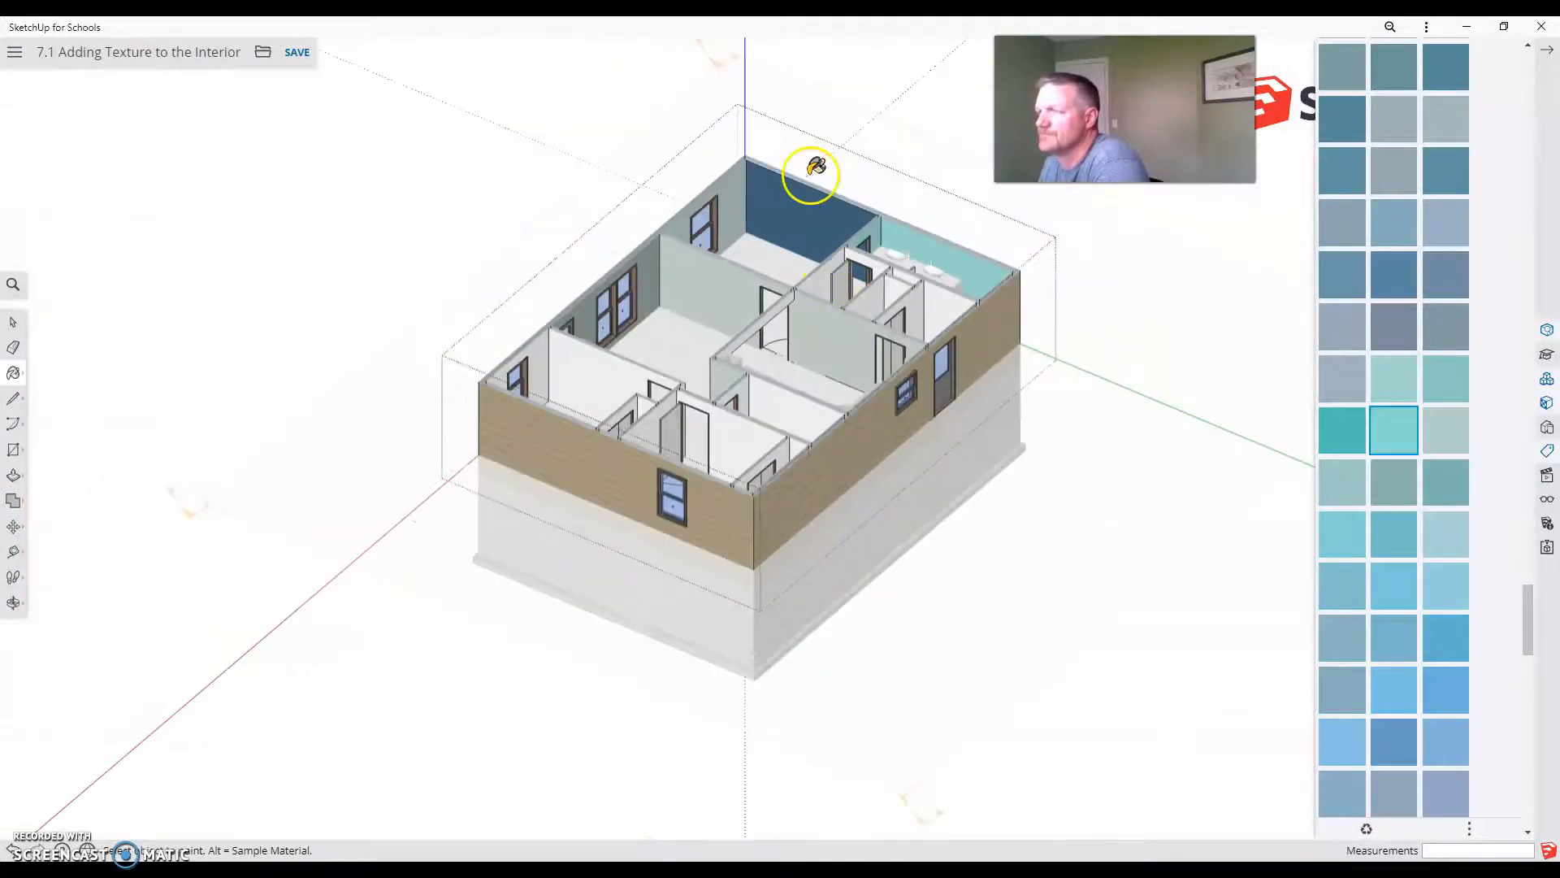
scroll(808, 167, up, 4)
scroll(821, 201, up, 6)
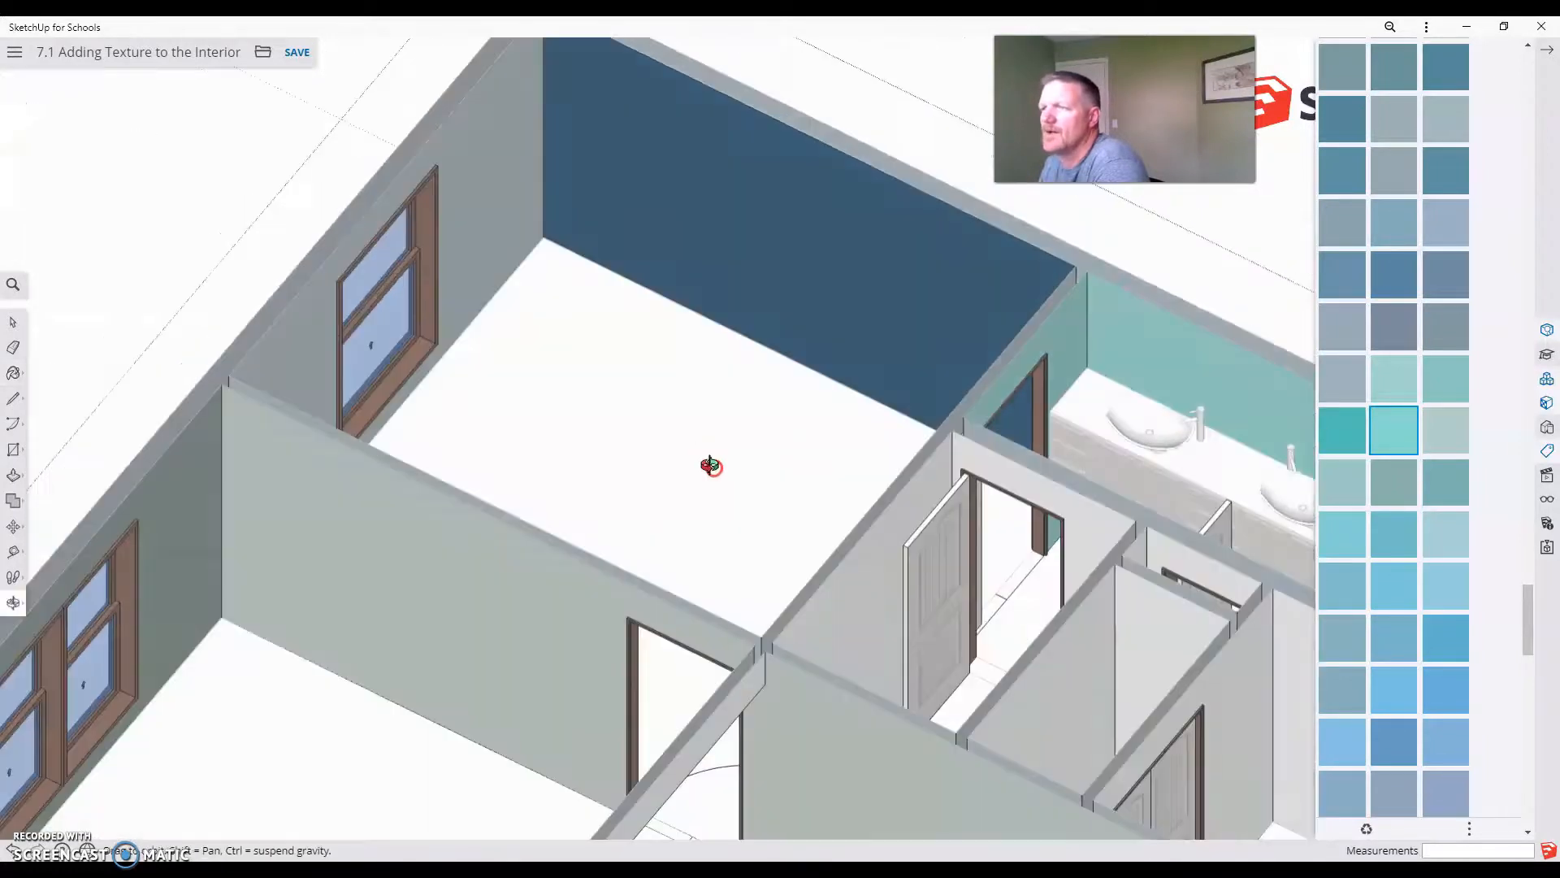
click(13, 321)
click(150, 303)
click(197, 304)
scroll(197, 304, down, 5)
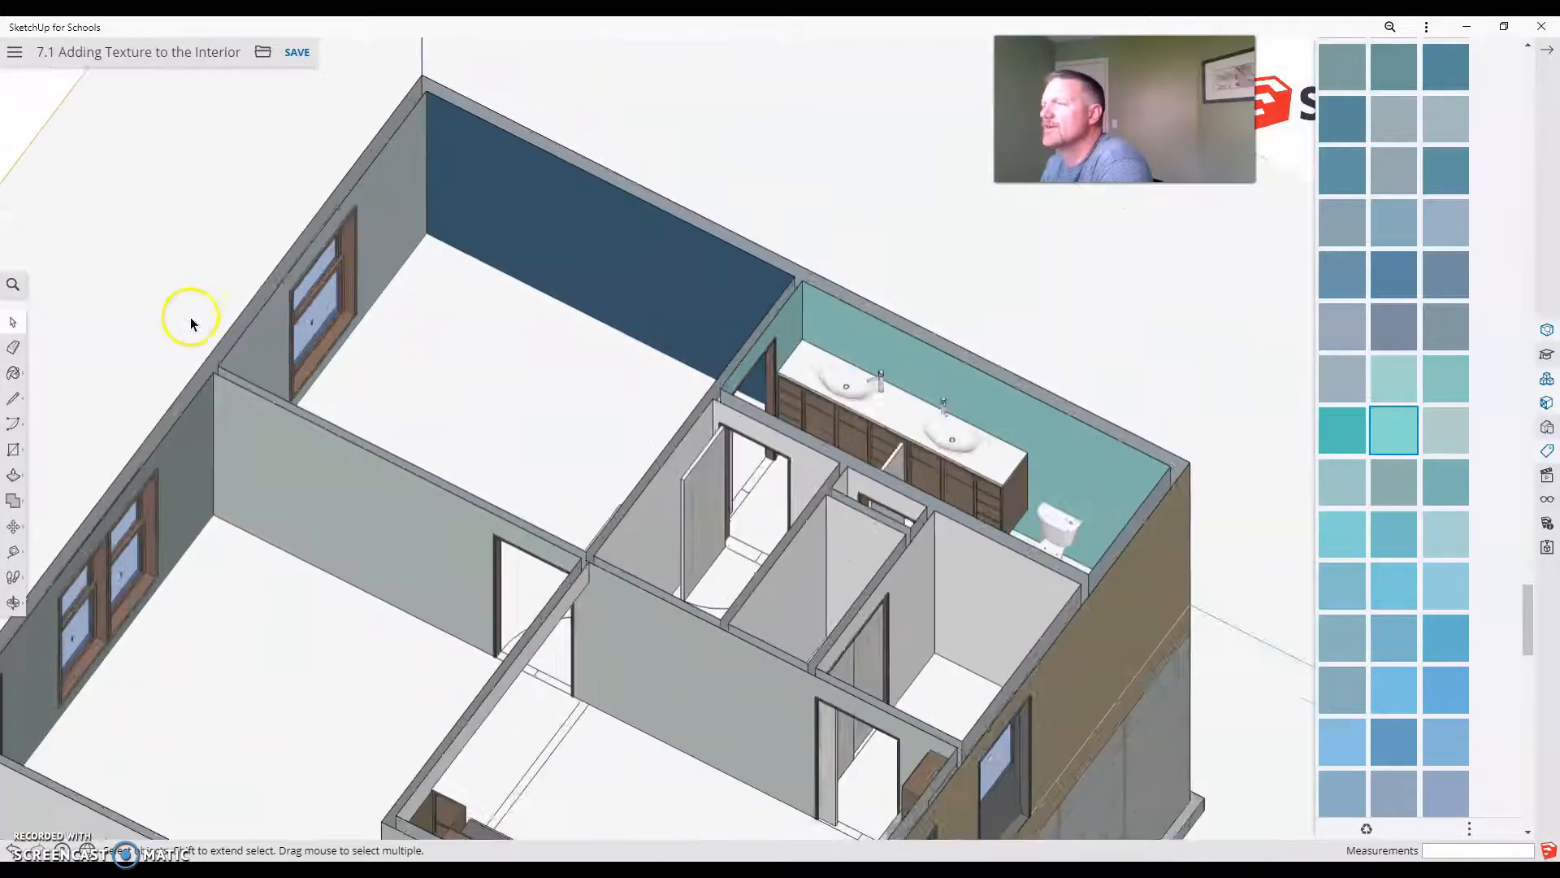
middle_drag(649, 521, 776, 407)
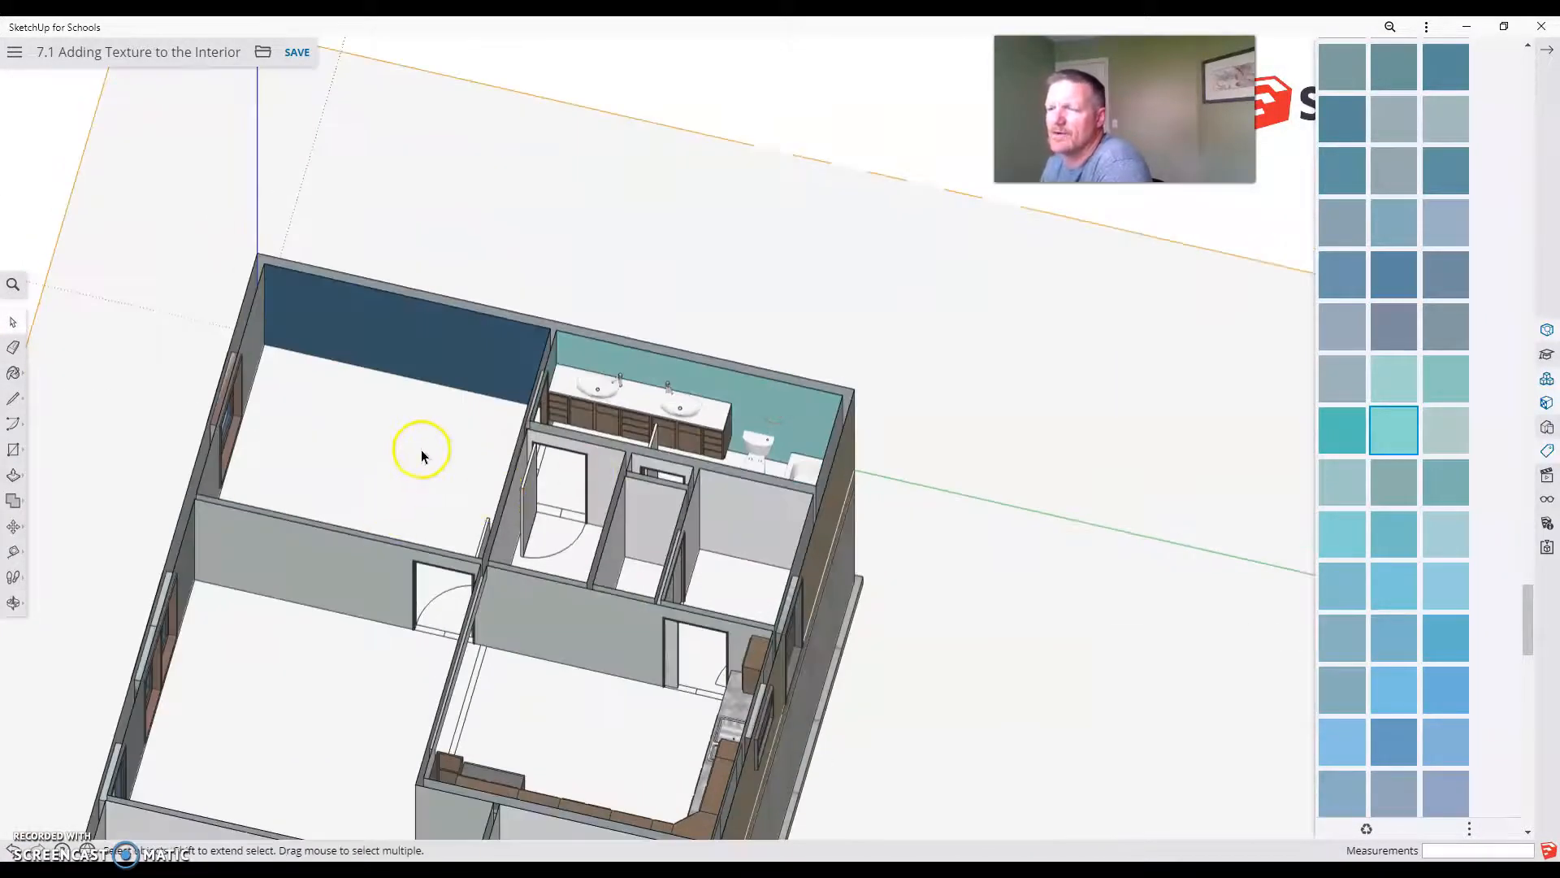
scroll(416, 608, up, 3)
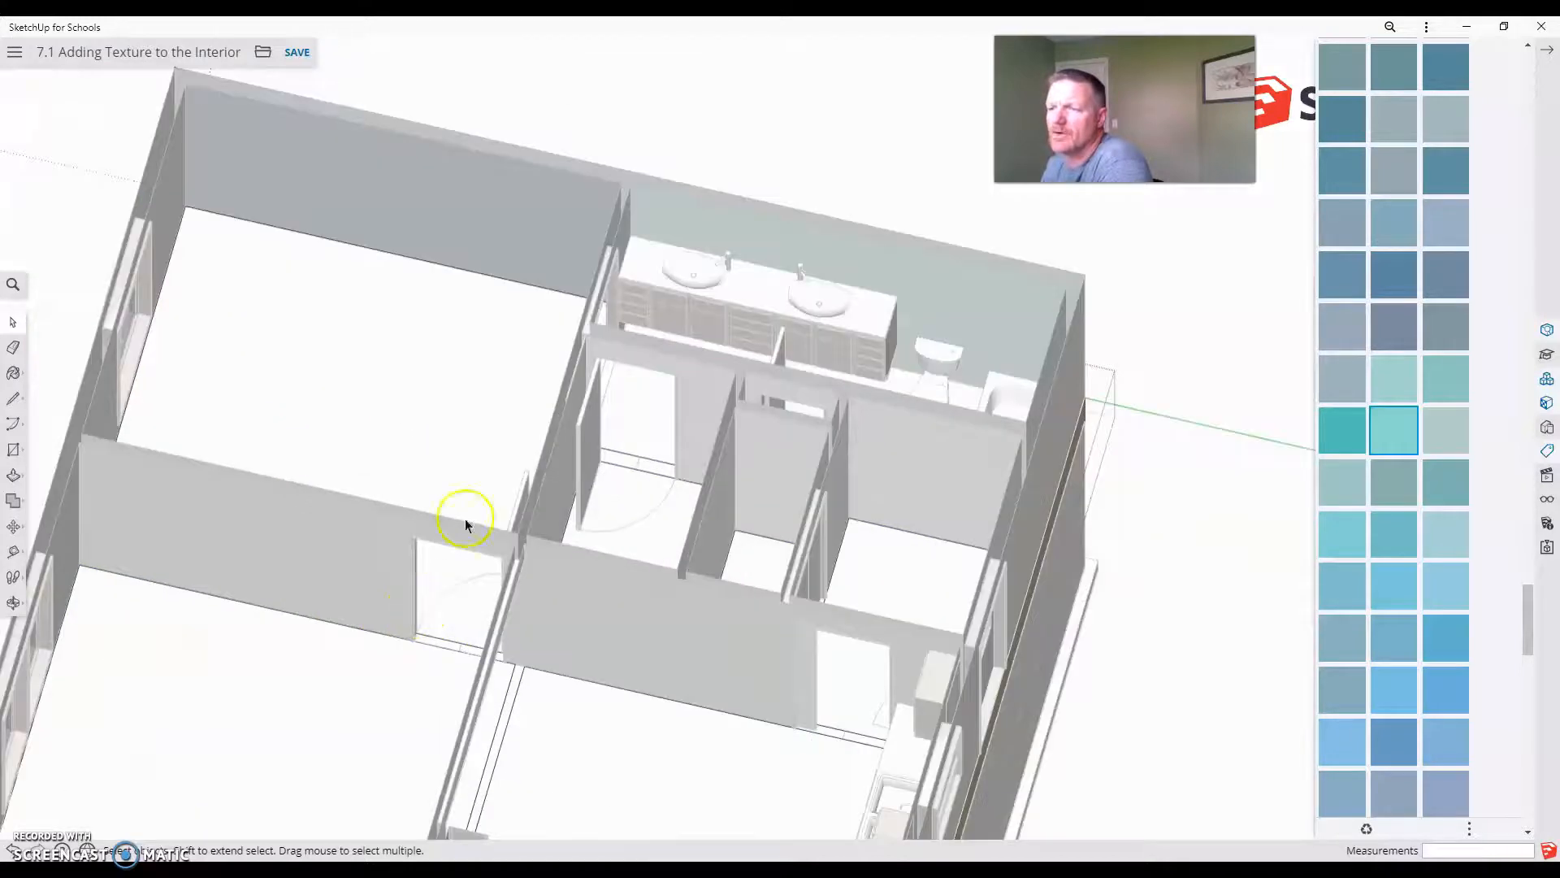
Search the online component library for "Tigressa Carpet Sample".
scroll(1513, 366, up, 15)
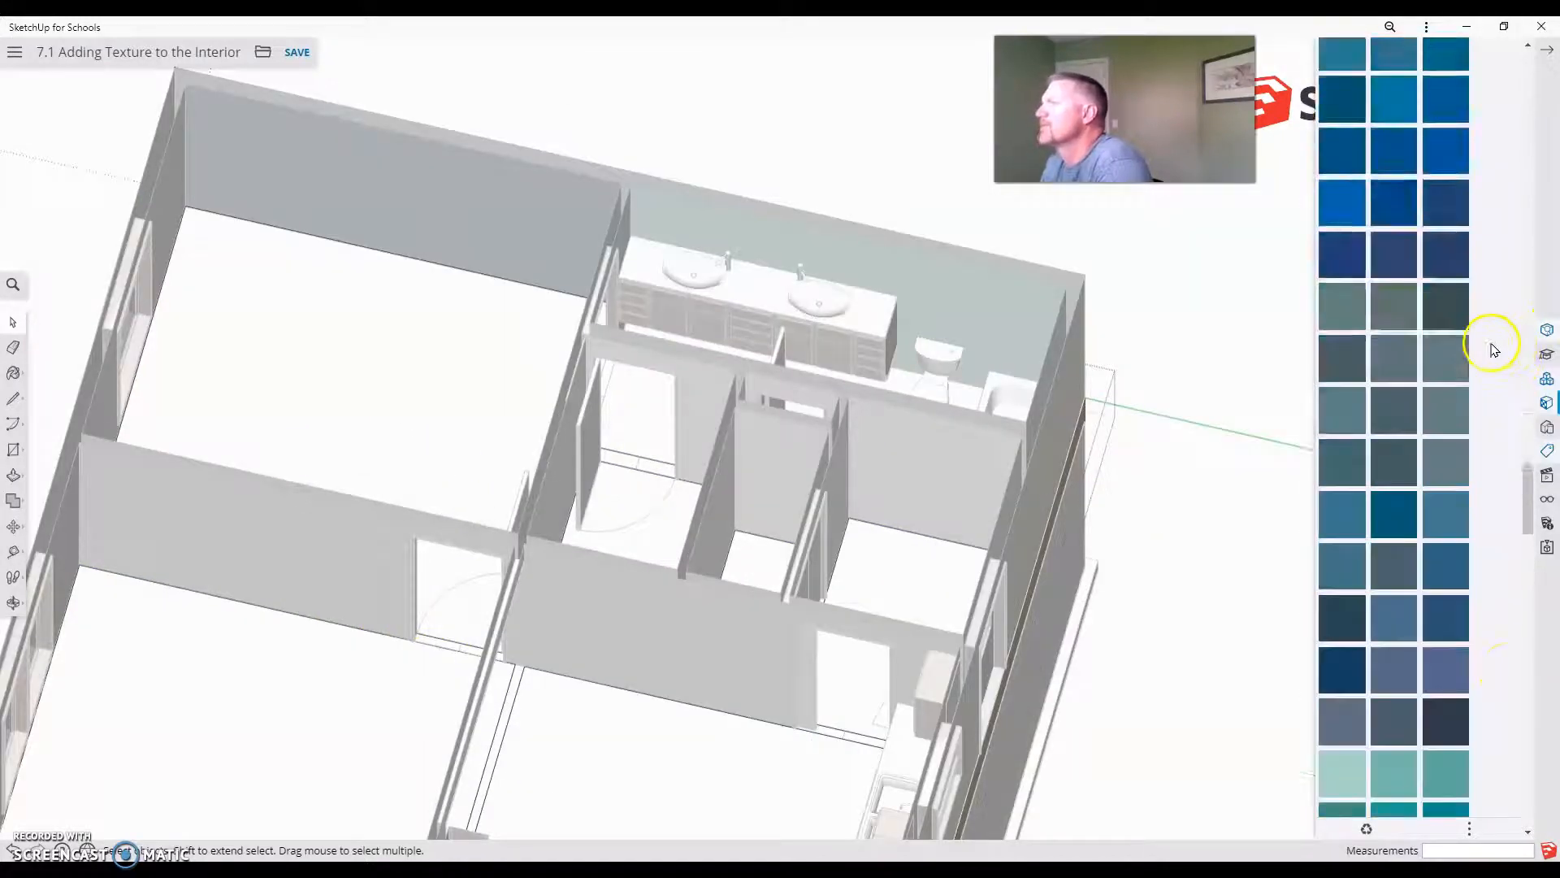
scroll(1487, 351, up, 15)
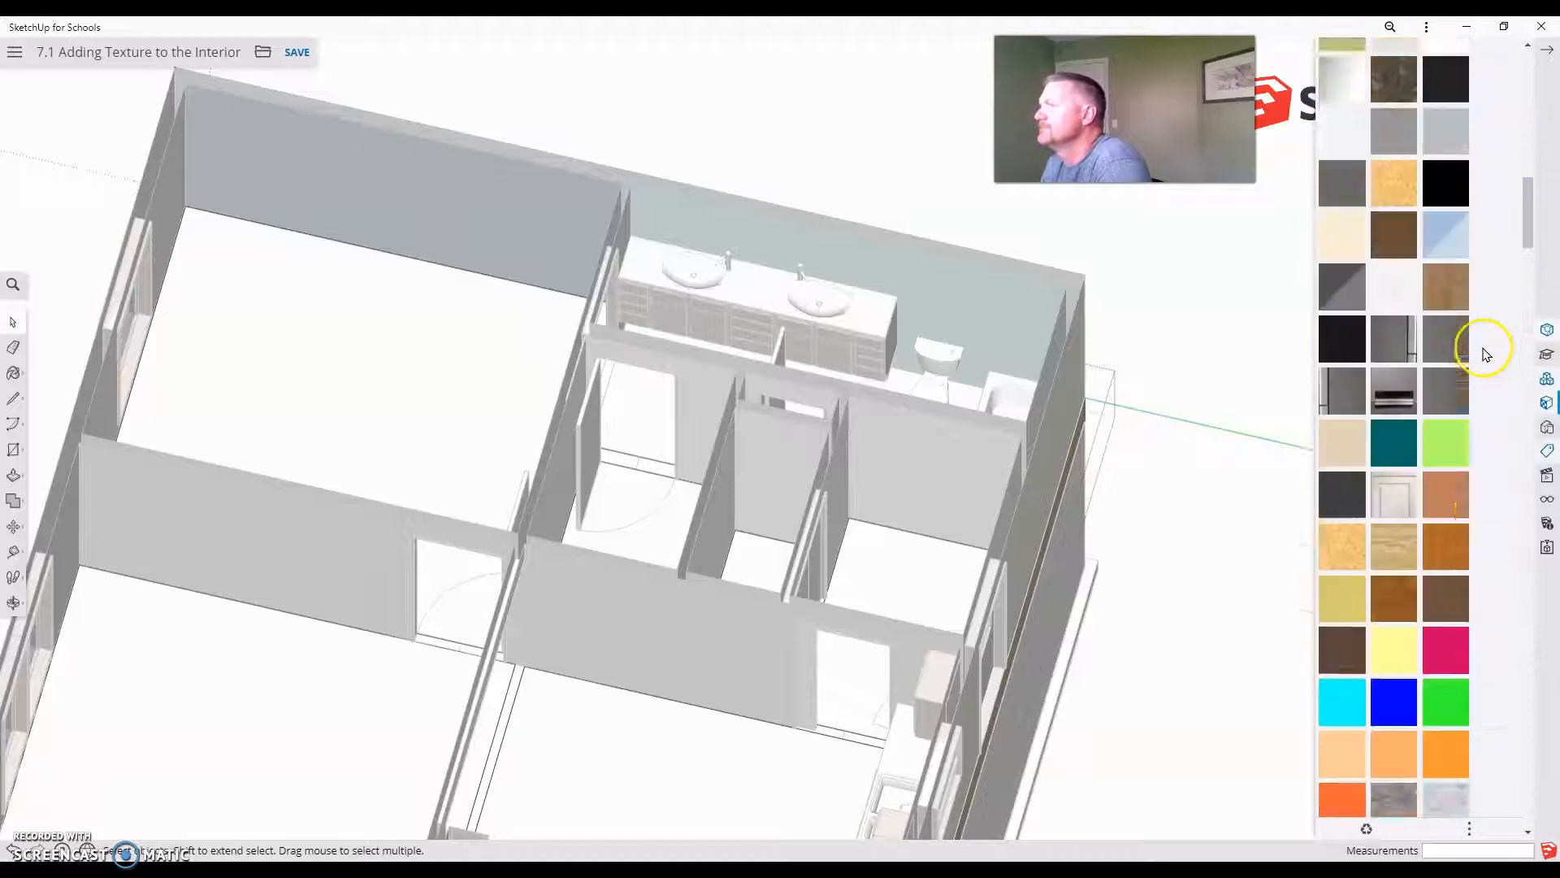
scroll(1480, 355, up, 5)
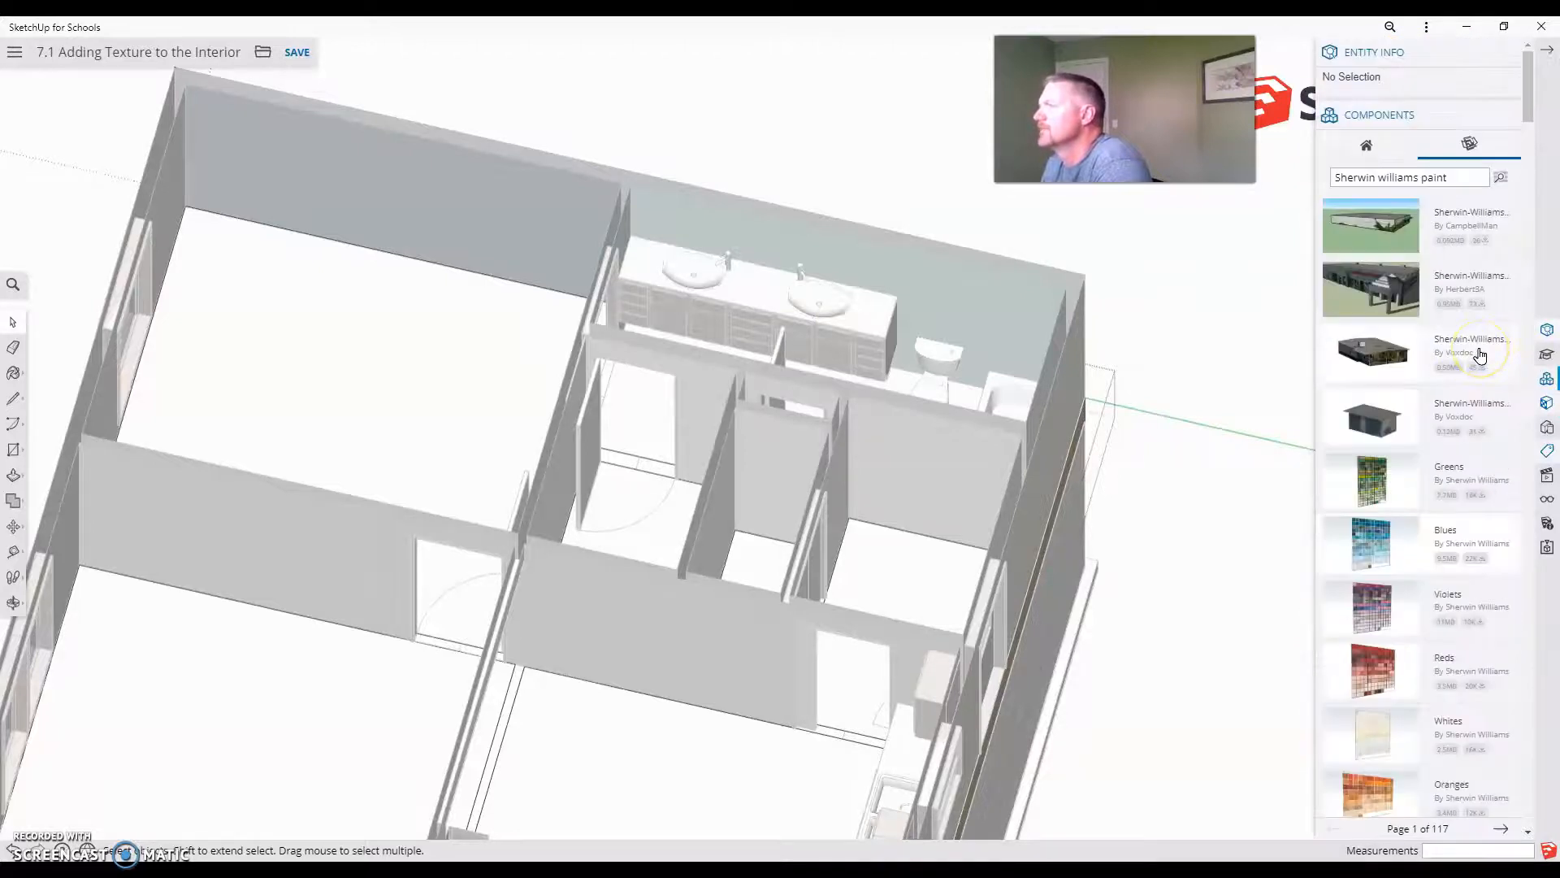
scroll(1481, 355, down, 15)
scroll(1476, 357, up, 13)
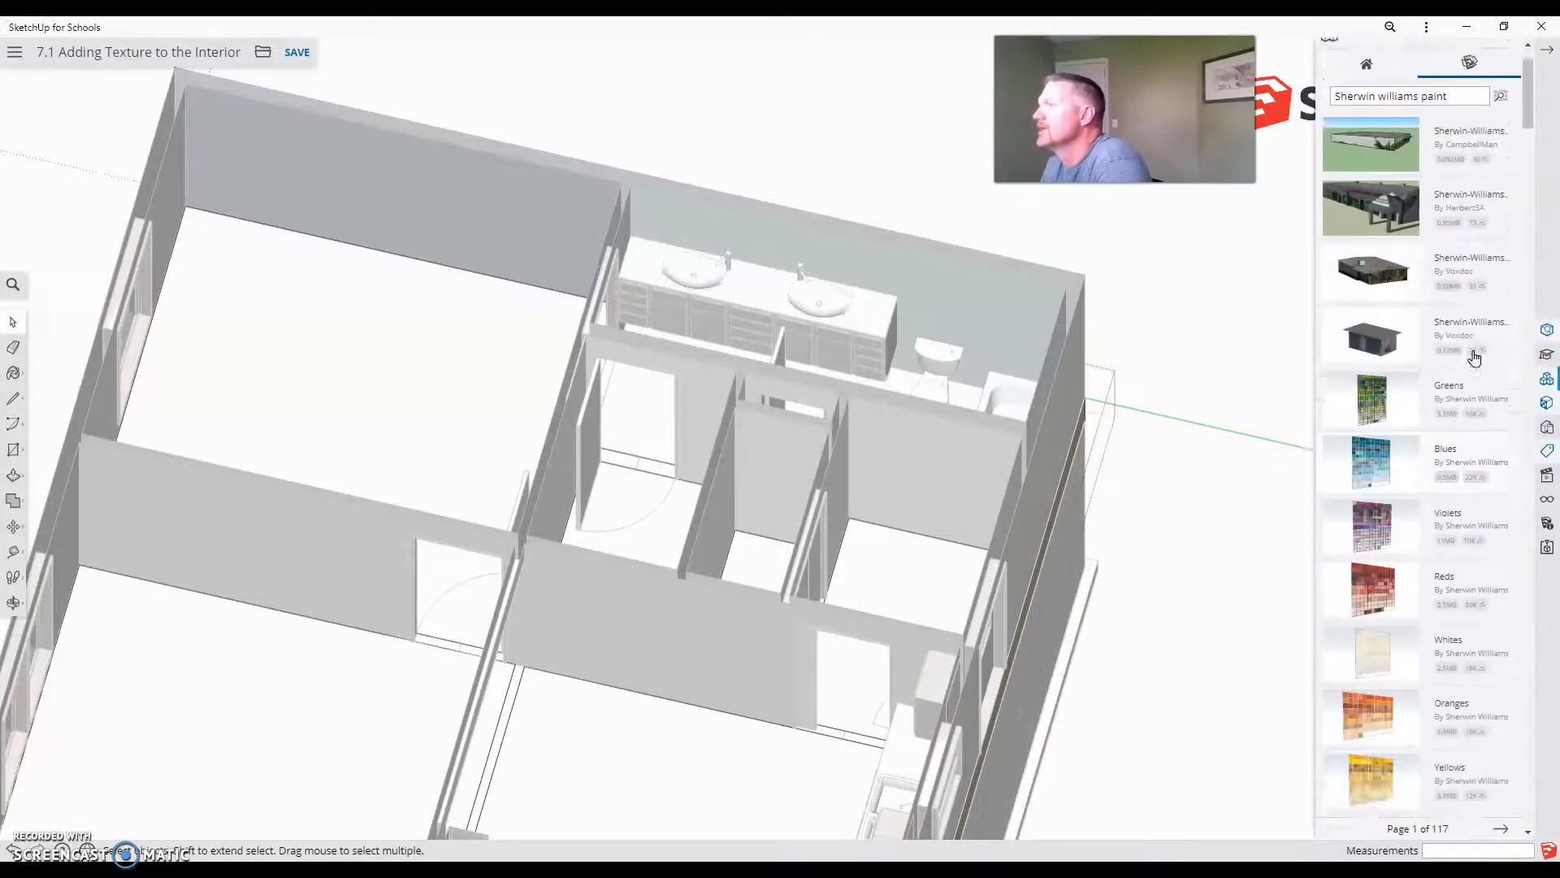
scroll(1474, 357, up, 3)
drag(1463, 177, 1333, 179)
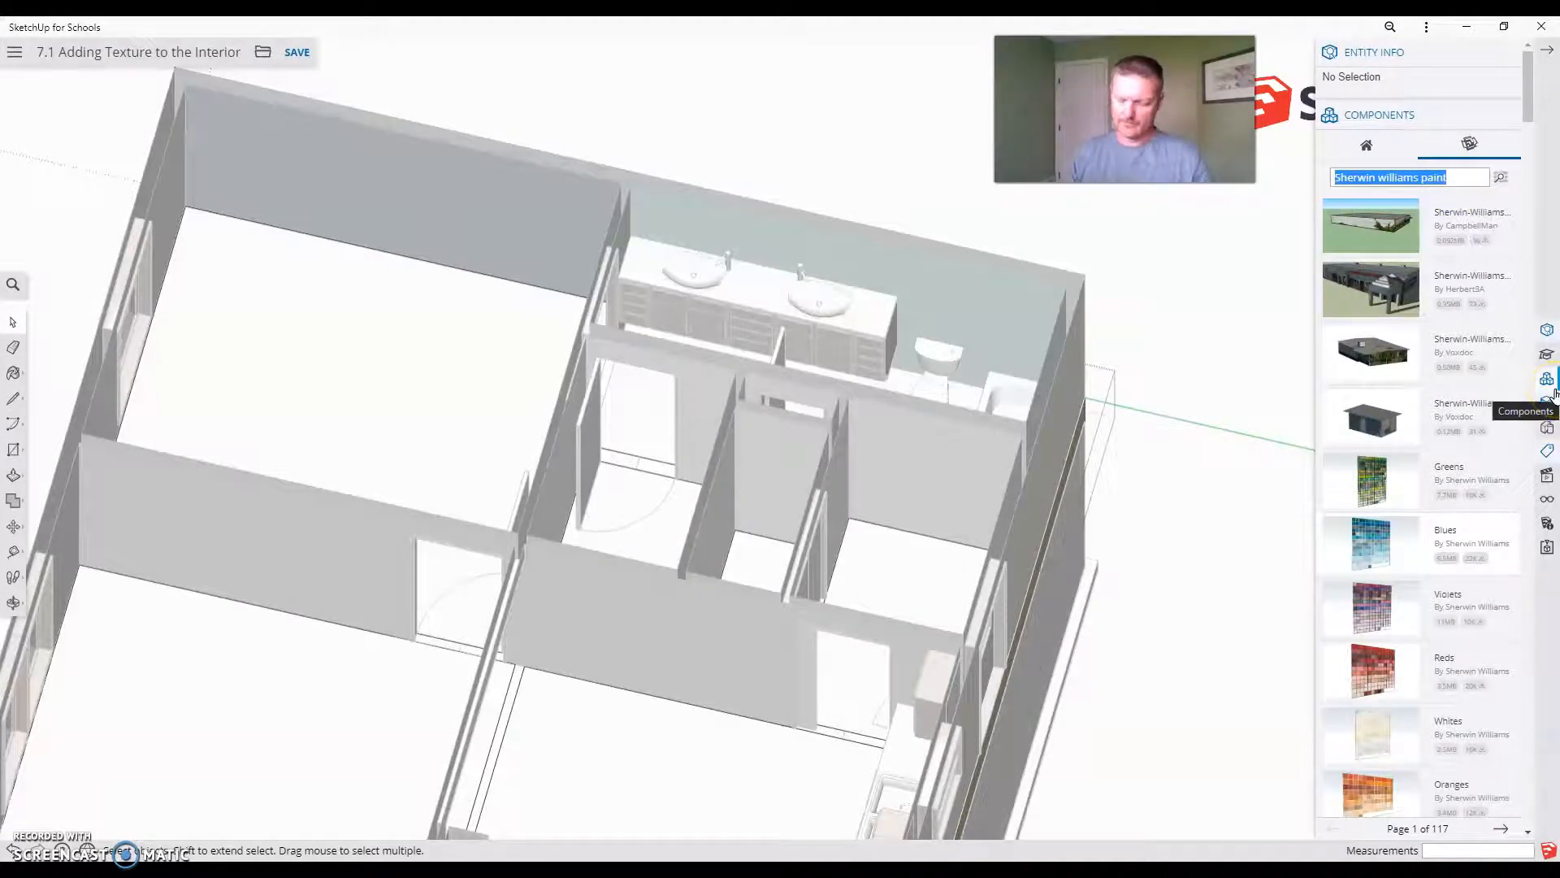
text(Tigressa Carpet Sample)
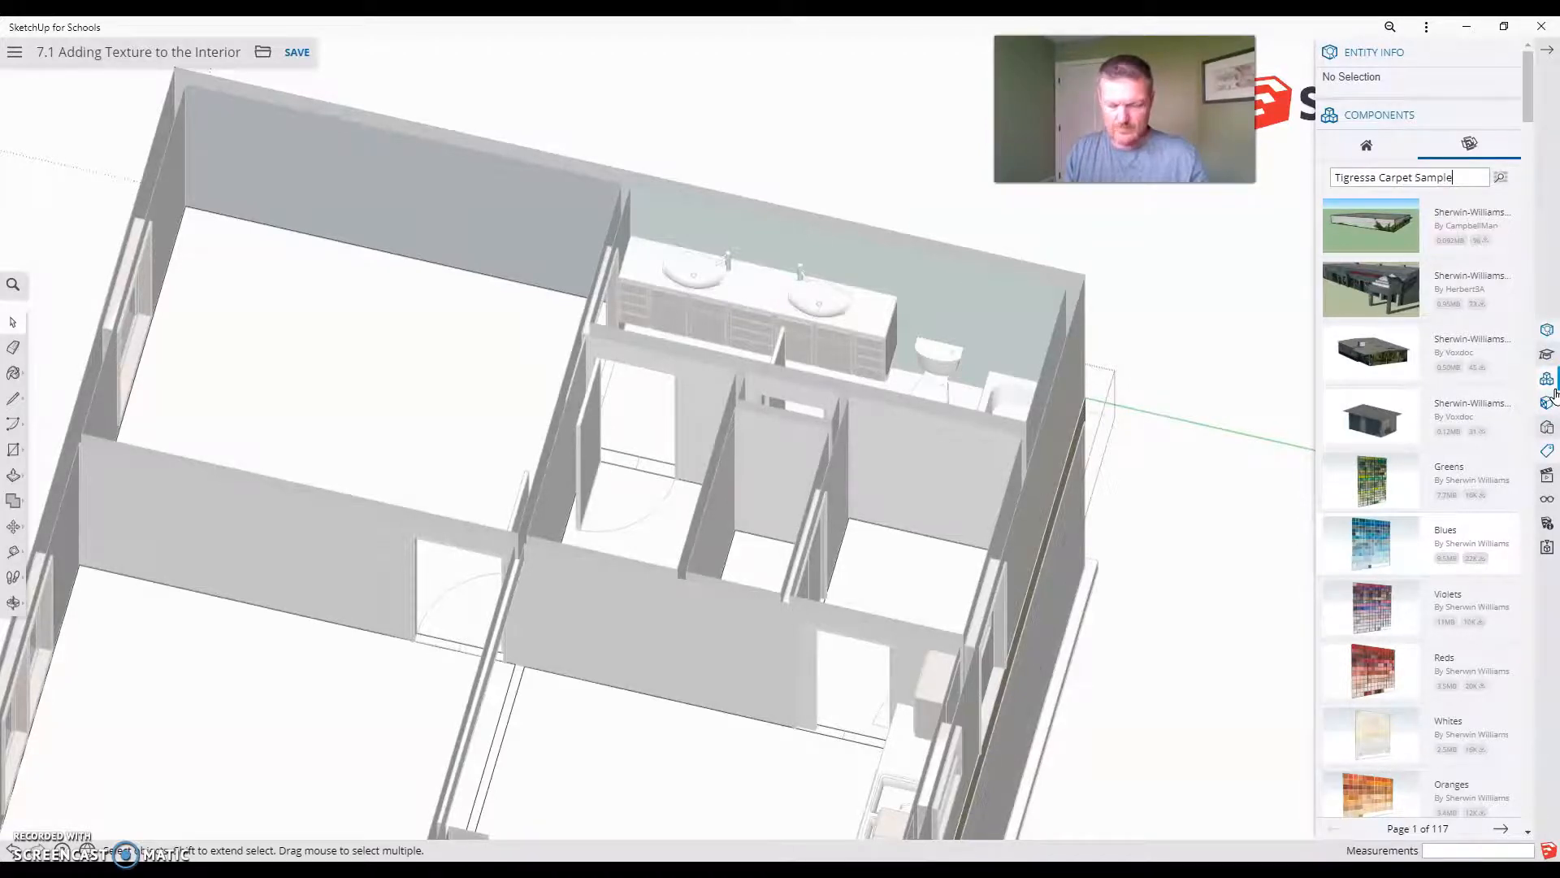
key(Return)
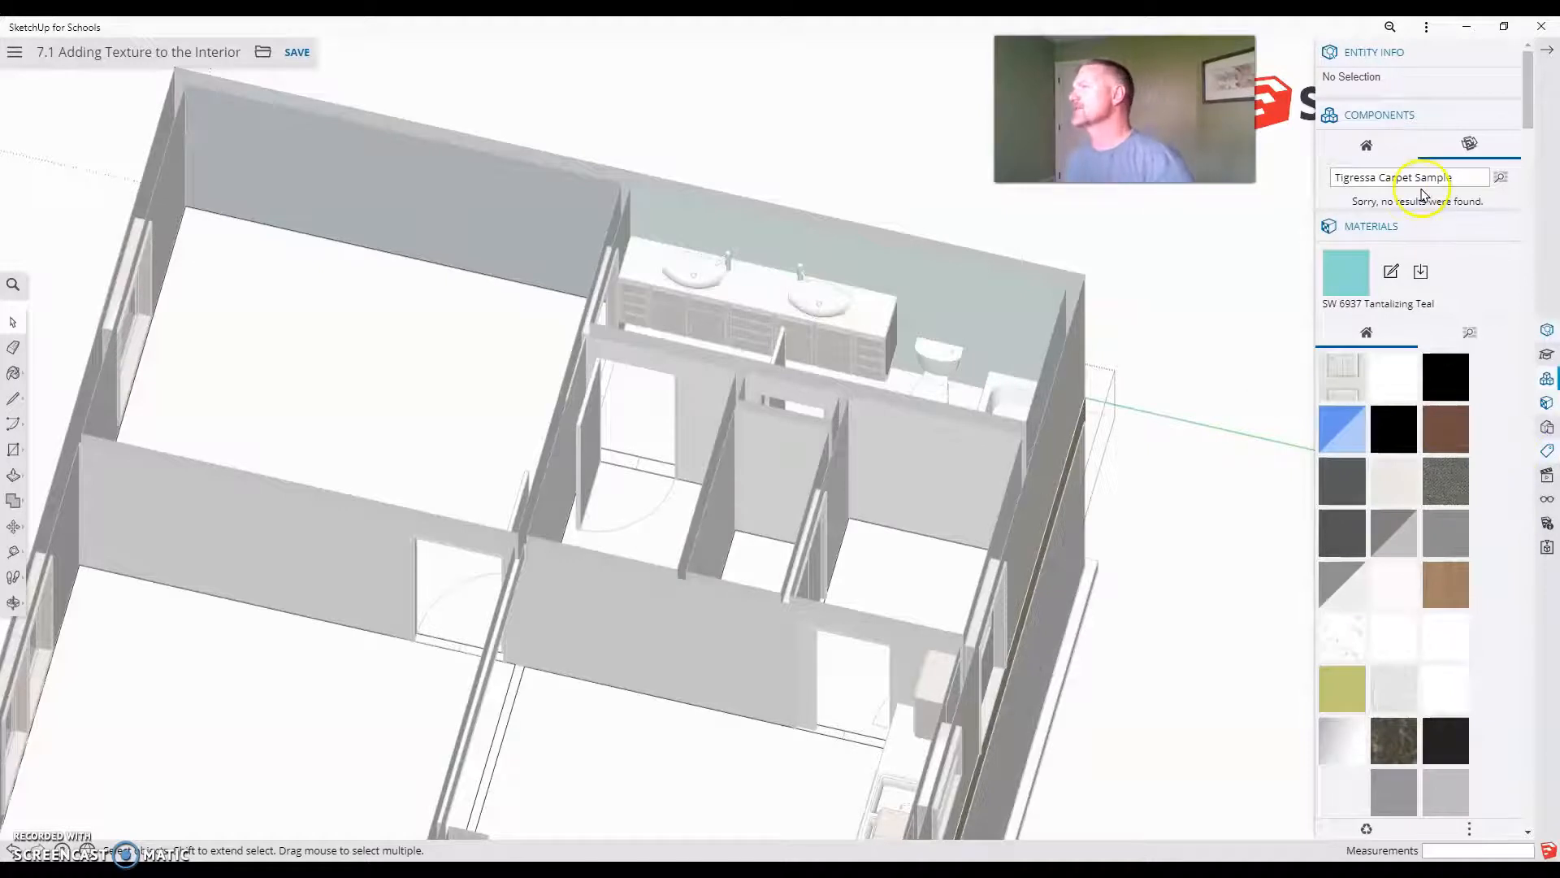
Search the online component library for "Carpet Samples" and browse both pages of results.
drag(1465, 179, 1318, 185)
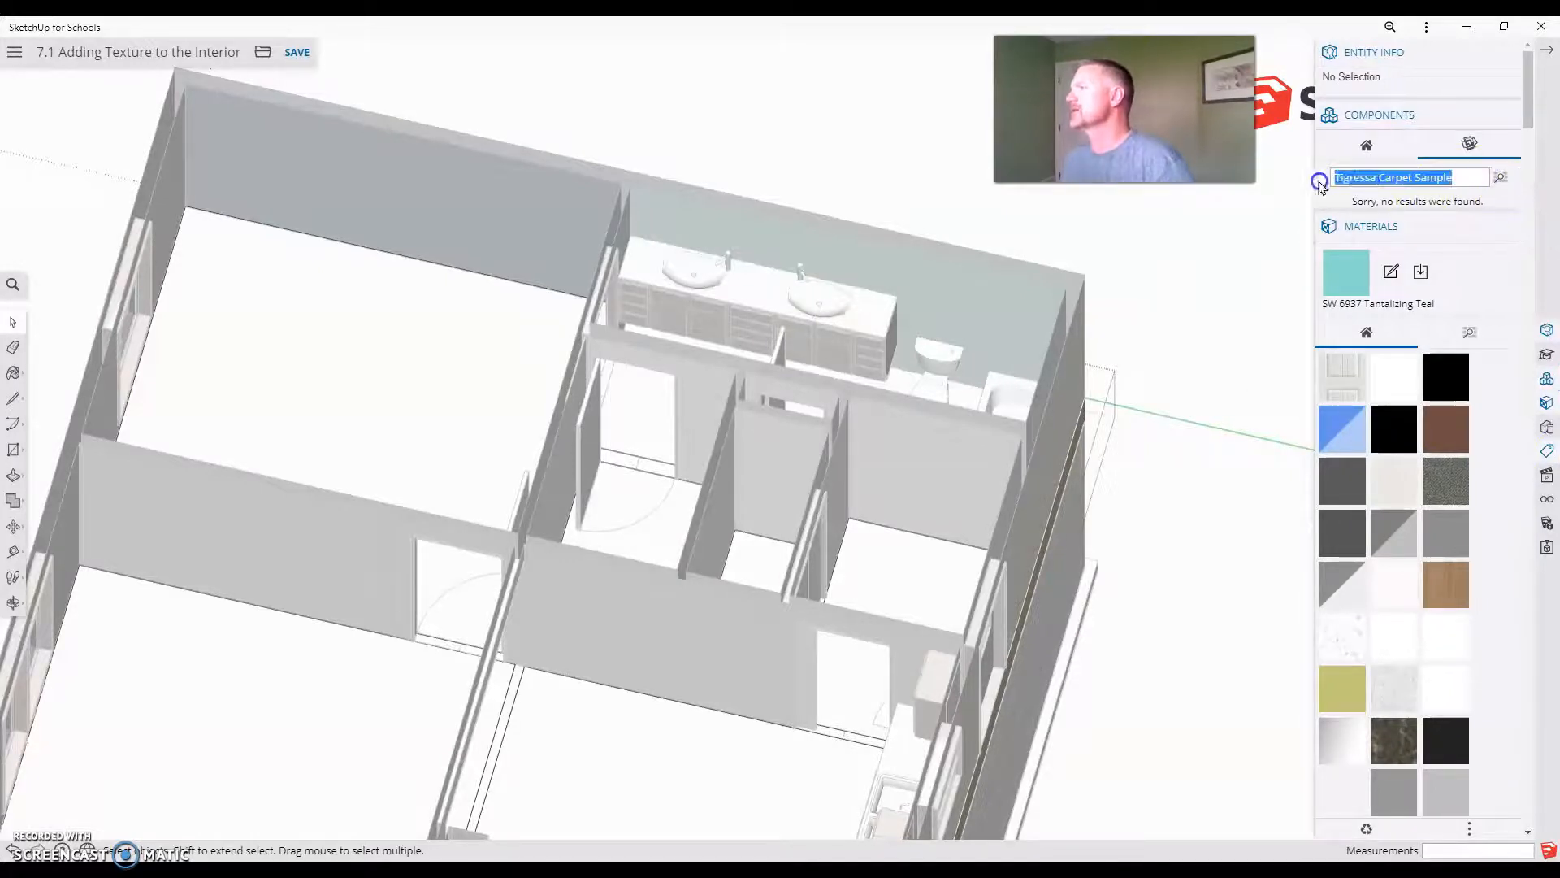
text(Carp)
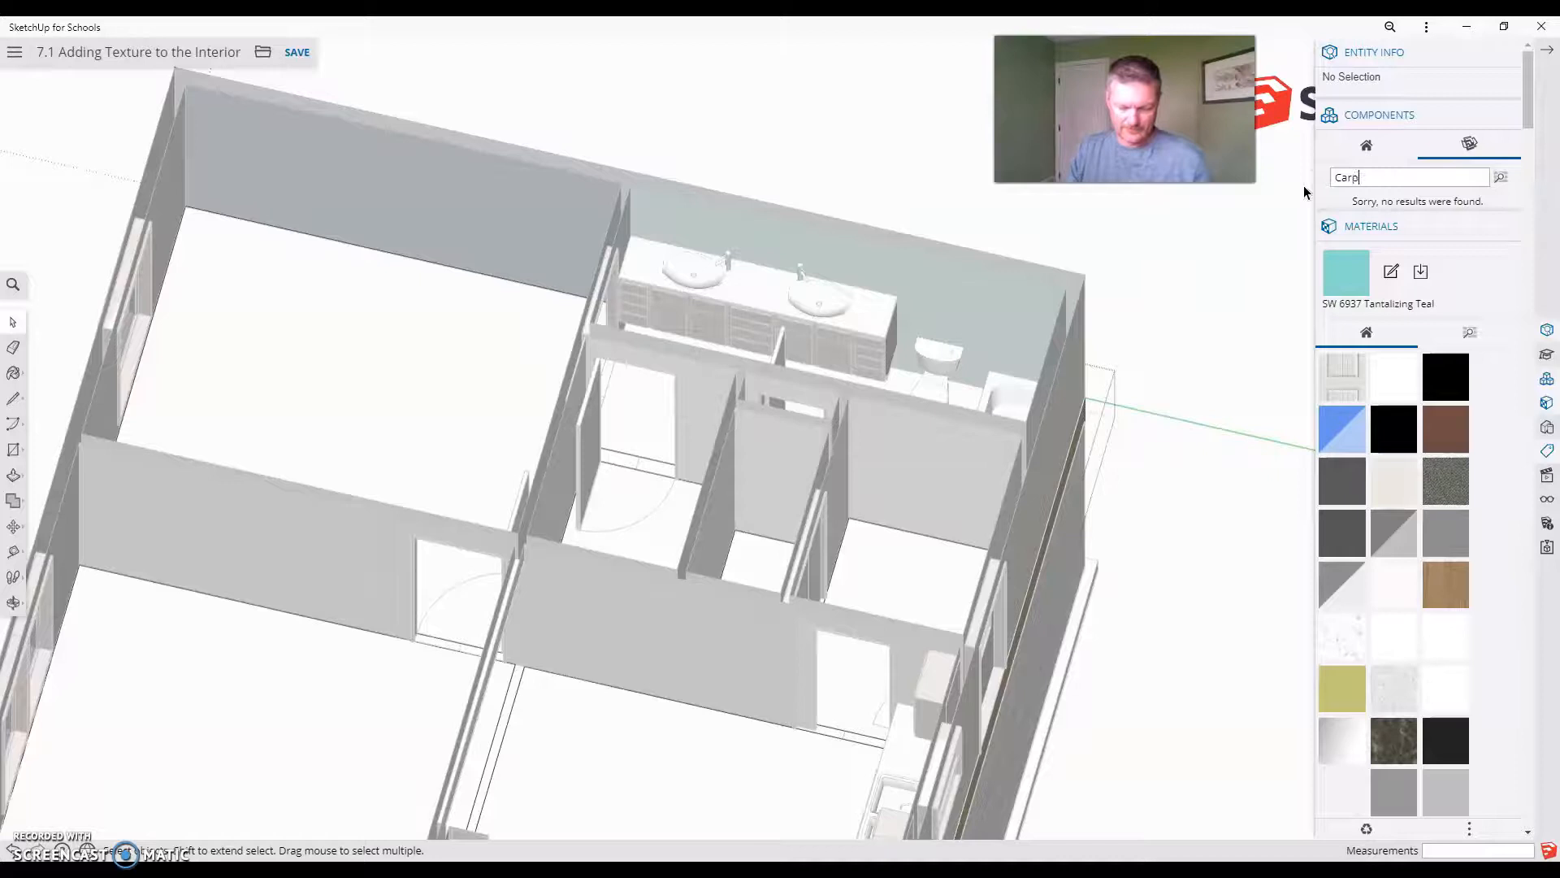
text(et Samples)
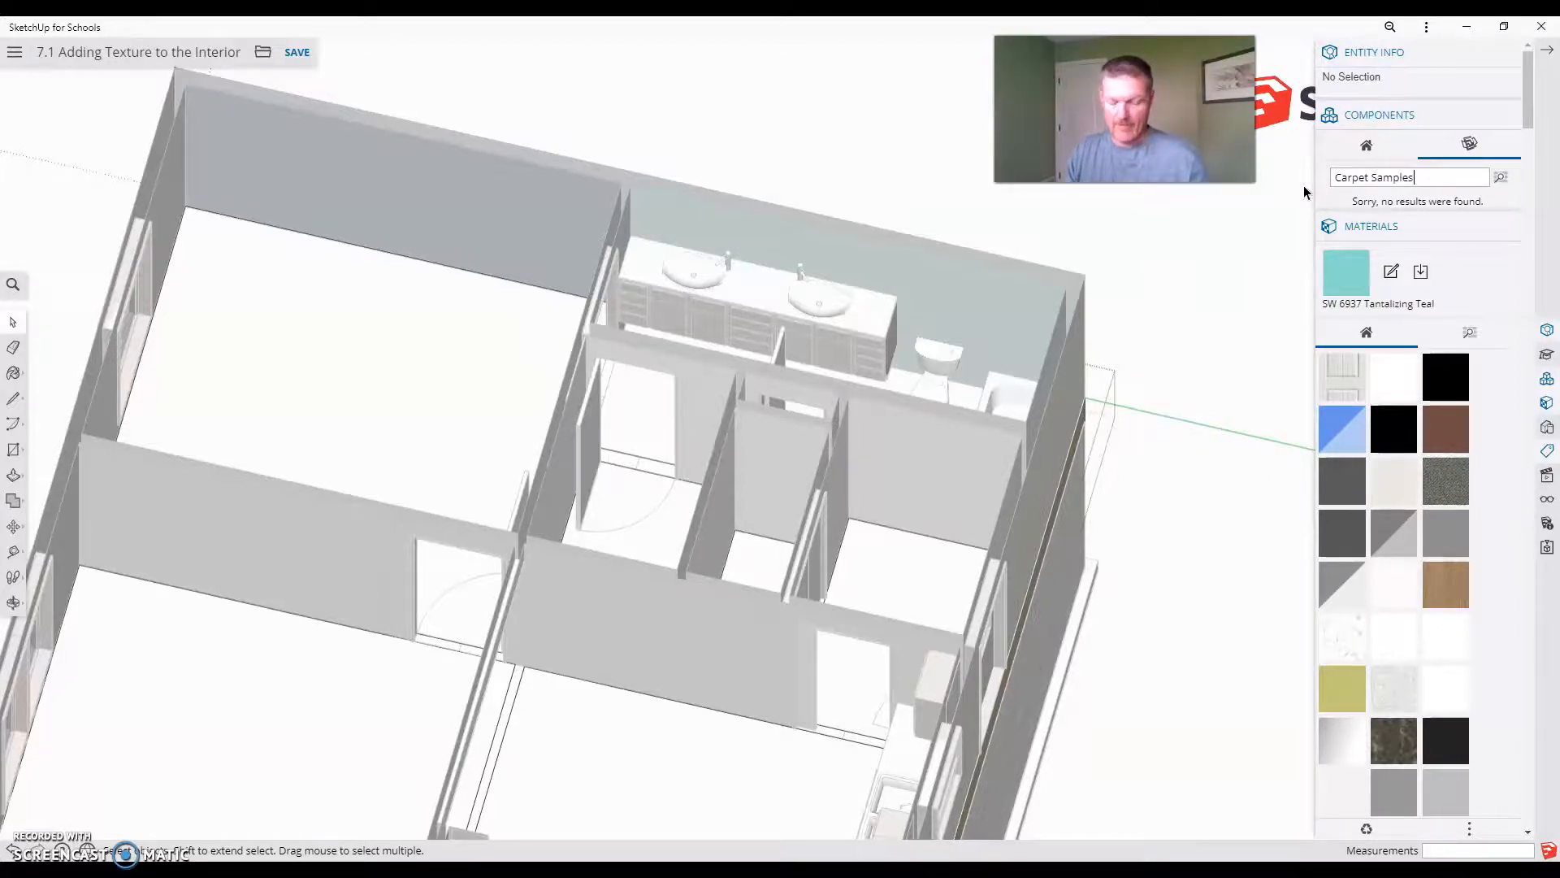
key(Return)
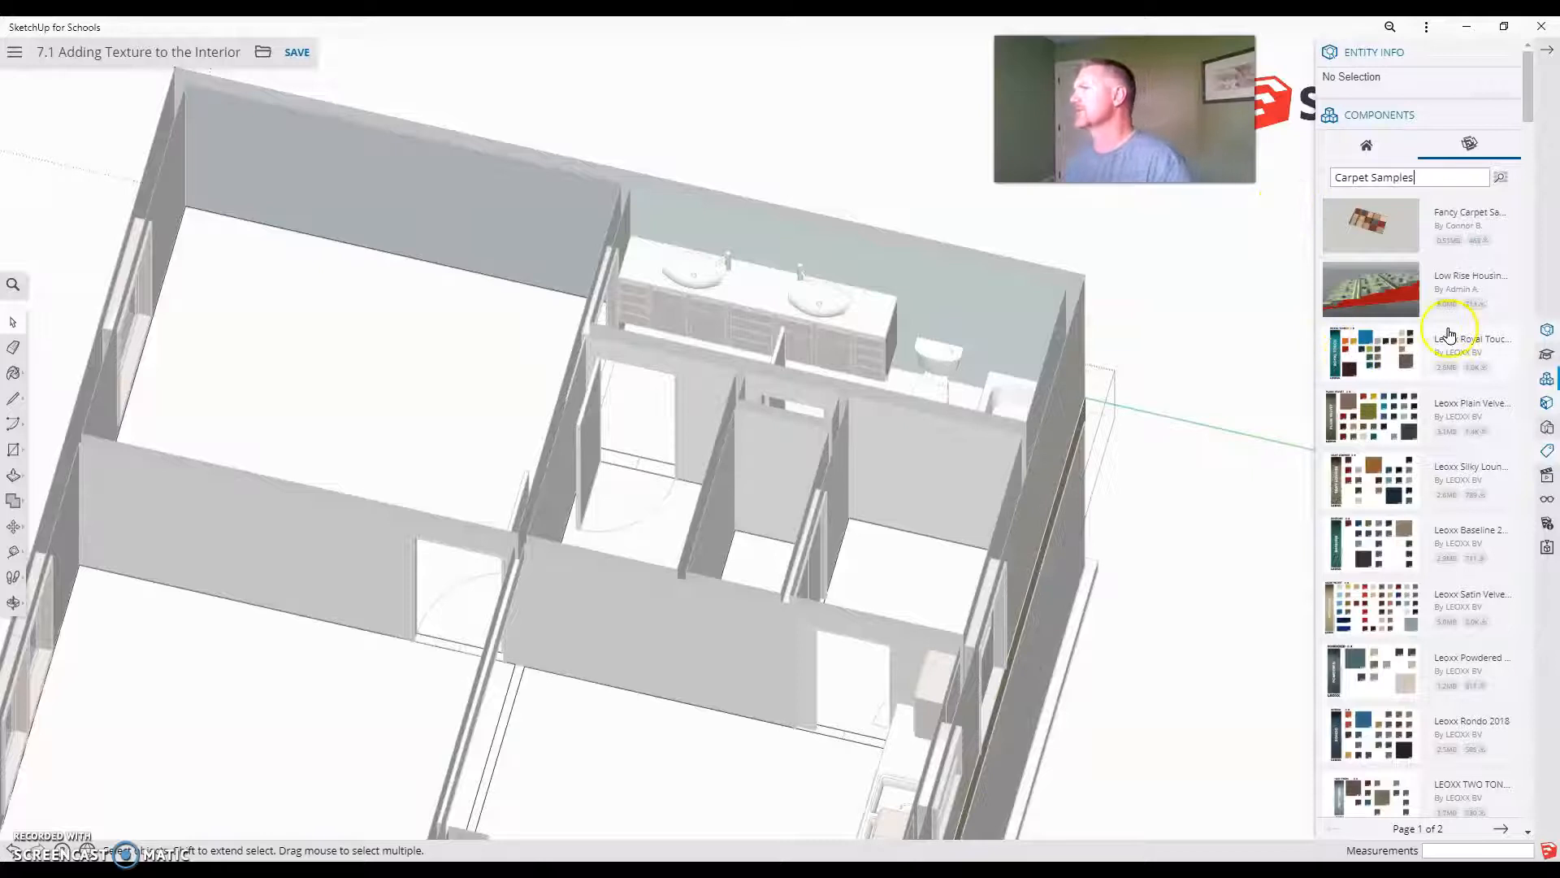
scroll(1483, 319, down, 2)
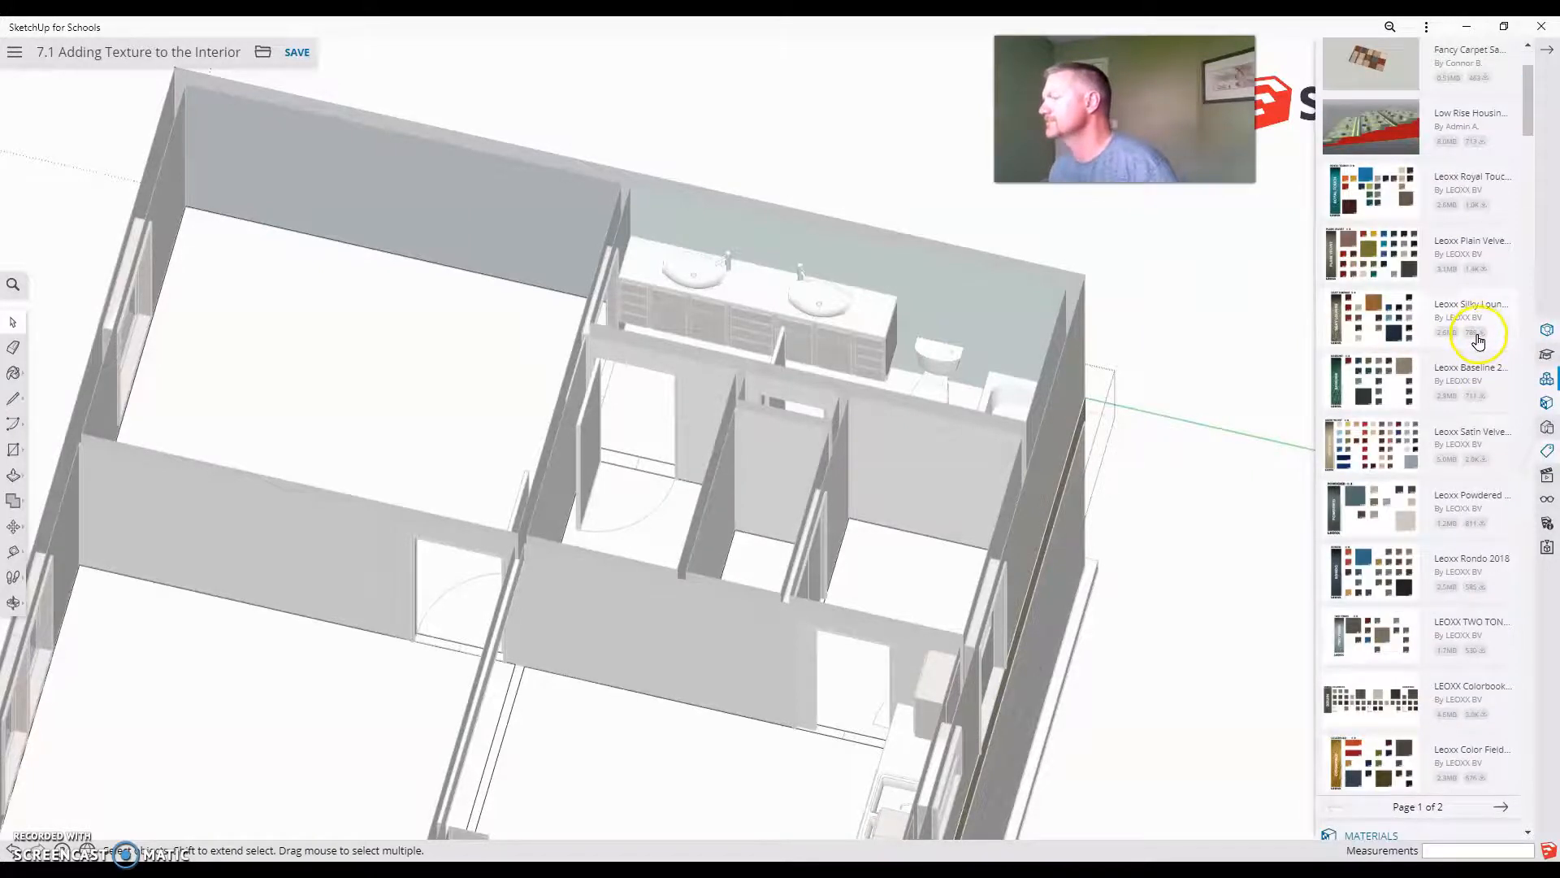
scroll(1478, 341, down, 2)
scroll(1451, 340, down, 4)
scroll(1446, 338, up, 3)
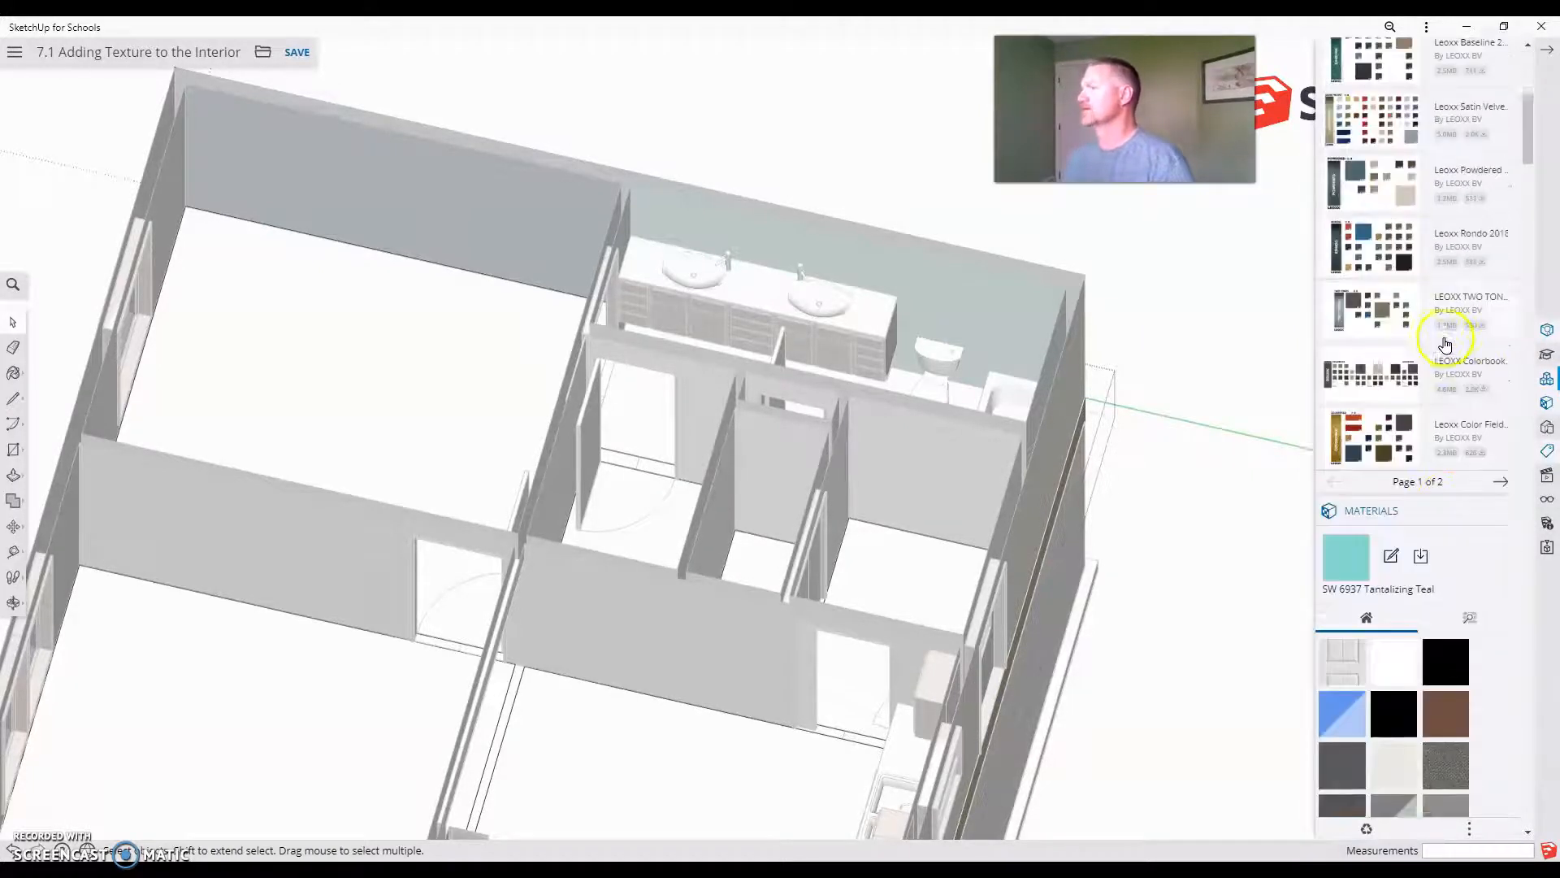
click(1504, 564)
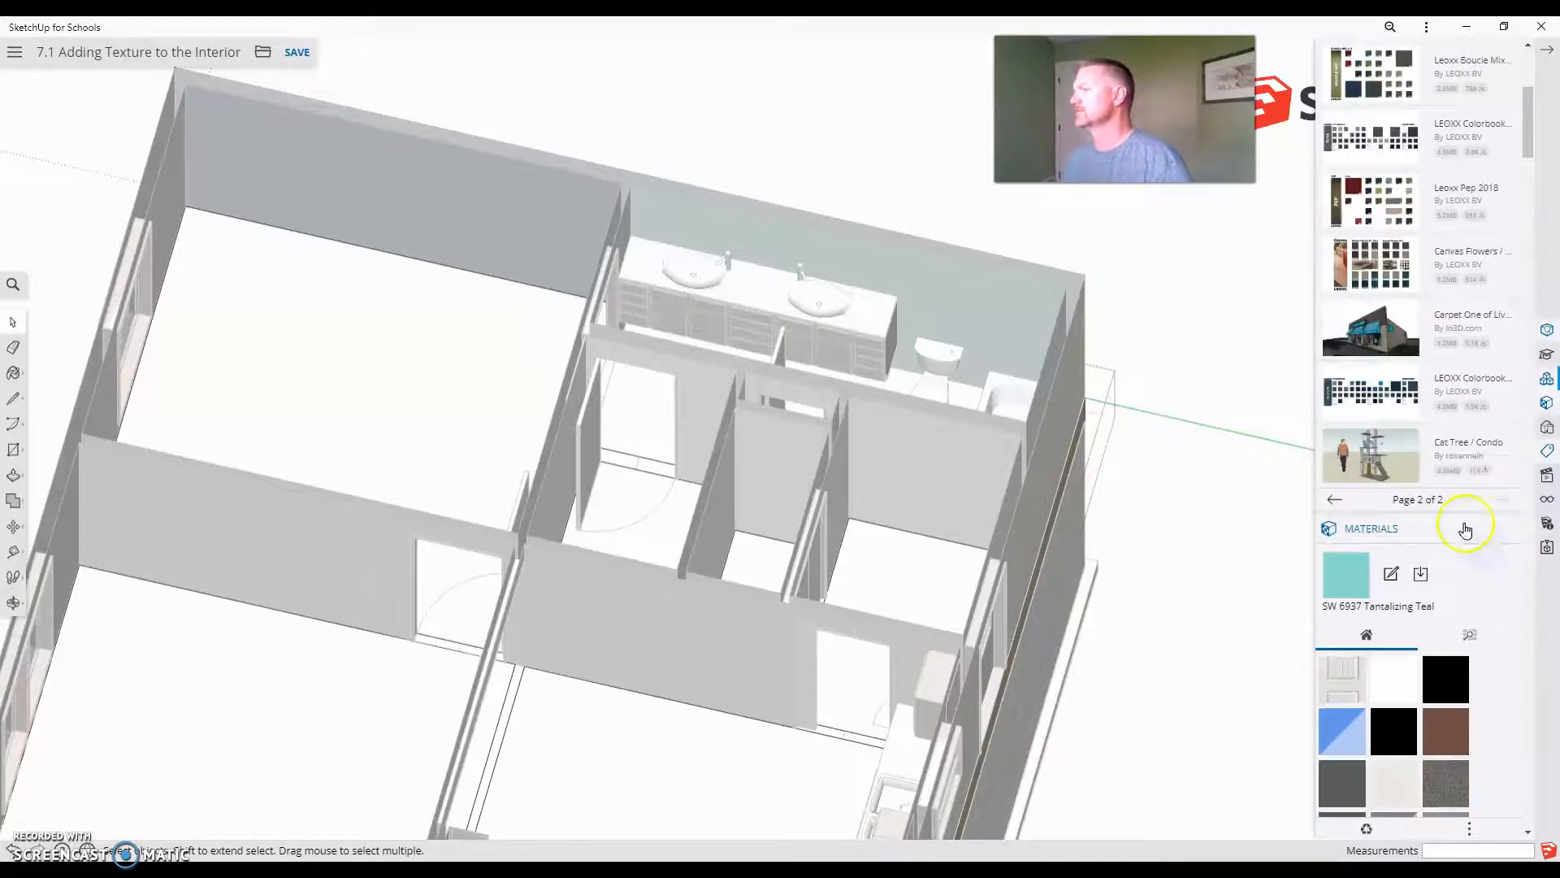
scroll(1473, 372, up, 2)
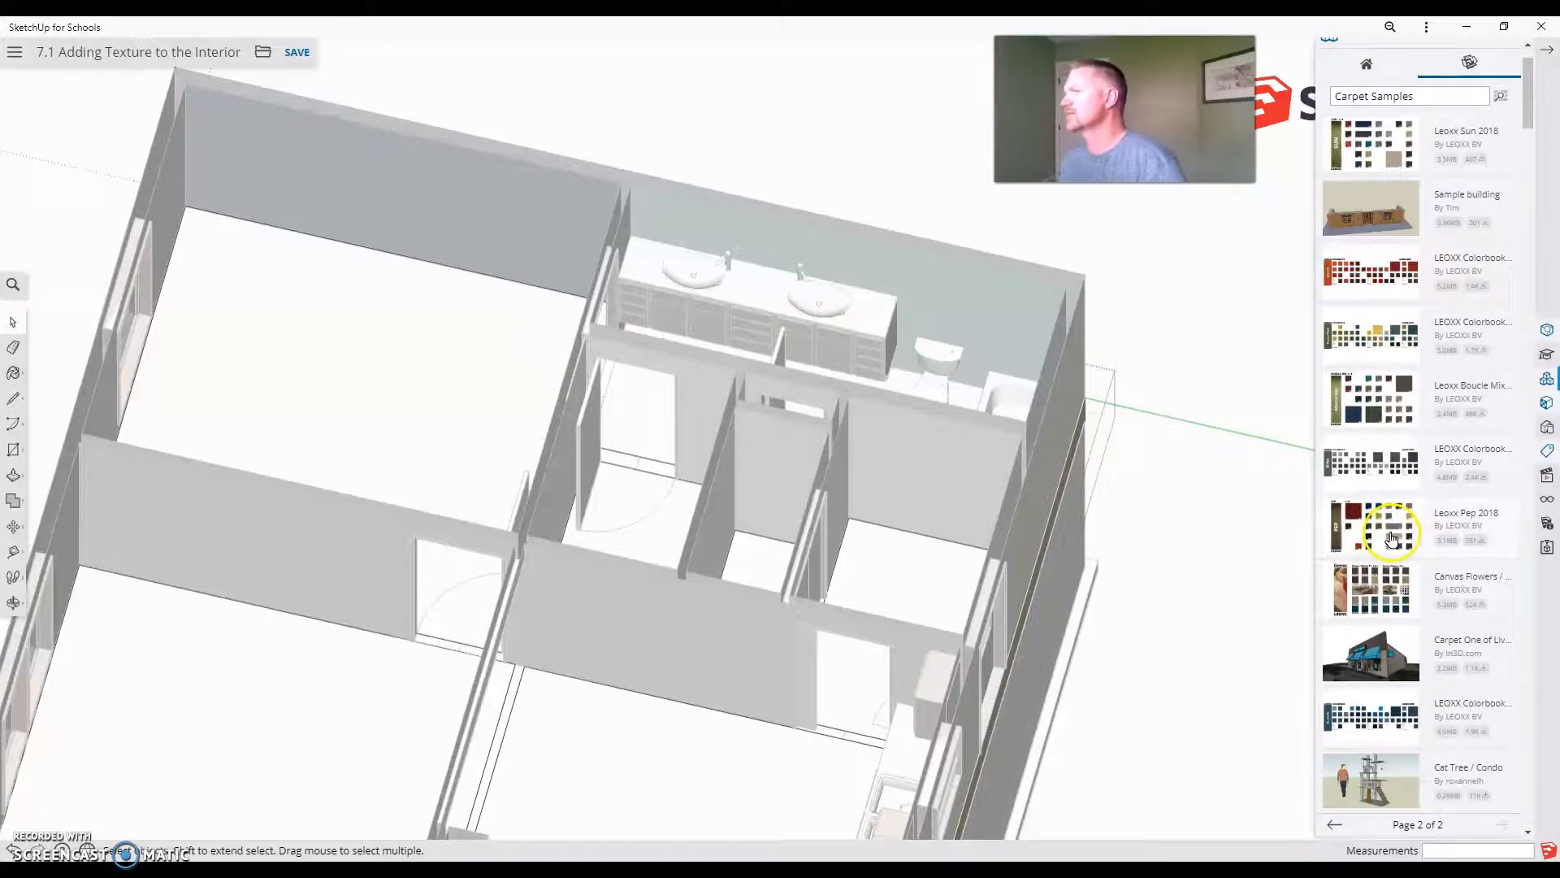
Insert the Leoxx Pep 2018 carpet sample component outside the house, with the floor group closed.
click(1391, 536)
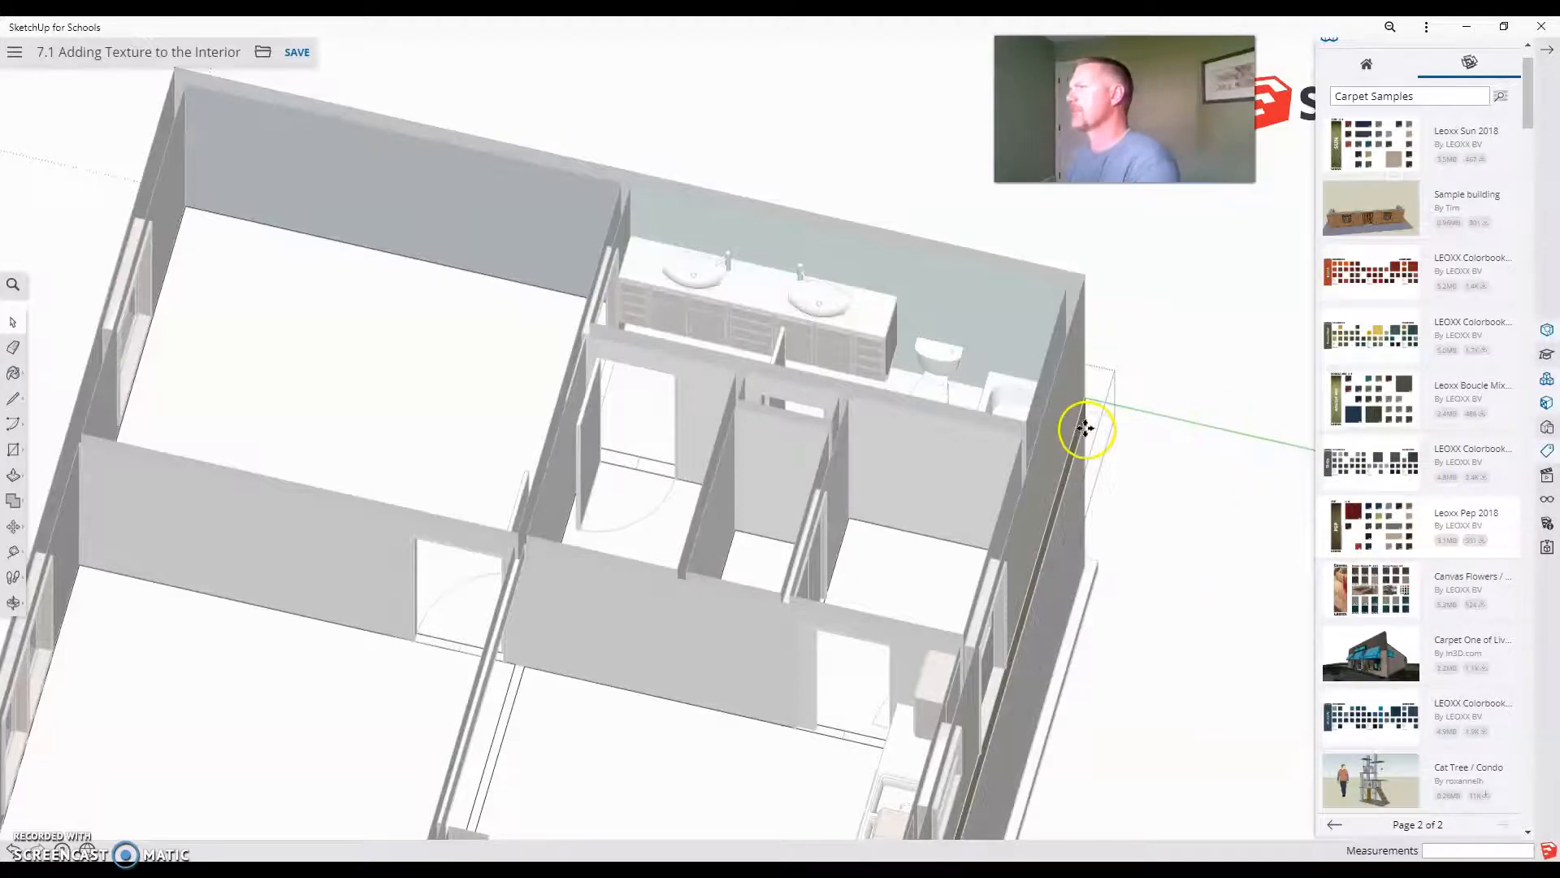
scroll(1092, 422, down, 2)
click(65, 254)
scroll(484, 352, up, 1)
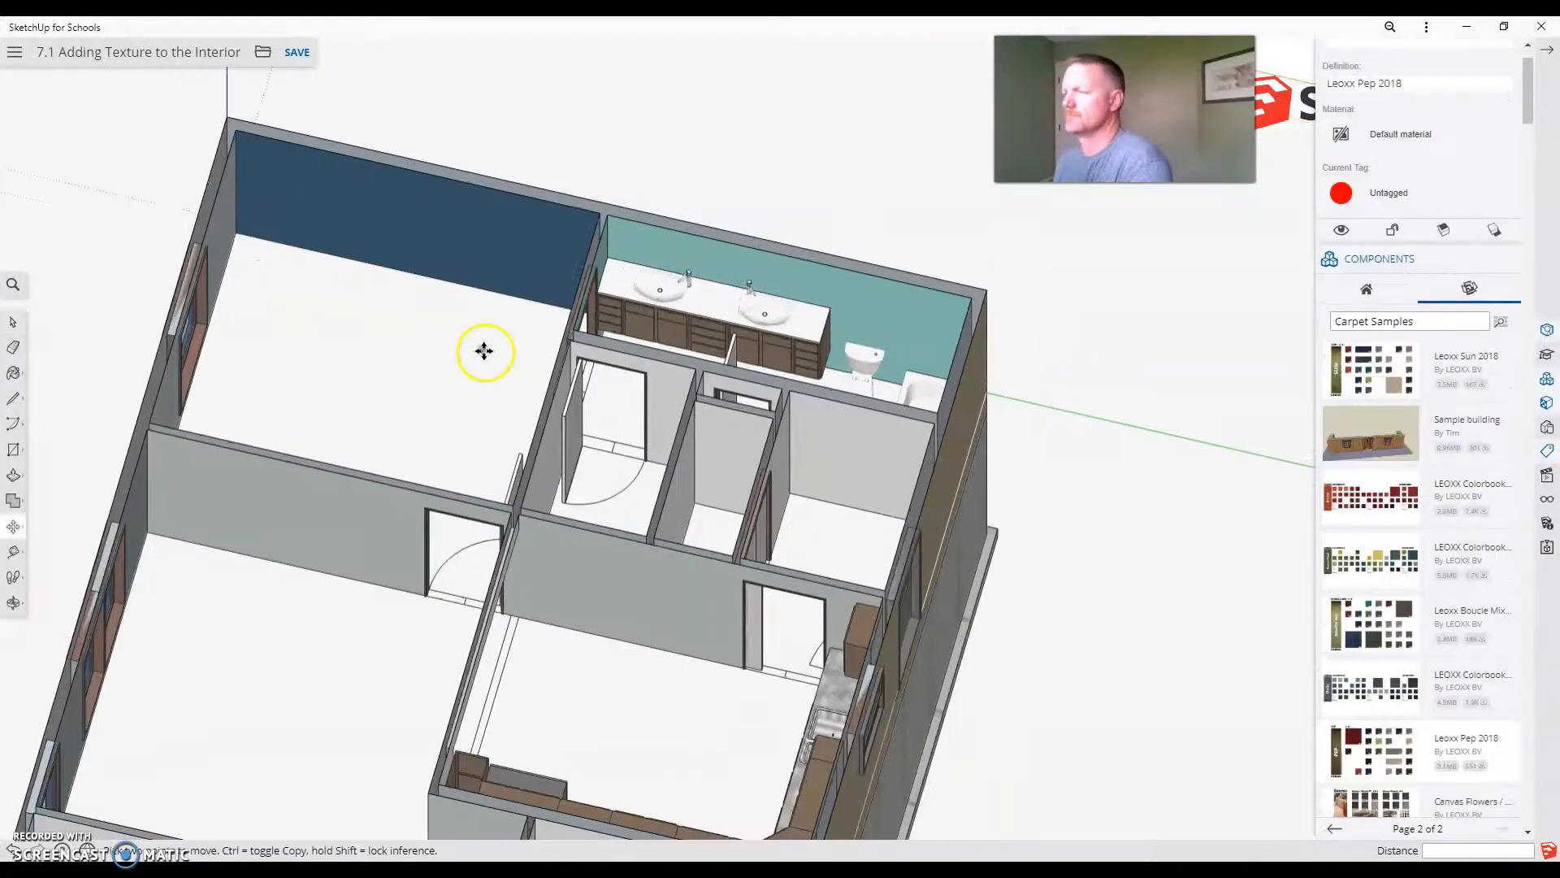
click(13, 327)
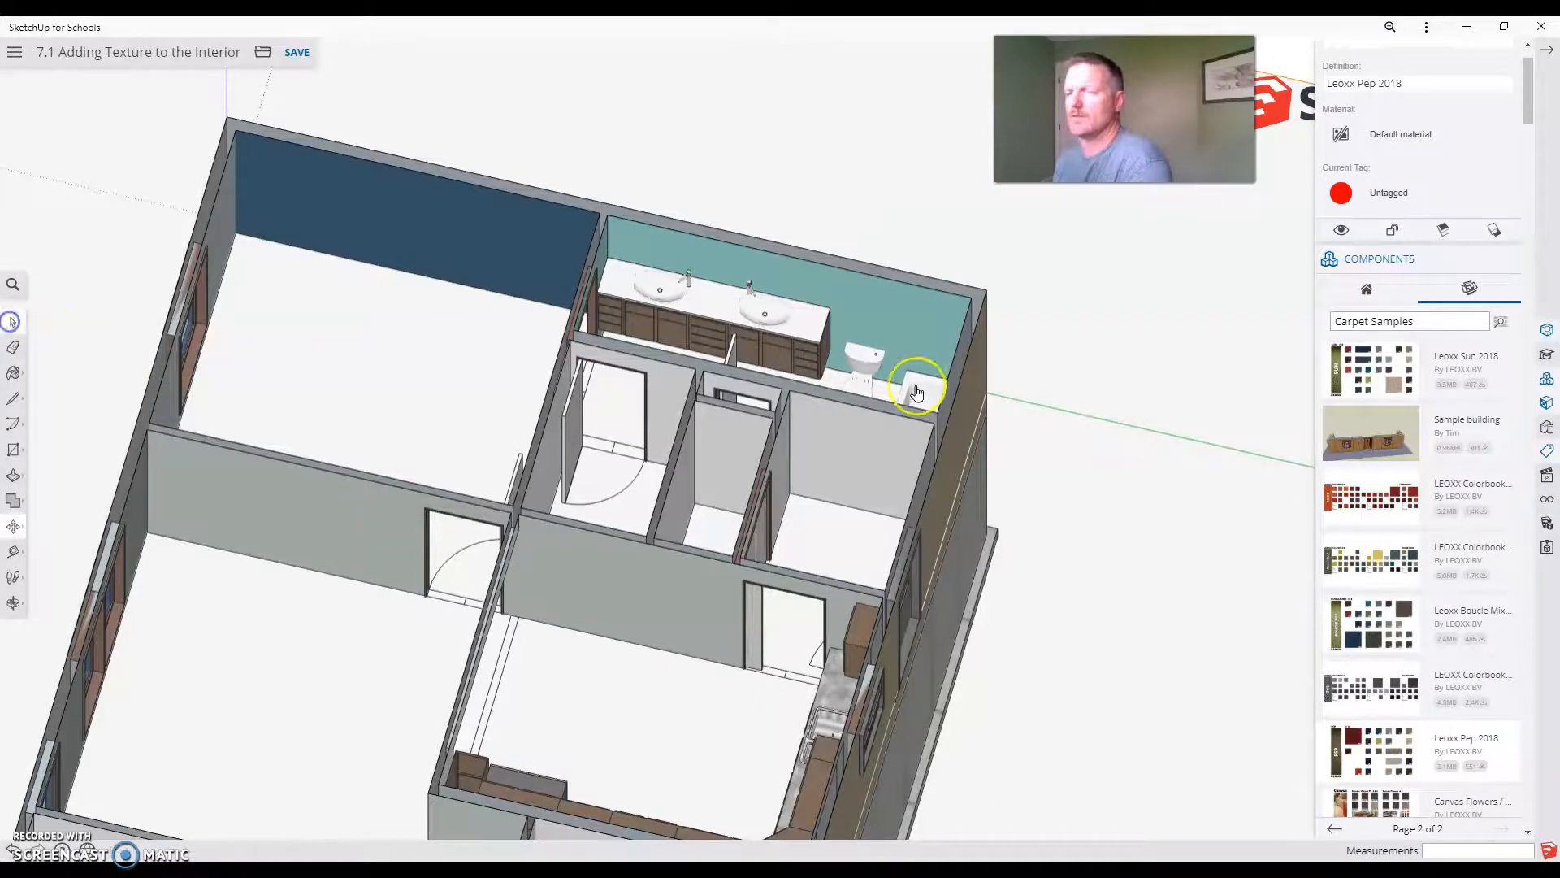
Pick a gray carpet texture from the imported Leoxx samples among the model's materials for painting.
scroll(1449, 540, down, 15)
scroll(1412, 617, down, 12)
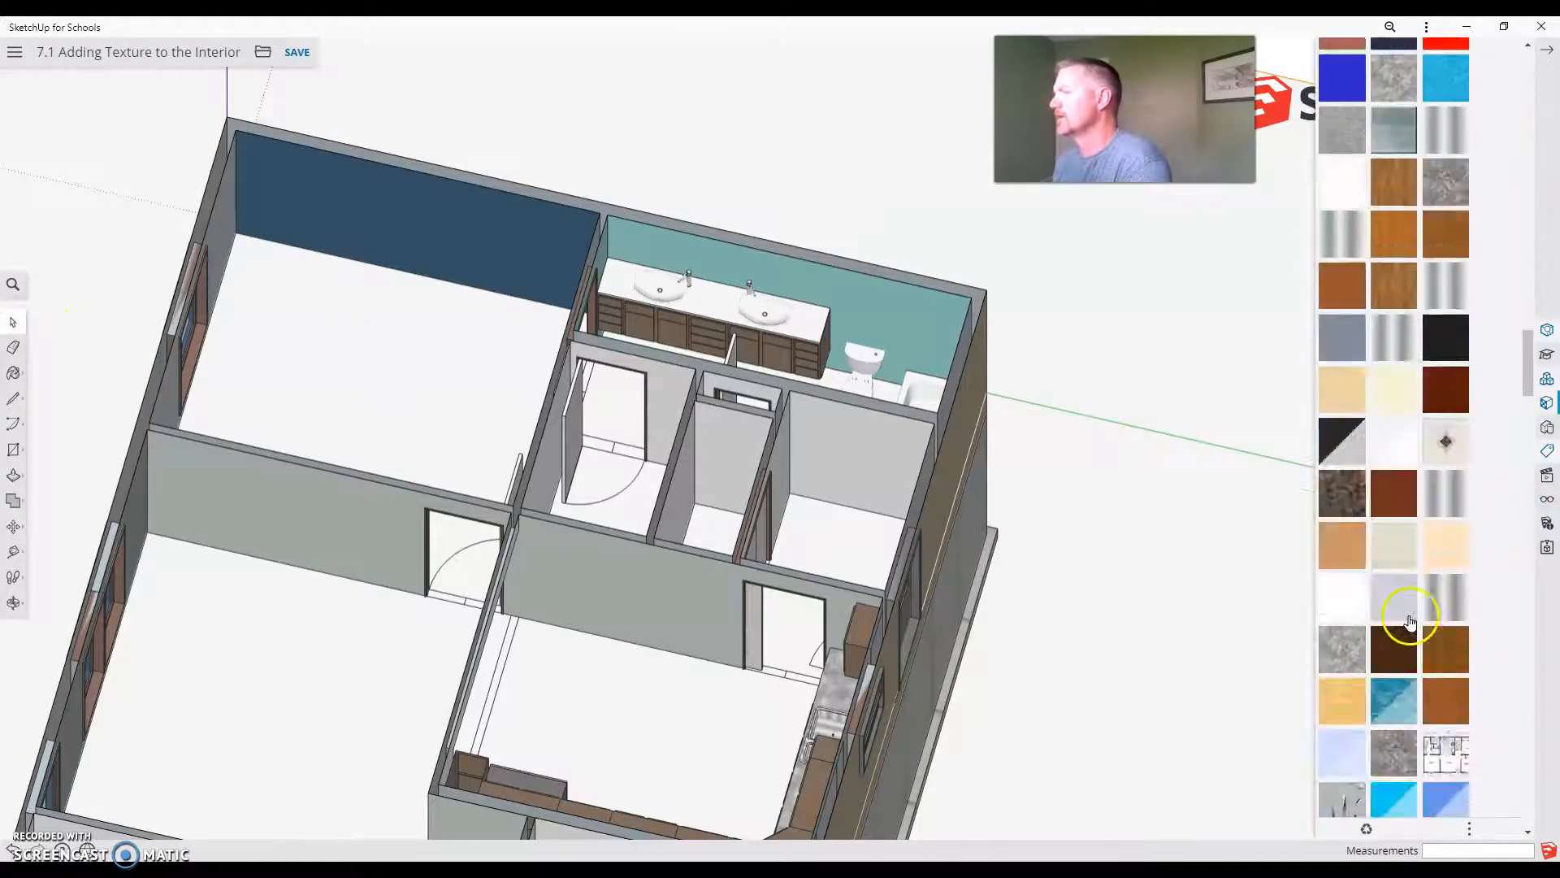
scroll(1410, 619, down, 8)
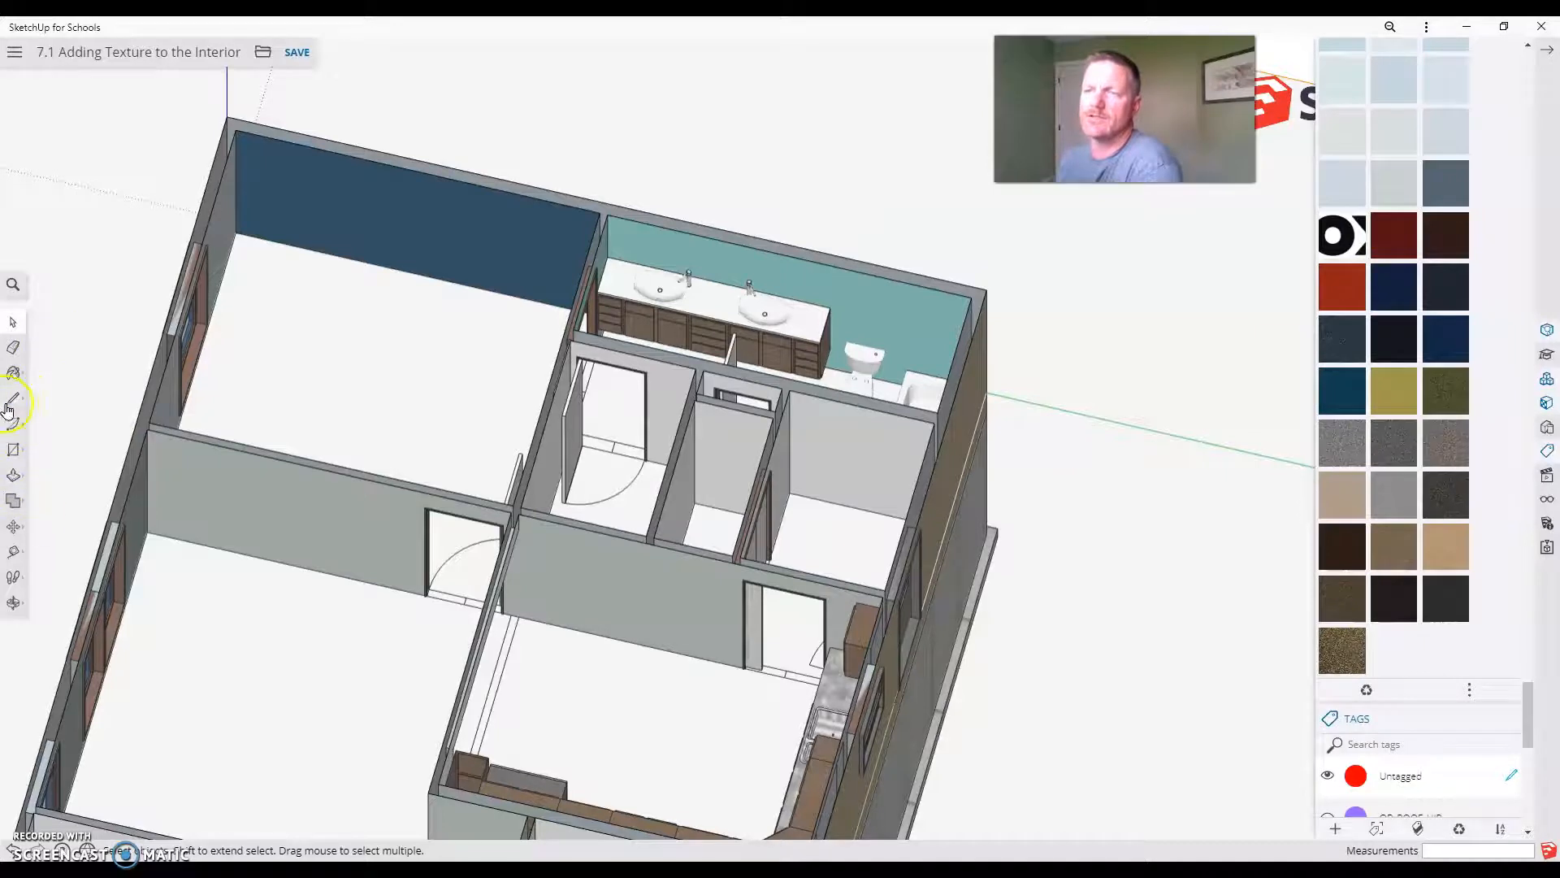
click(11, 372)
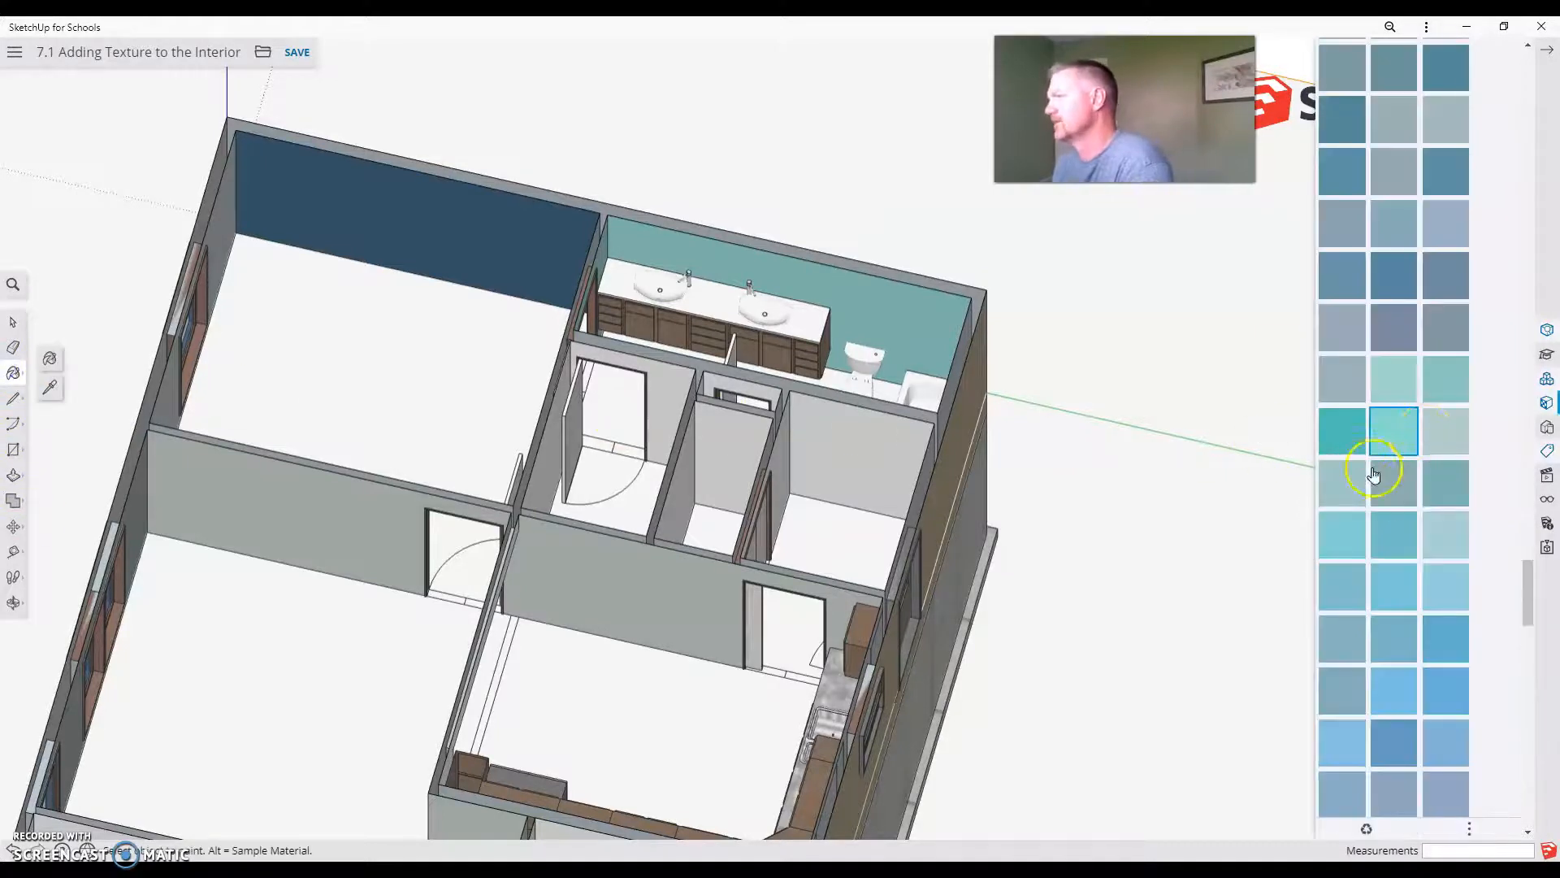
scroll(1422, 630, down, 10)
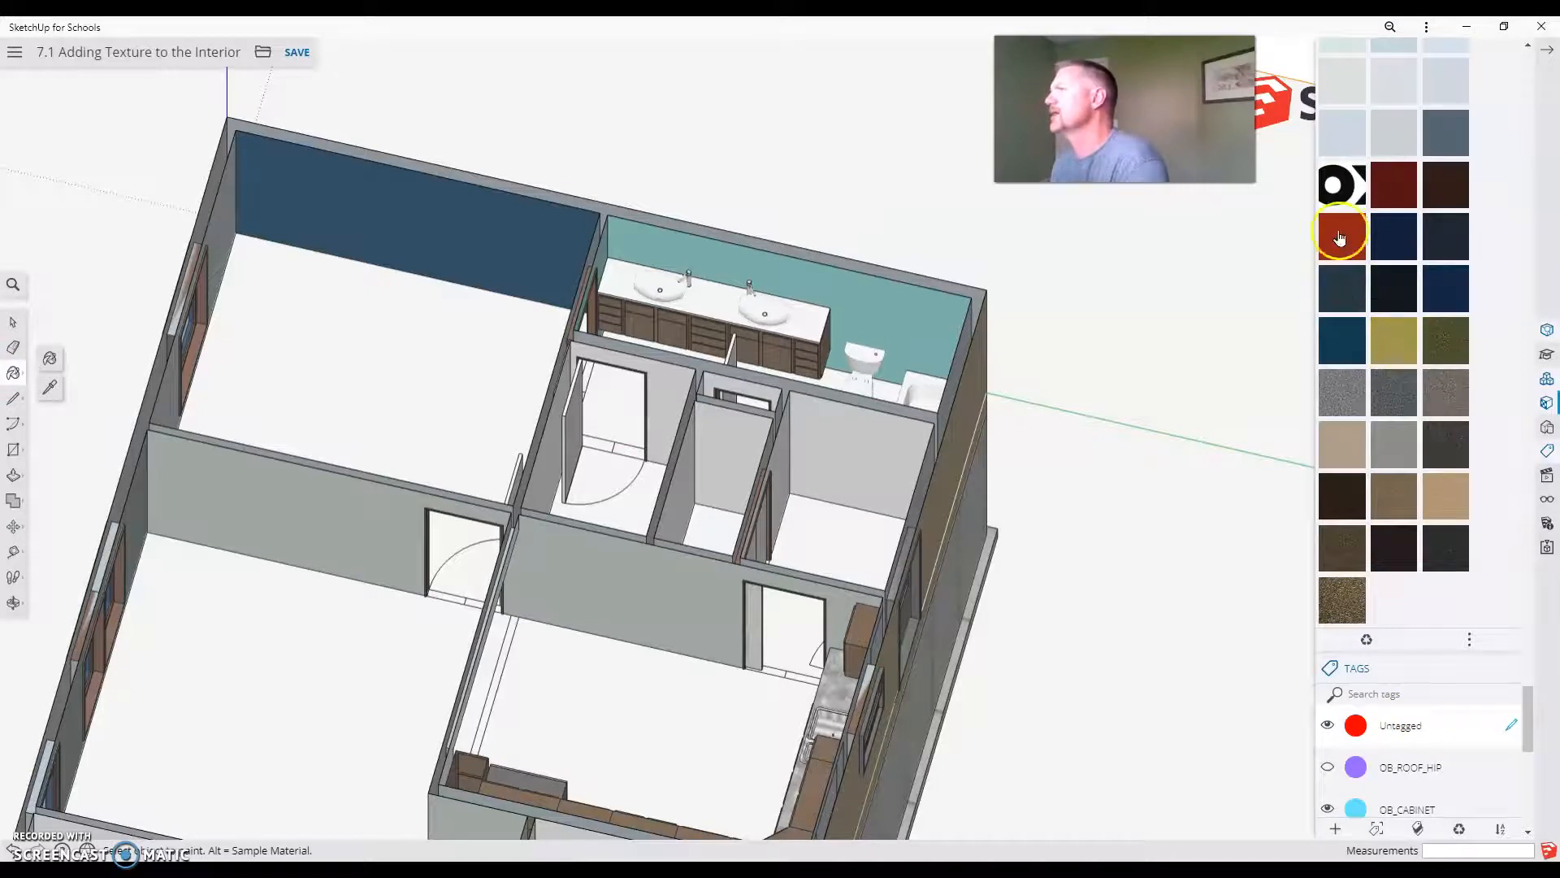
click(1449, 398)
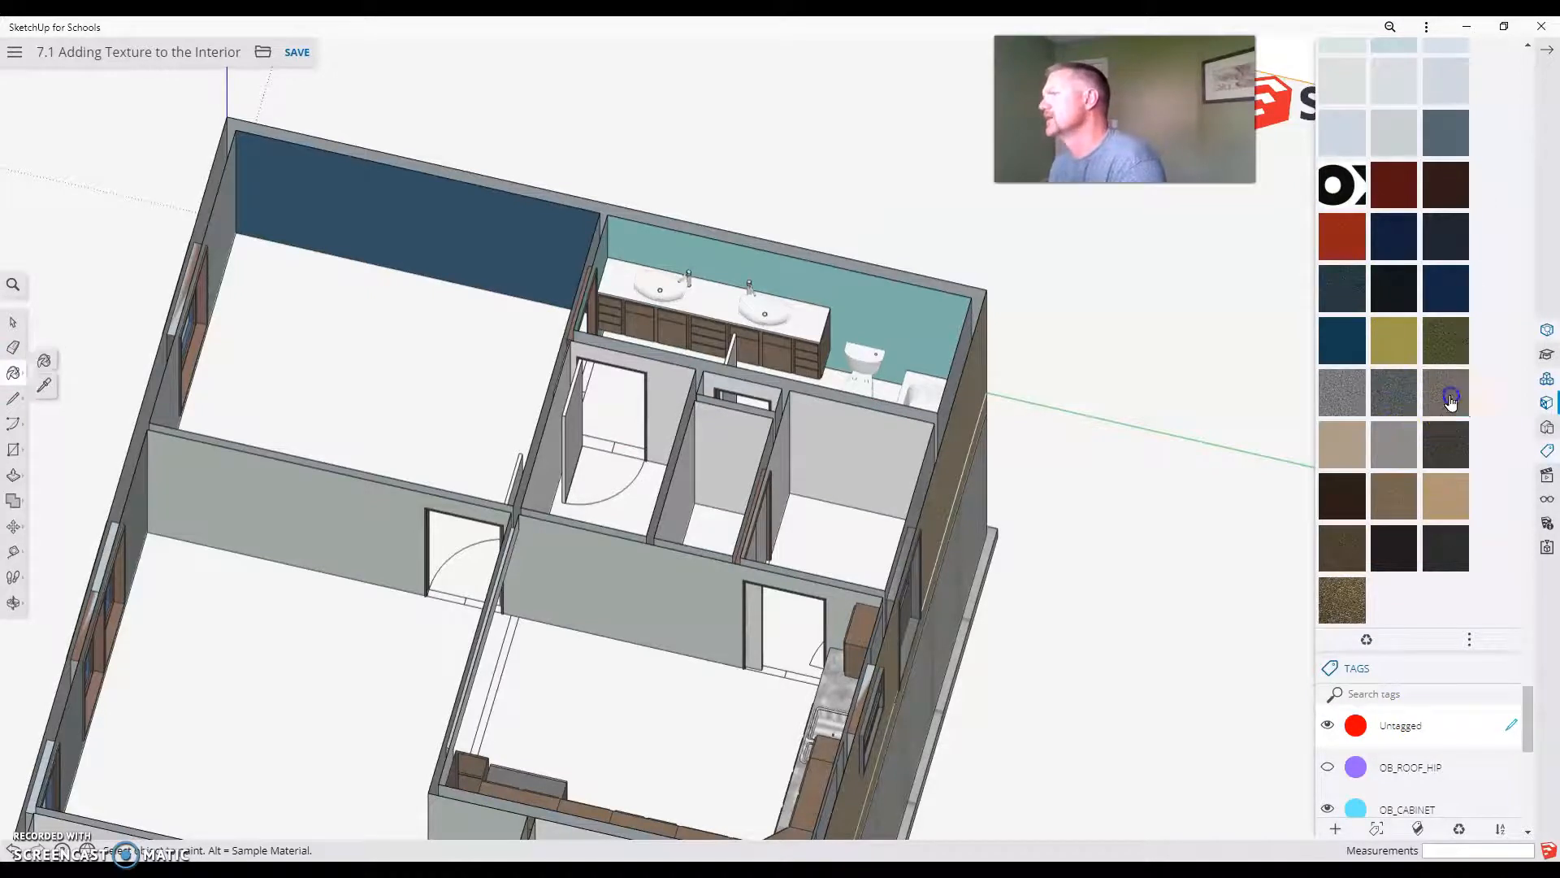
Open the floor group under the large bedroom for editing.
middle_drag(278, 477, 415, 306)
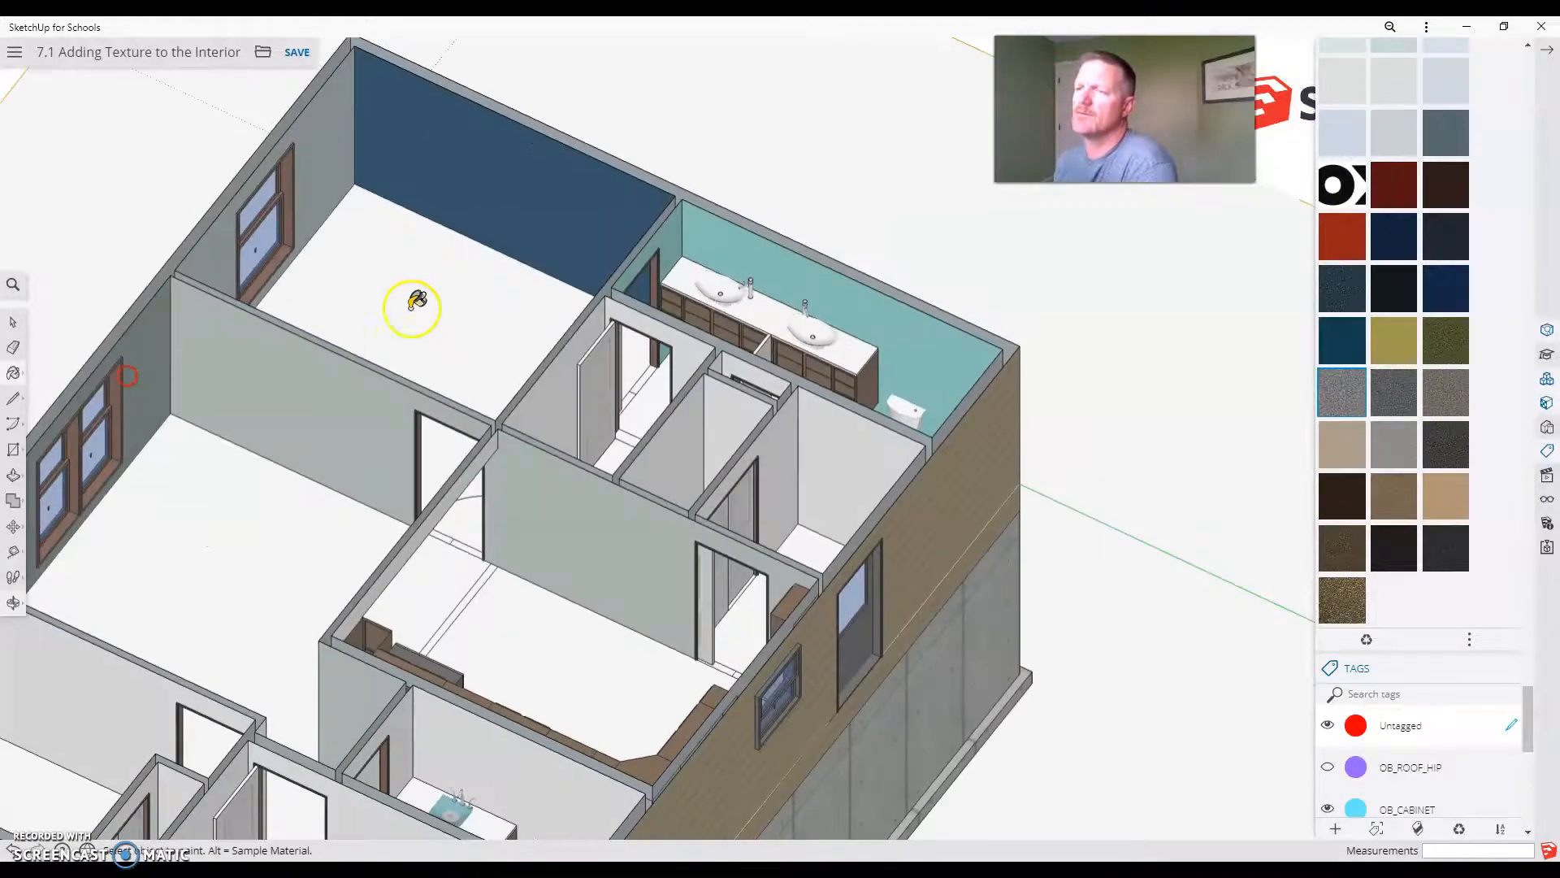
click(14, 321)
double_click(349, 278)
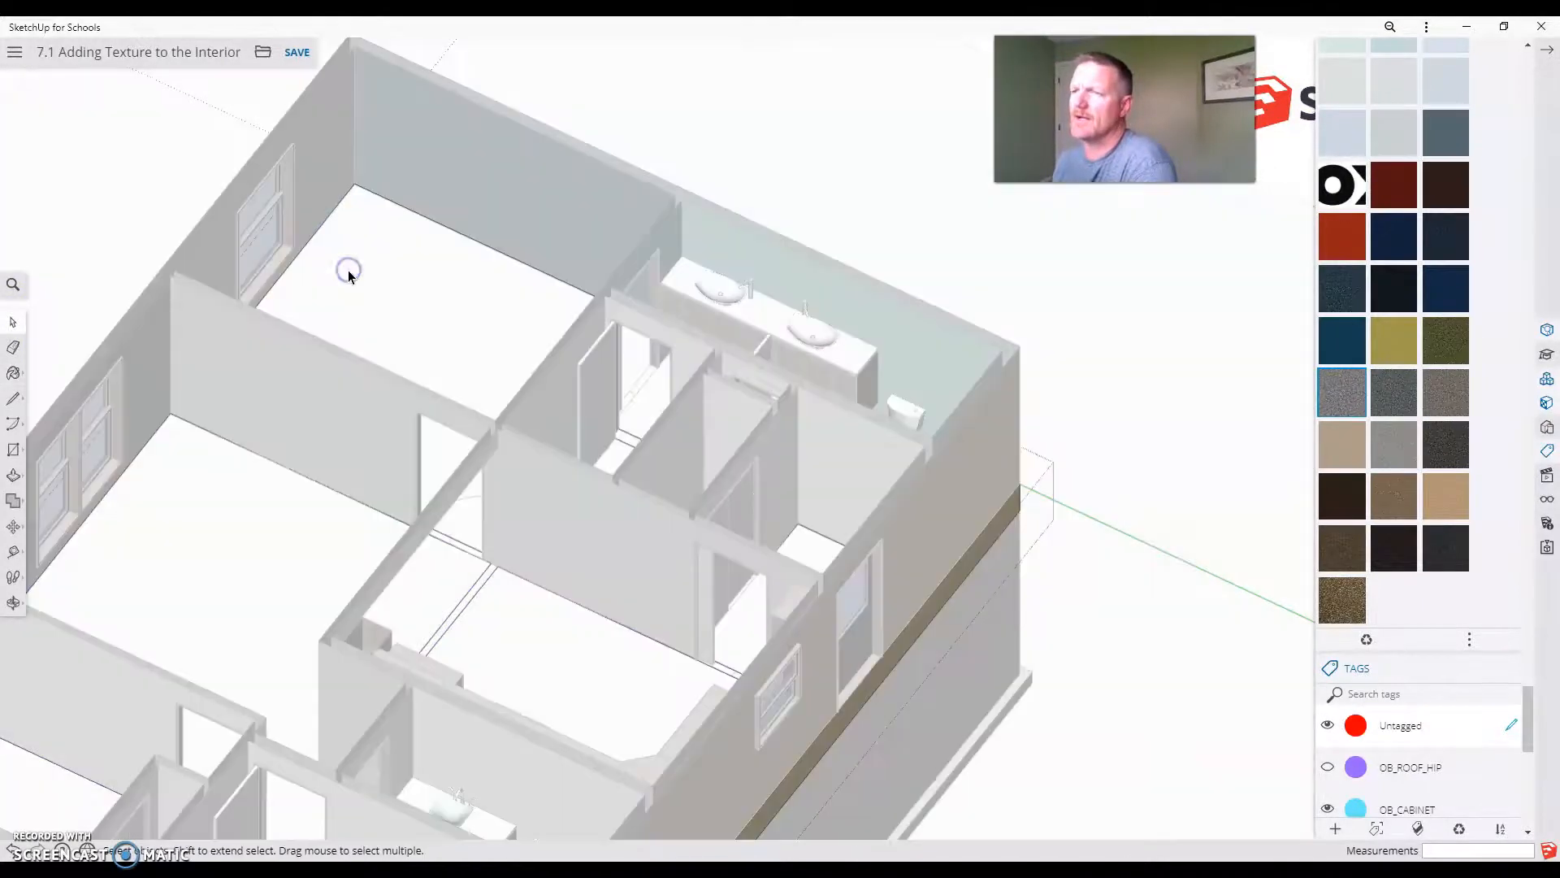
Paint the large bedroom's floor face with the gray pep-501 carpet texture.
click(350, 278)
click(421, 333)
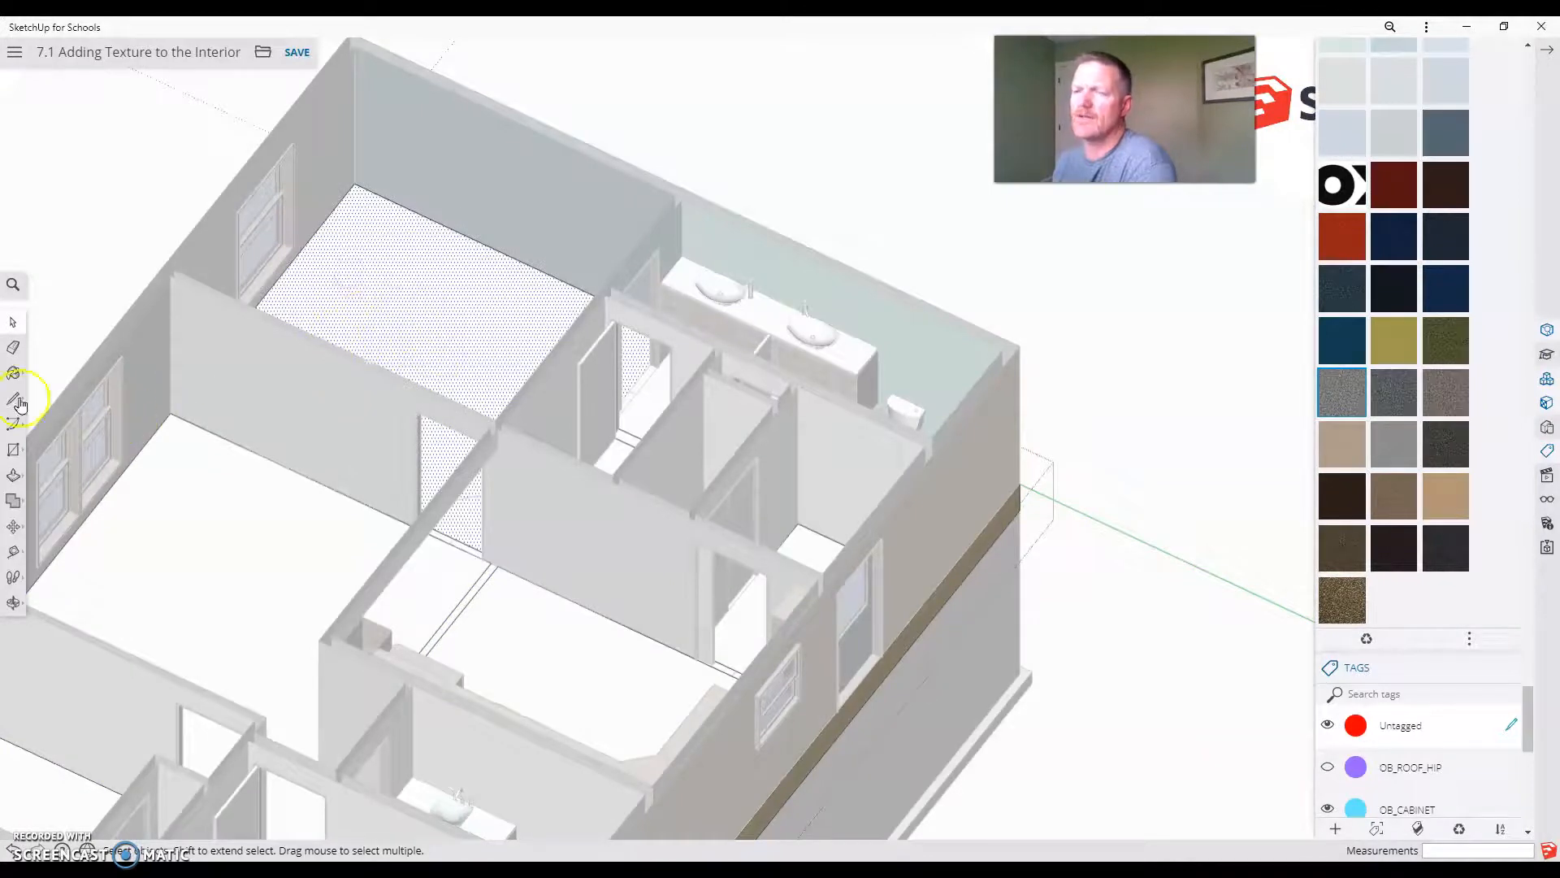
click(11, 374)
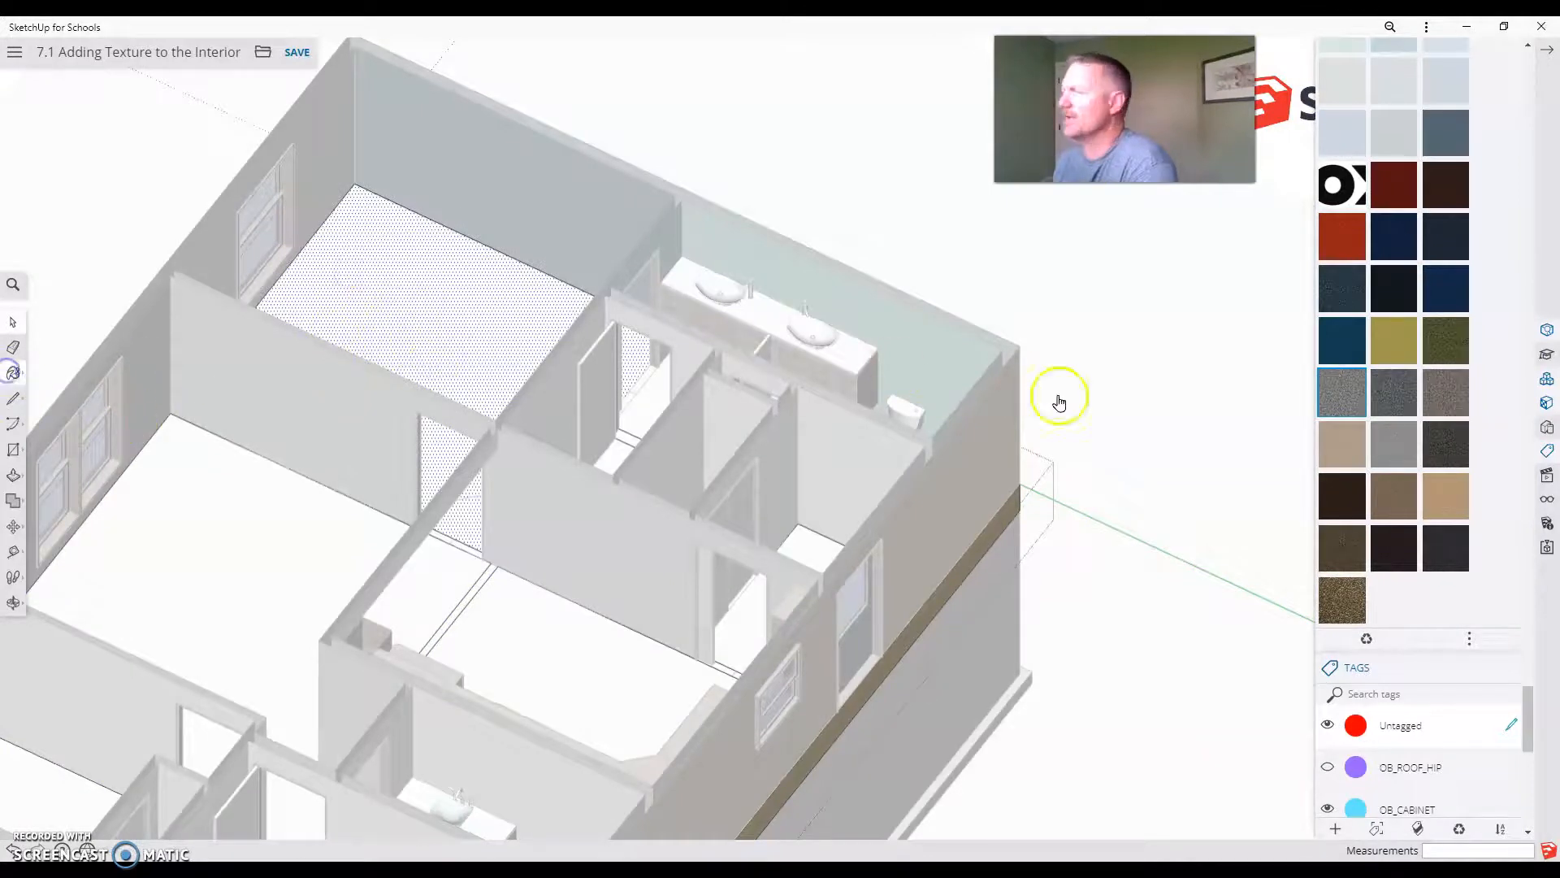
click(431, 299)
click(456, 536)
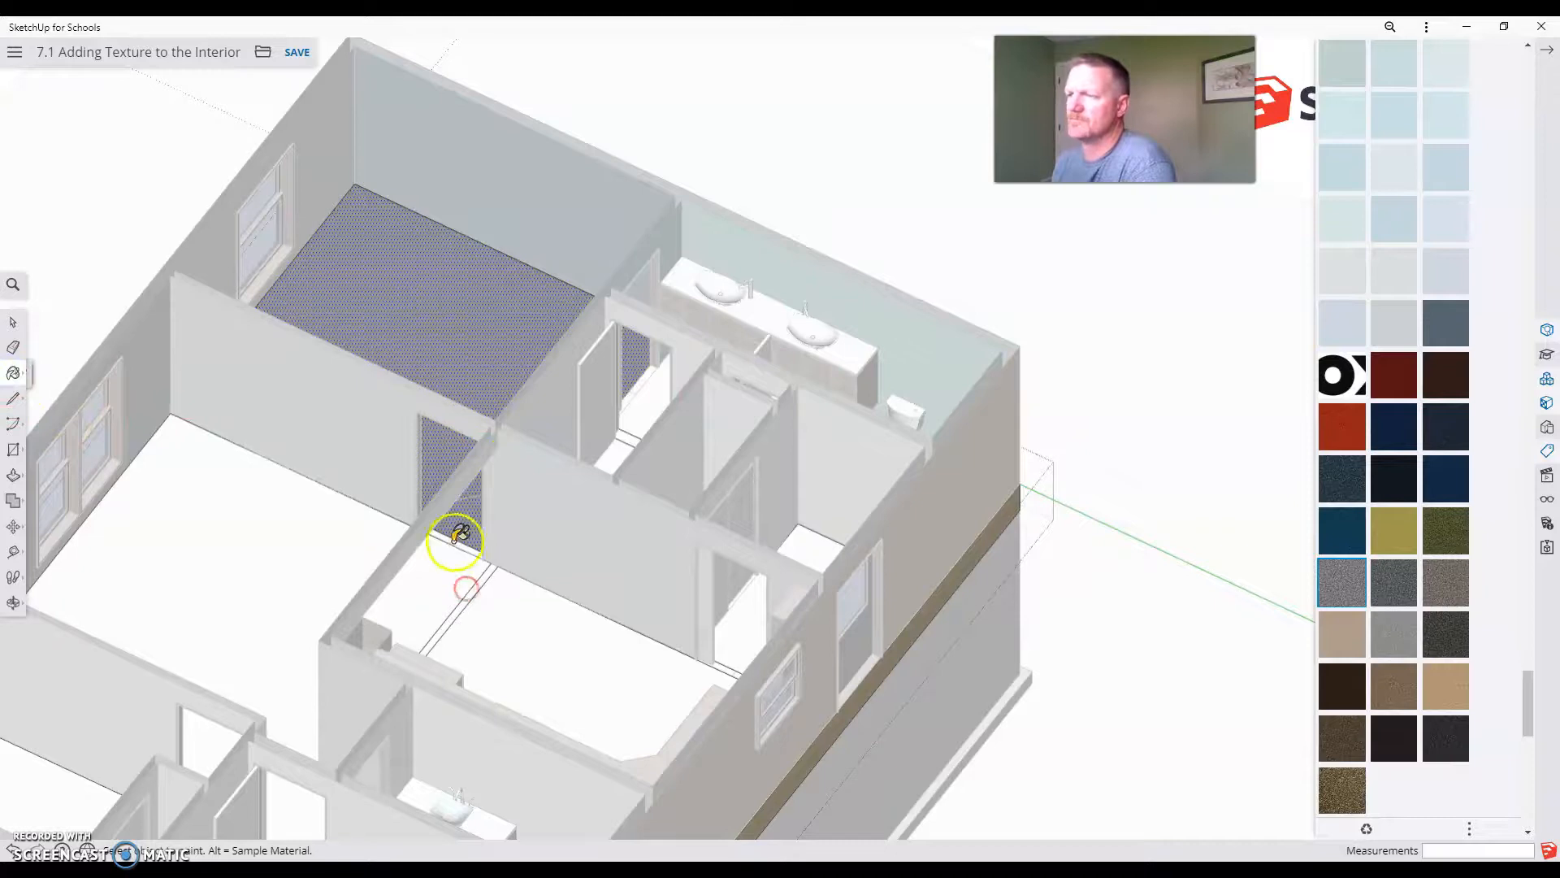
Erase the edge separating the bedroom doorway's threshold strip from the adjoining living room floor.
scroll(471, 547, up, 3)
click(11, 321)
scroll(427, 476, up, 6)
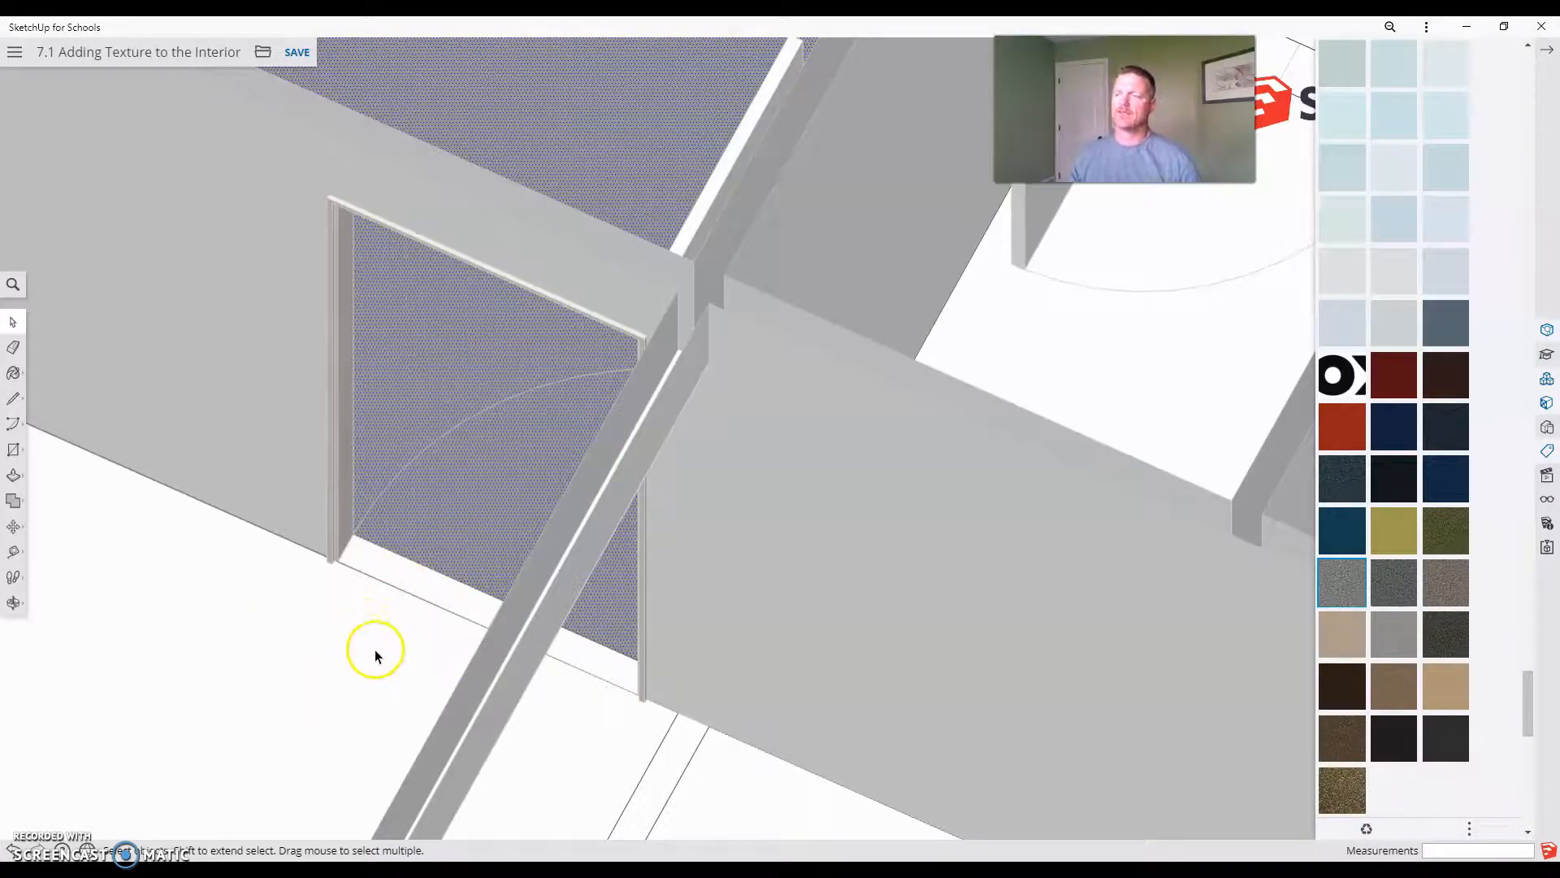
click(13, 349)
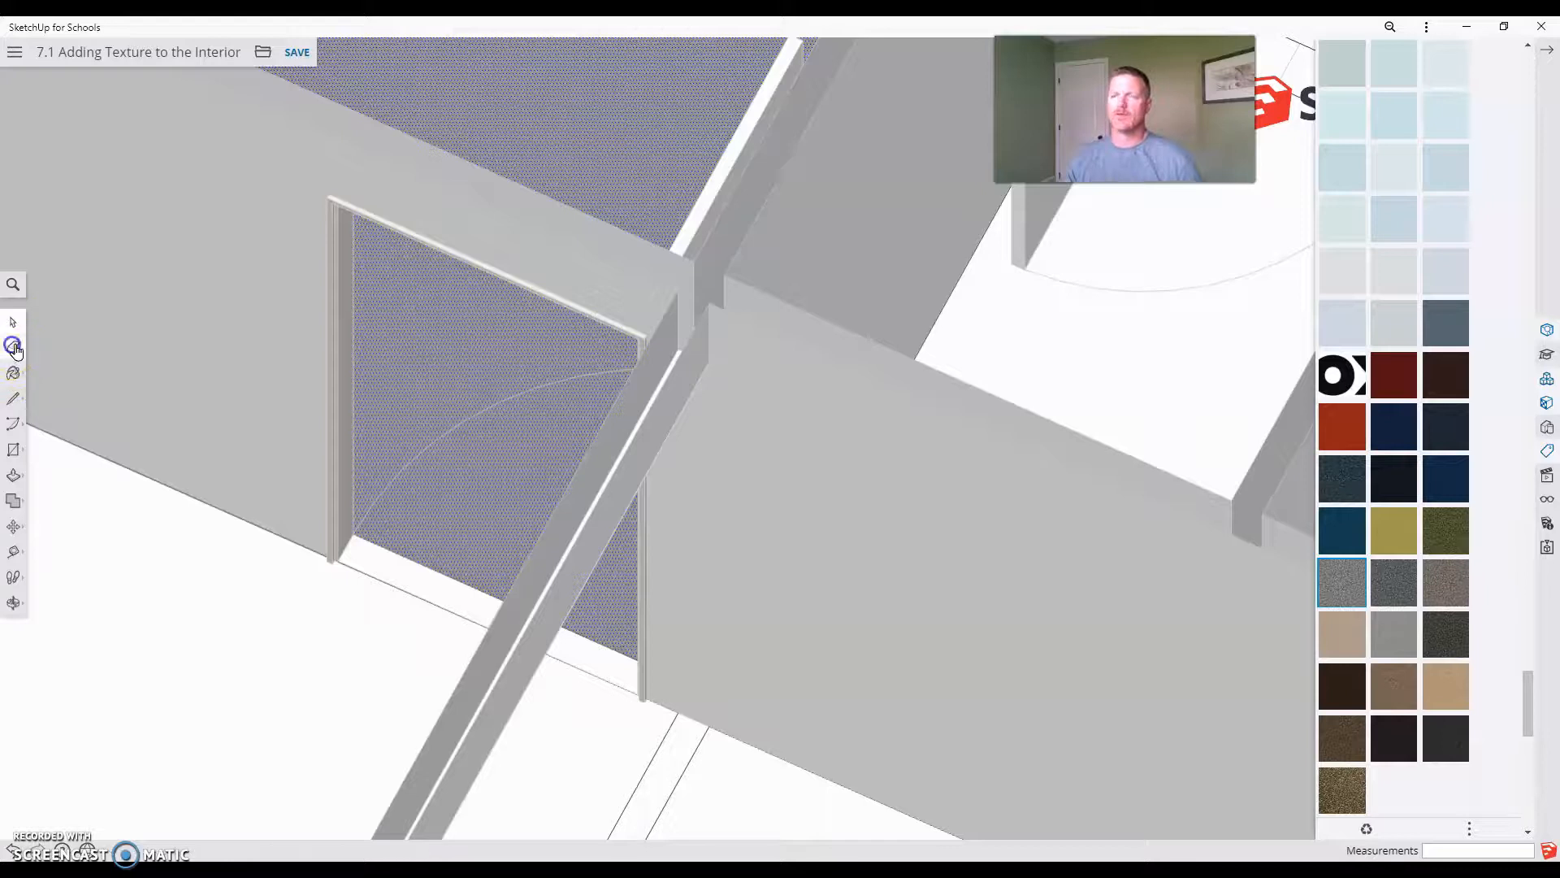
click(419, 593)
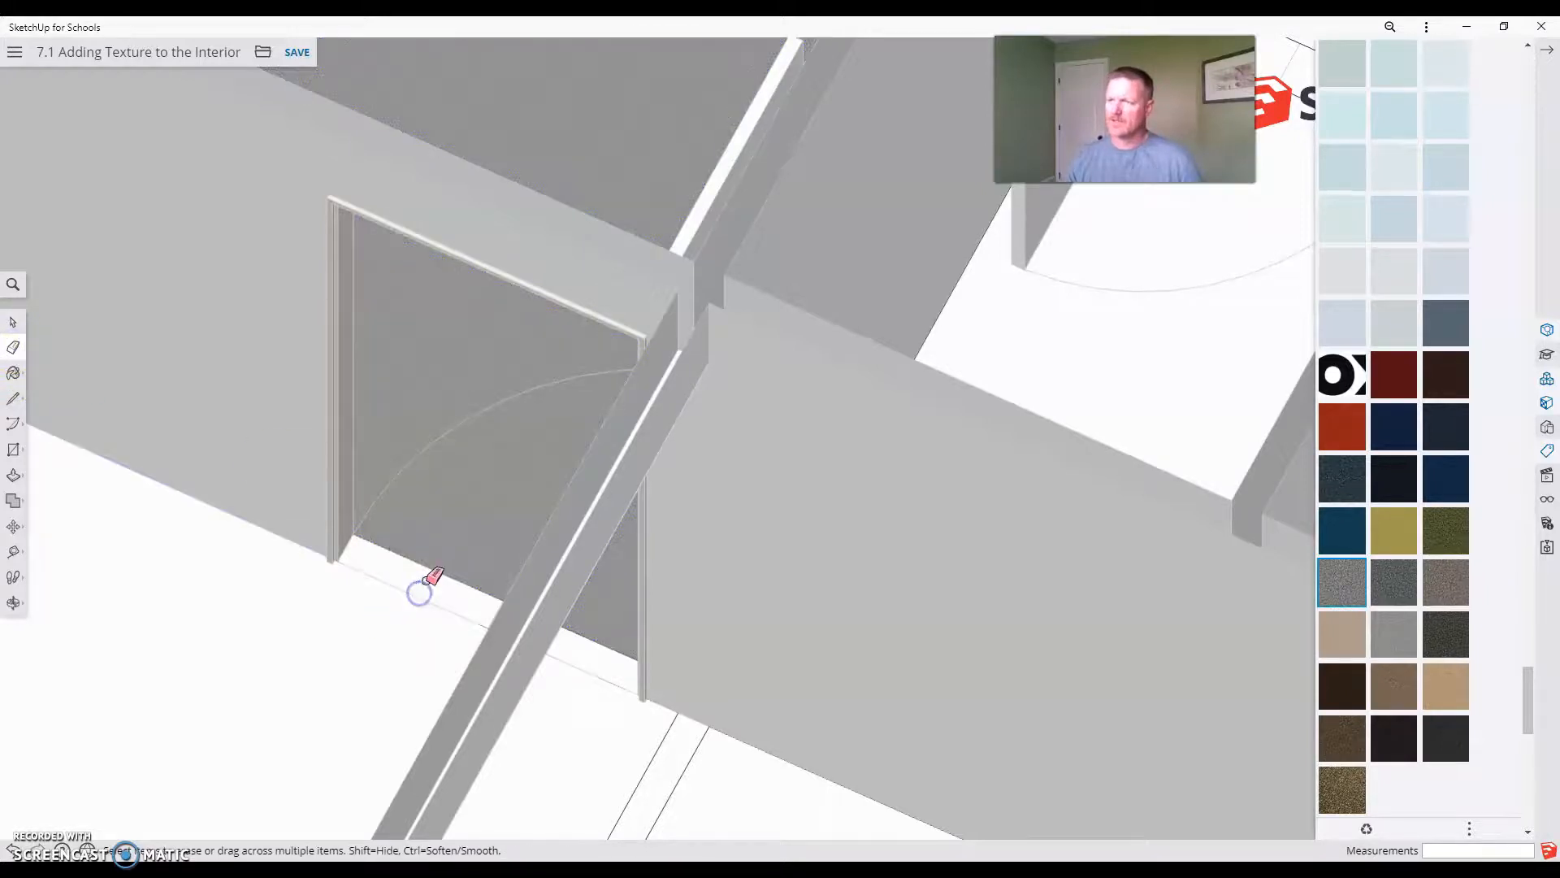
Examine the carpeted bedroom floor and the neighboring unpainted room floors from several angles.
scroll(439, 563, down, 4)
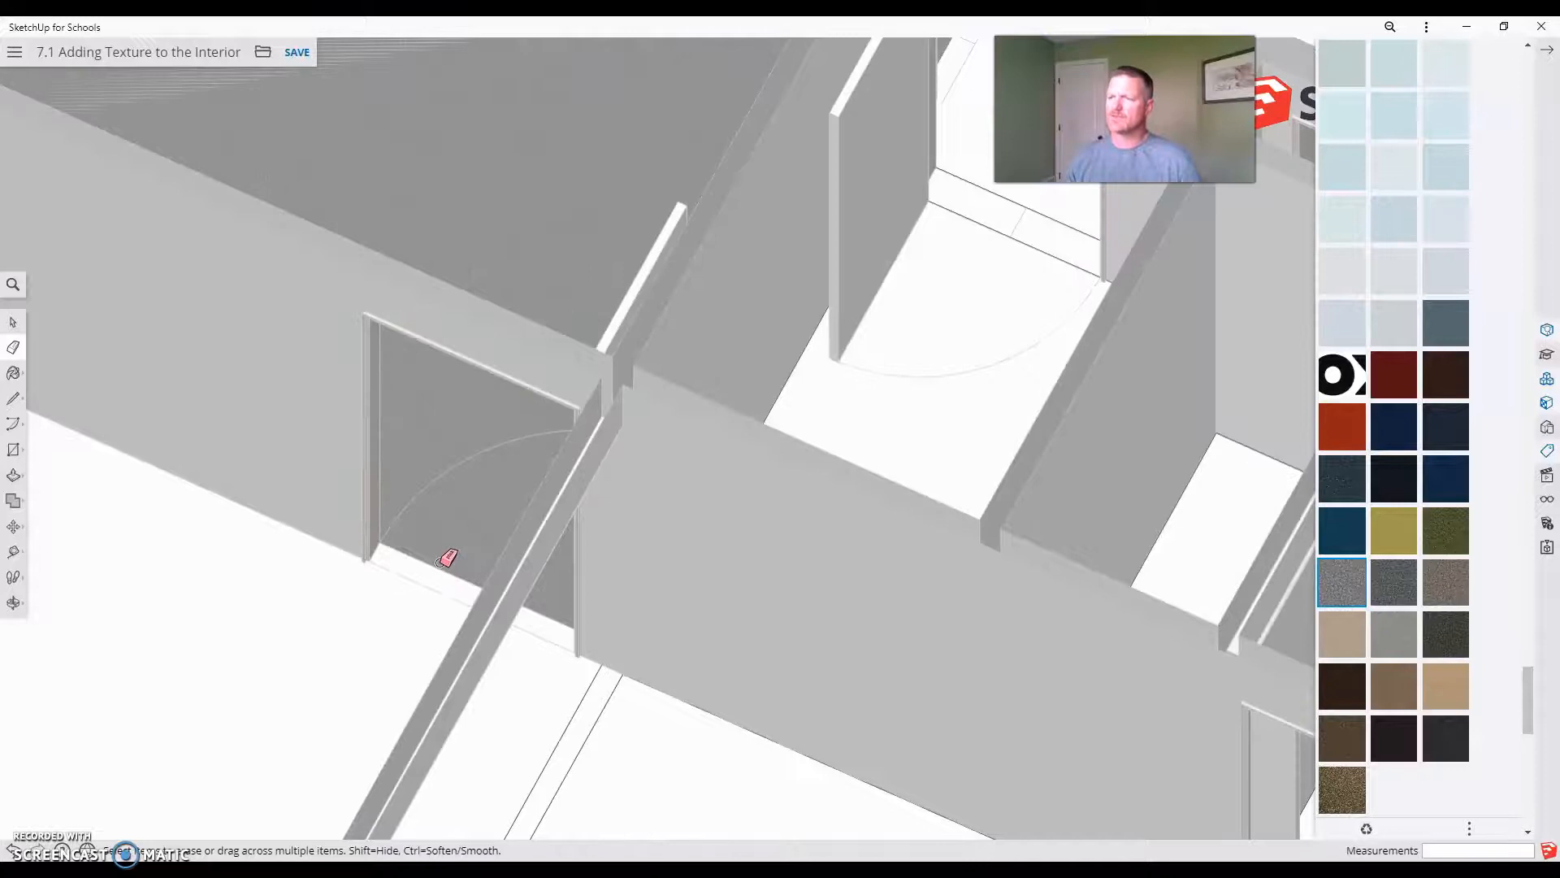
scroll(390, 535, down, 1)
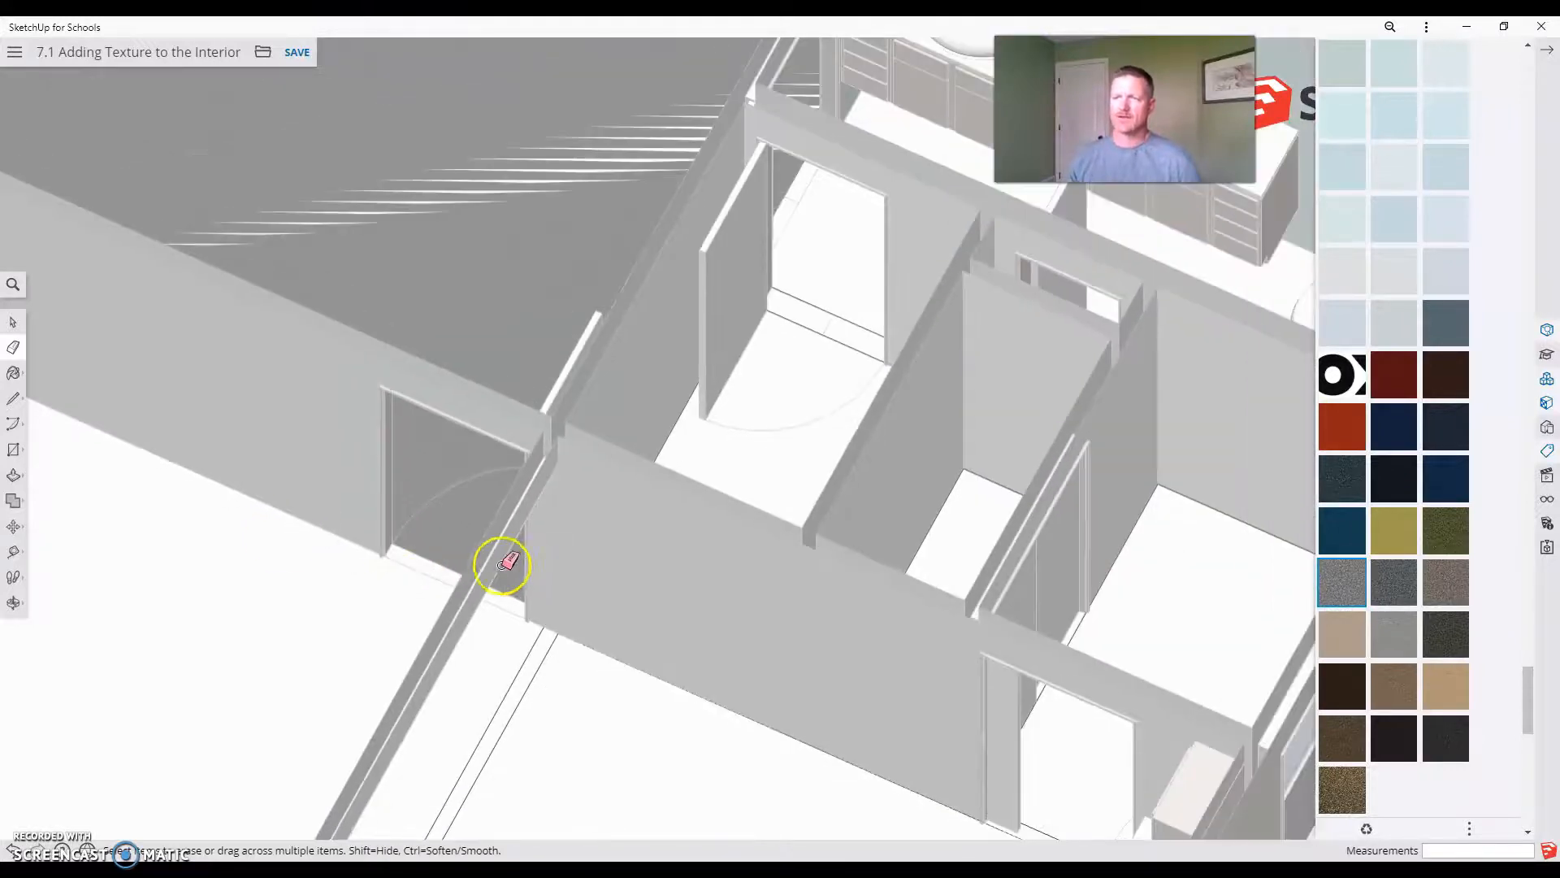
scroll(331, 620, down, 2)
mouse_move(331, 620)
middle_down()
mouse_move(540, 613)
mouse_move(639, 533)
middle_up()
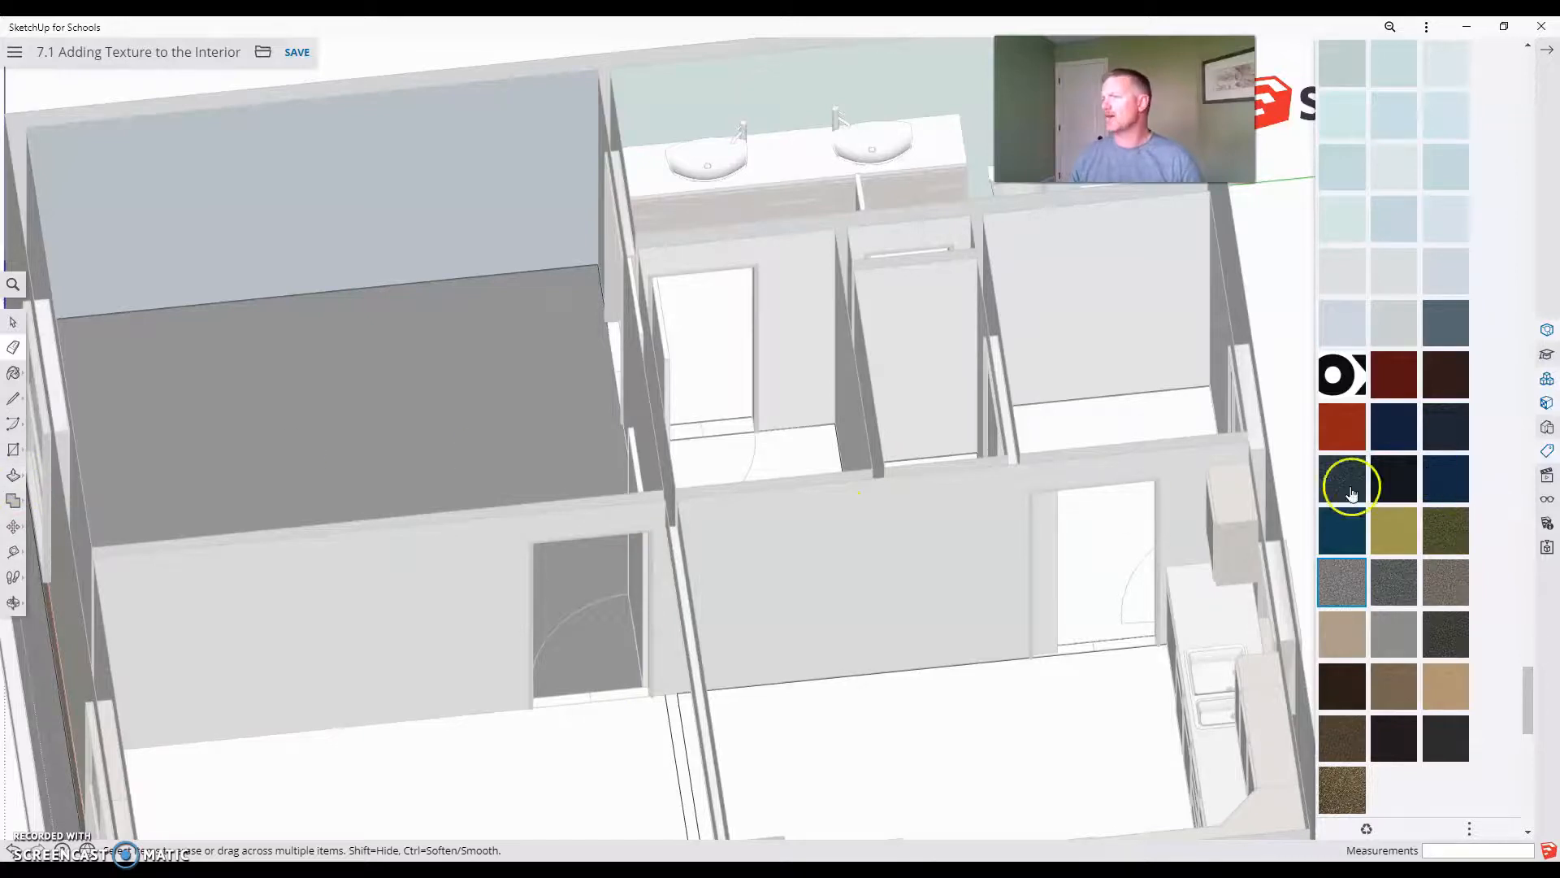
scroll(453, 613, down, 3)
middle_drag(557, 772, 742, 791)
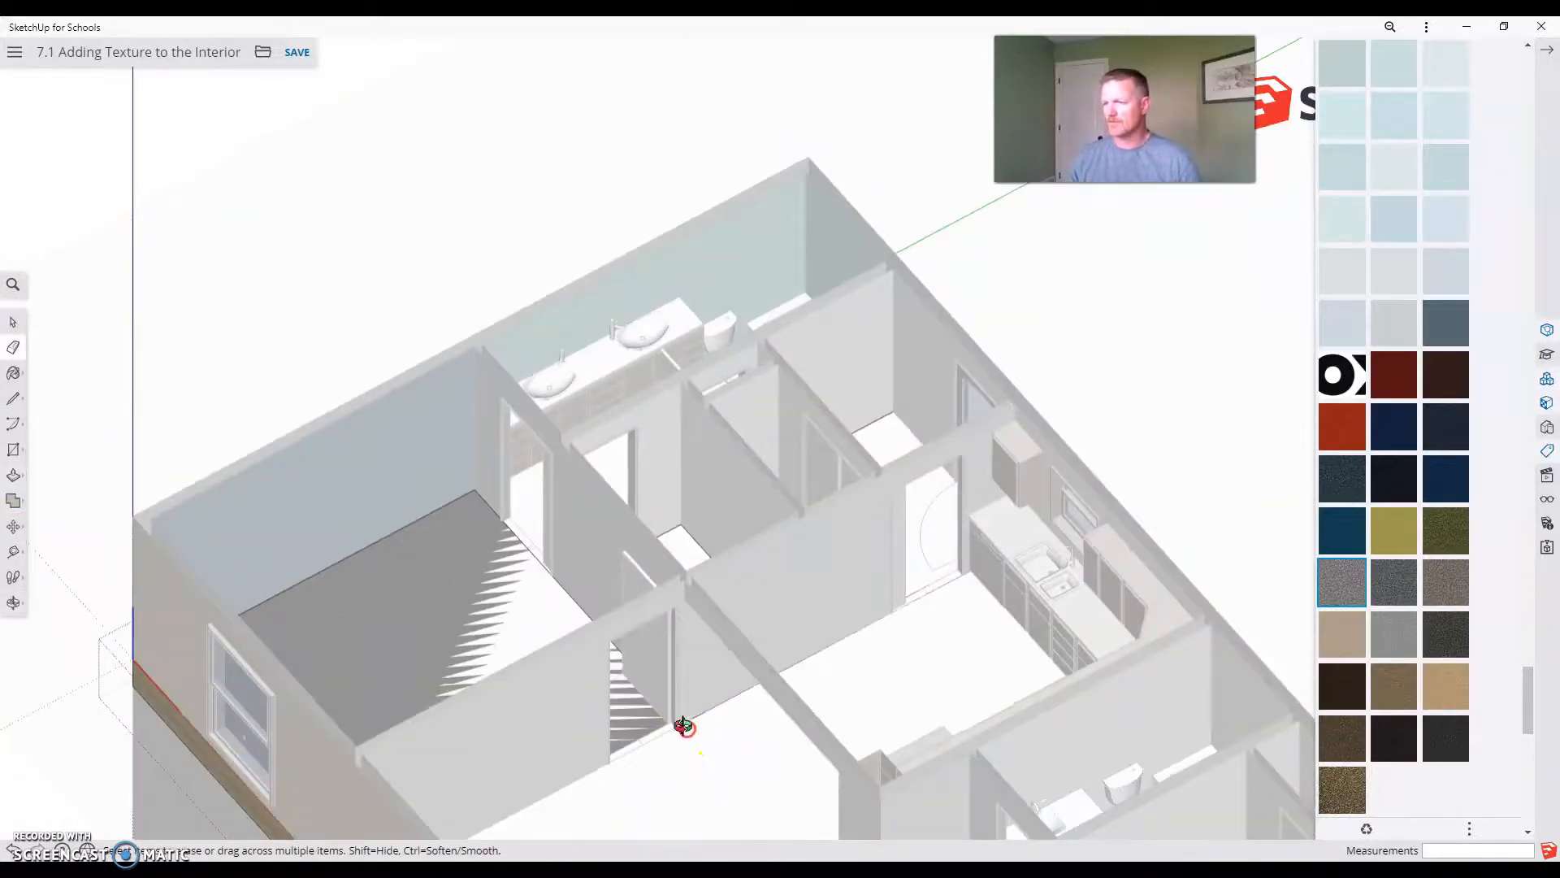
scroll(767, 793, down, 6)
scroll(841, 723, up, 6)
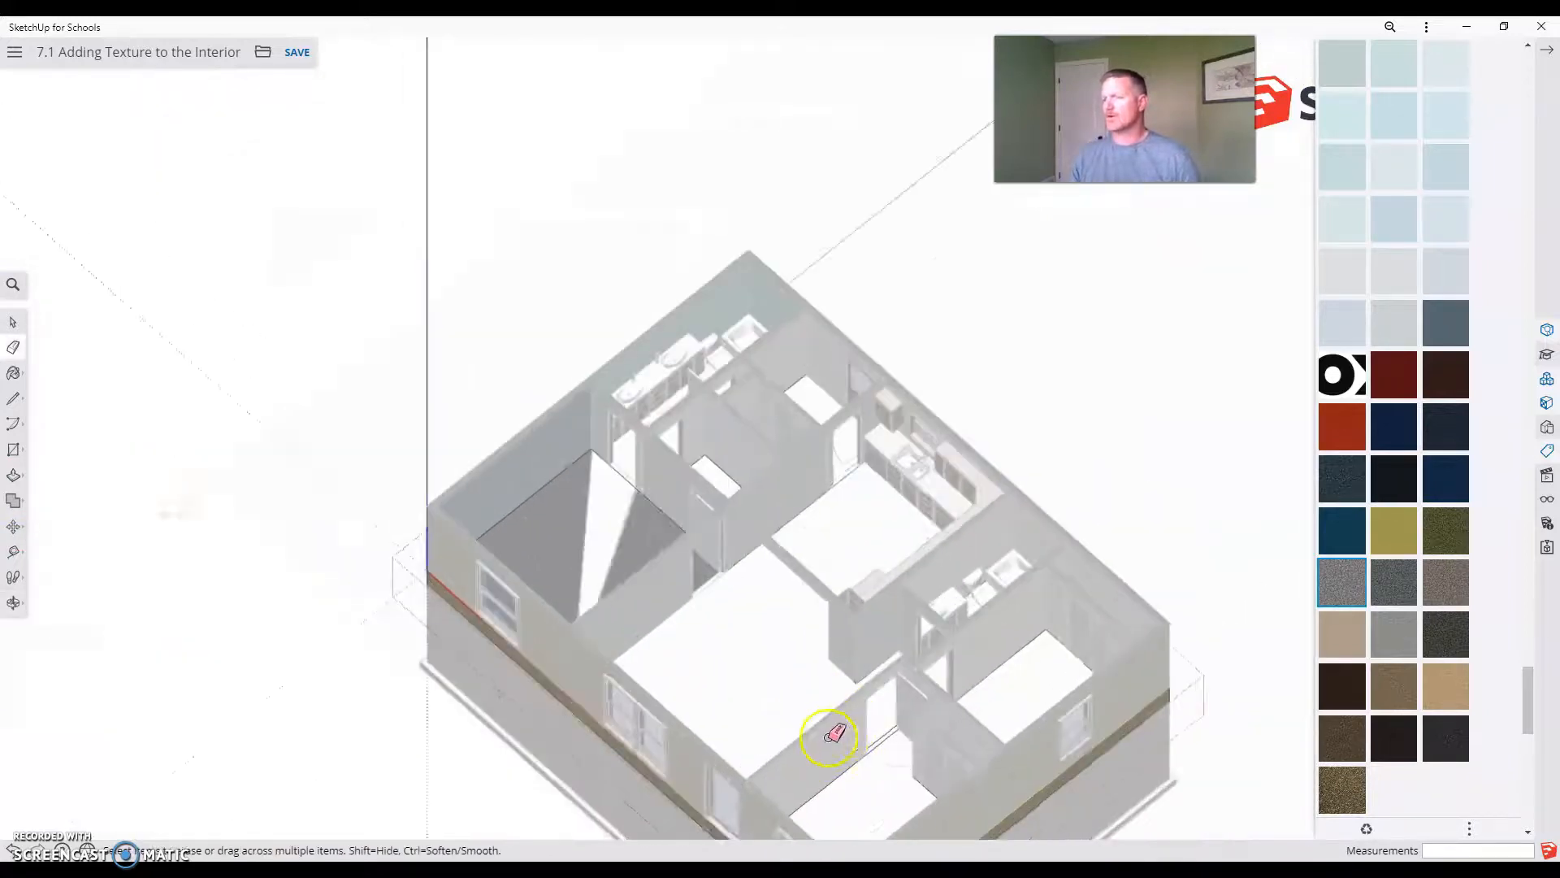
scroll(1521, 259, up, 2)
Choose the light plank flooring texture from the Wood collection of the standard materials for painting.
scroll(1445, 260, up, 15)
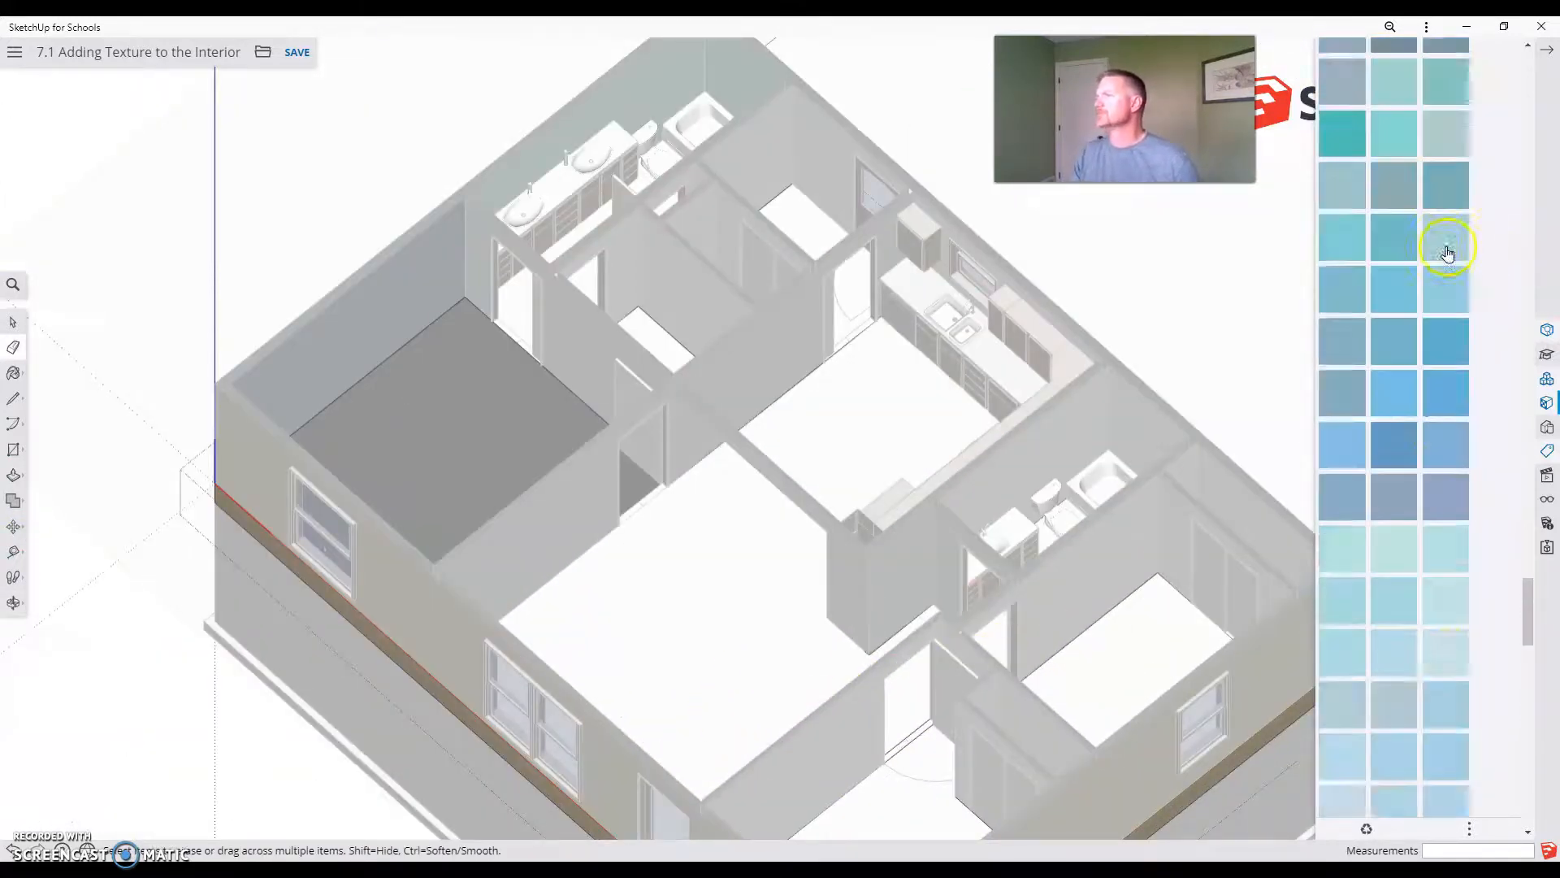
scroll(1434, 309, up, 15)
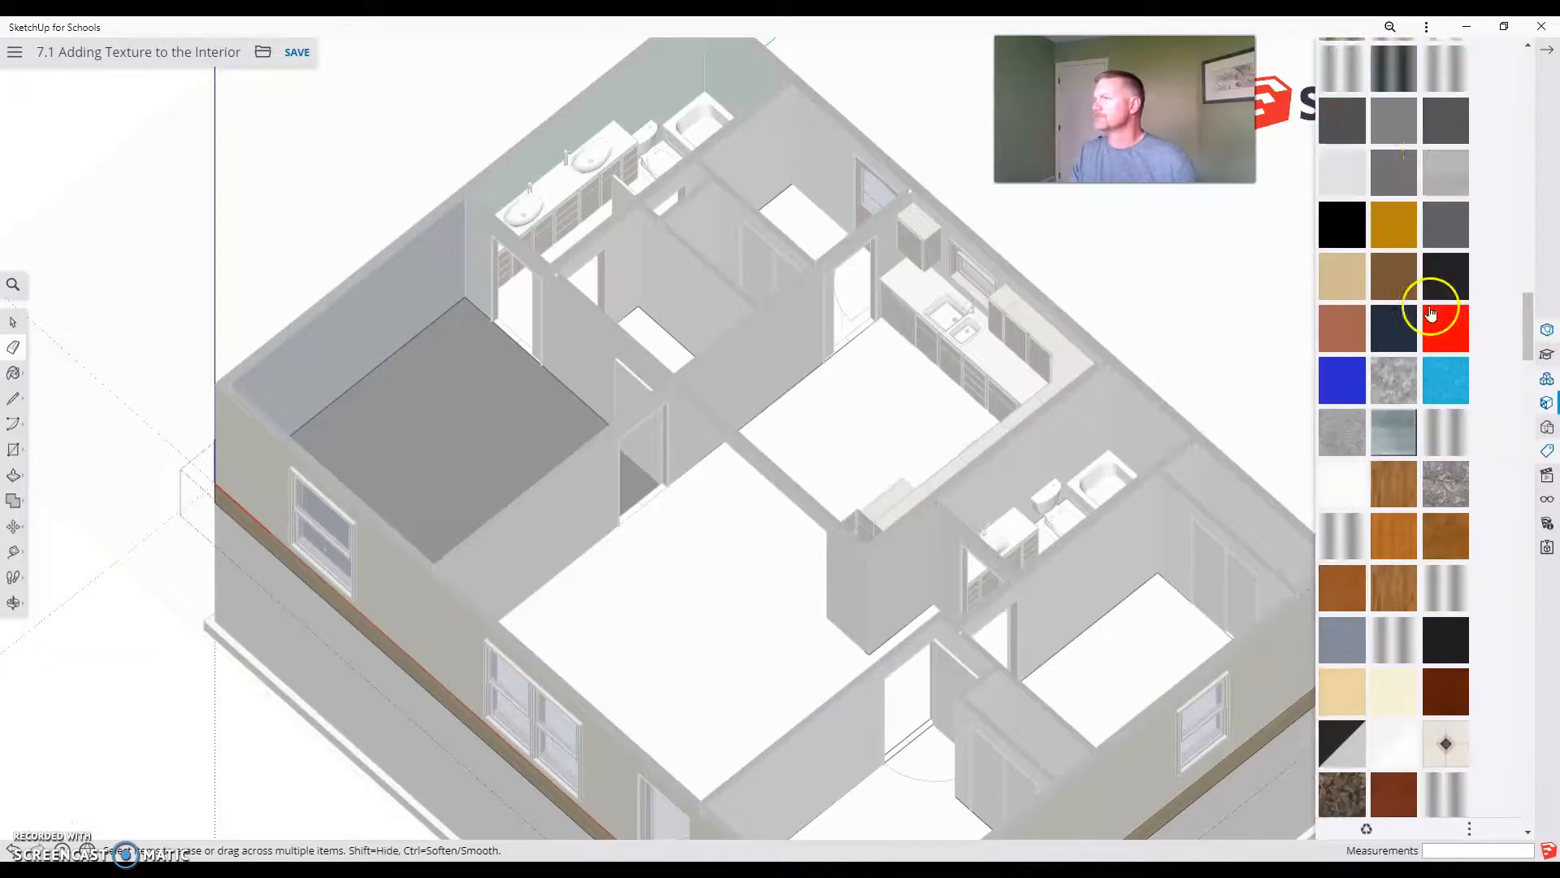
scroll(1435, 341, up, 3)
scroll(1434, 346, down, 10)
scroll(1432, 357, up, 4)
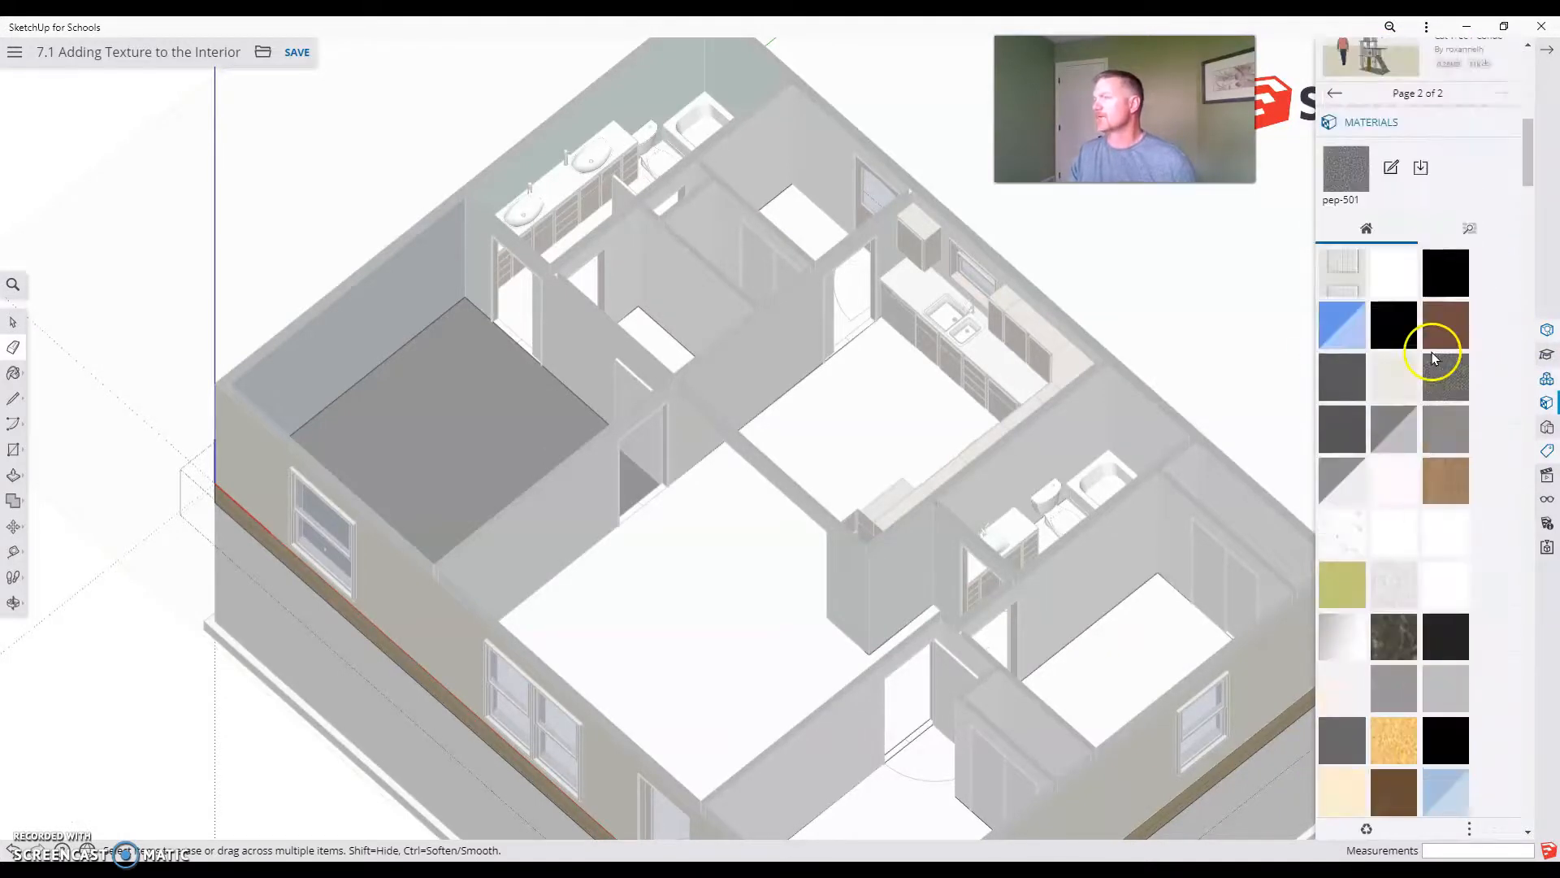
scroll(1433, 358, up, 2)
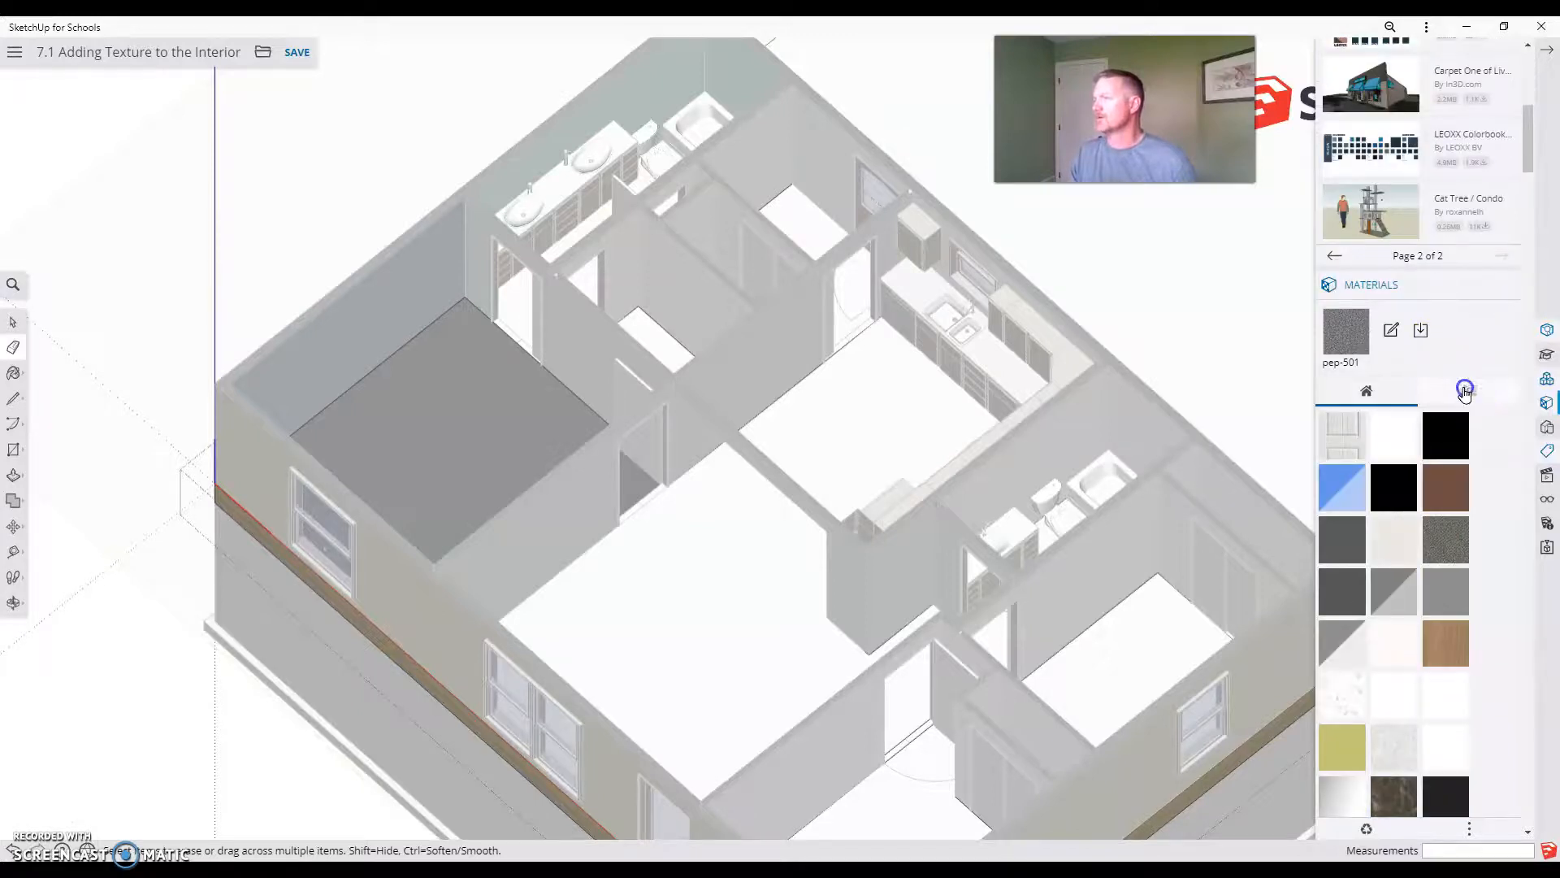
scroll(1464, 393, up, 1)
click(1472, 476)
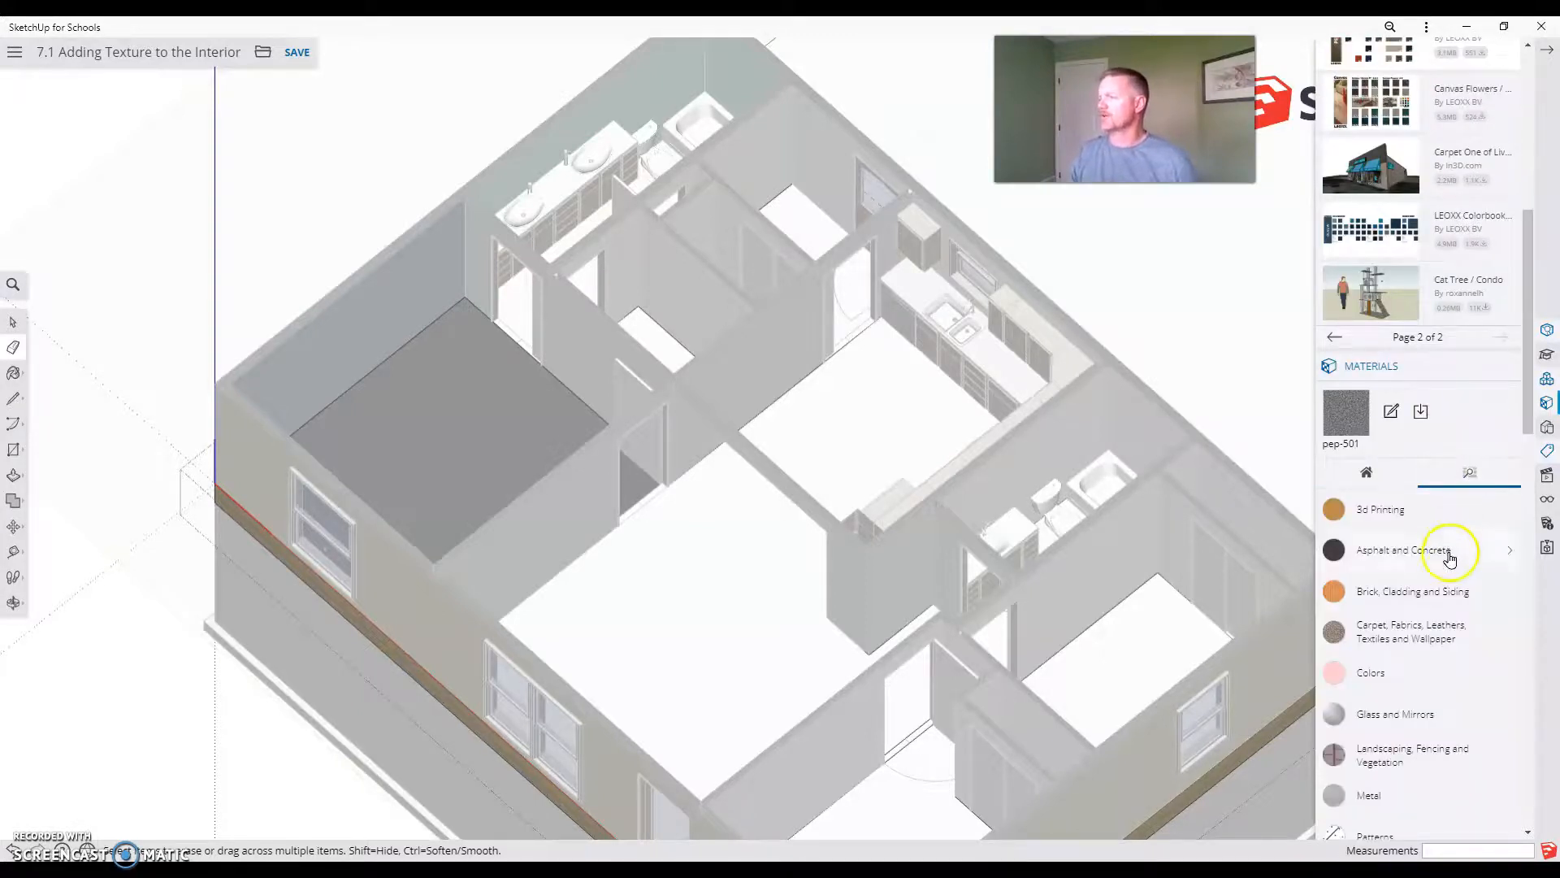
scroll(1430, 650, down, 5)
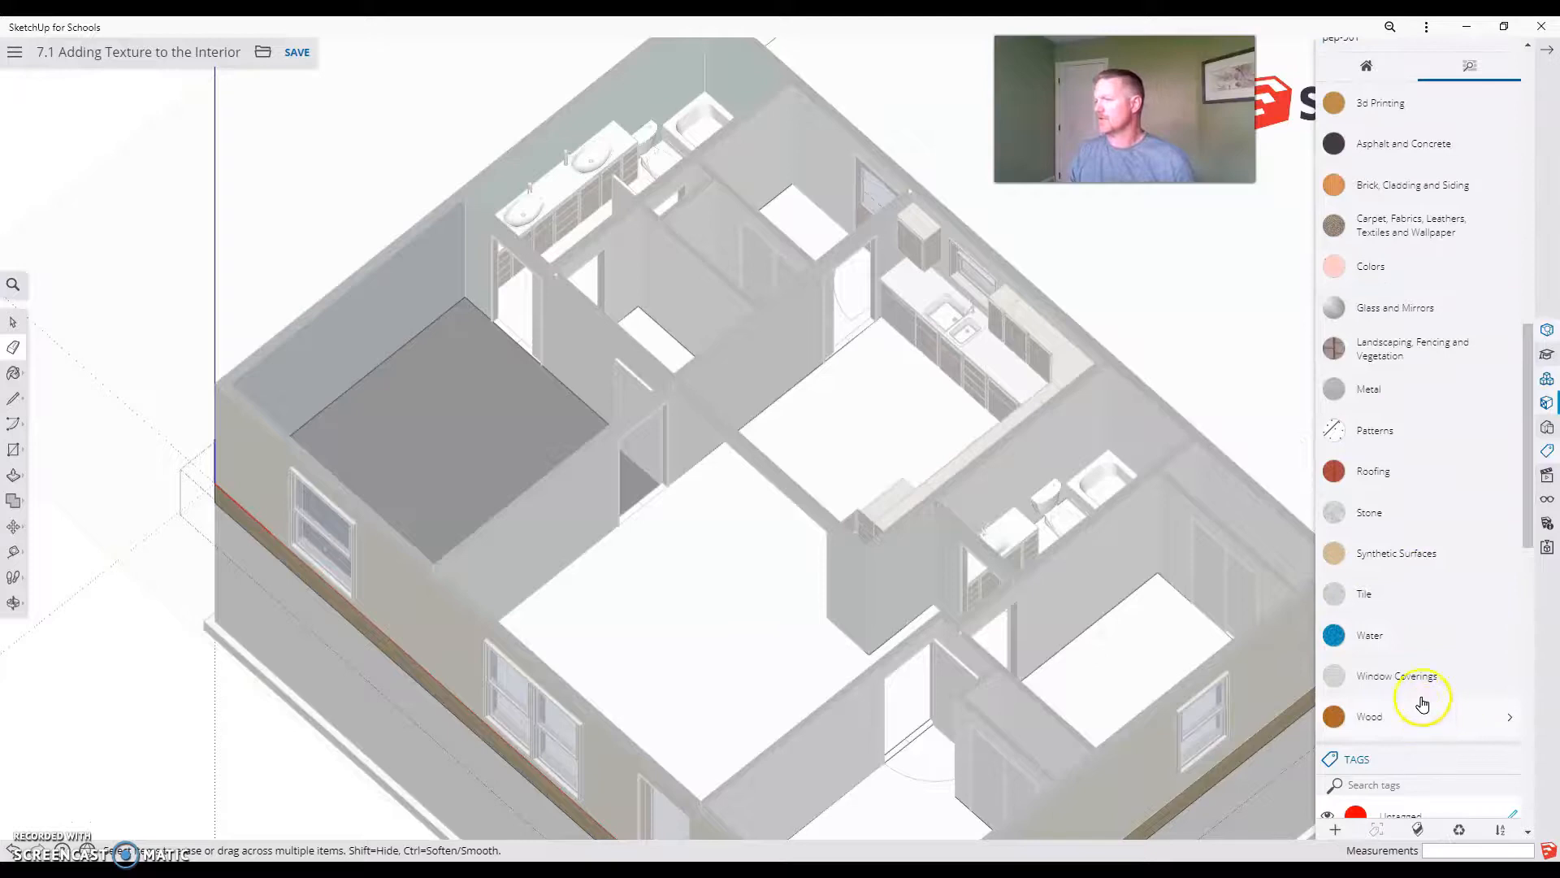
click(1387, 714)
scroll(1397, 593, down, 3)
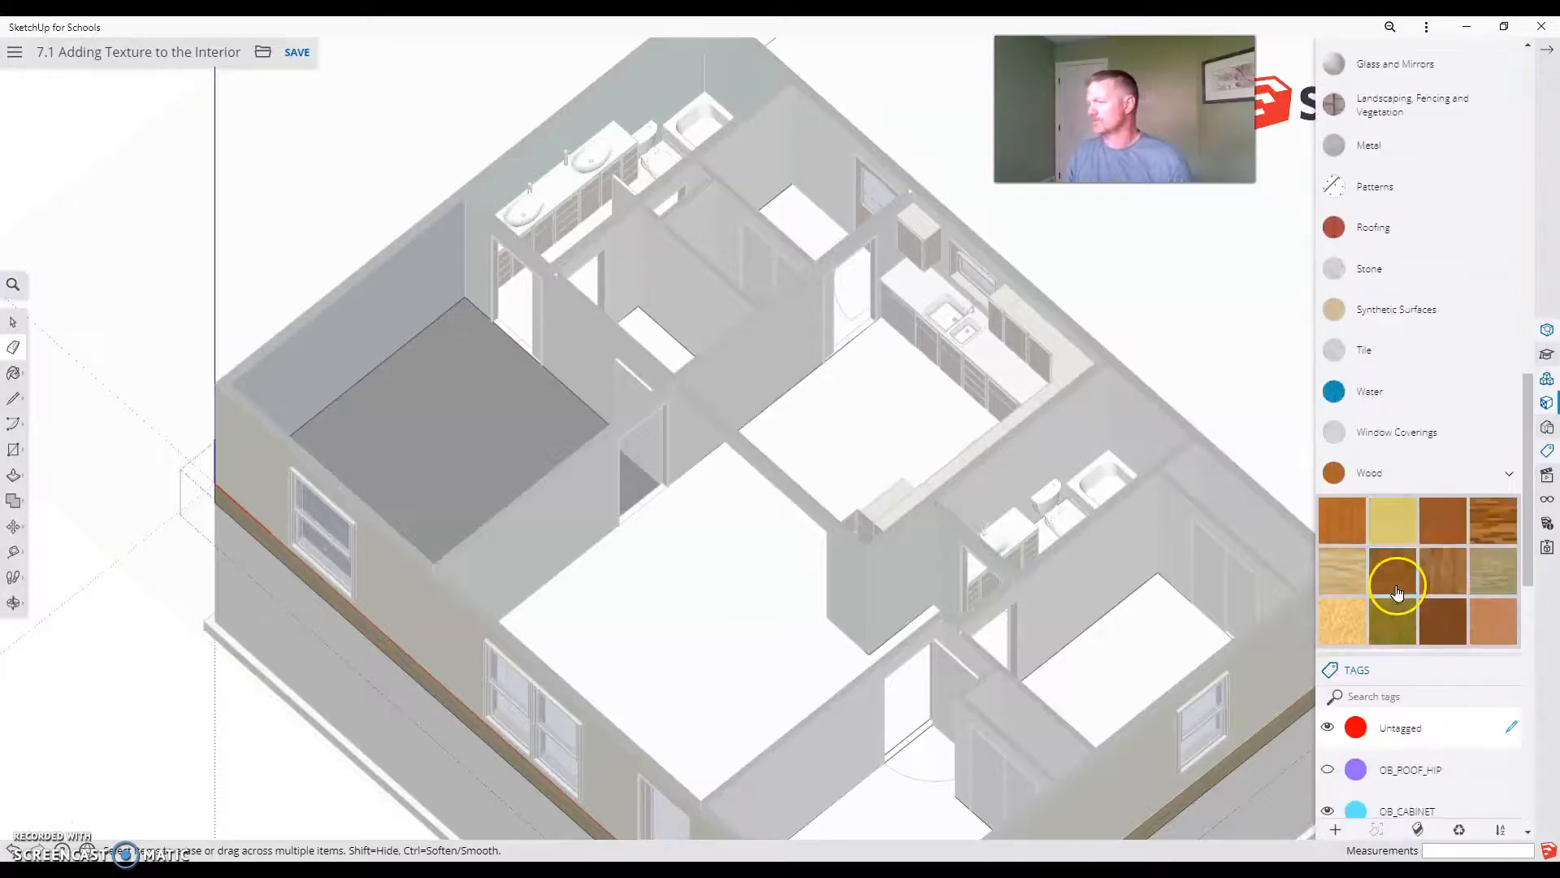
click(1340, 573)
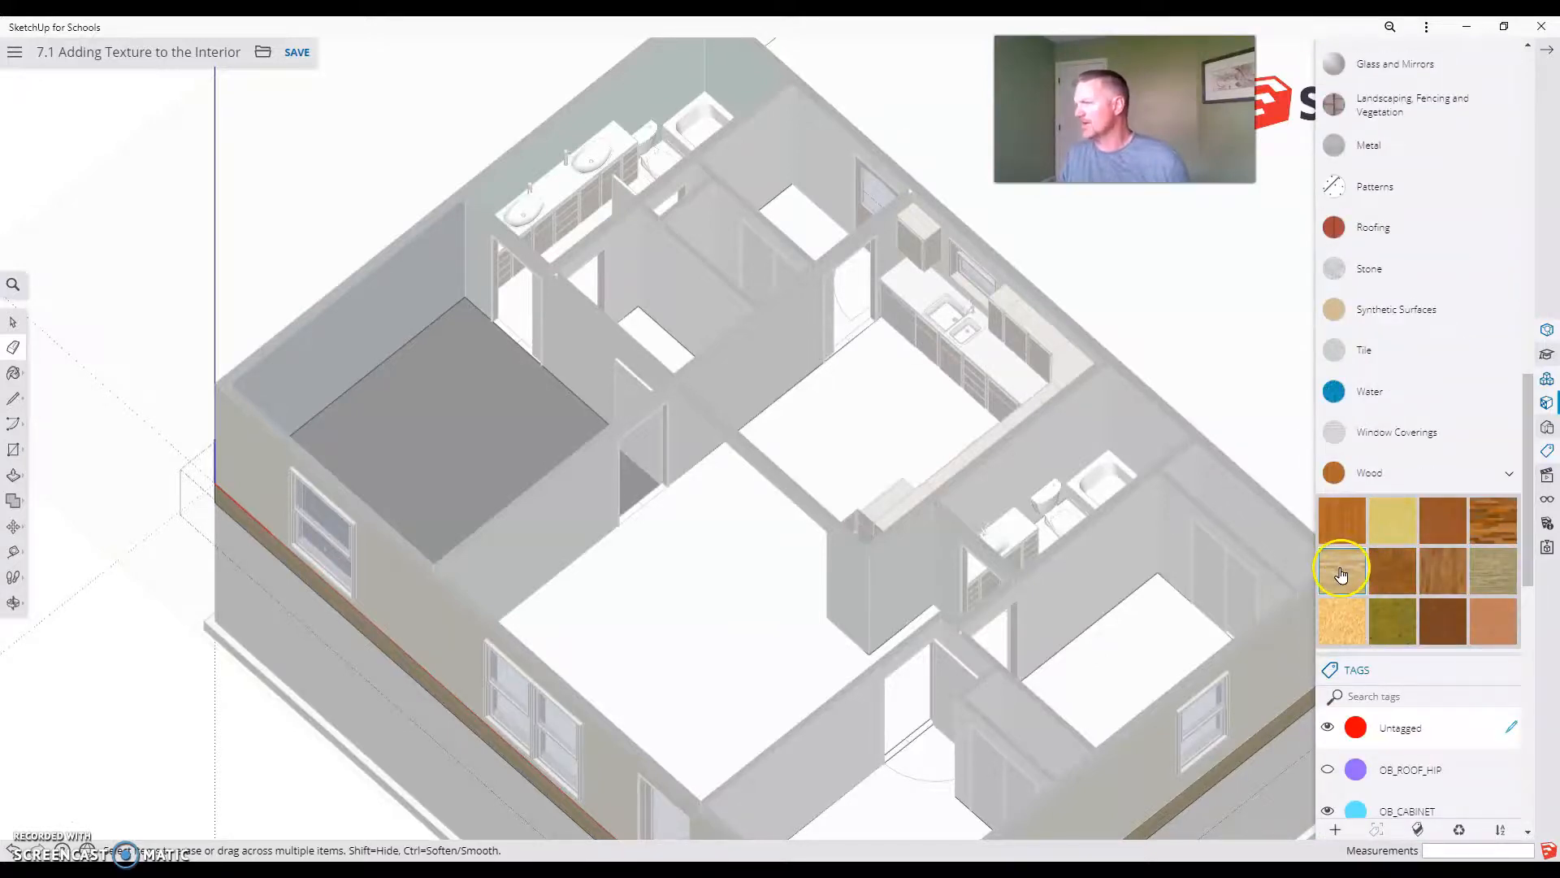
Paint the living room and hallway floor, plus the kitchen floor, with the light wood plank texture.
click(728, 641)
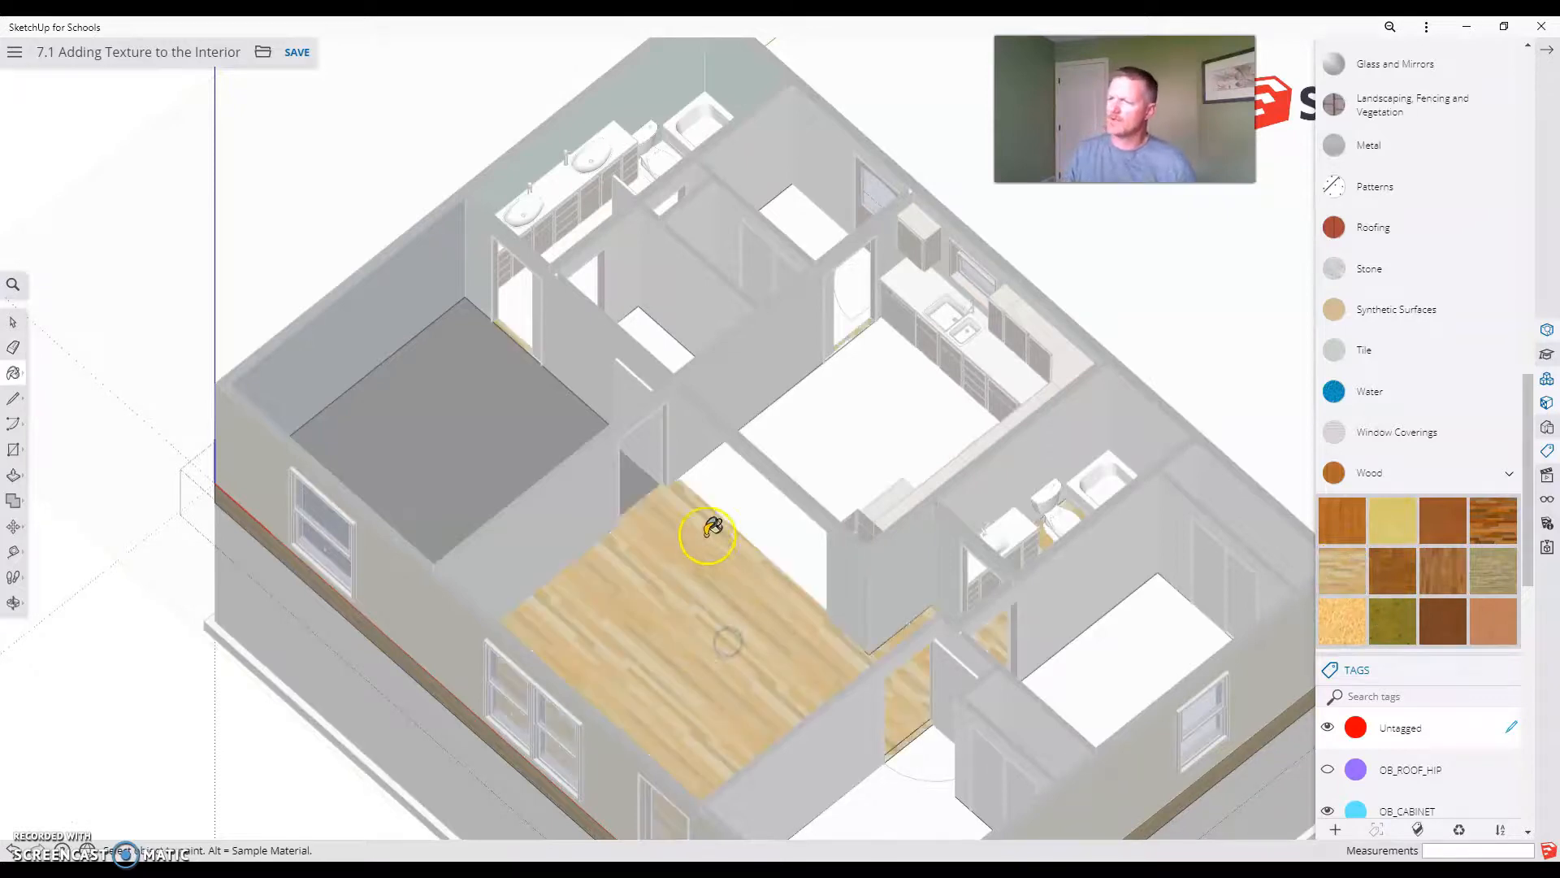
mouse_move(746, 593)
middle_down()
mouse_move(1154, 603)
mouse_move(941, 522)
middle_up()
scroll(934, 523, up, 3)
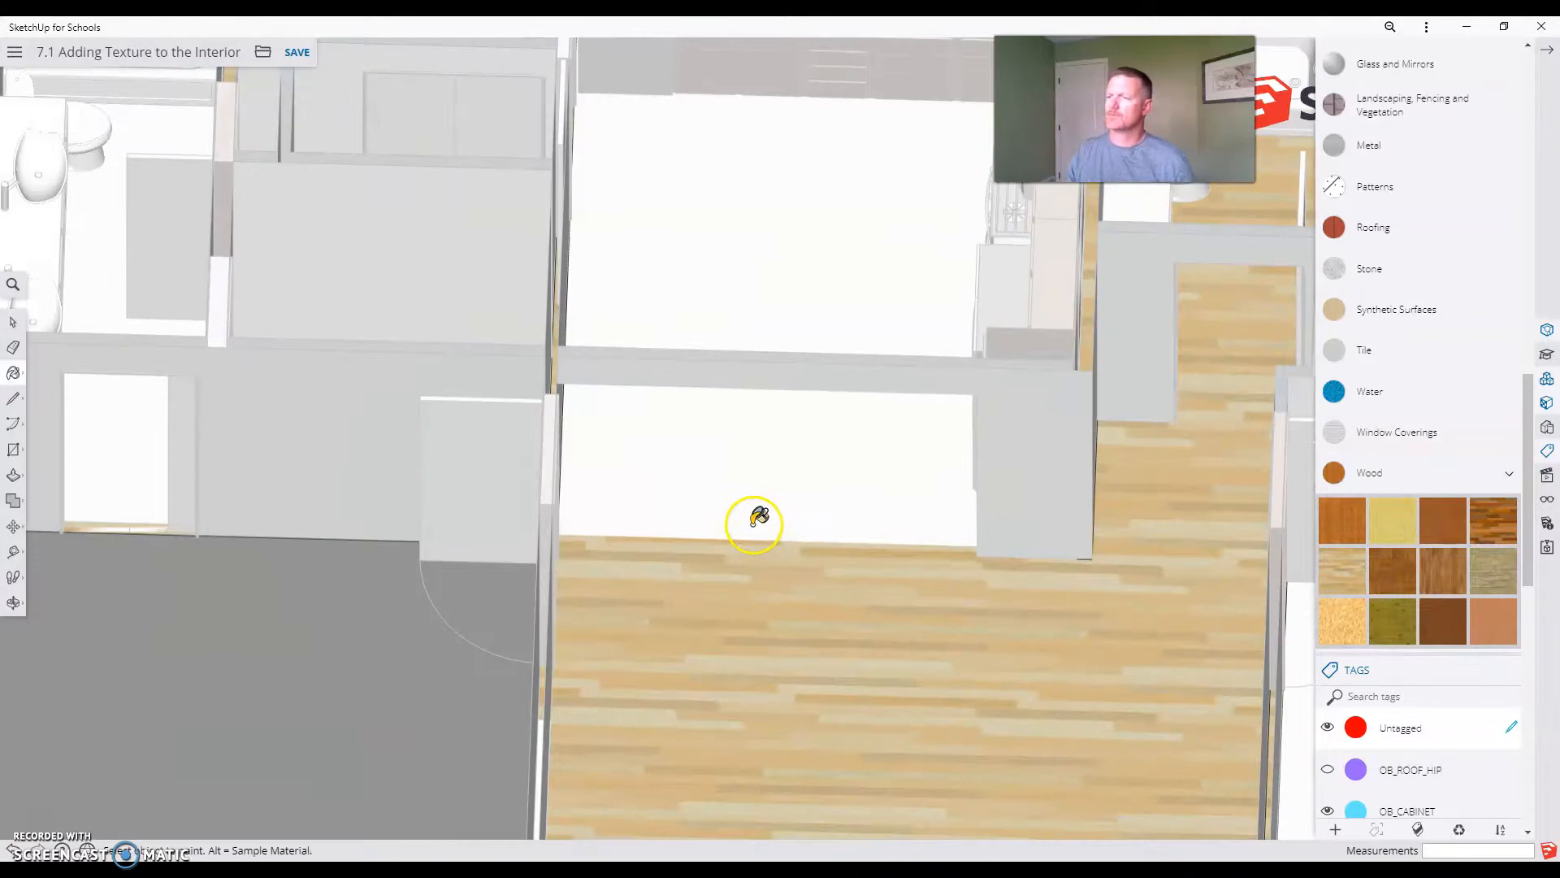
click(759, 520)
mouse_move(298, 697)
middle_down()
mouse_move(400, 547)
mouse_move(587, 357)
middle_up()
scroll(621, 502, down, 5)
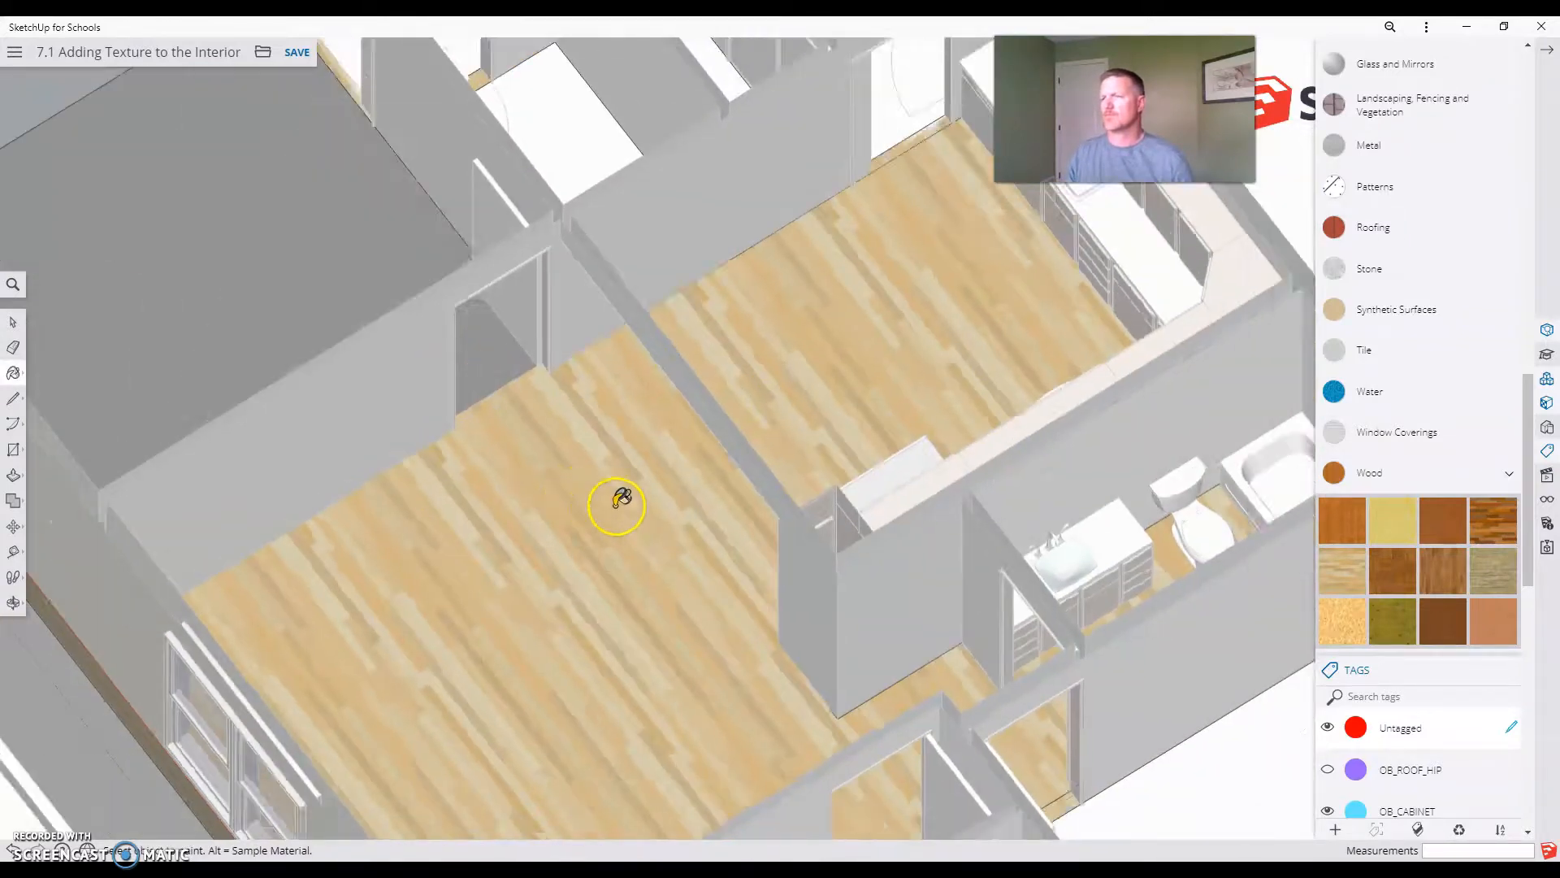
Inspect the wood-covered living room, kitchen and hallway floors and the remaining bare rooms from different angles.
mouse_move(464, 356)
middle_down()
mouse_move(697, 442)
mouse_move(699, 539)
mouse_move(642, 685)
mouse_move(659, 518)
middle_up()
mouse_move(768, 431)
middle_down()
mouse_move(742, 637)
mouse_move(1230, 669)
mouse_move(1083, 641)
mouse_move(1047, 608)
middle_up()
scroll(1046, 608, up, 5)
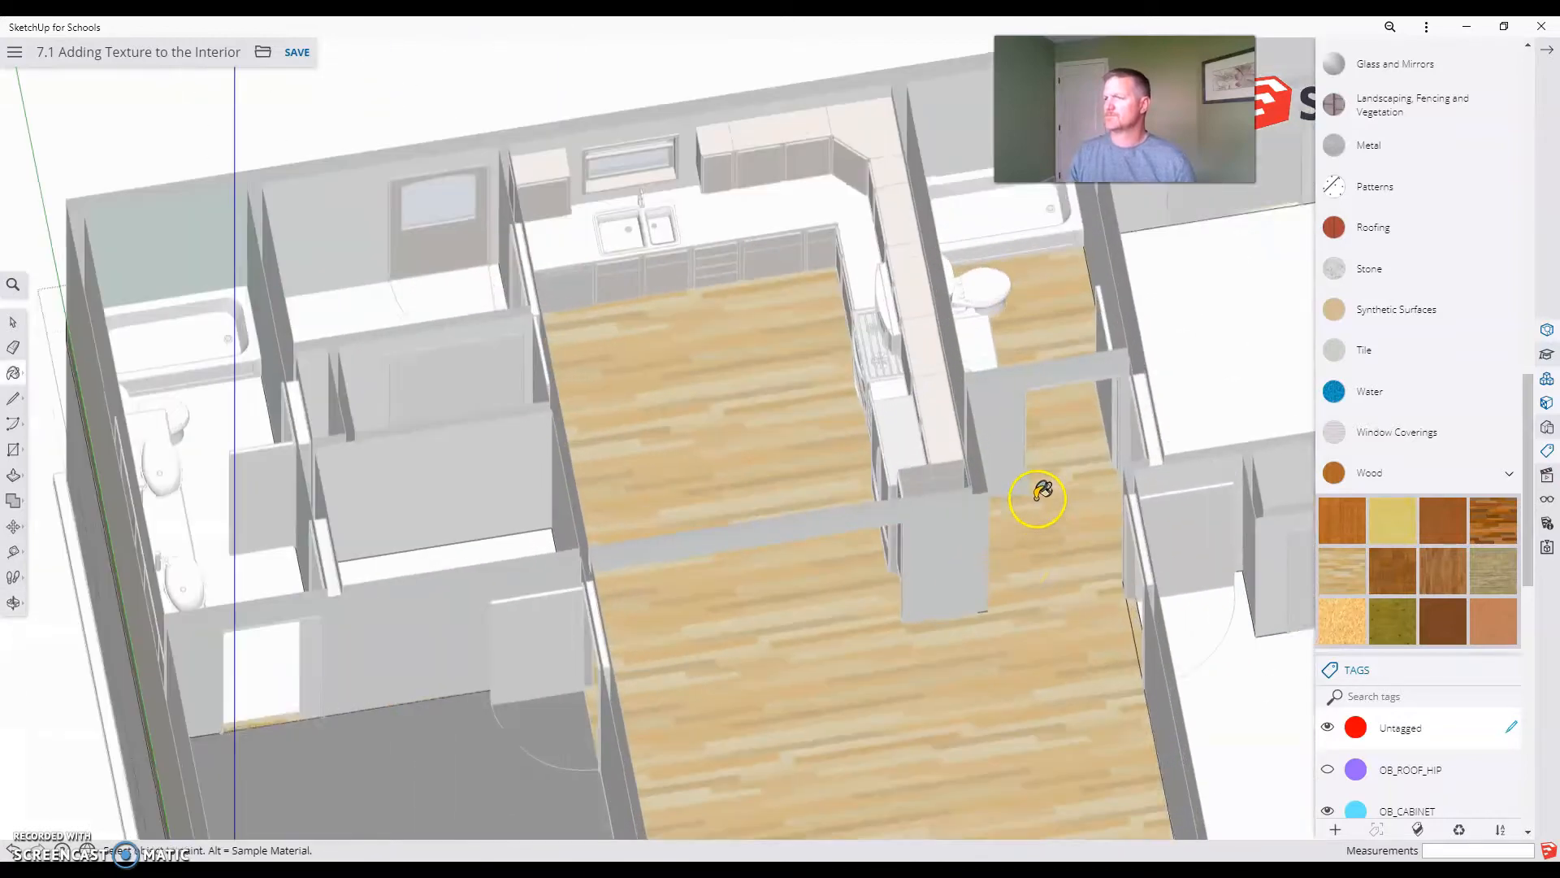
scroll(828, 558, down, 8)
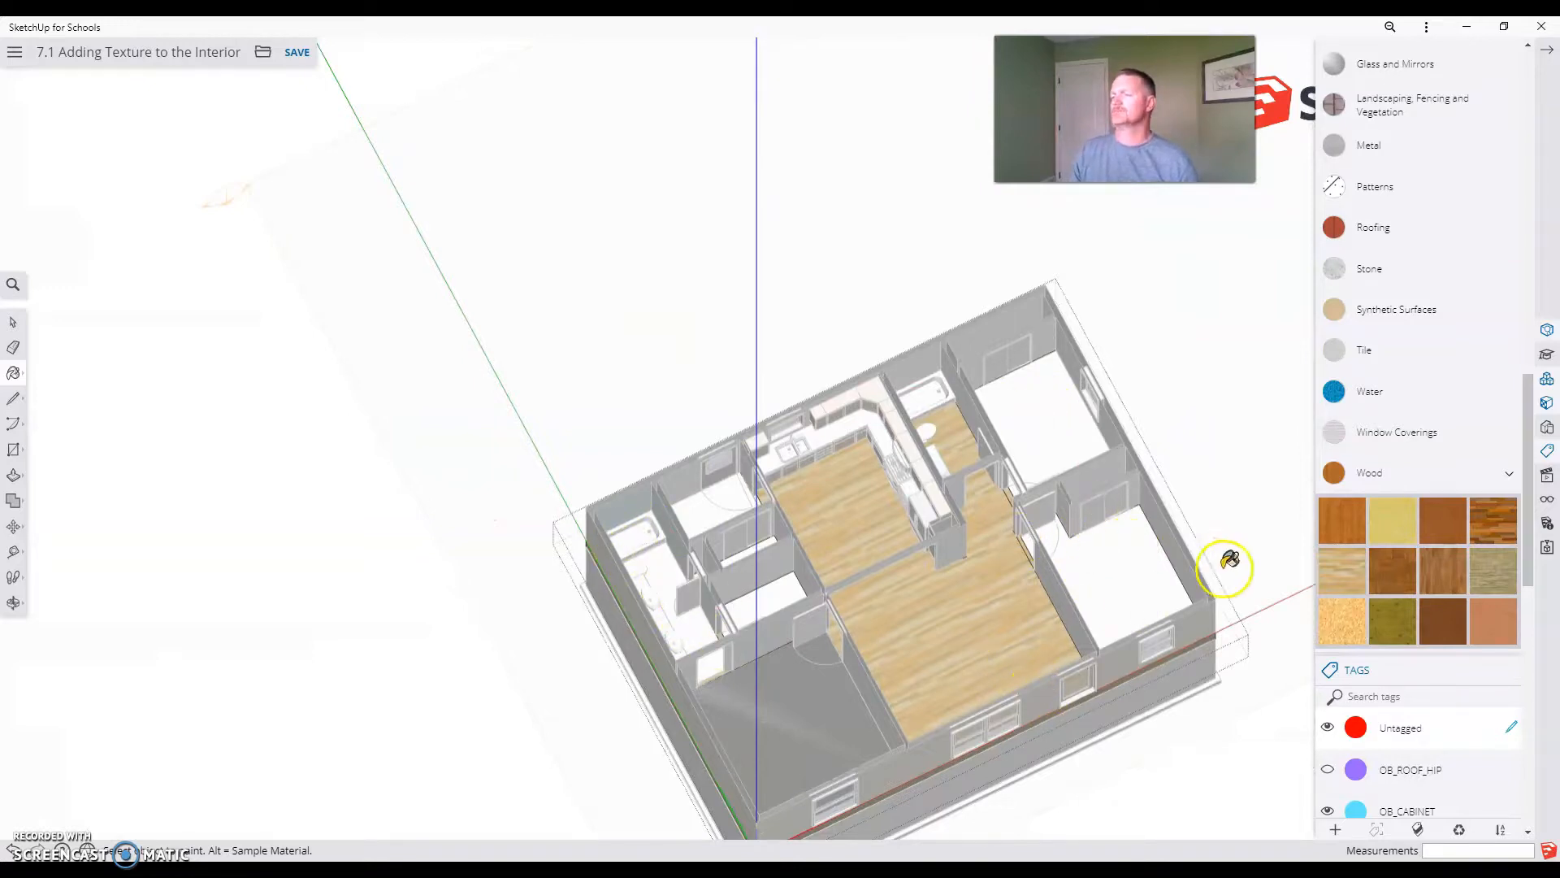
scroll(783, 622, down, 1)
middle_drag(834, 365, 919, 597)
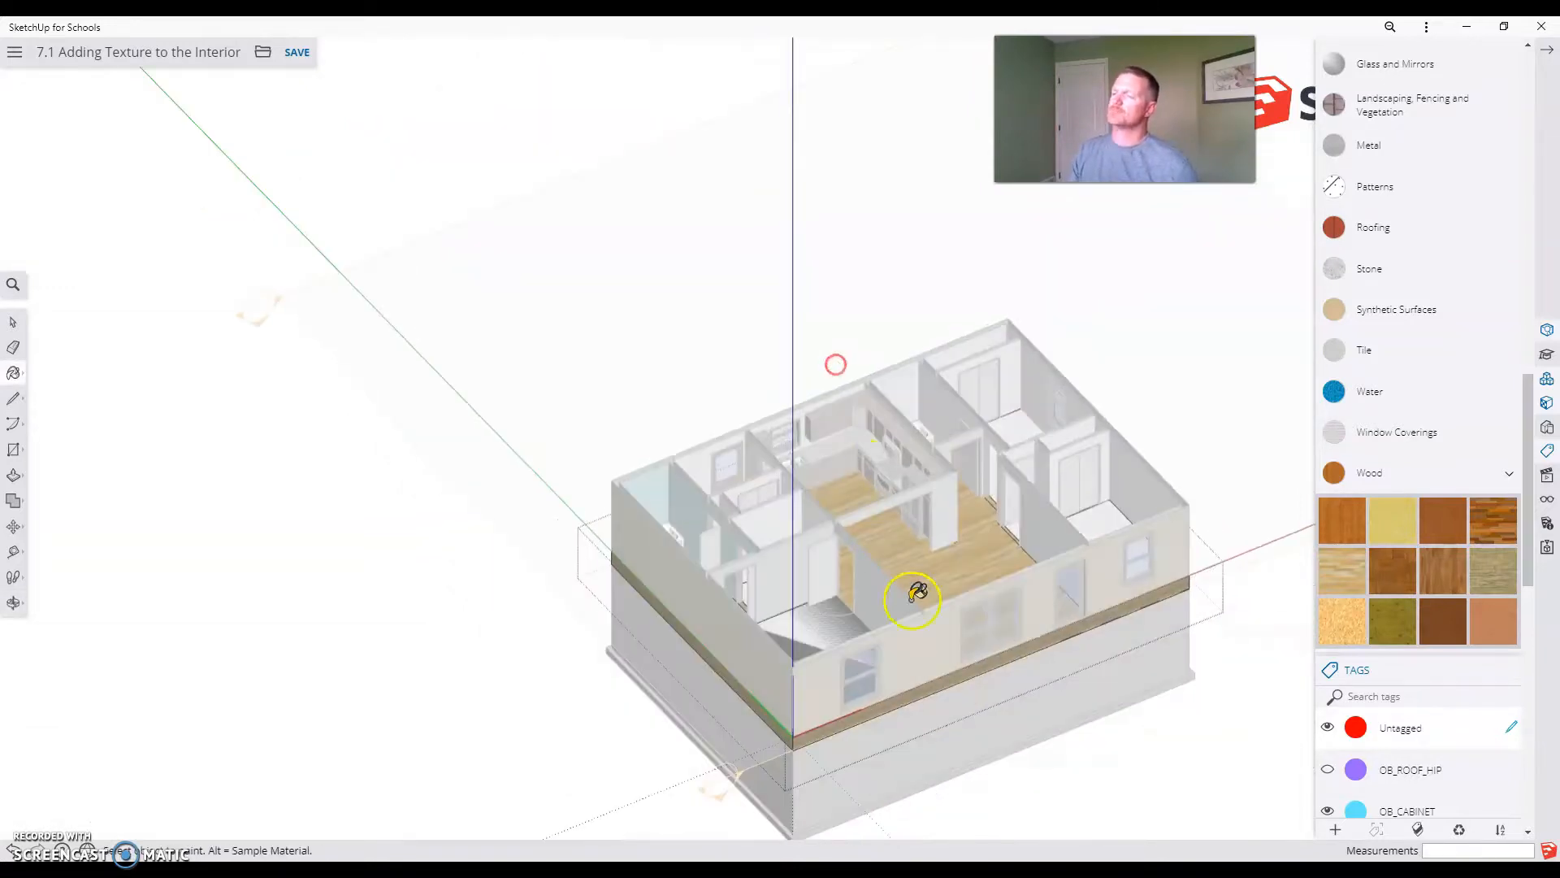
scroll(939, 632, up, 3)
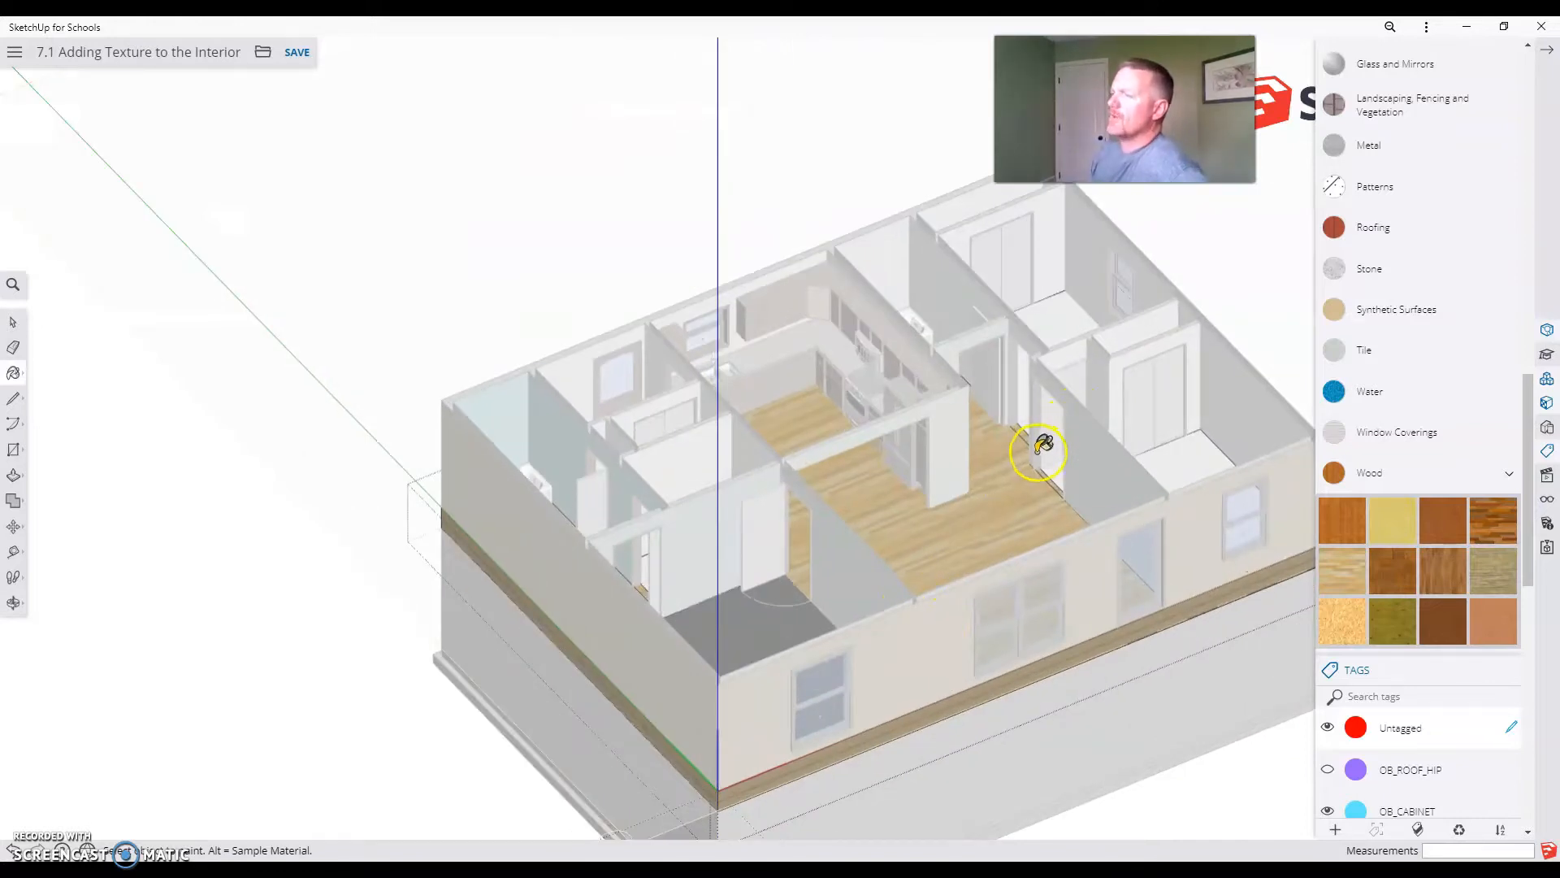